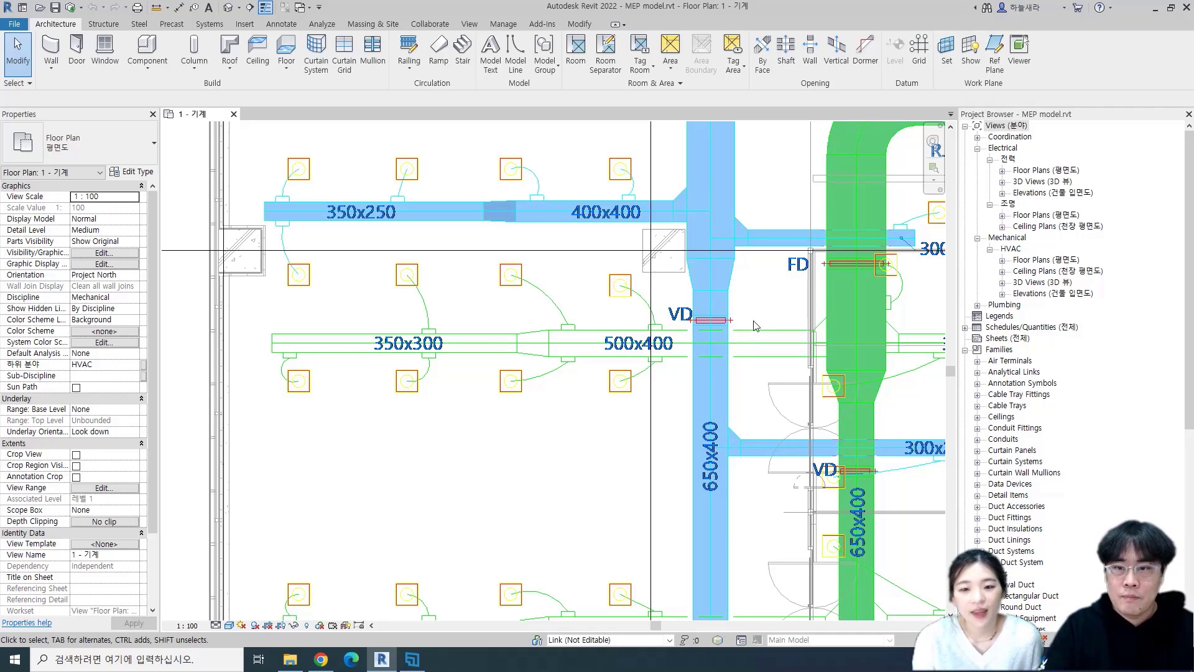
Check the properties of the wide green main supply duct beside the FD damper.
click(831, 294)
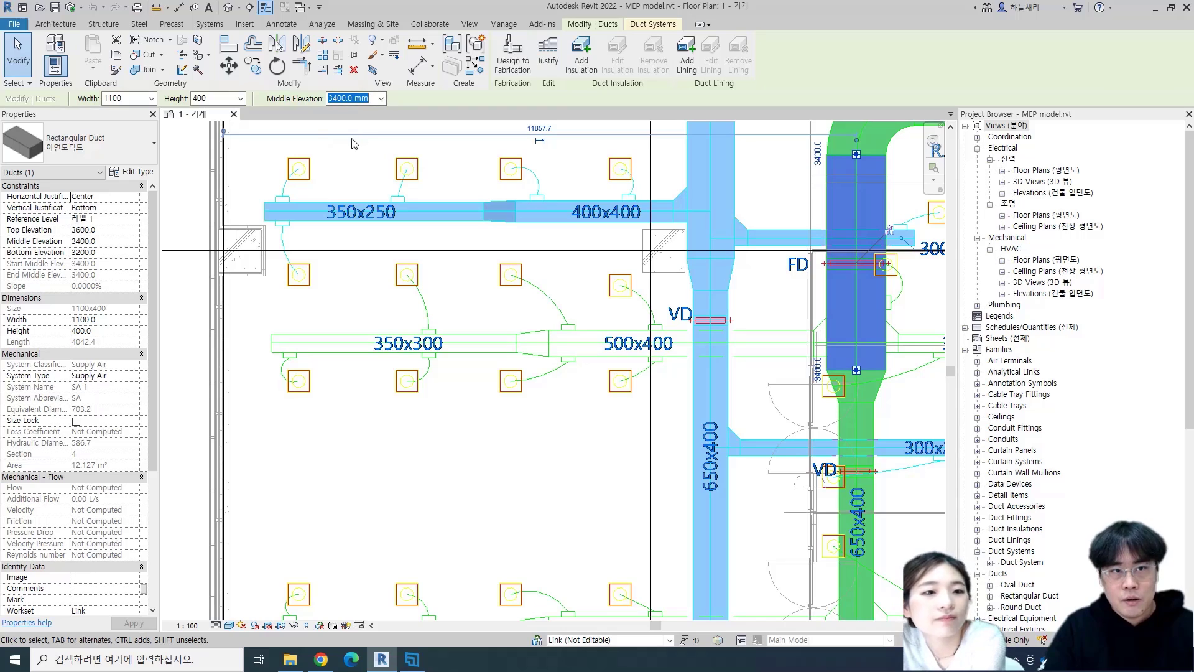
click(602, 318)
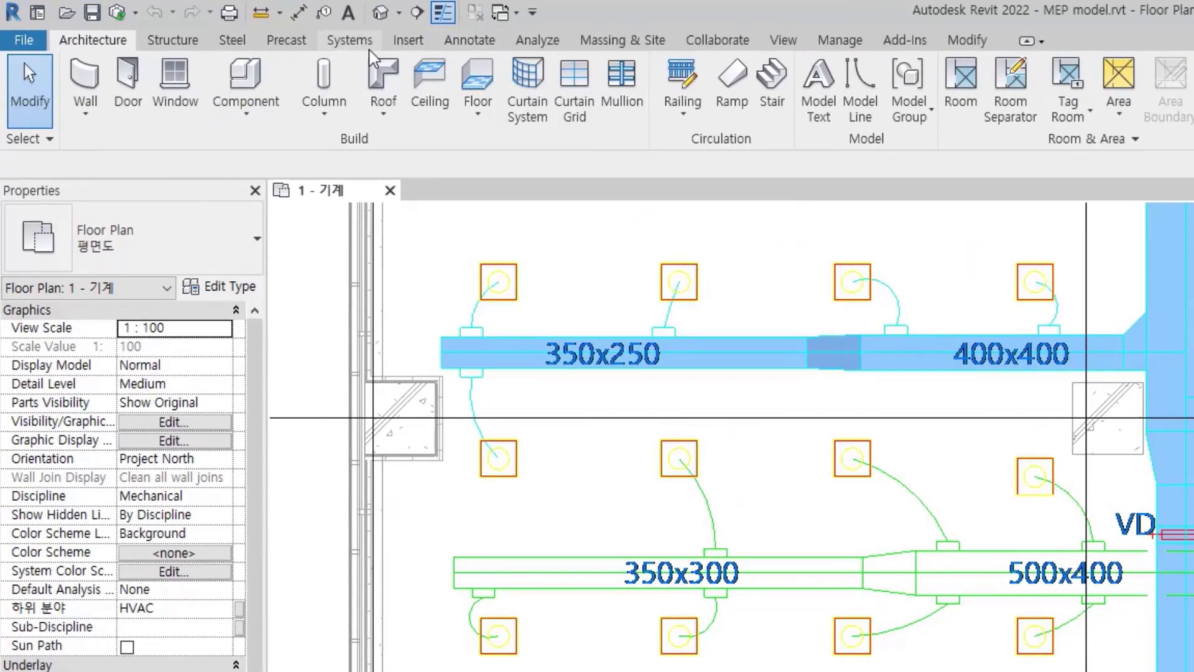
click(349, 40)
click(82, 88)
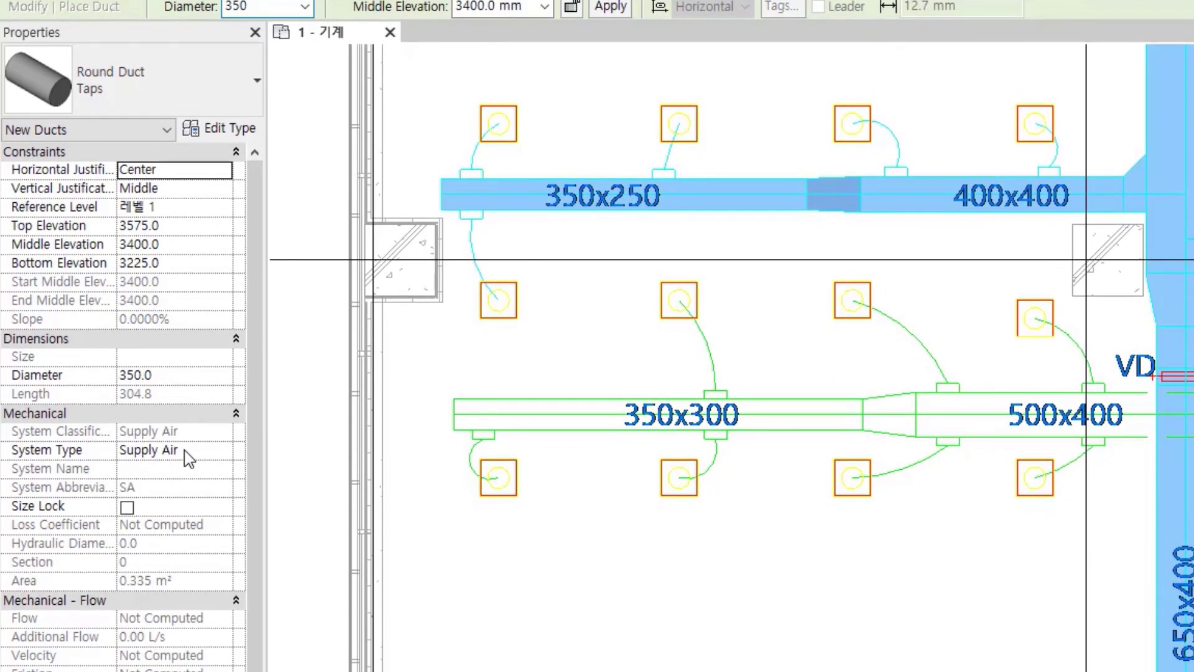
scroll(1181, 608, down, 1)
scroll(1181, 609, down, 1)
middle_drag(1182, 609, 1015, 670)
scroll(1193, 471, up, 2)
middle_drag(849, 496, 927, 438)
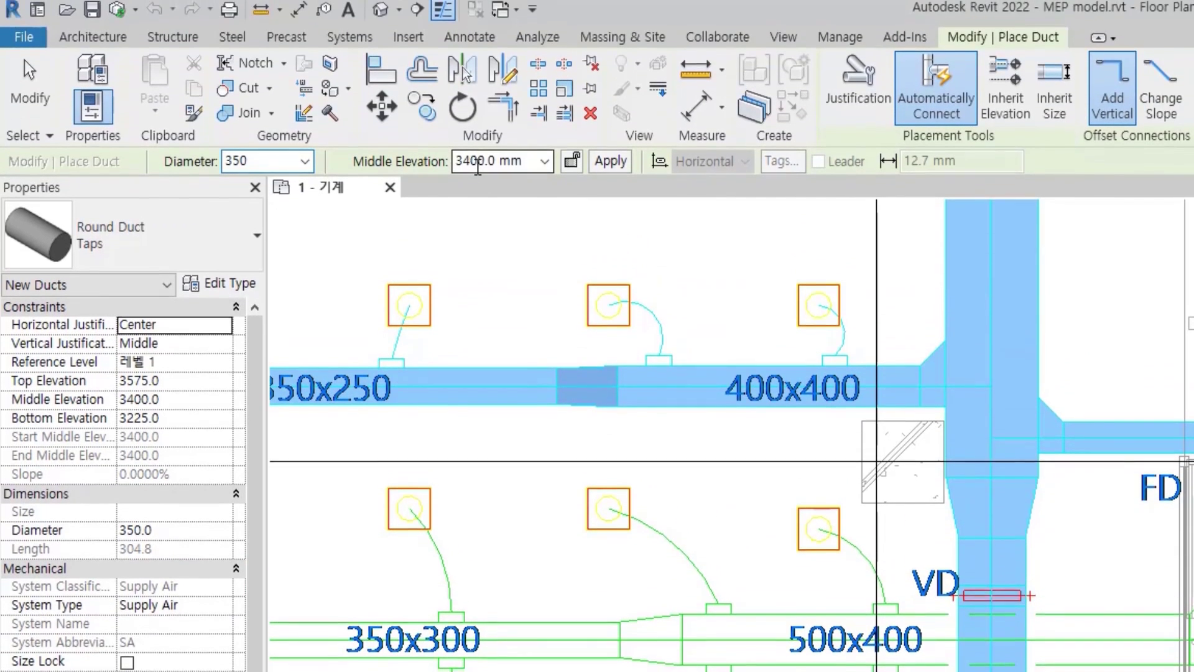
click(477, 10)
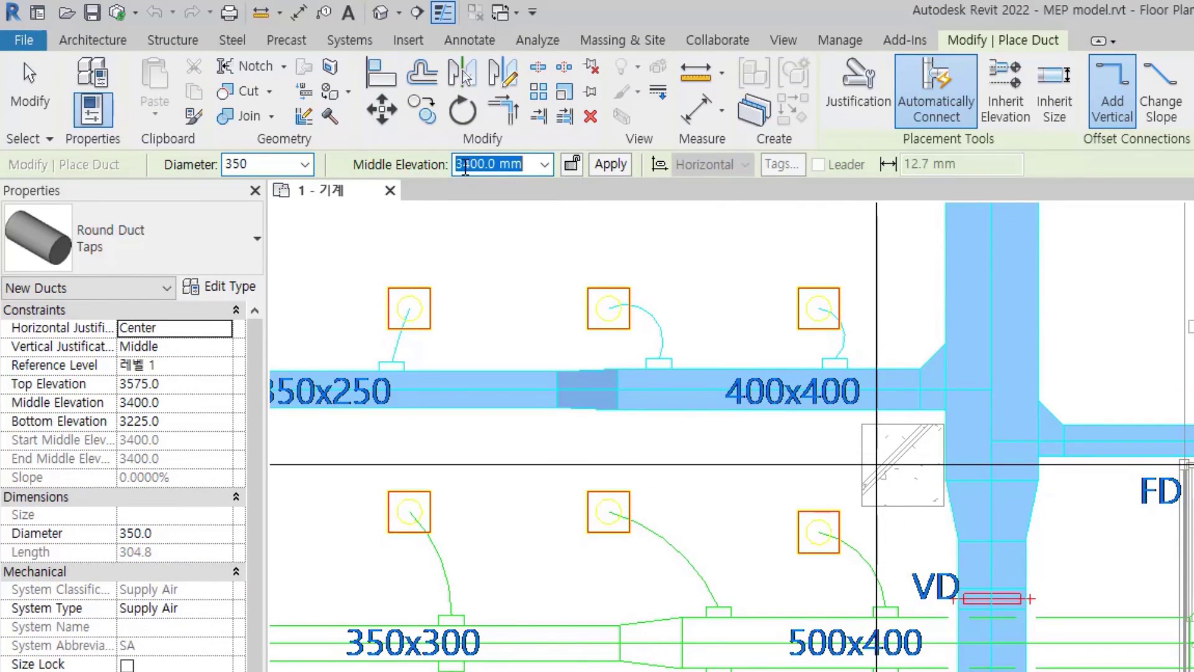
click(221, 264)
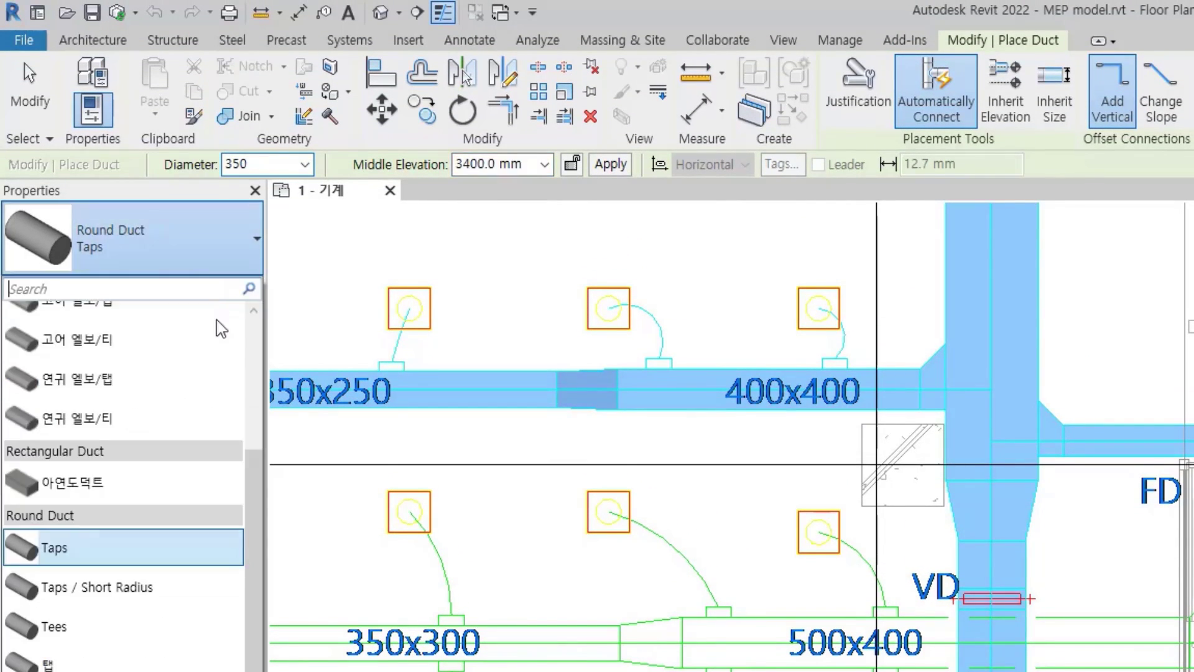
click(165, 483)
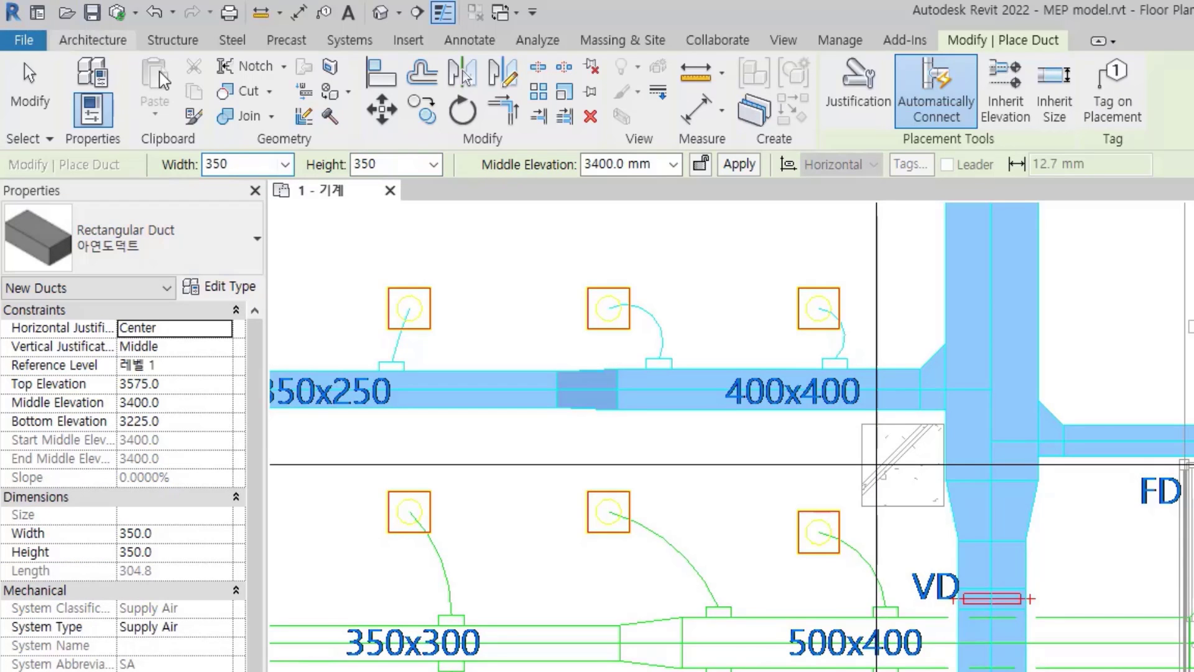
double_click(232, 164)
text(500)
key(Return)
double_click(389, 164)
text(400)
key(Return)
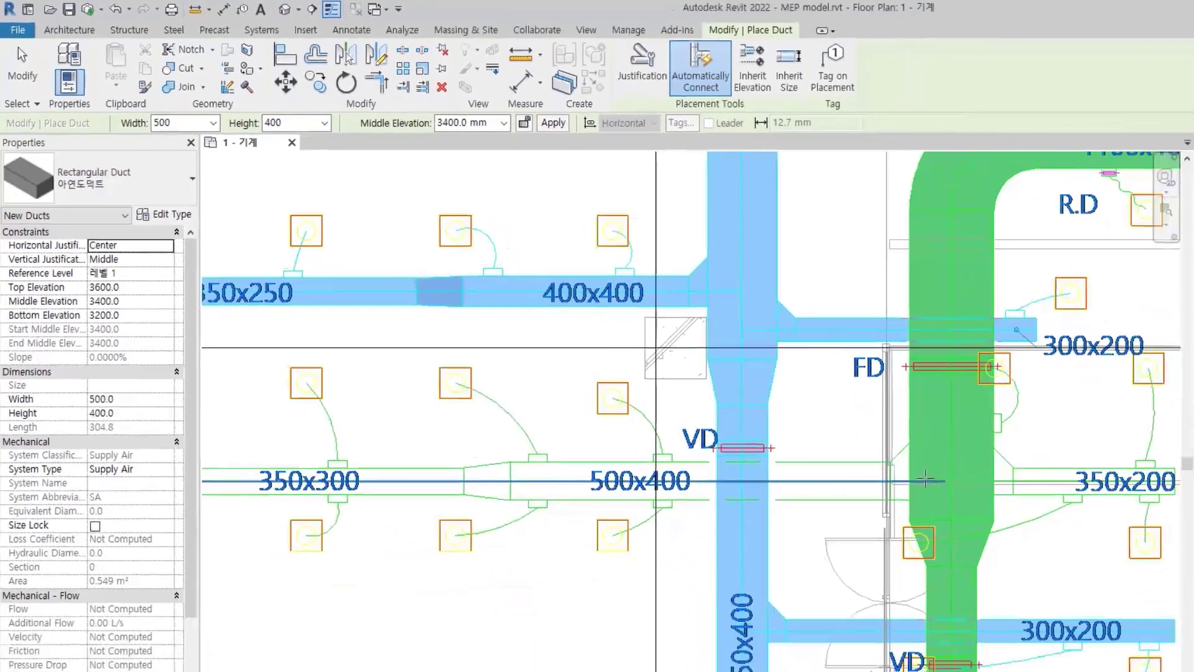
scroll(1184, 628, up, 1)
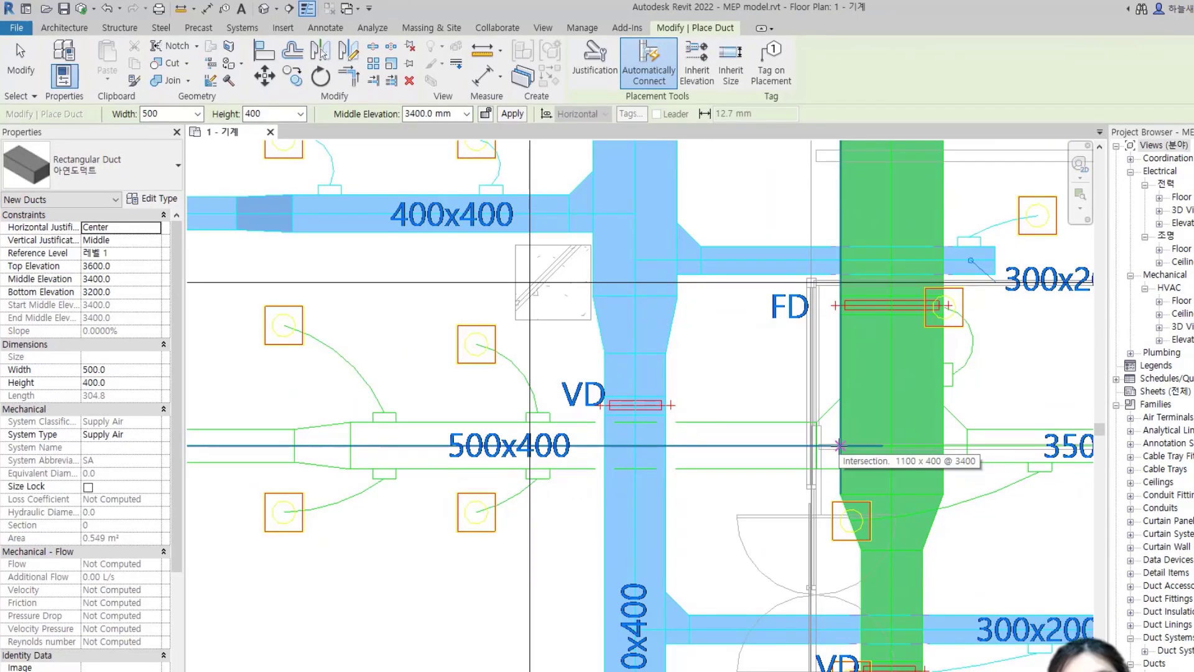
key(Escape)
key(Escape)
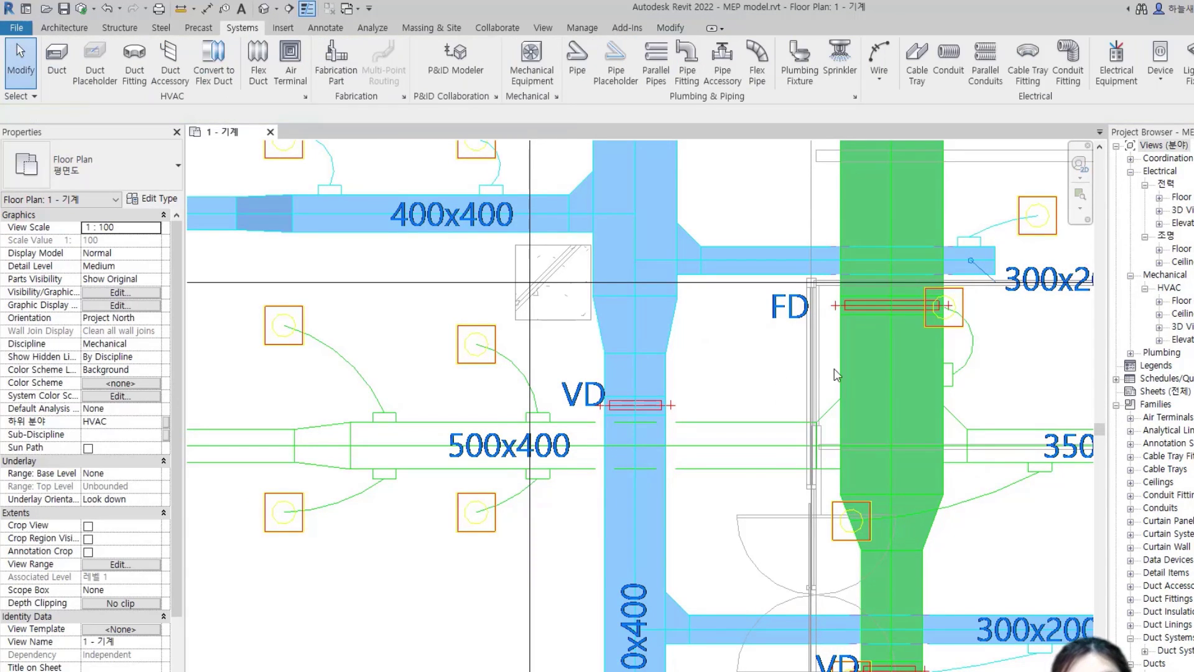
Start a new duct with Create Similar from the wide green main supply duct.
click(842, 360)
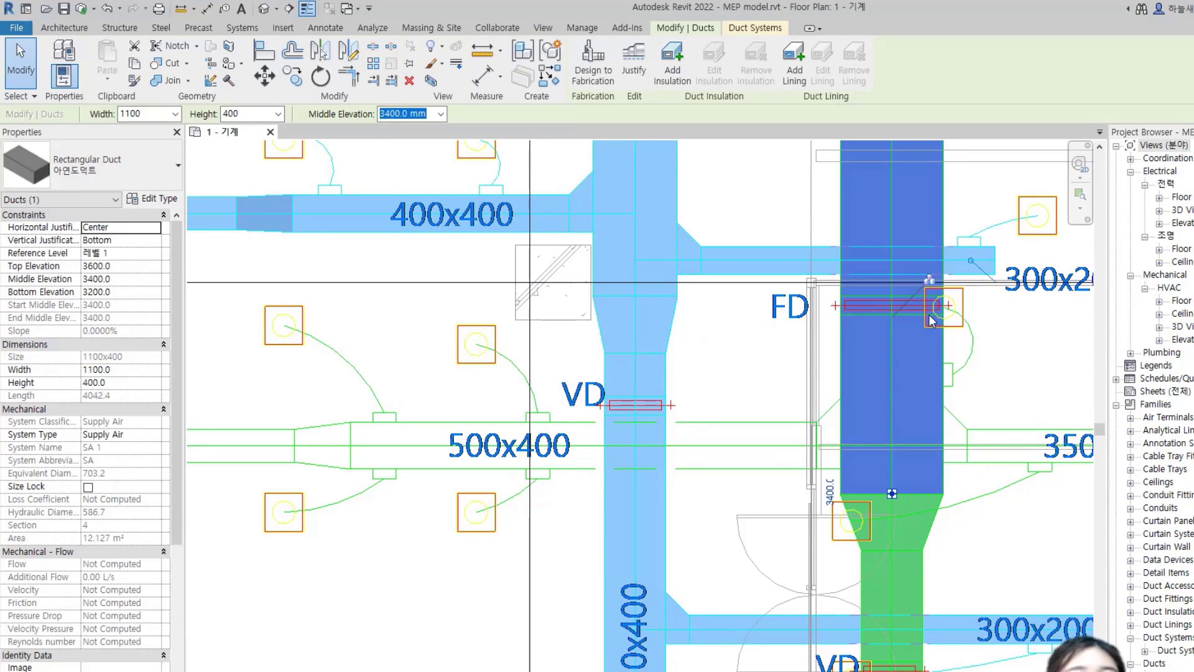
scroll(852, 311, down, 1)
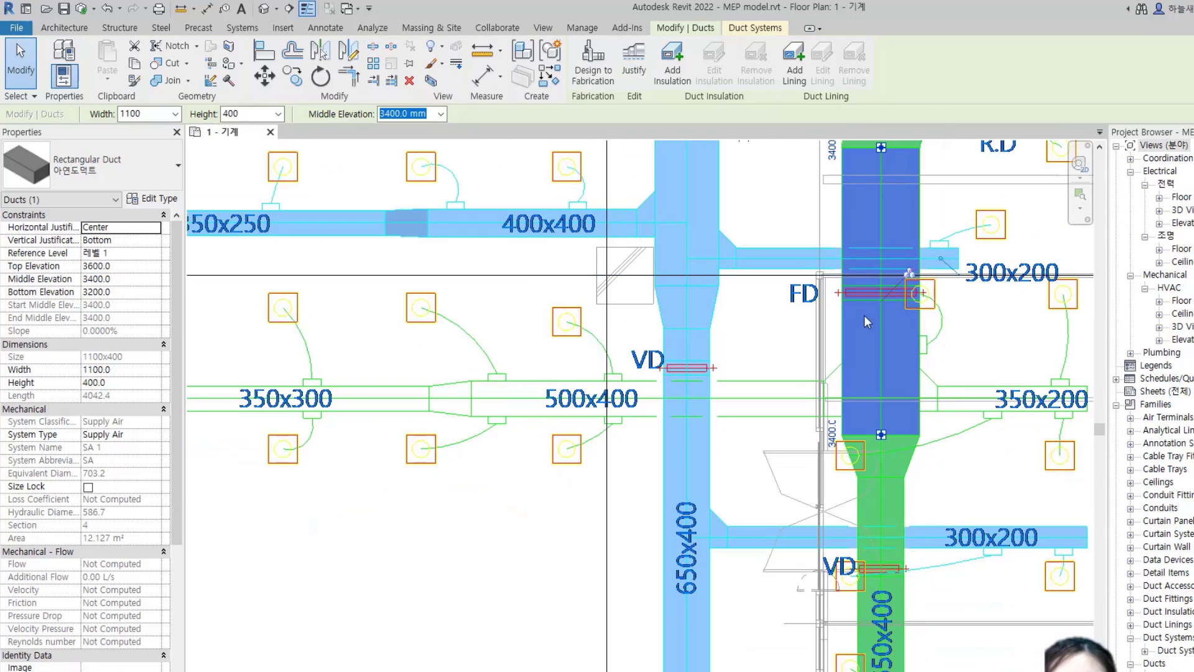
middle_drag(888, 267, 875, 327)
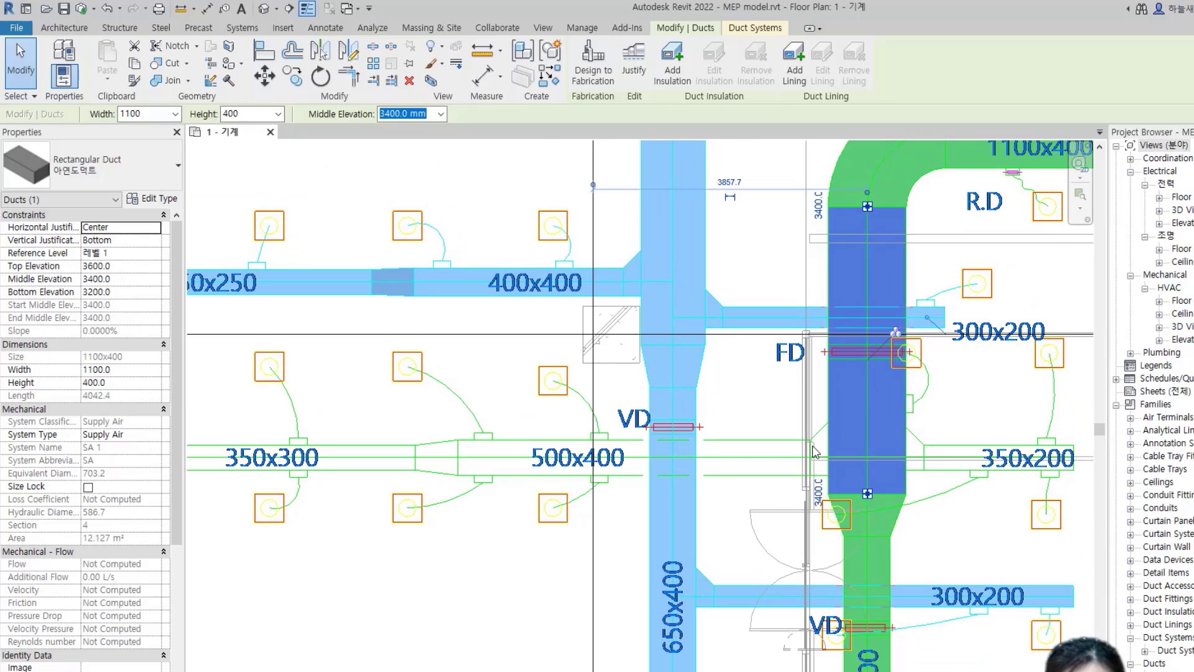
right_click(837, 398)
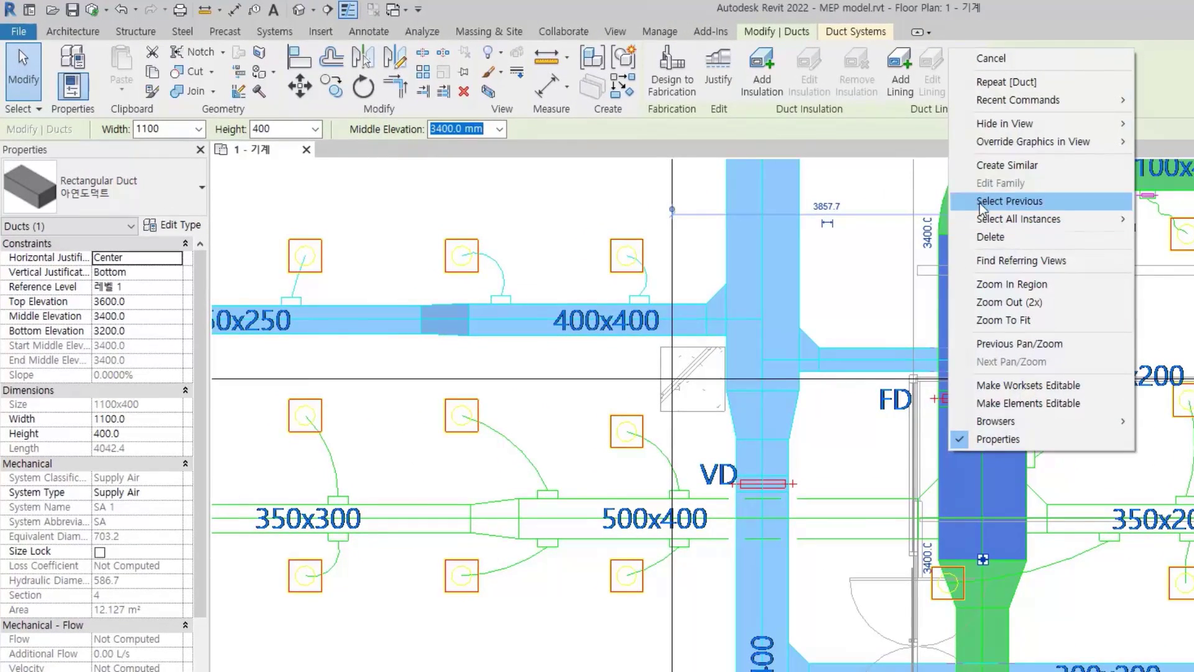
key(Escape)
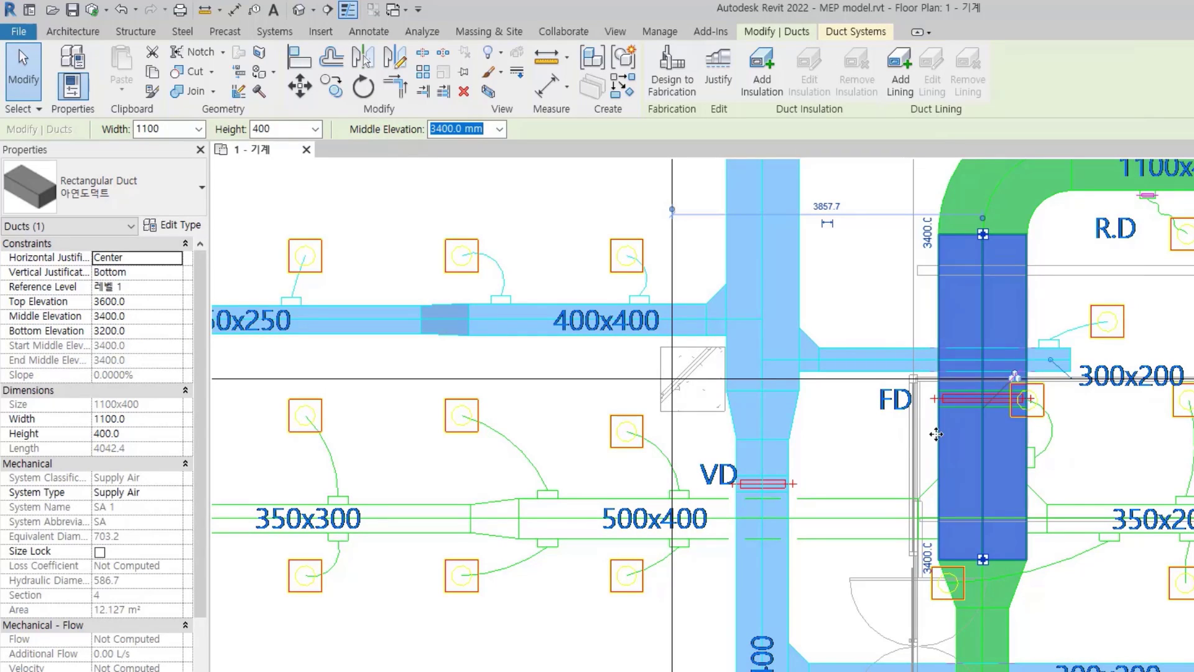
key(c)
key(s)
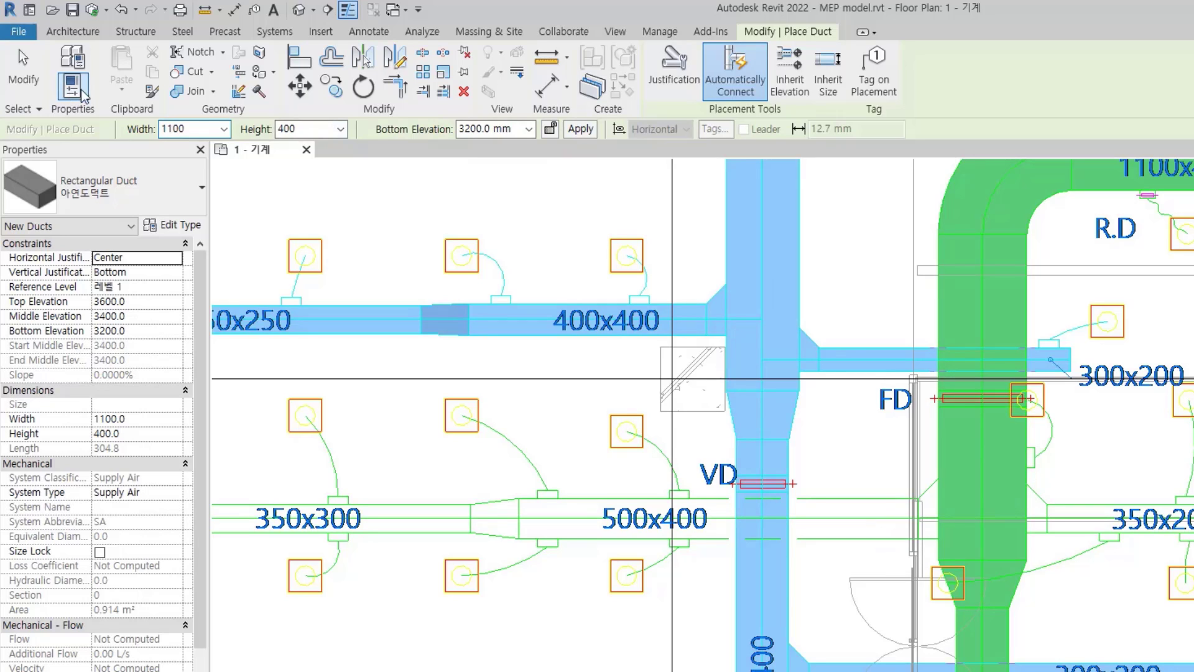
Set the duct width to 500 and draw the 500x400 branch from the main supply duct's edge along the underlay to the transition.
double_click(210, 130)
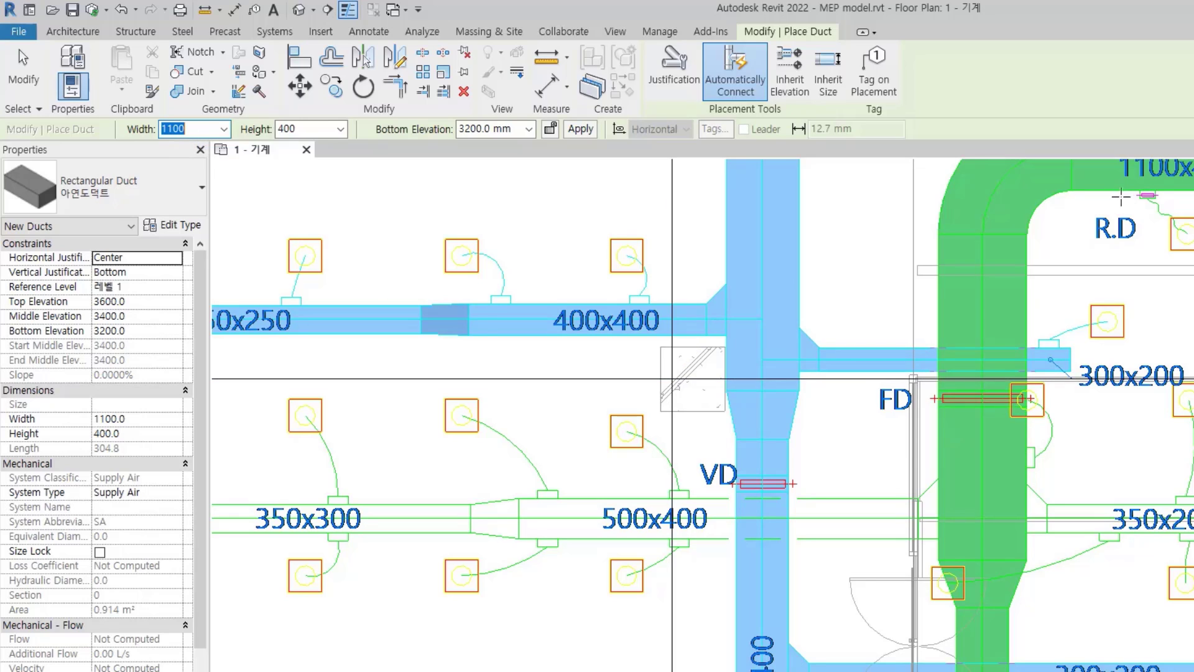
text(500)
key(Return)
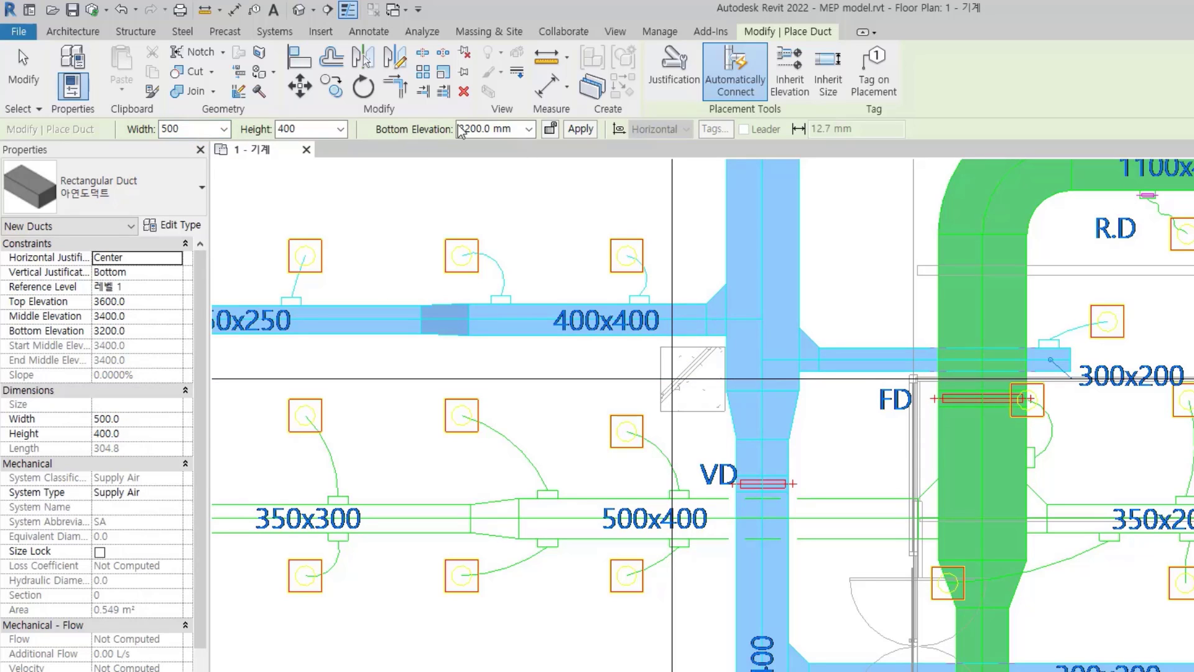
scroll(933, 516, up, 4)
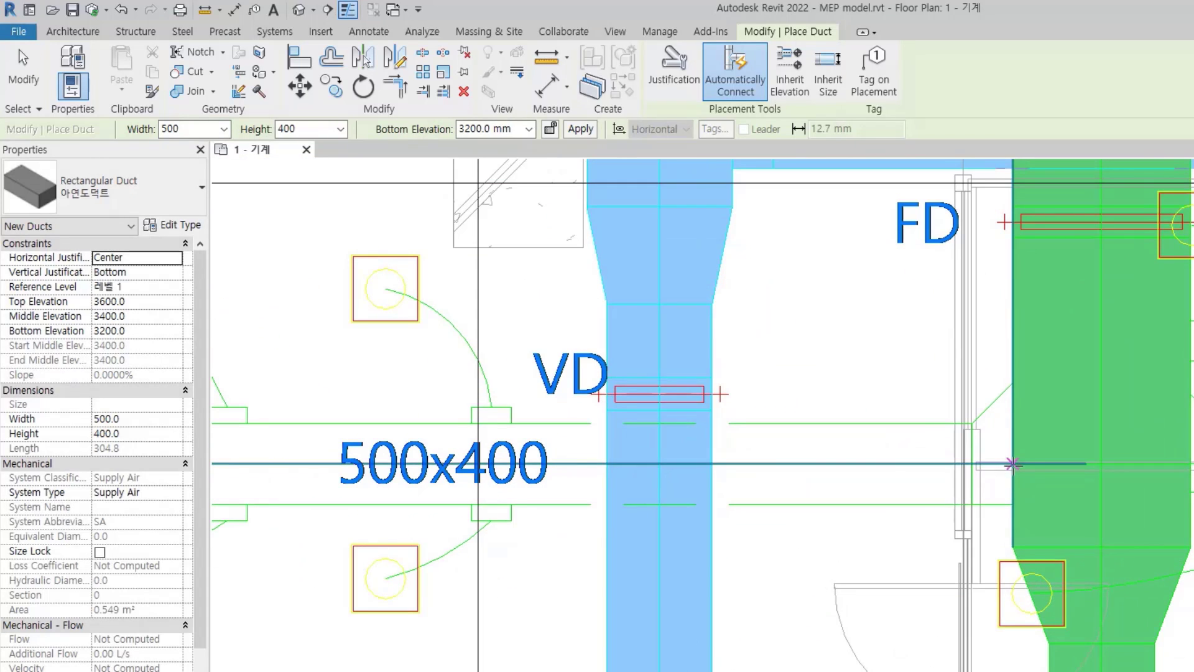
click(1013, 463)
middle_drag(324, 480, 704, 477)
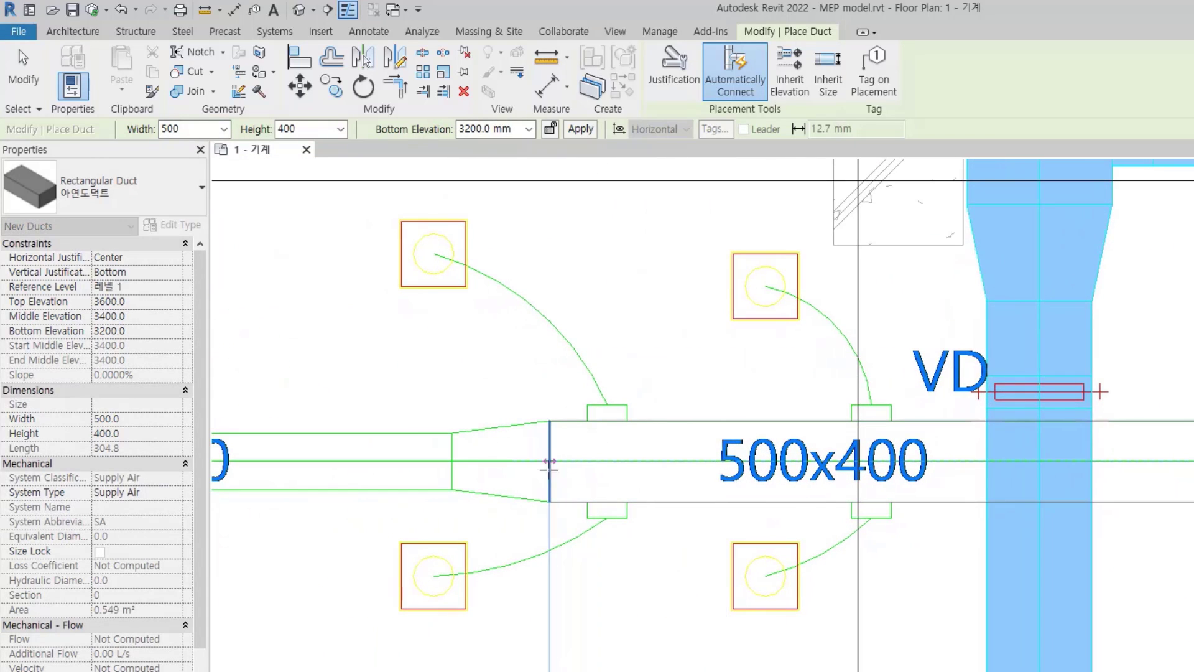
click(547, 461)
Continue the branch as a 350x300 duct about 4200 mm long along the underlaid outline, and end the duct command.
scroll(507, 495, down, 3)
middle_drag(530, 498, 621, 515)
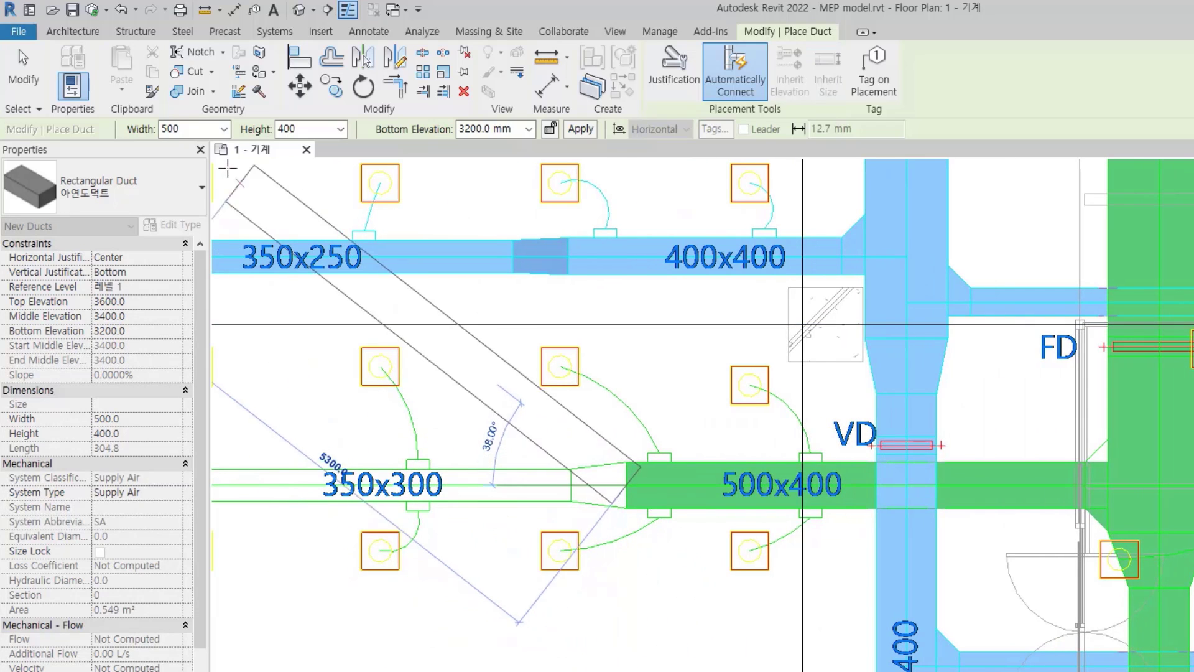
text(350)
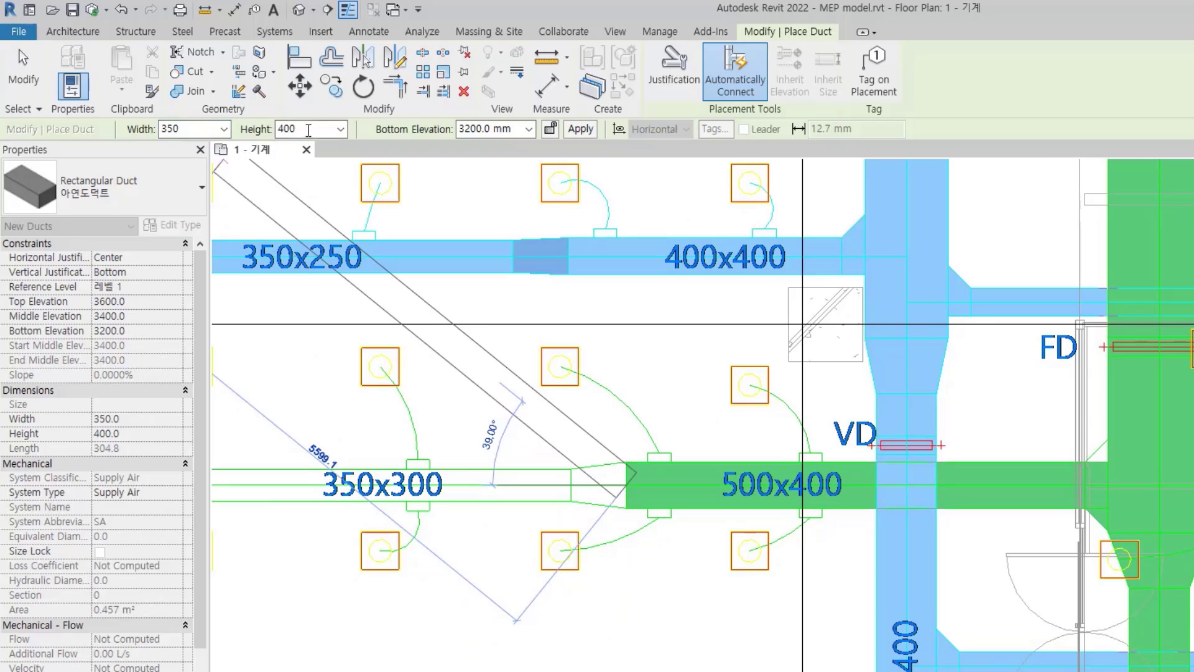
key(Tab)
text(300)
key(Return)
middle_drag(437, 470, 692, 472)
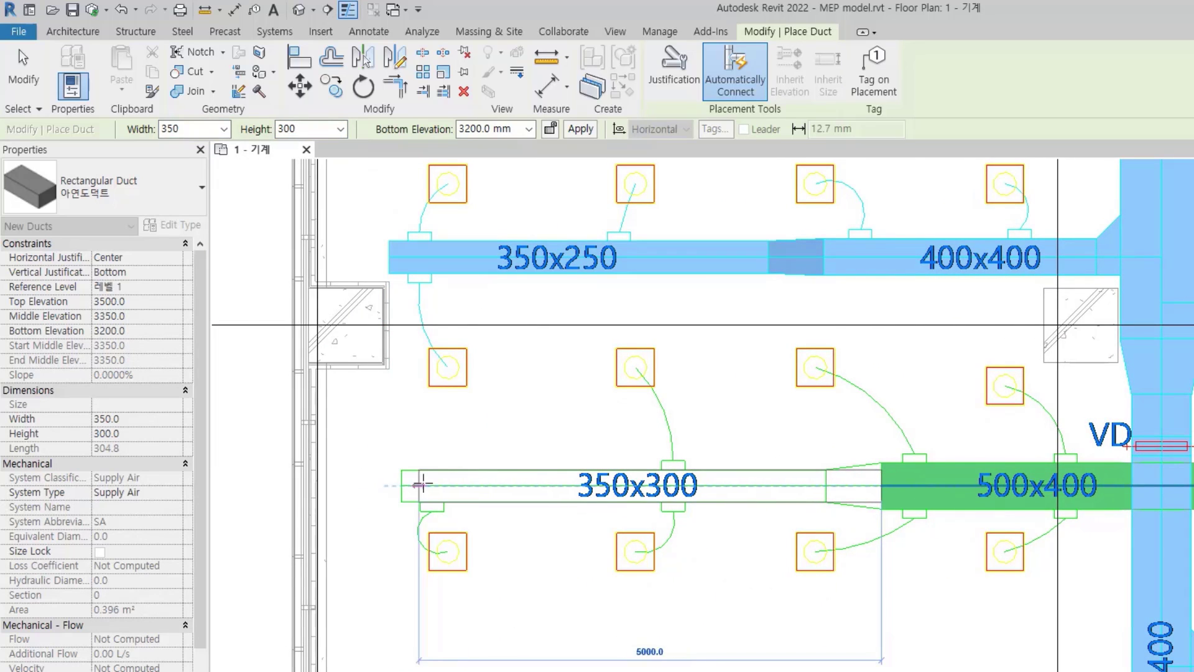
click(381, 532)
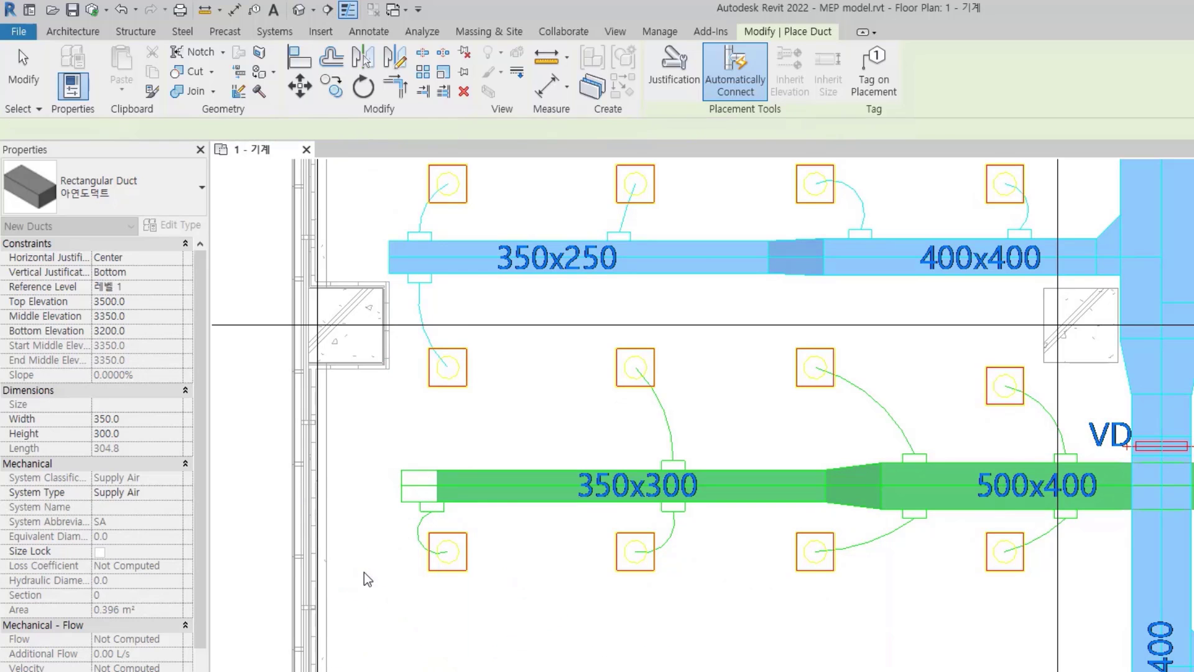
key(Escape)
key(Escape)
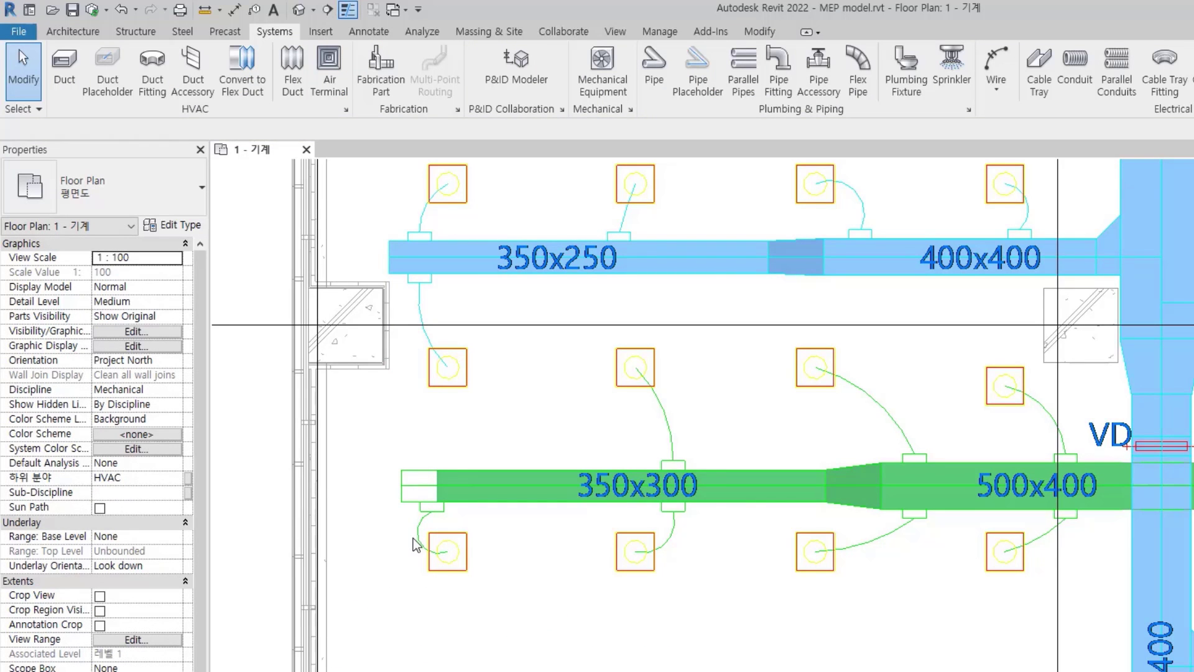
Stretch the free end of the 350x300 duct to the outer end of the underlaid duct outline.
scroll(411, 490, up, 3)
click(463, 490)
scroll(463, 491, up, 2)
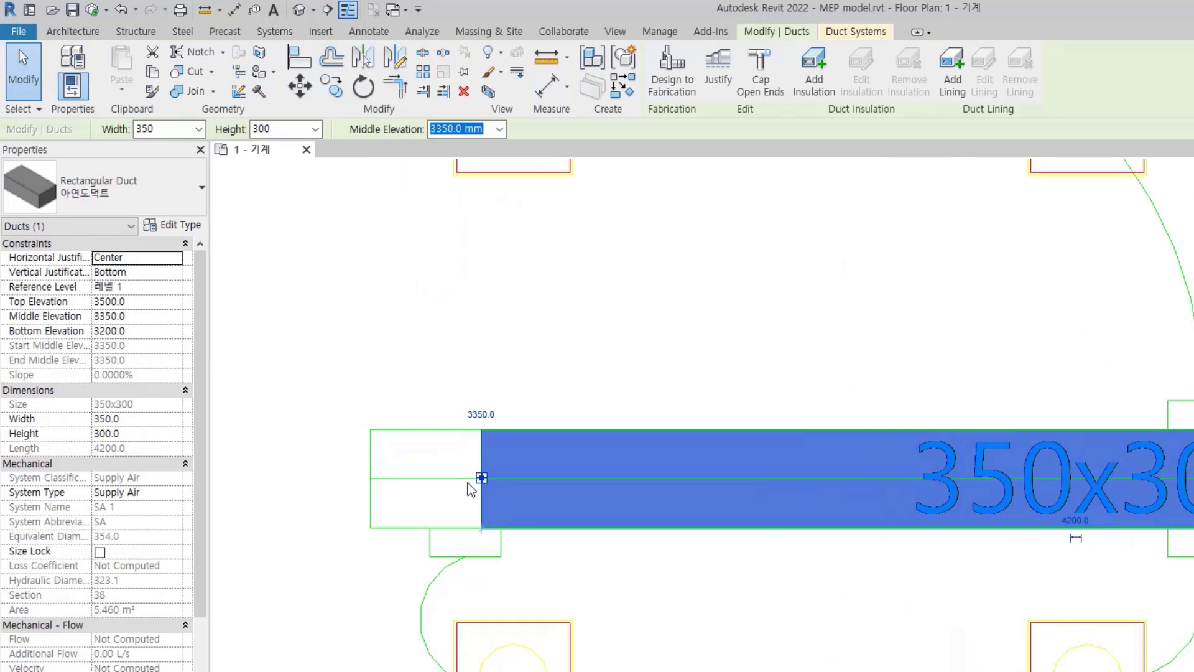
drag(482, 478, 371, 478)
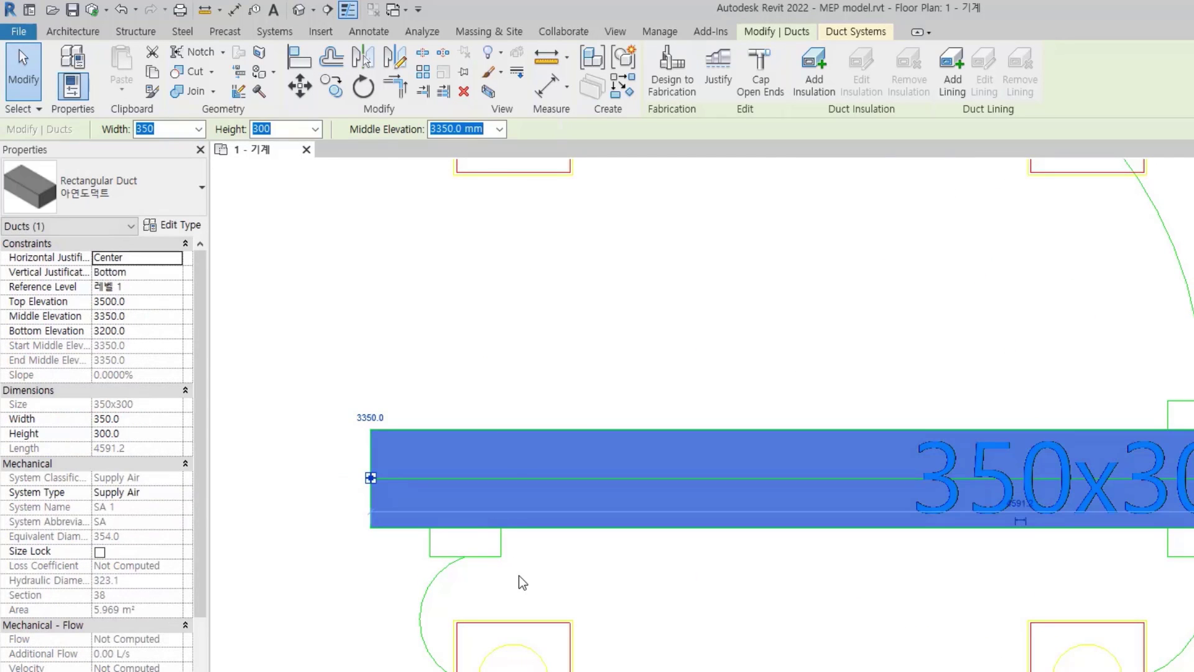
click(713, 567)
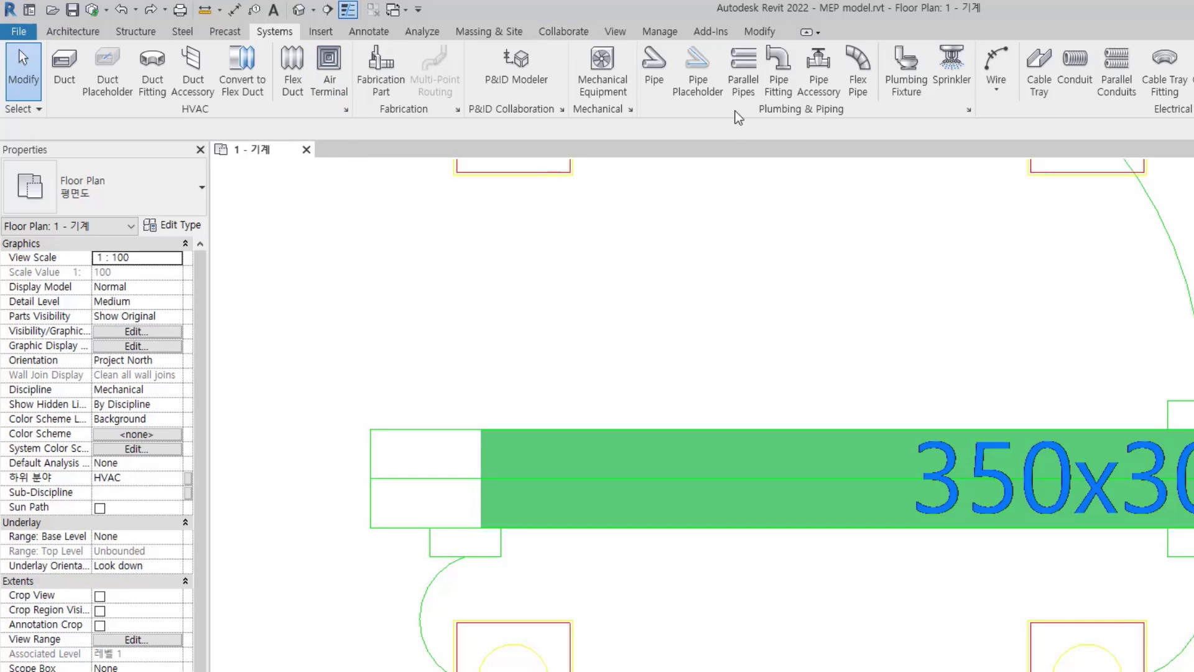
Align the free end of the 350x300 duct with the end line of the underlaid duct outline.
click(757, 31)
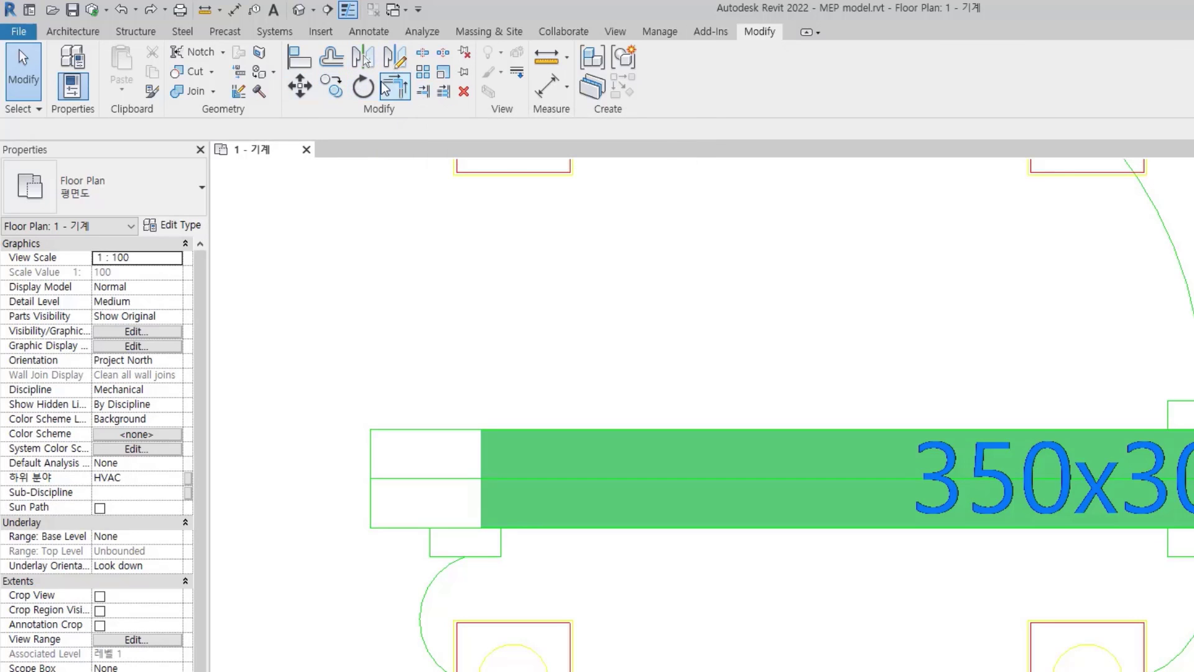
click(299, 57)
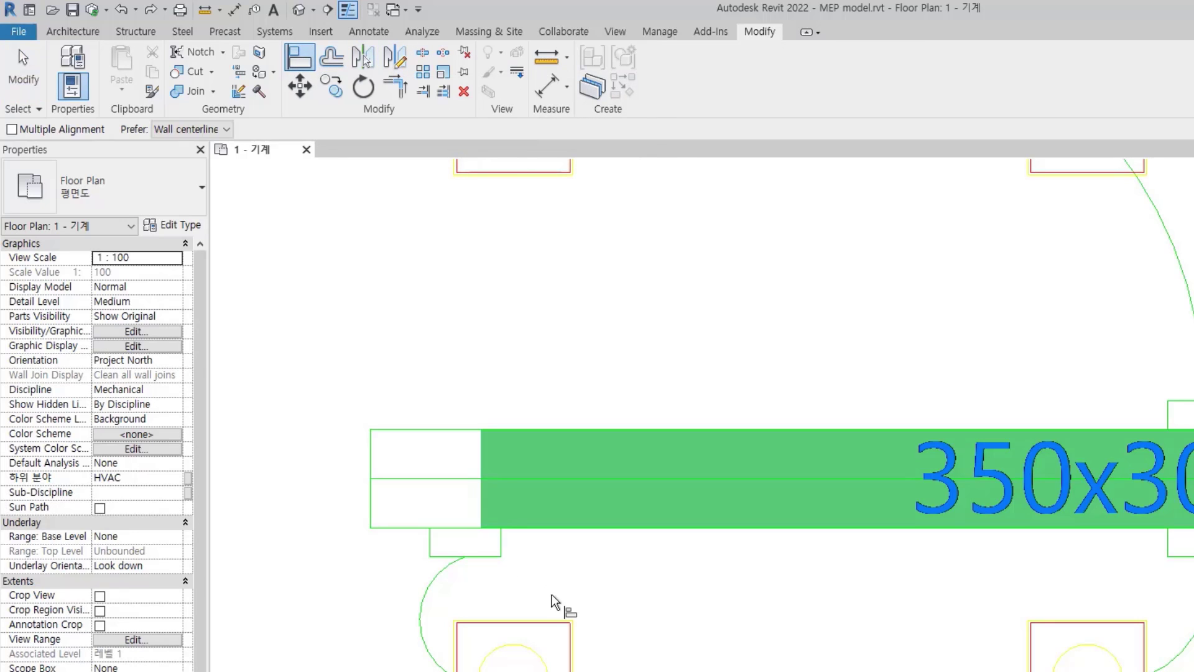
click(371, 463)
click(481, 473)
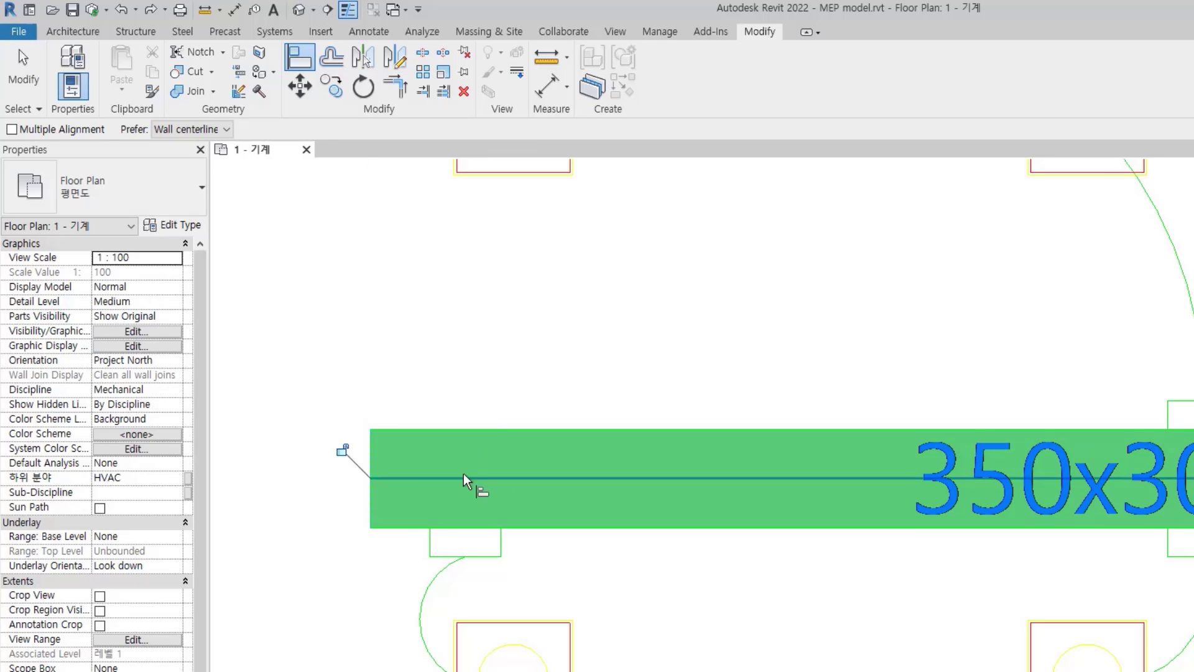
key(Escape)
key(Escape)
Flip the branch tap joining the 500x400 duct to the main supply duct so its angled side matches the underlaid drawing.
scroll(483, 483, down, 5)
scroll(748, 540, down, 5)
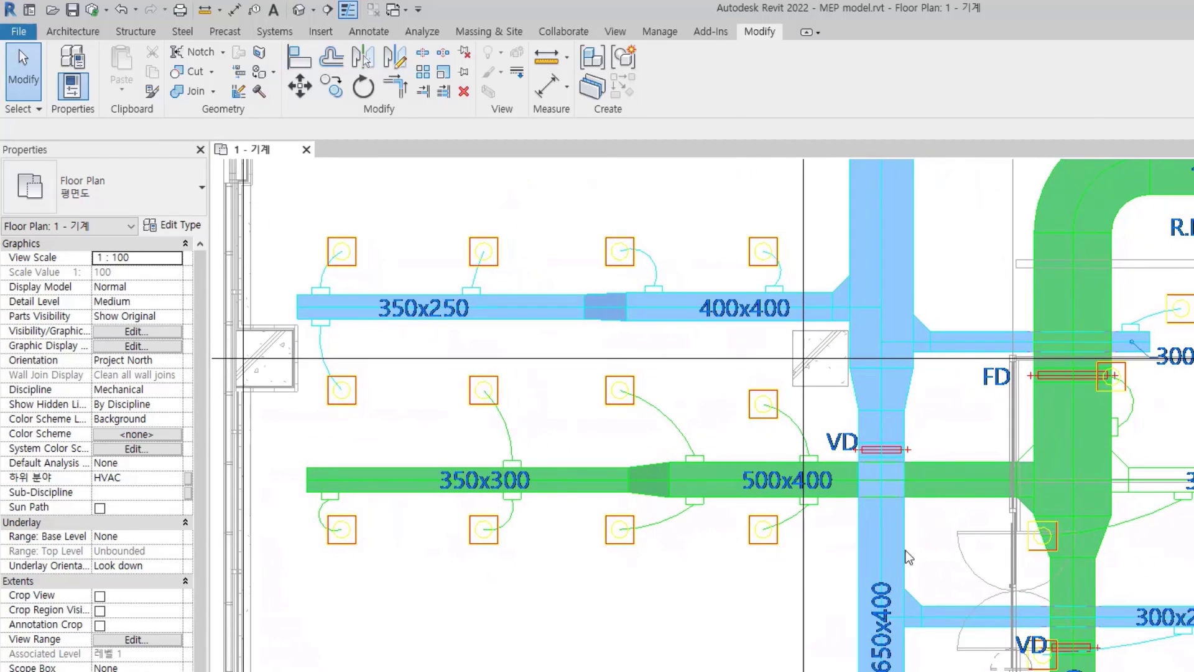
scroll(1025, 470, up, 3)
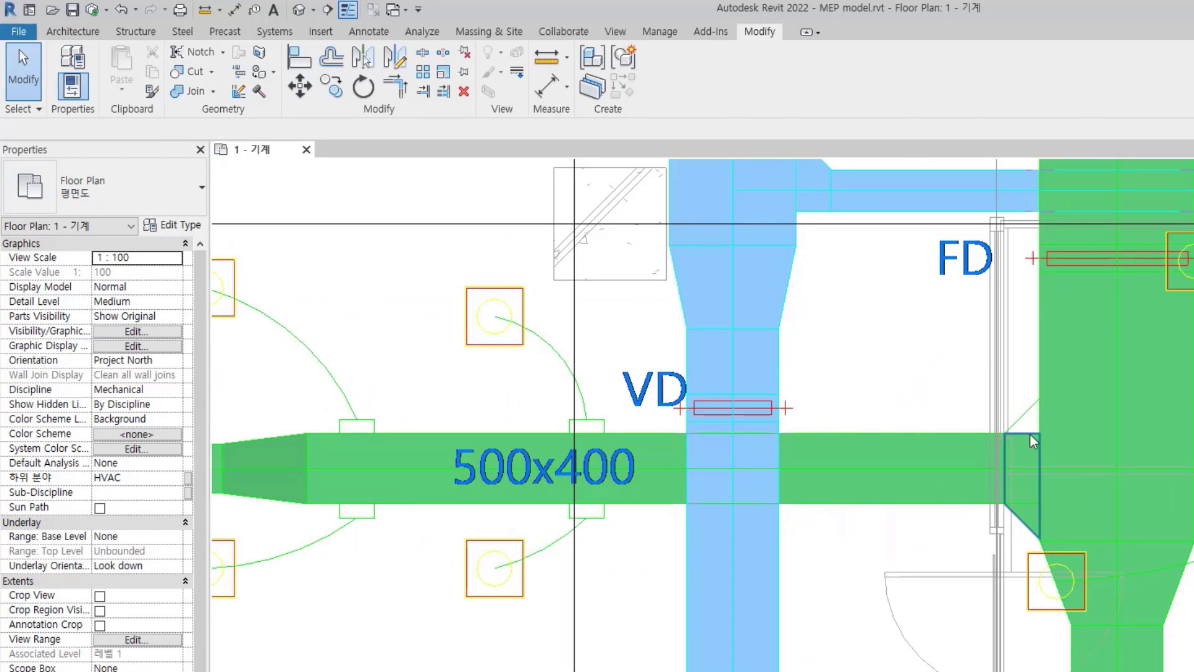
click(1024, 470)
scroll(1025, 476, up, 3)
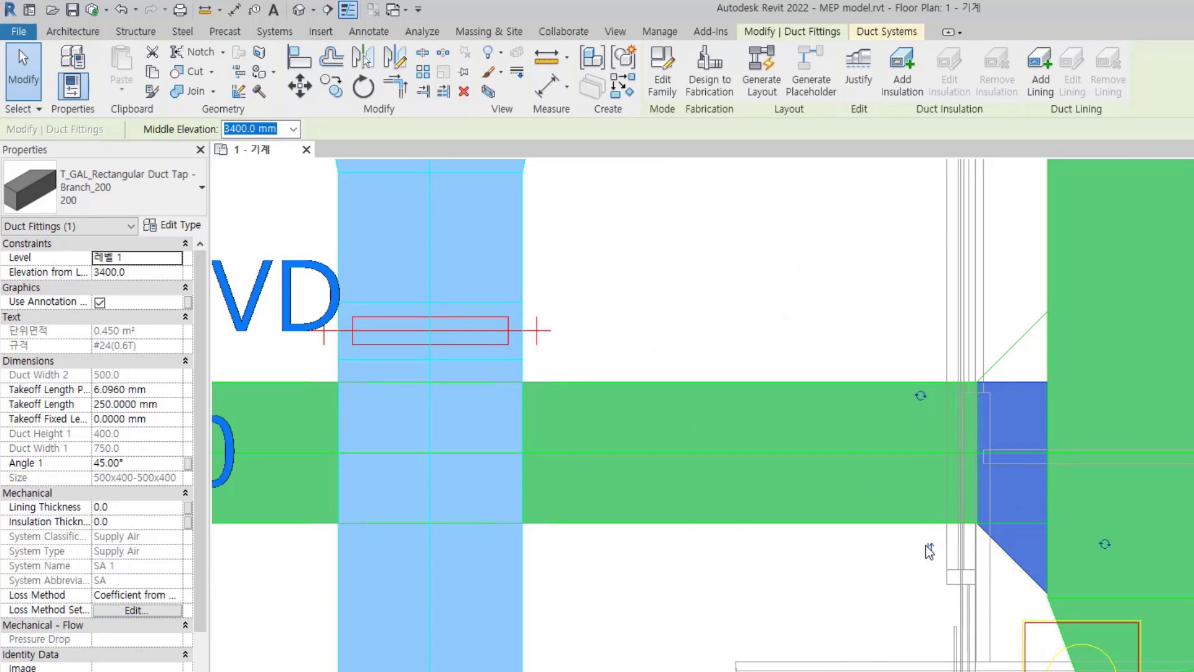
click(780, 601)
scroll(812, 529, down, 3)
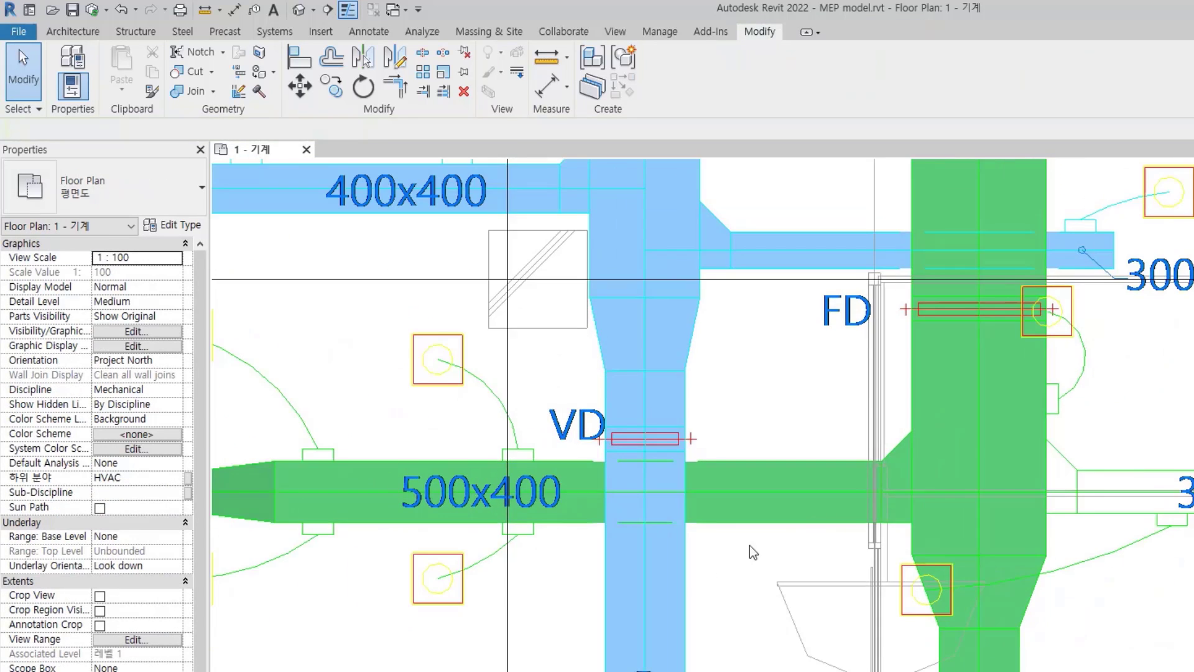
Review the routing preferences of the 500x400 duct's type, including its junction and transition fittings, and leave them as they are.
middle_drag(753, 552, 822, 550)
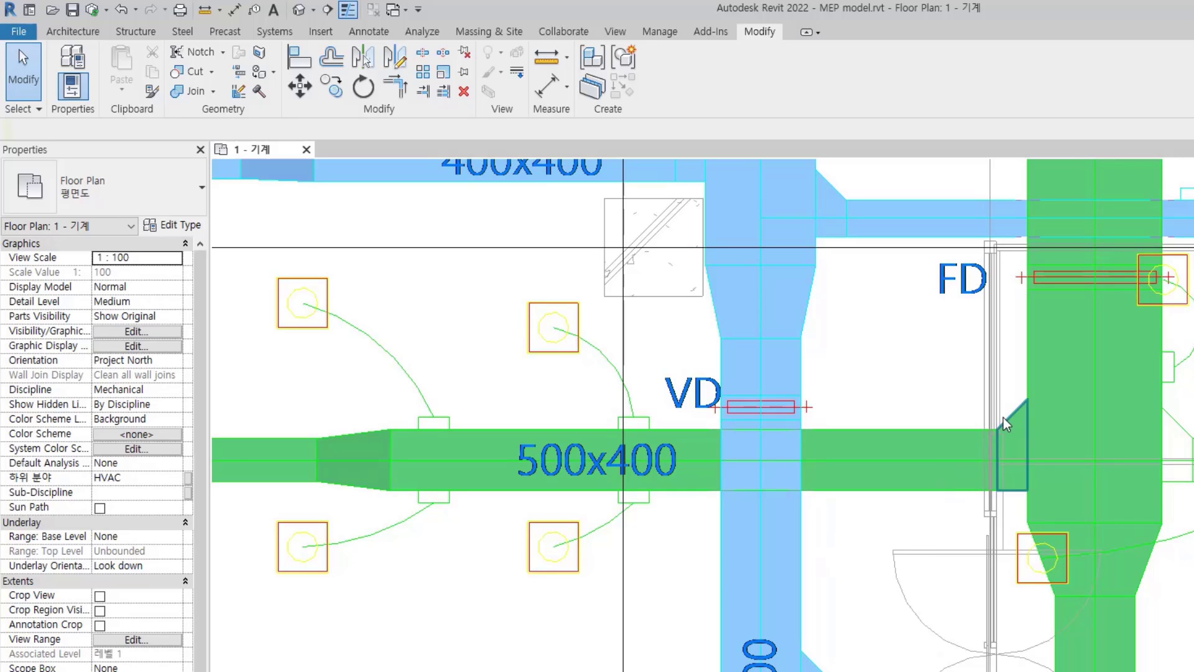
click(592, 437)
click(163, 225)
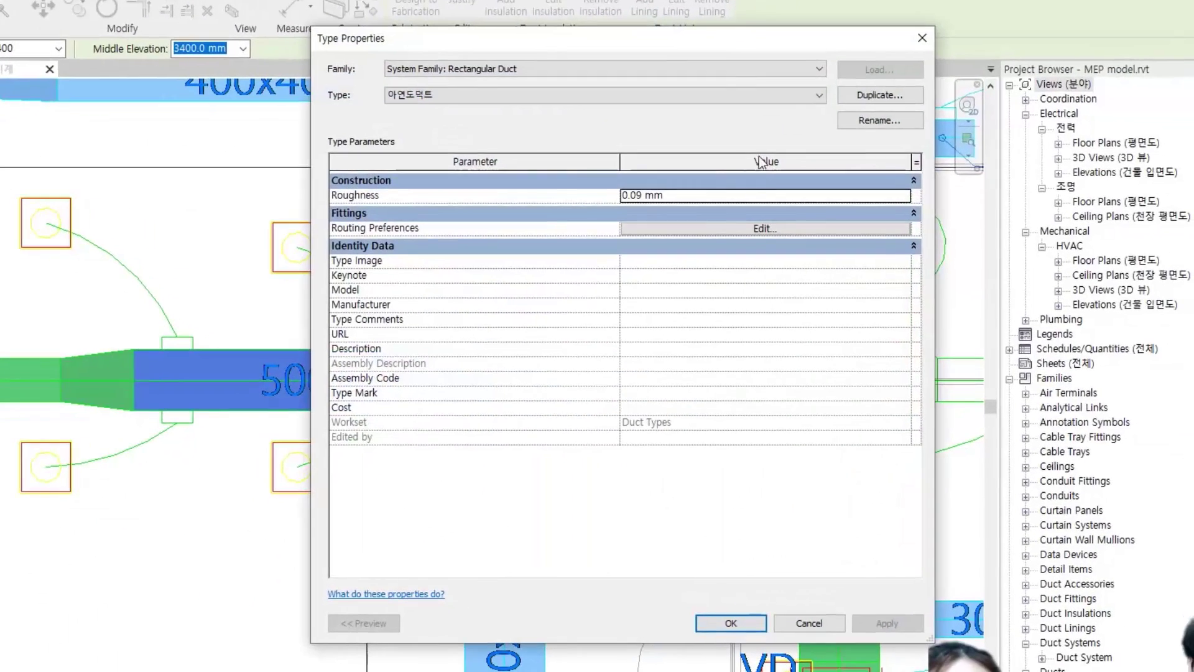
click(680, 229)
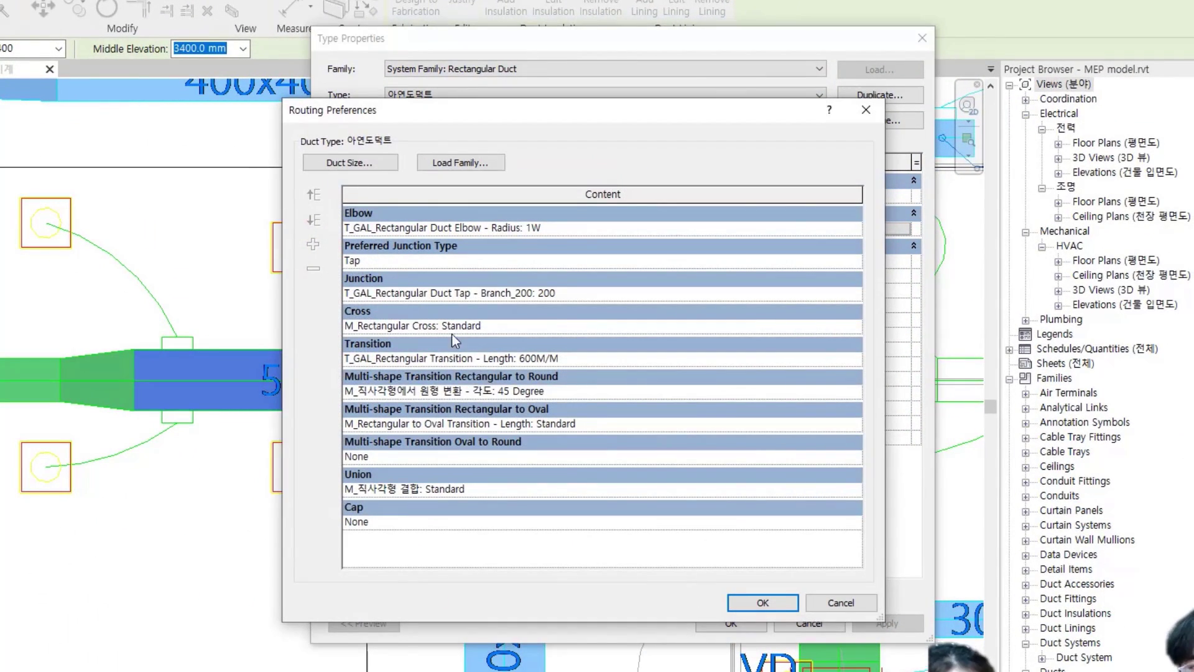
key(Escape)
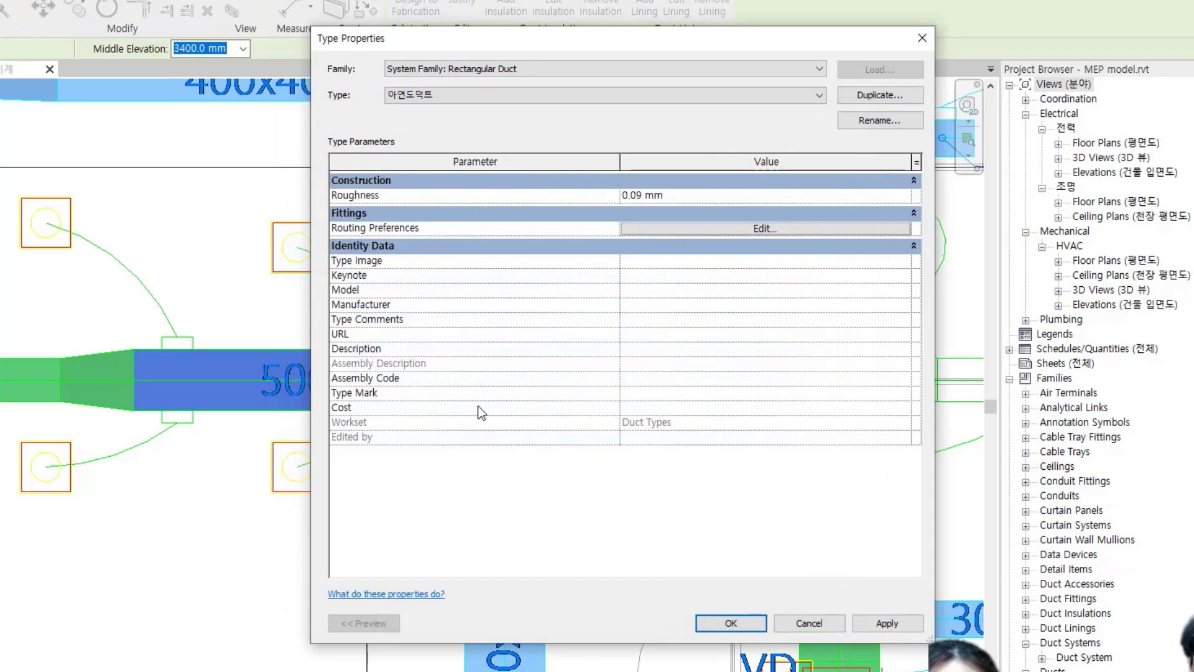
key(Escape)
key(Escape)
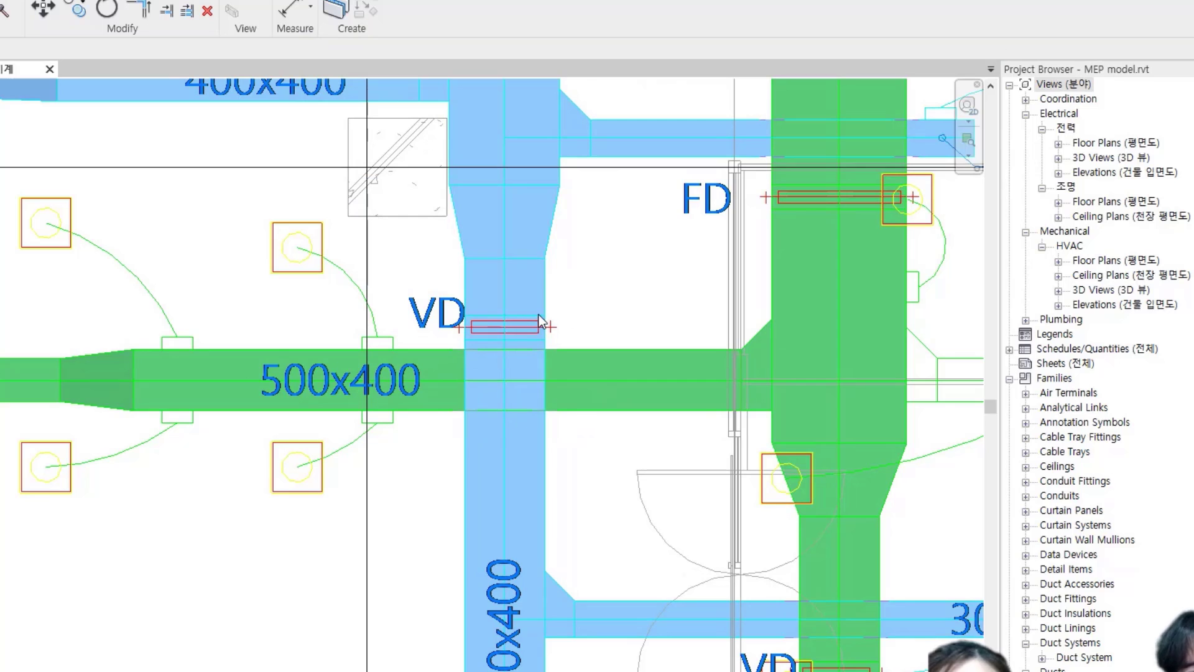
Isolate the crossing 500x400 and 650x400 ducts in a 3D selection box and examine where they intersect.
click(544, 438)
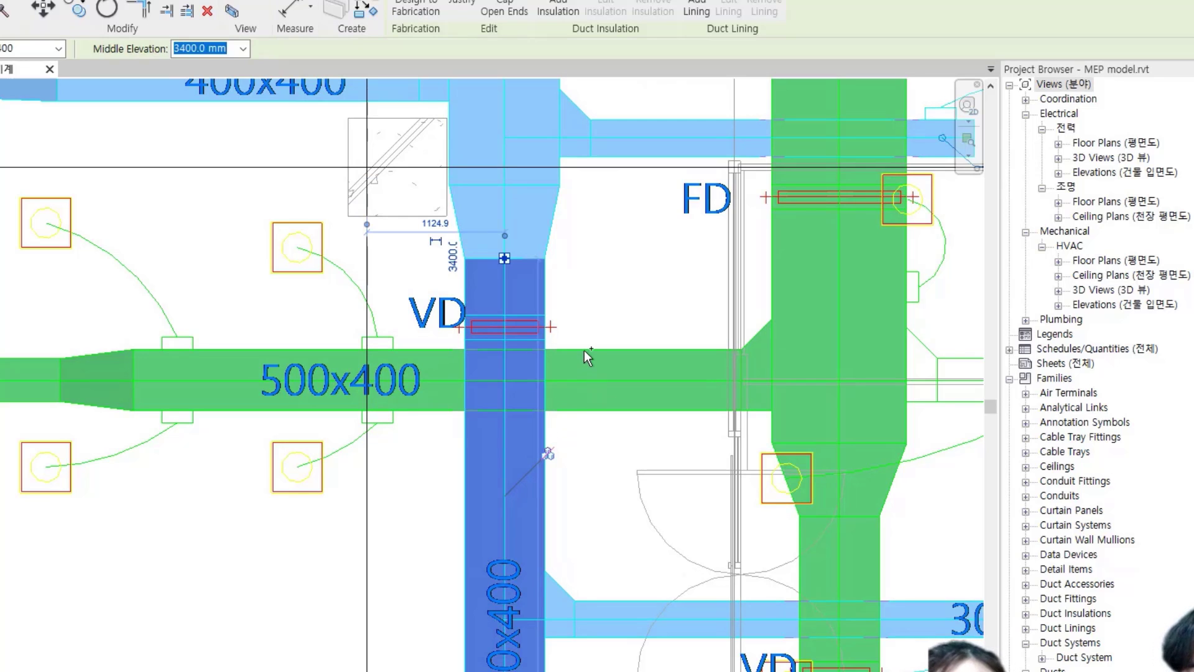
ctrl+click(584, 355)
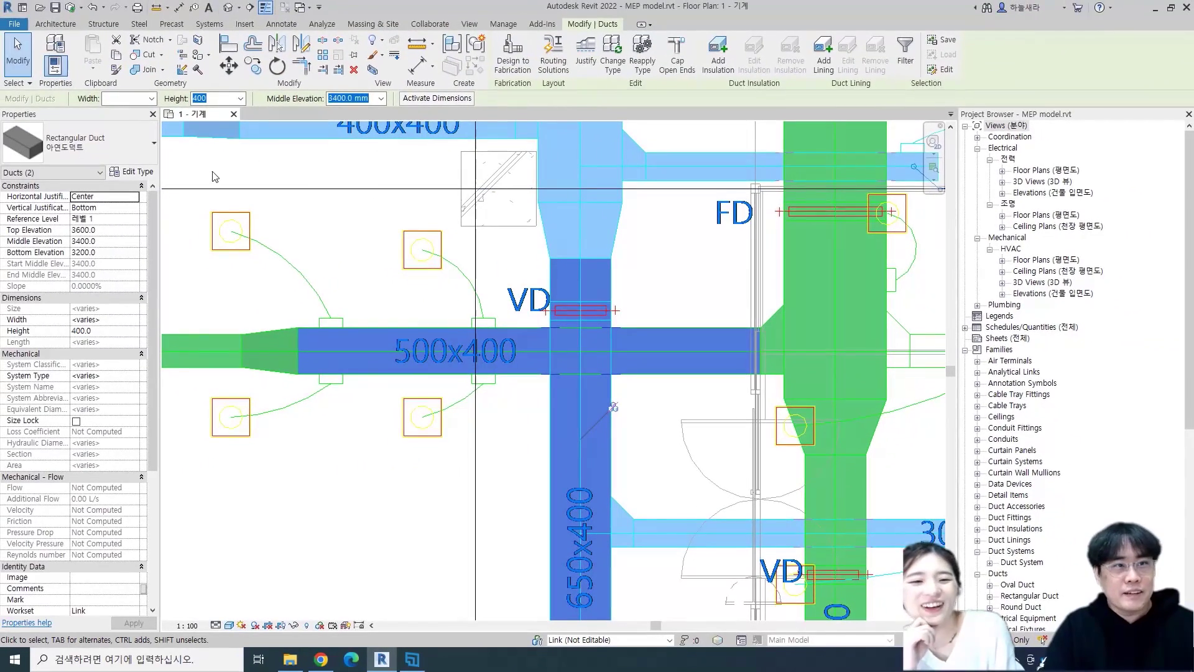
click(373, 70)
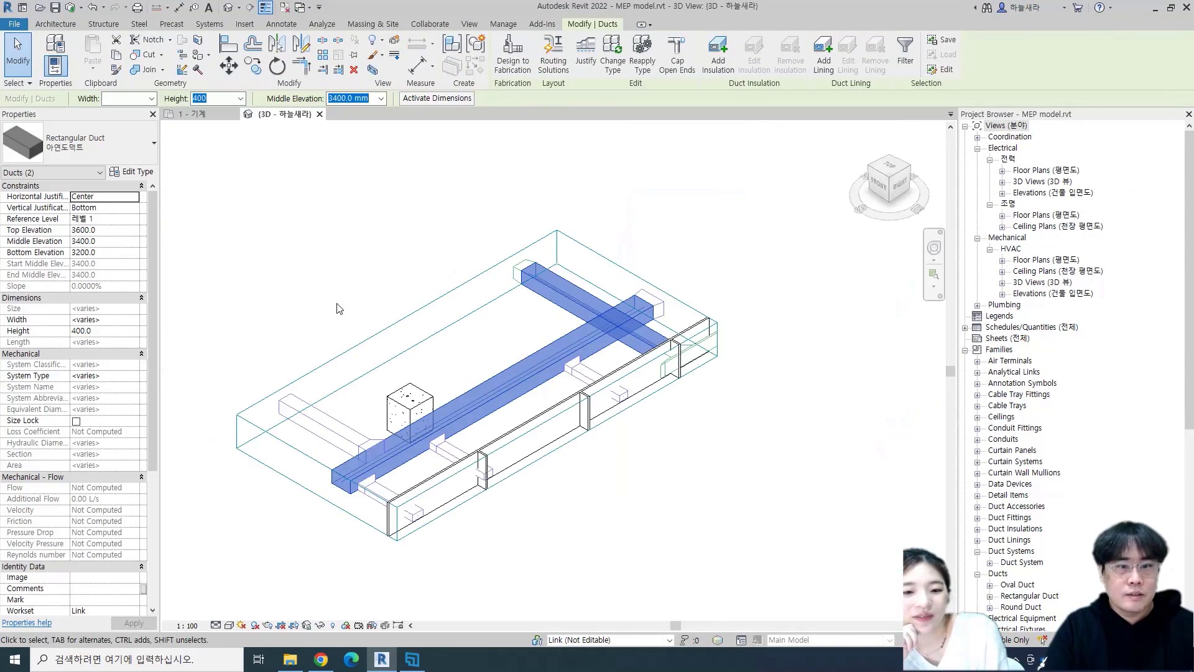
click(339, 309)
scroll(613, 453, up, 6)
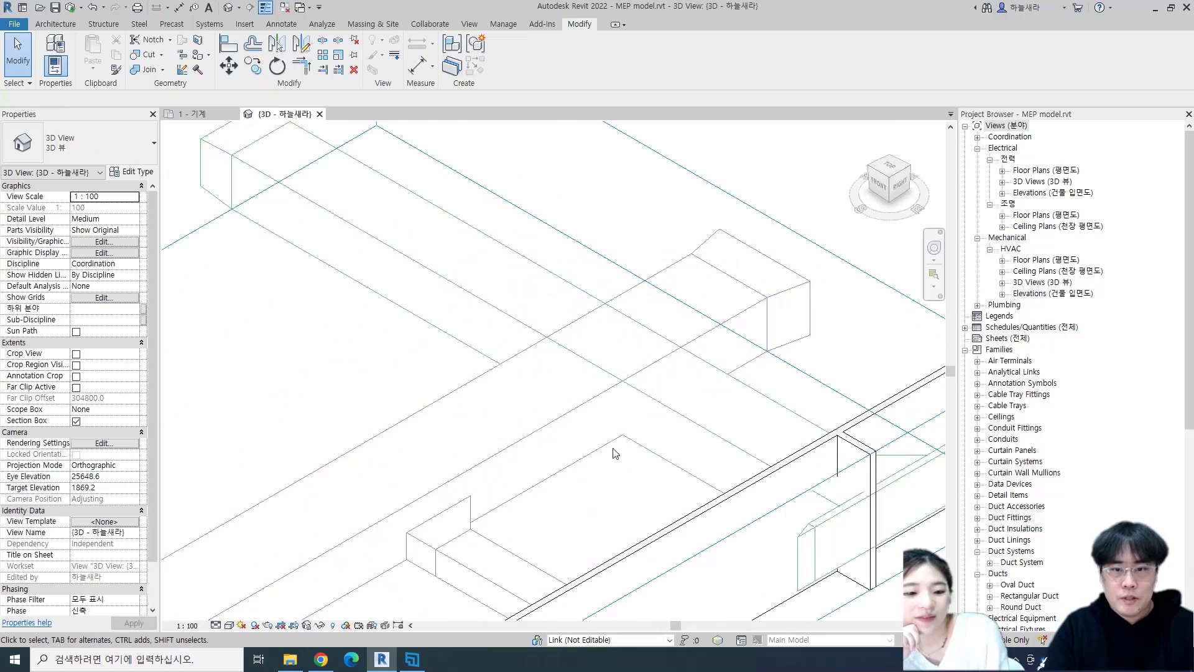
middle_drag(362, 401, 440, 432)
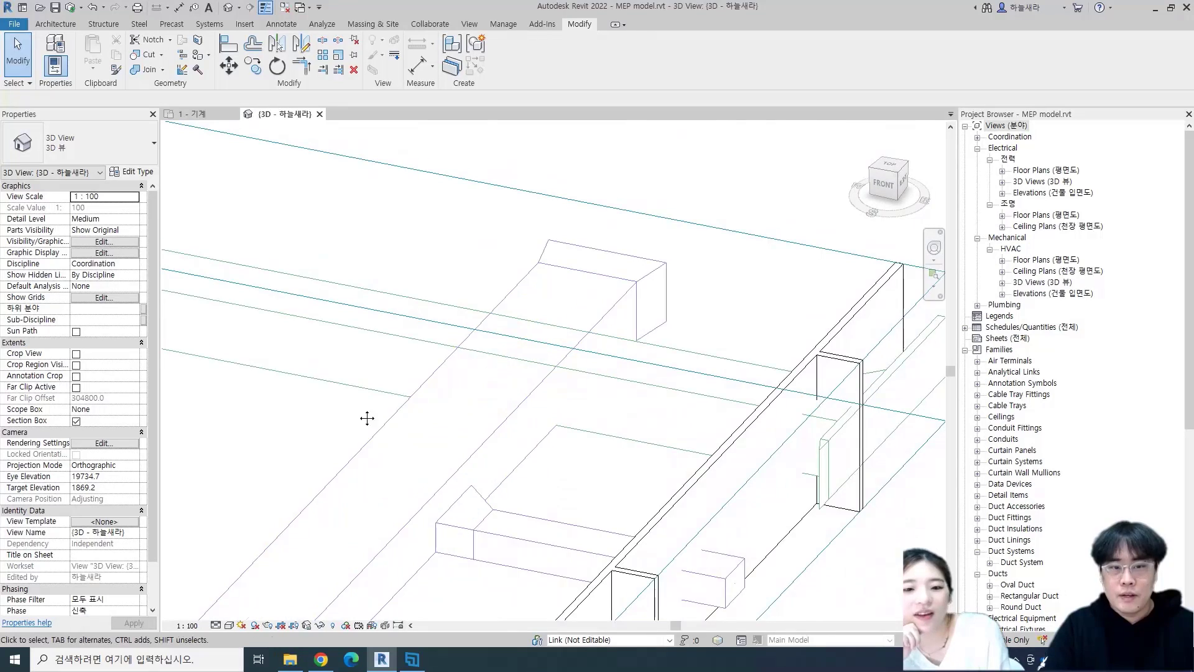
middle_drag(367, 418, 491, 411)
In the floor plan, draw a section alongside the 500x400 branch, cutting across the 650x400 duct and facing the branch.
click(206, 113)
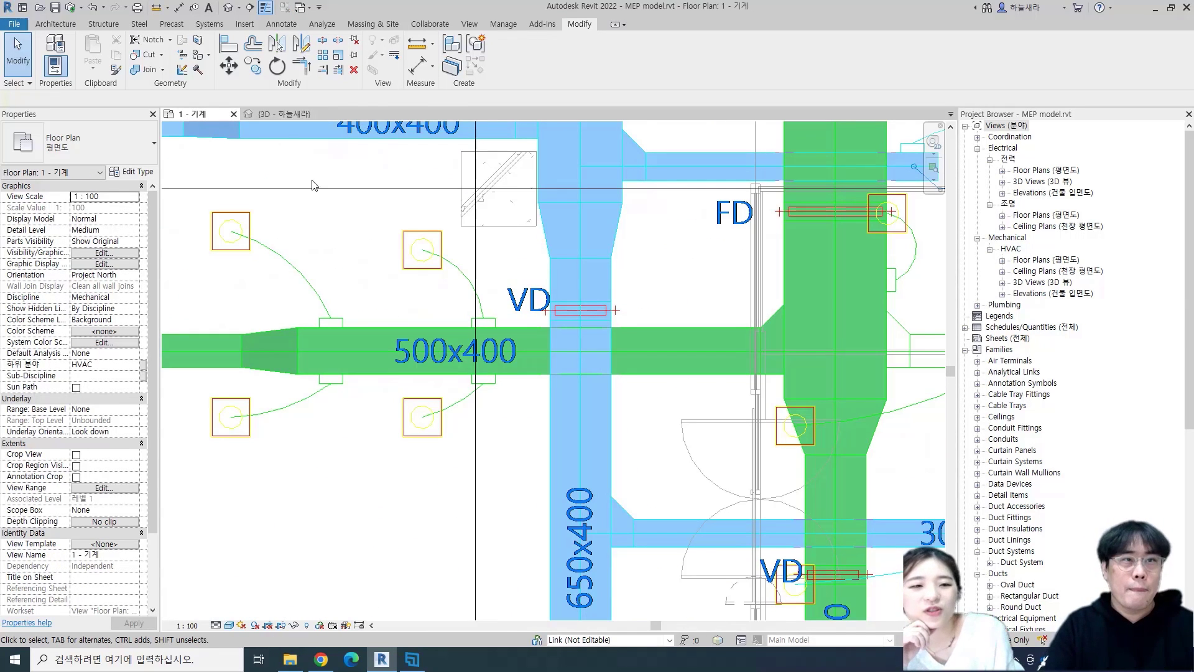
click(248, 8)
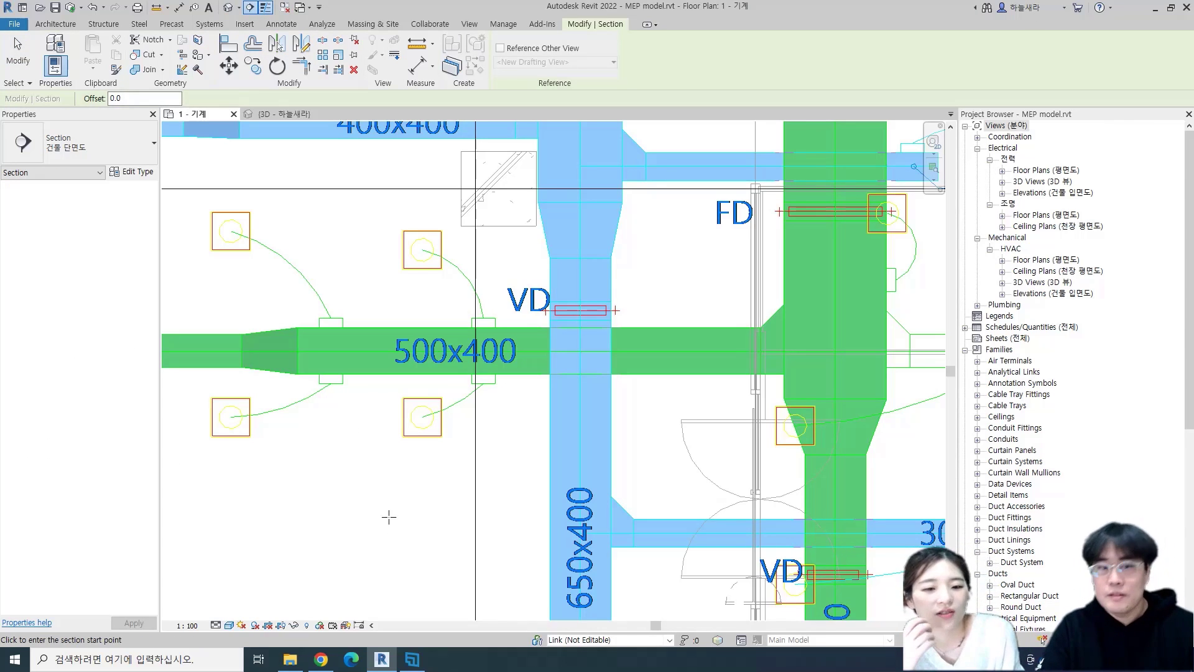
click(366, 416)
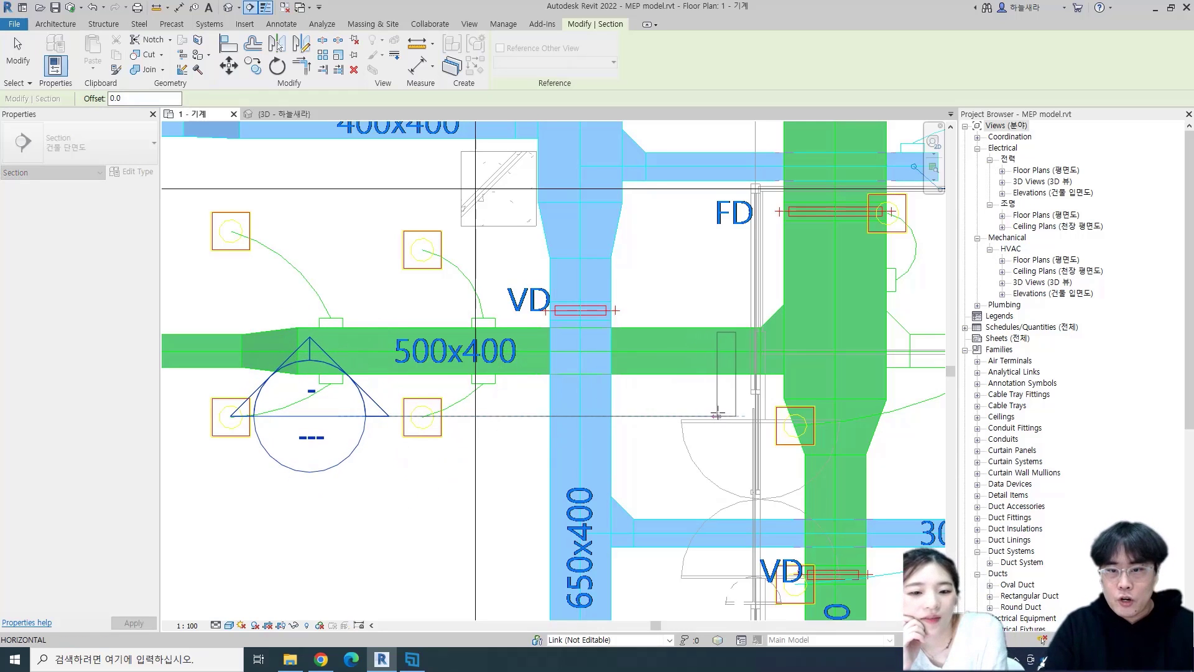
click(758, 416)
key(Escape)
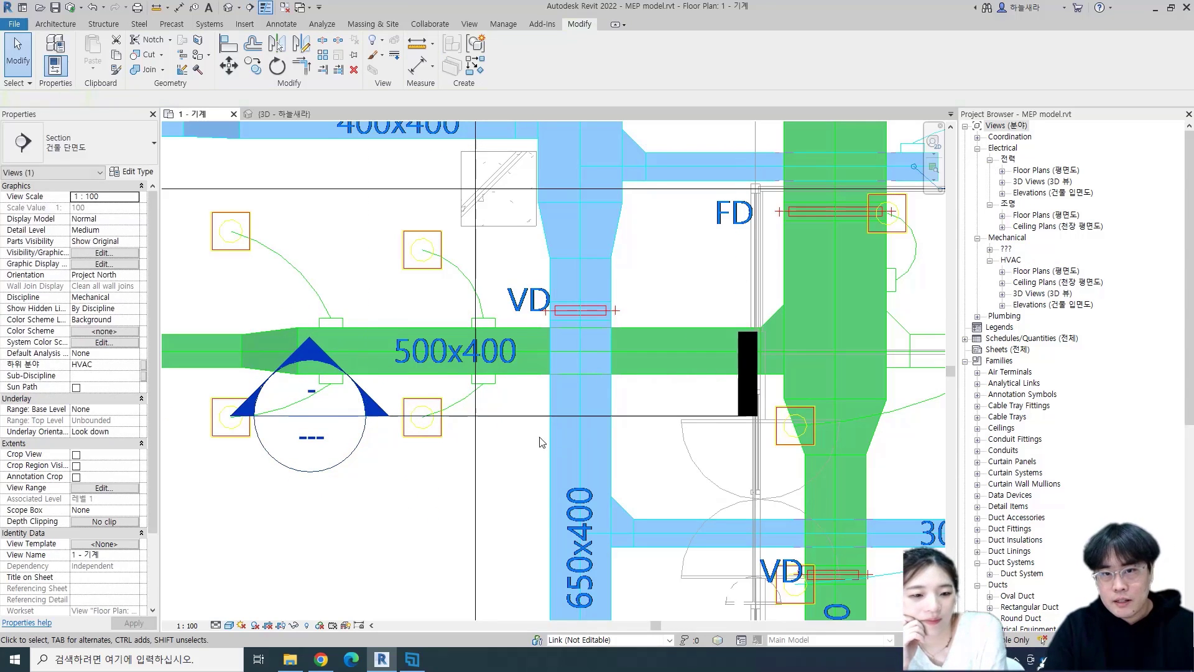
Pull in the section's far clip depth to about 1576 mm so it reaches just past the 500x400 duct.
click(488, 416)
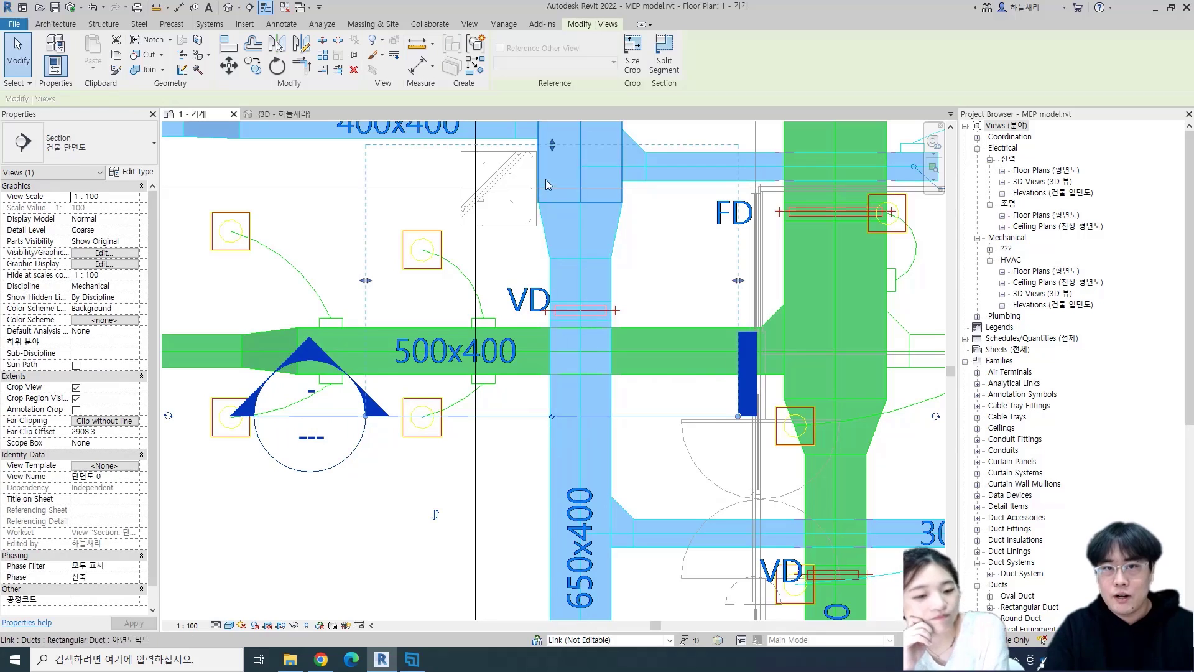
drag(552, 148, 552, 270)
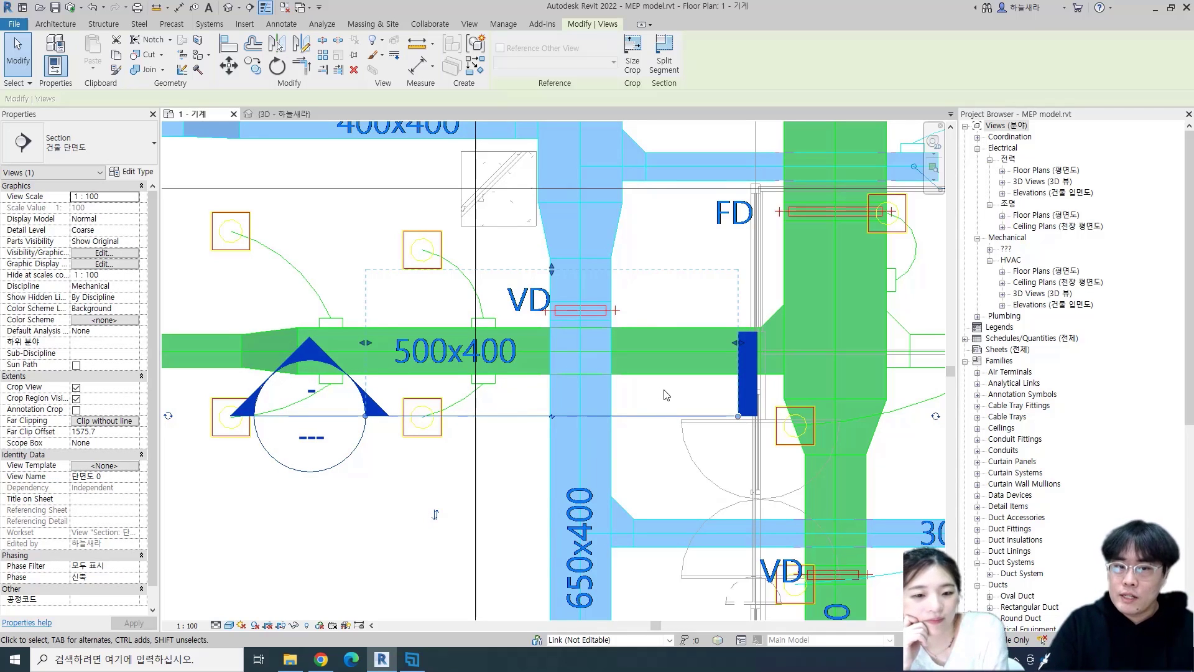
scroll(611, 375, down, 2)
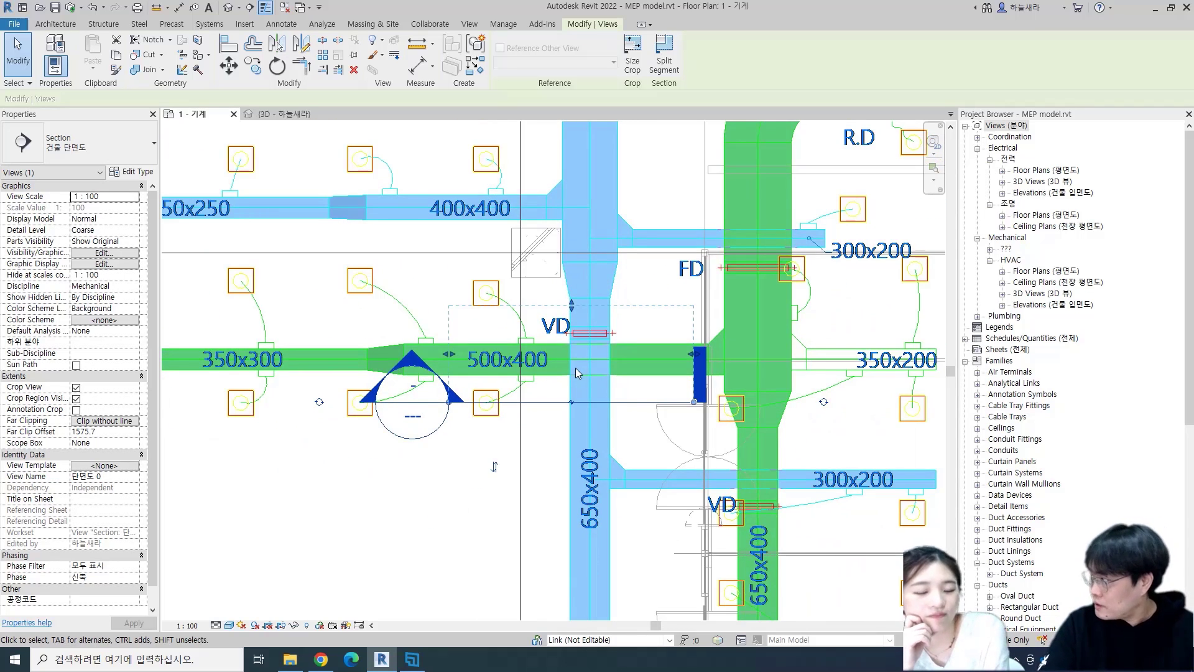
scroll(544, 416, up, 2)
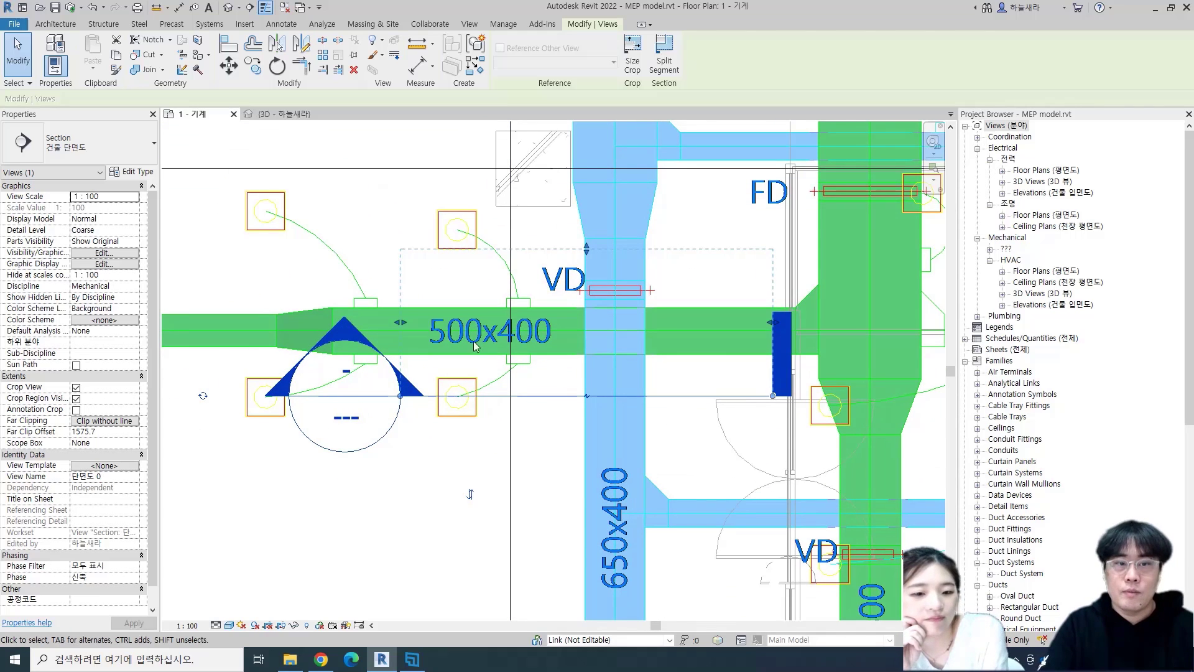
Open the view defined by the new section mark.
click(453, 423)
click(347, 329)
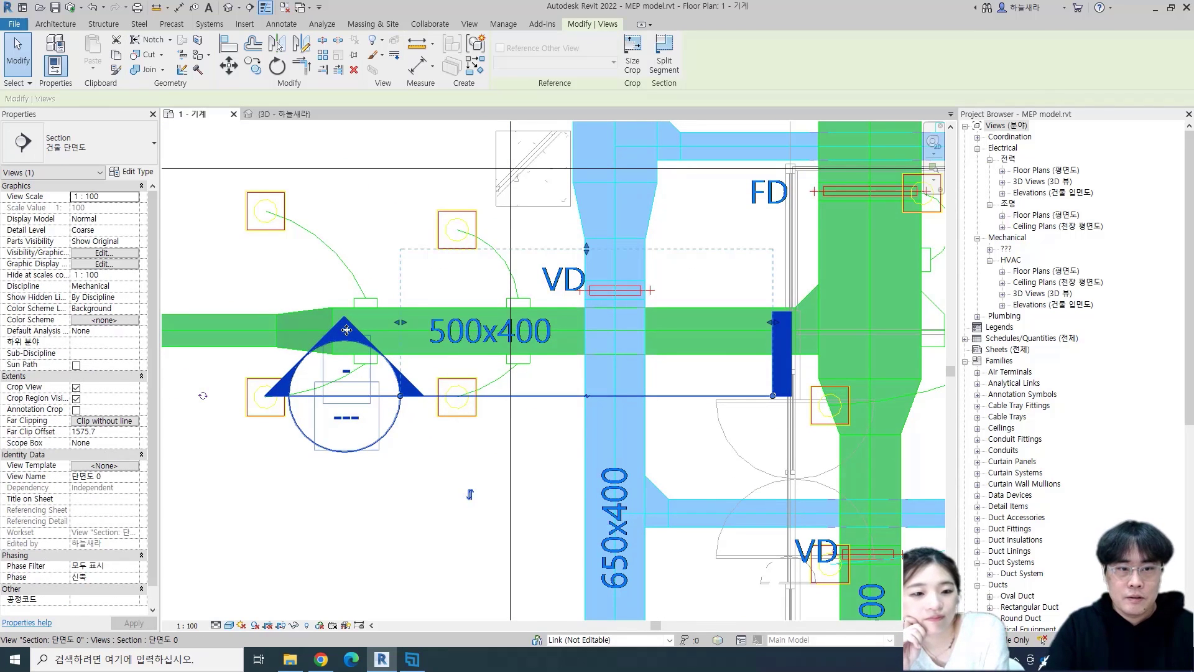
key(Escape)
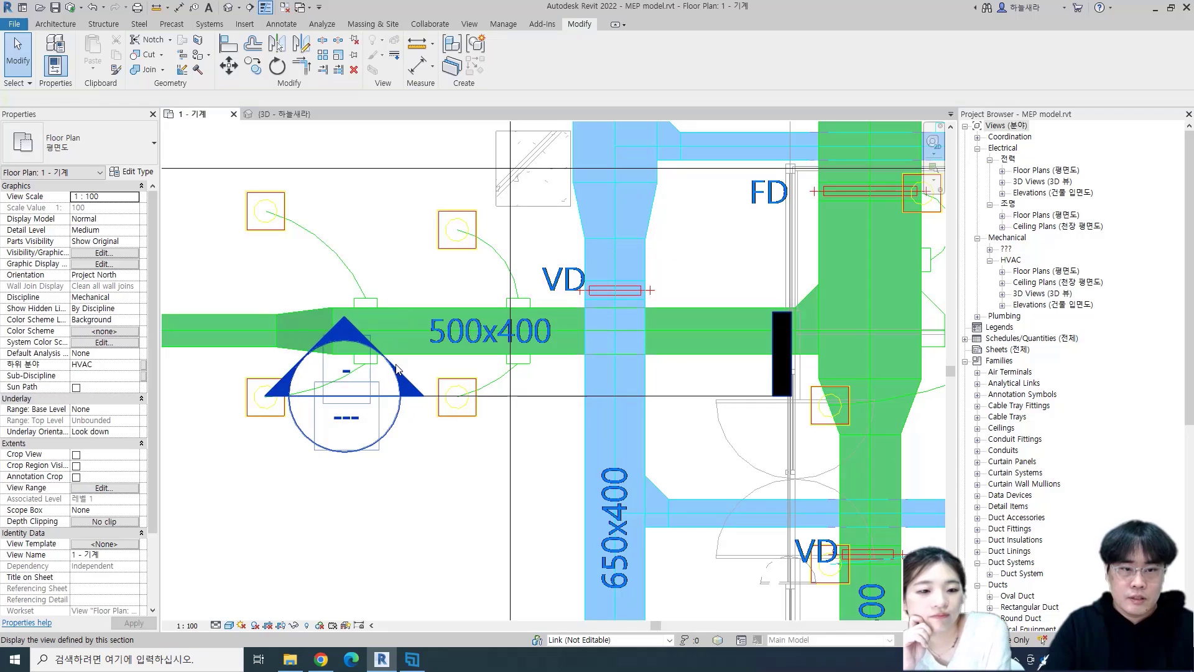
double_click(395, 369)
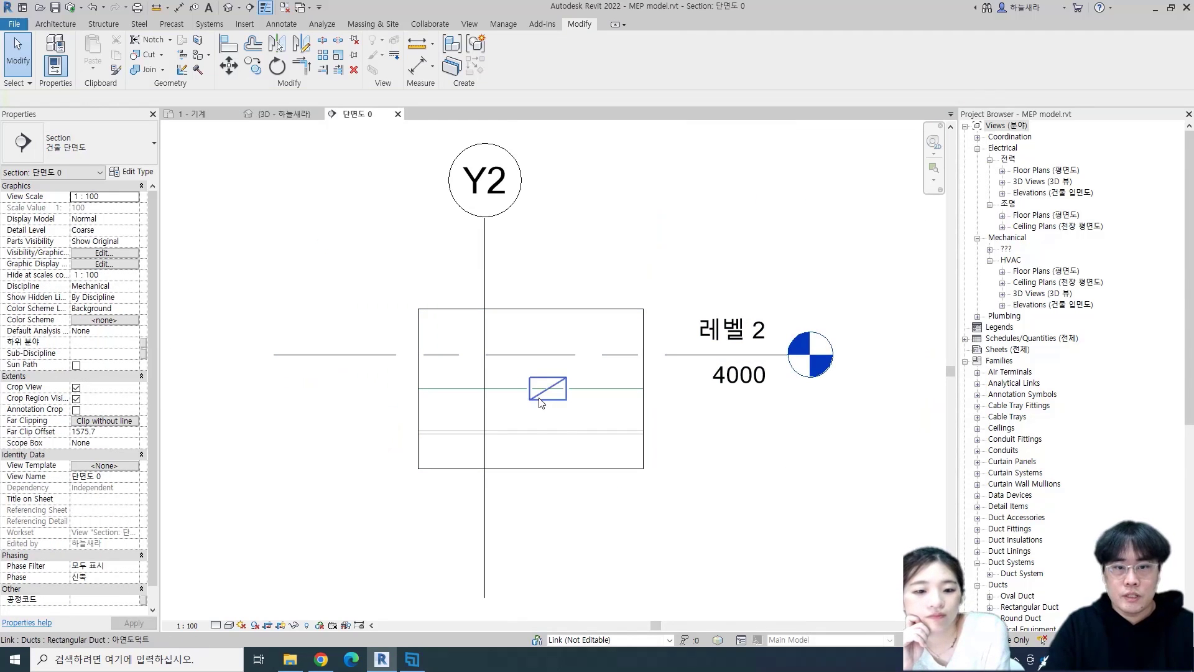
Set the section view's detail level to Fine and widen its crop region to include the branch tap.
click(216, 625)
click(234, 612)
scroll(606, 396, up, 2)
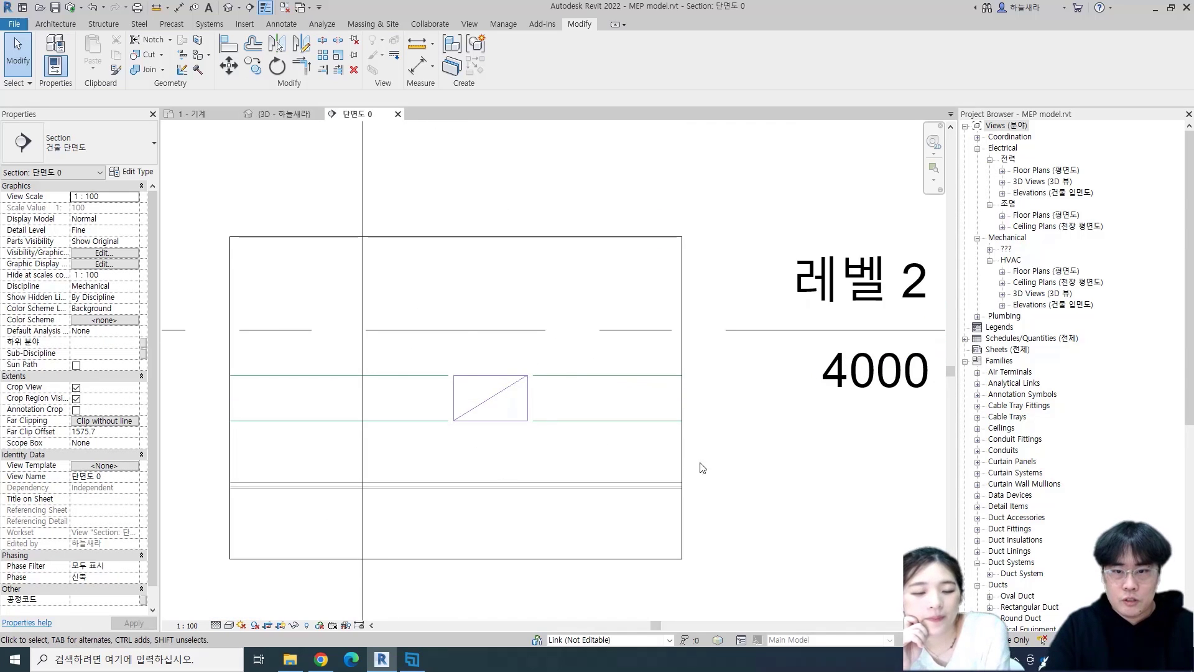
click(682, 463)
drag(684, 404, 743, 411)
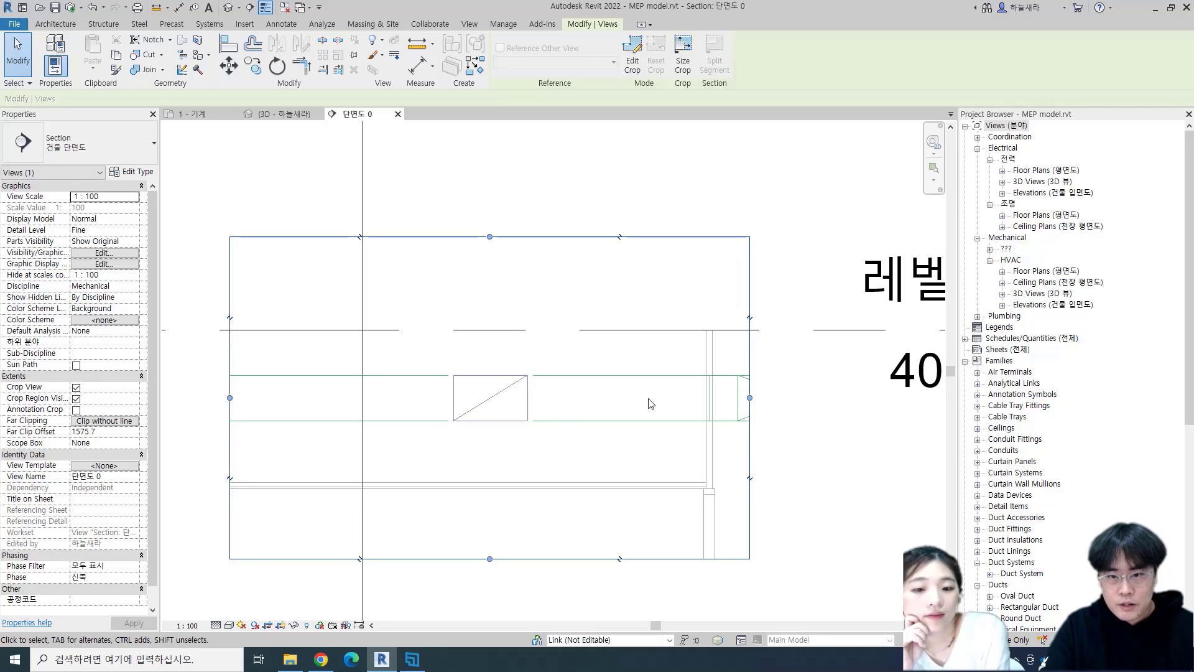
Split the 500x400 duct at one point on each side of the crossing 650x400 duct.
click(410, 381)
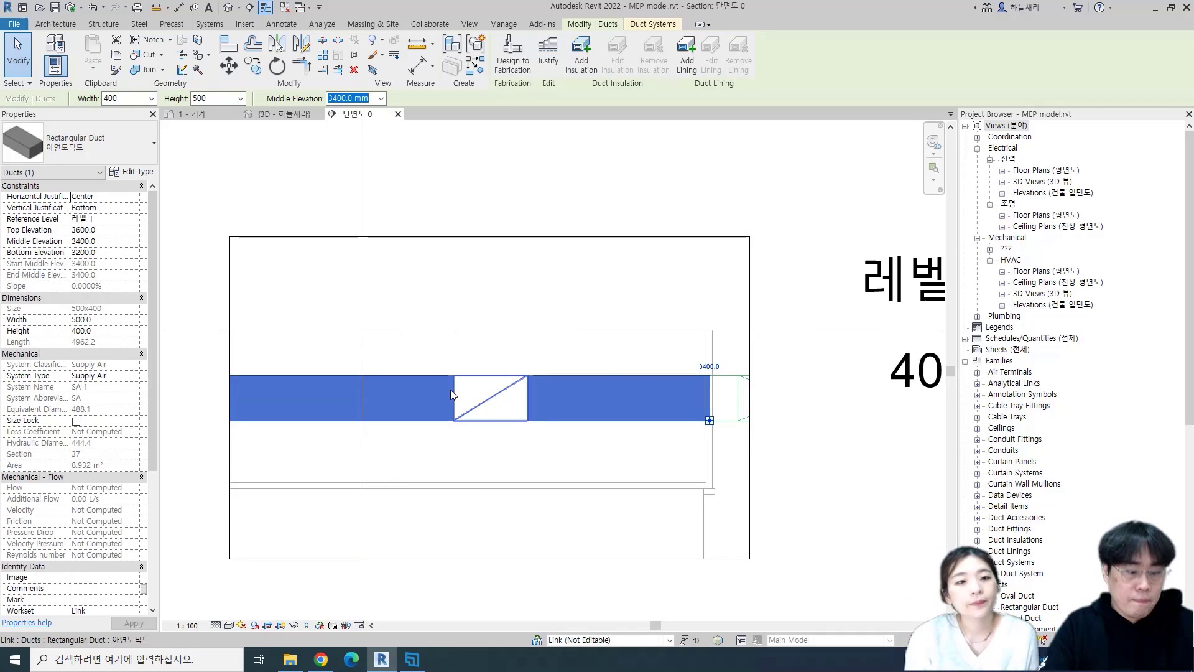
key(s)
key(l)
click(384, 375)
click(605, 376)
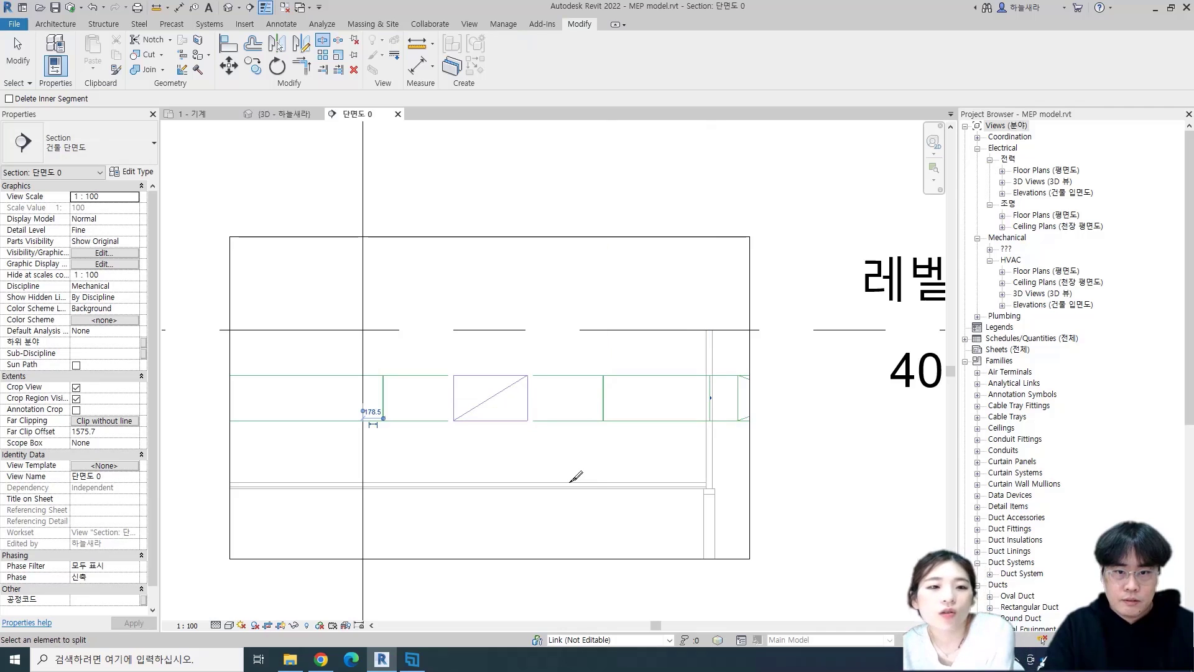
key(Escape)
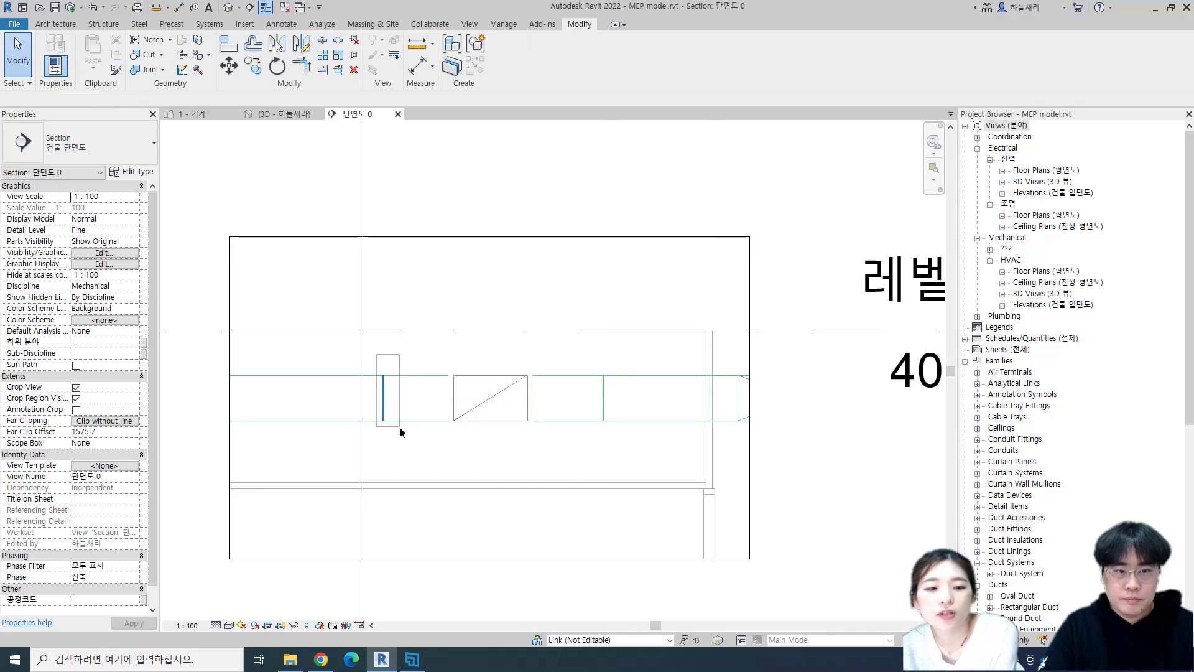
Delete the union fittings at both split points of the 500x400 duct.
click(383, 396)
click(581, 356)
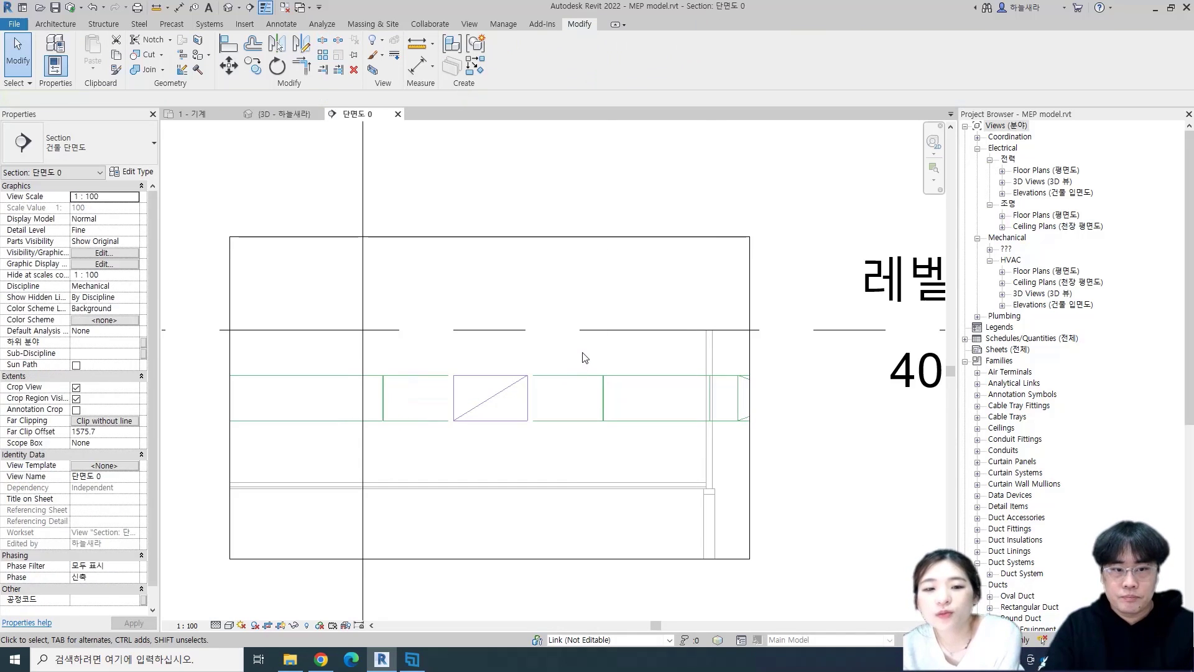
drag(599, 392, 604, 454)
key(Delete)
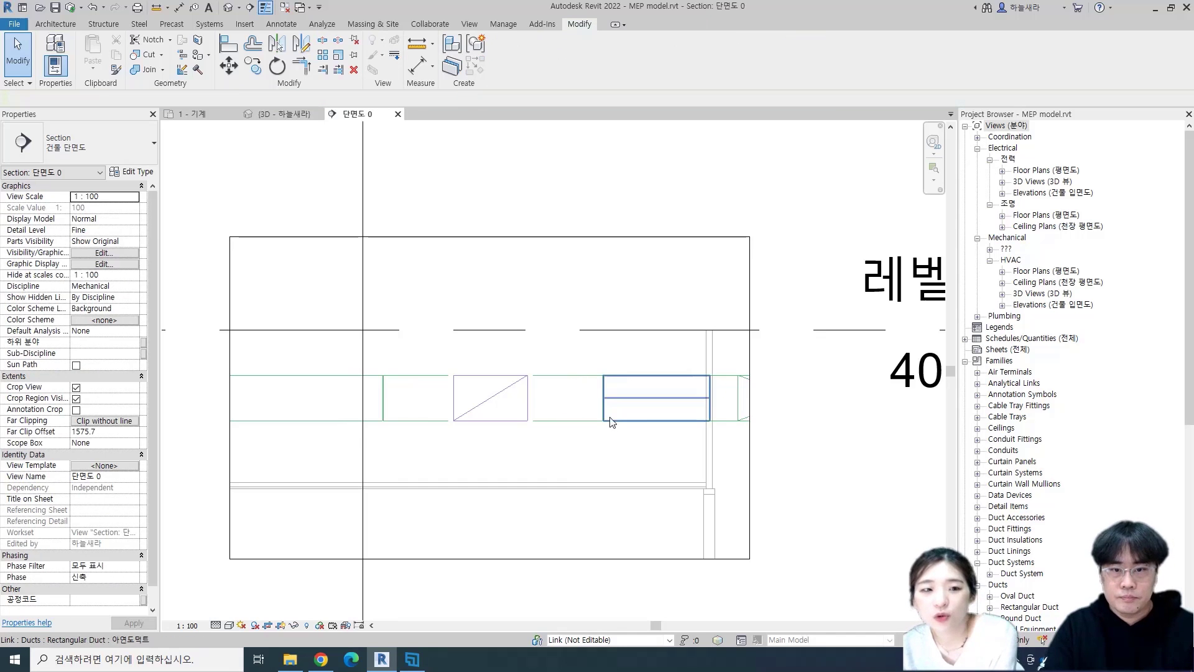
Move the middle segment of the 500x400 duct straight up to an elevation of 3900 mm, above the crossing duct.
click(589, 383)
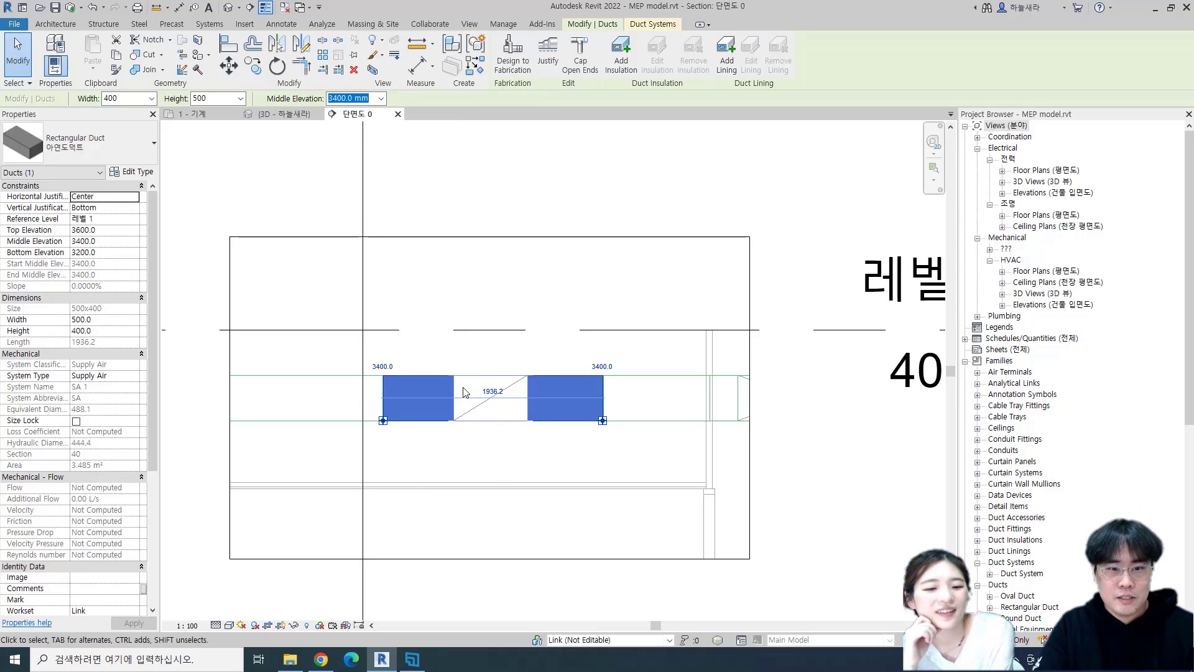
key(Escape)
click(562, 384)
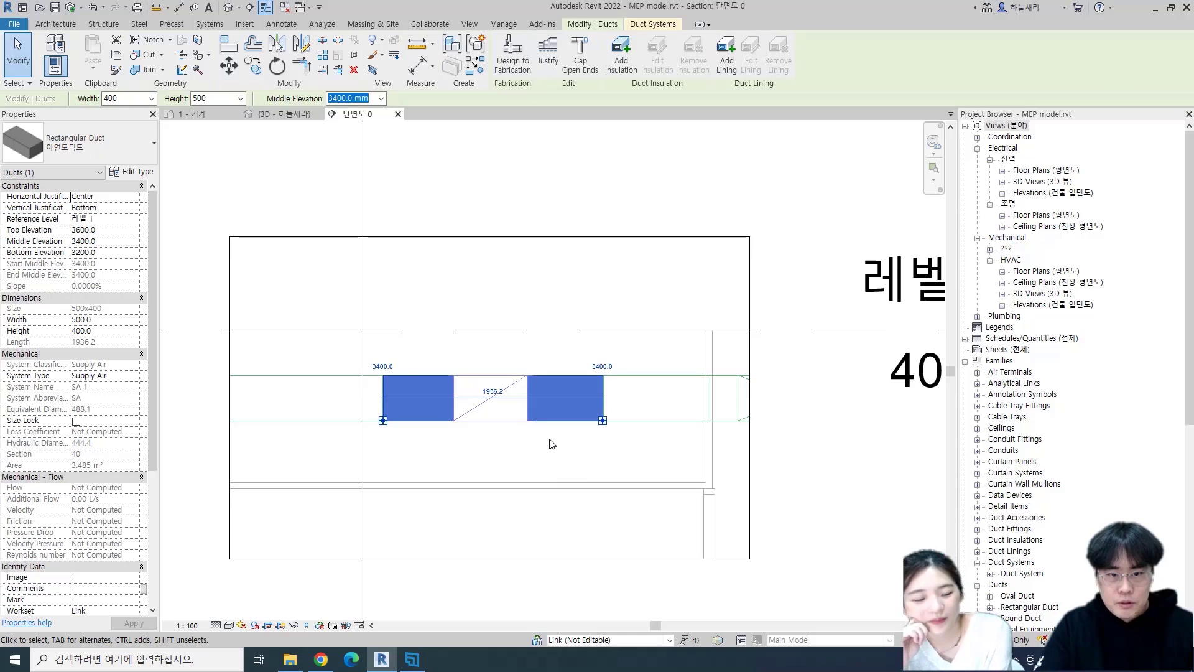
key(m)
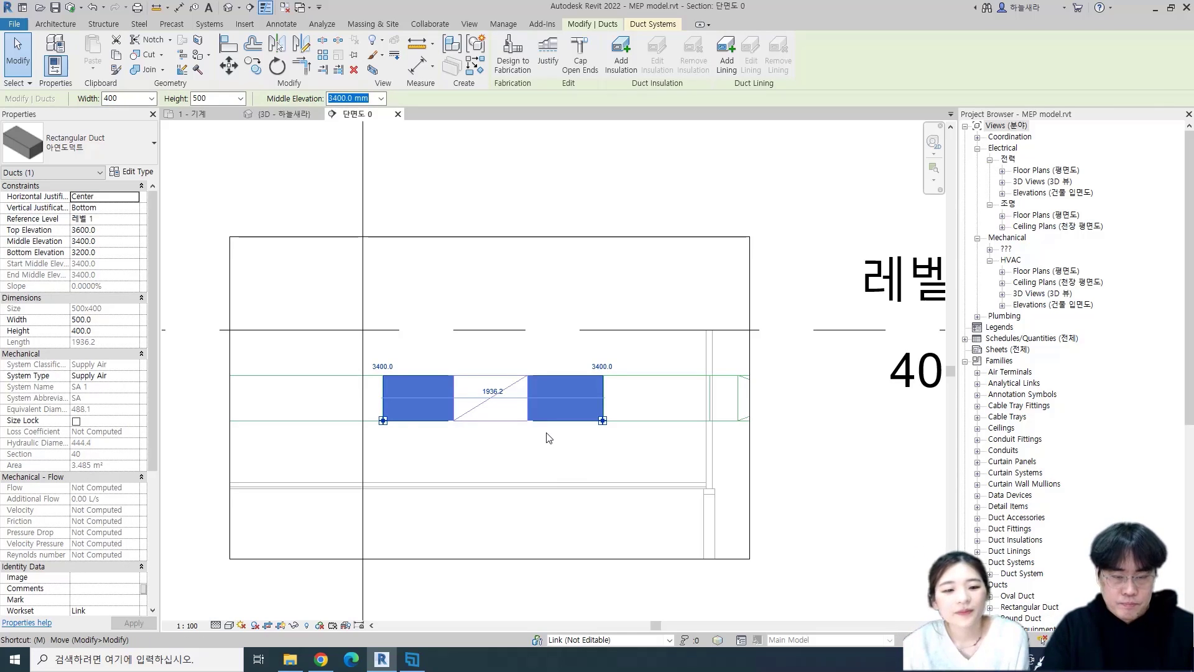
key(v)
scroll(535, 418, up, 3)
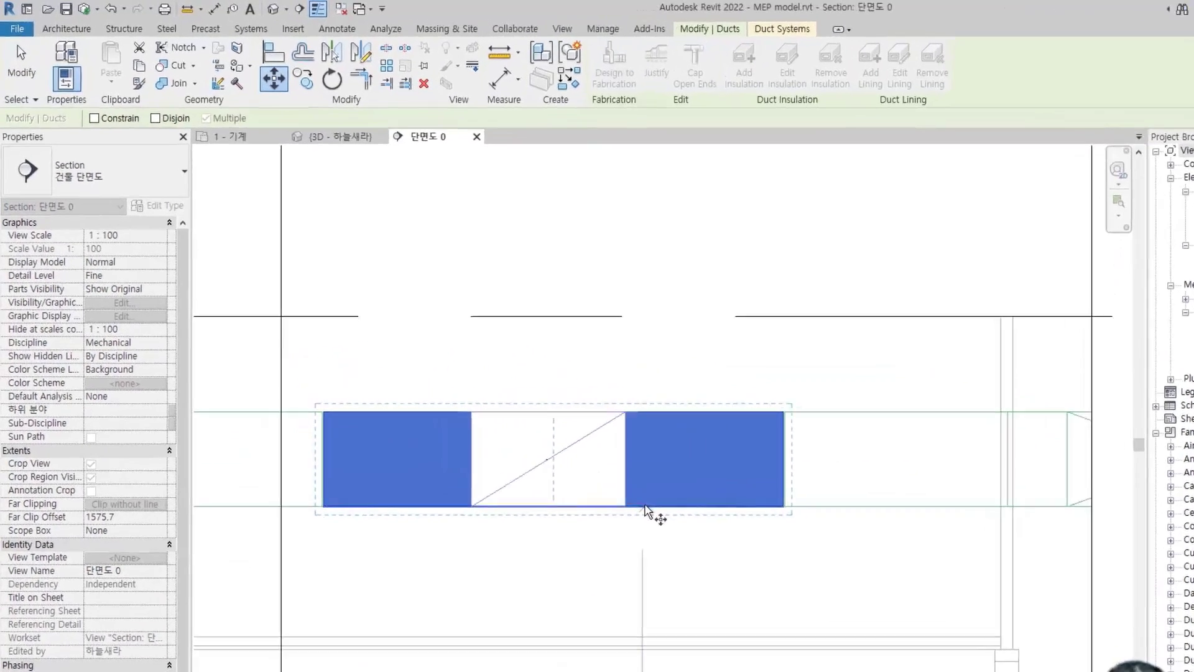
click(536, 421)
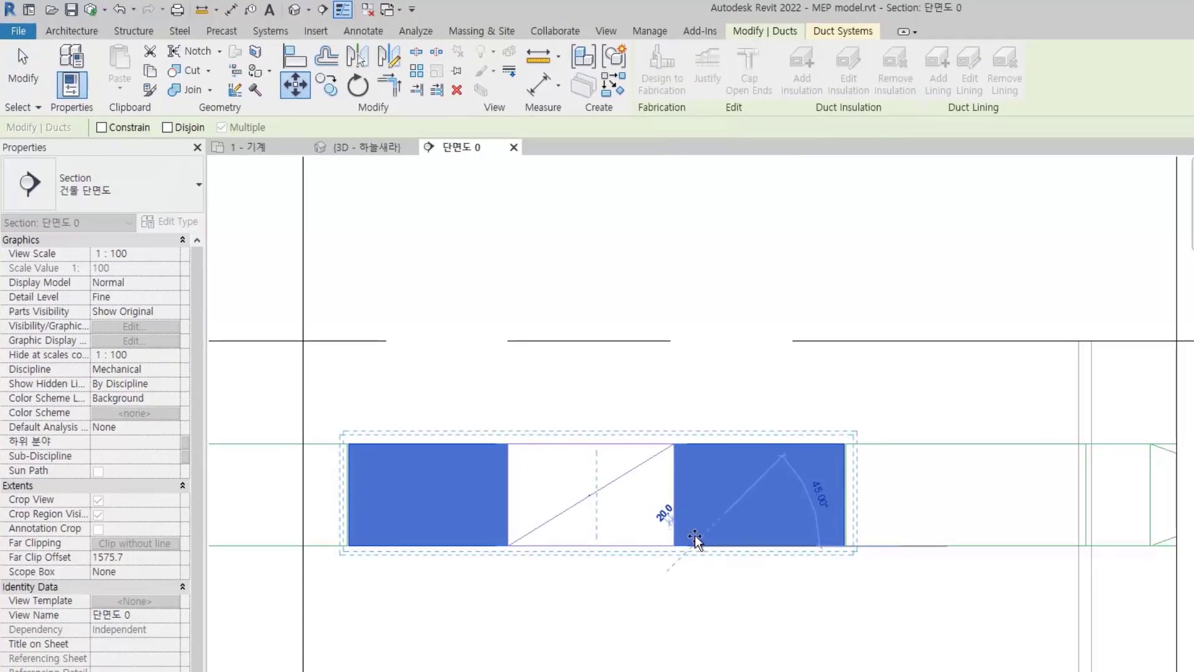
click(690, 422)
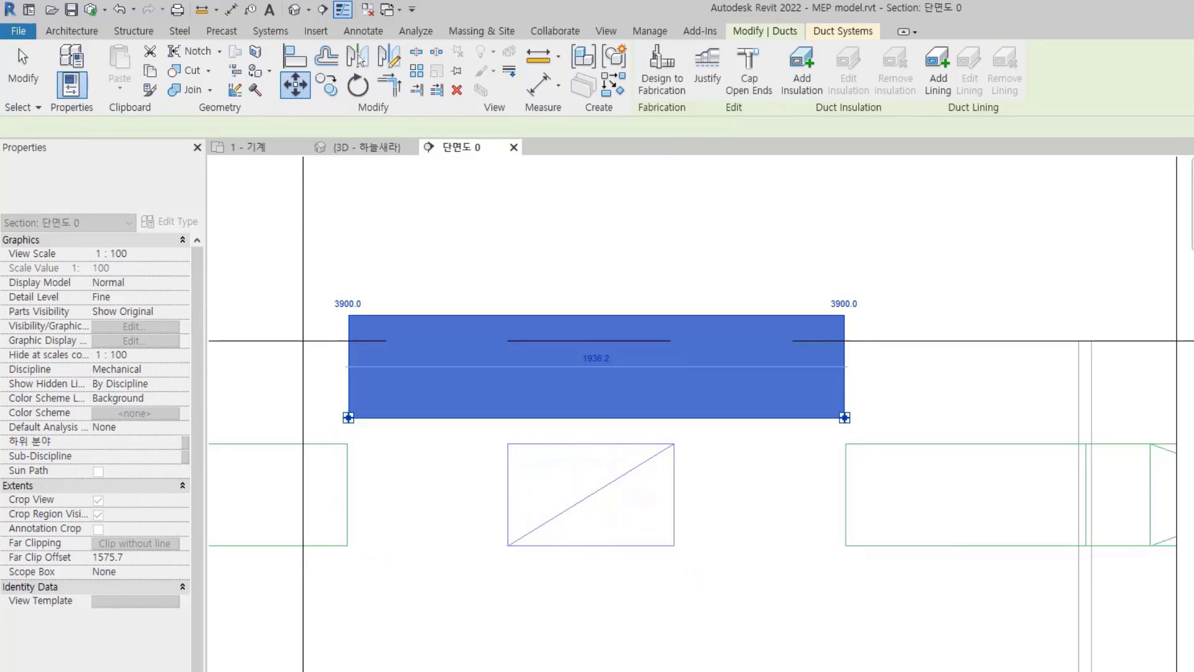
Measure the vertical clearance between the crossing duct's top and the raised segment's underside.
click(473, 269)
click(538, 57)
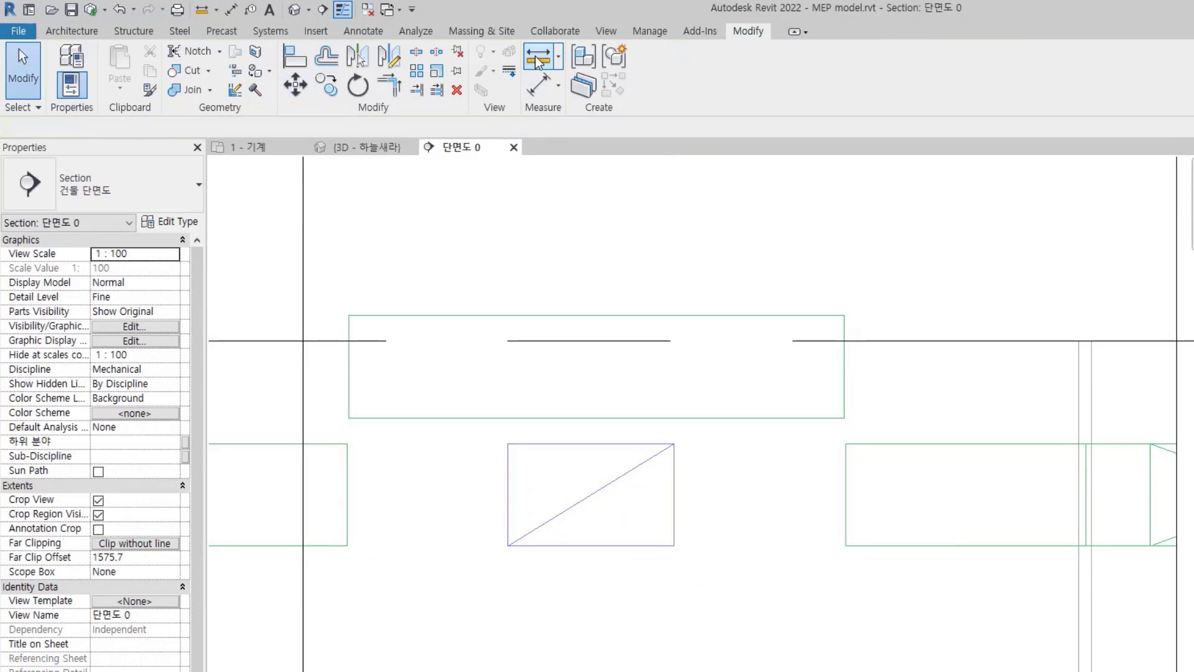
click(563, 444)
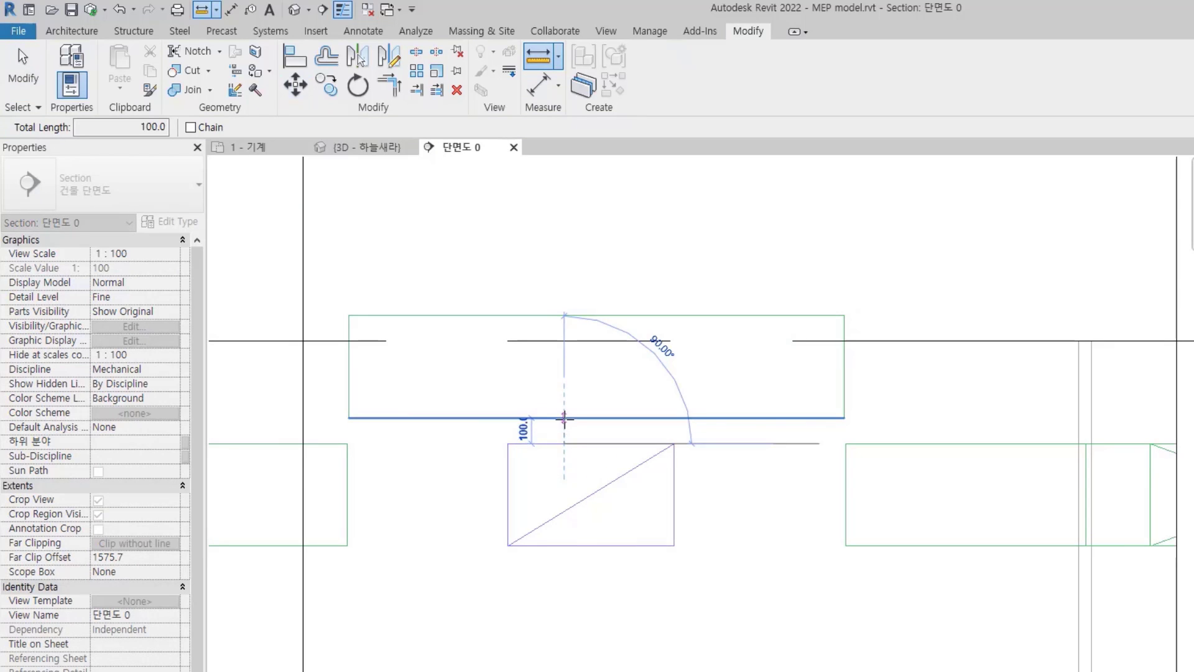
click(564, 418)
key(Escape)
key(Escape)
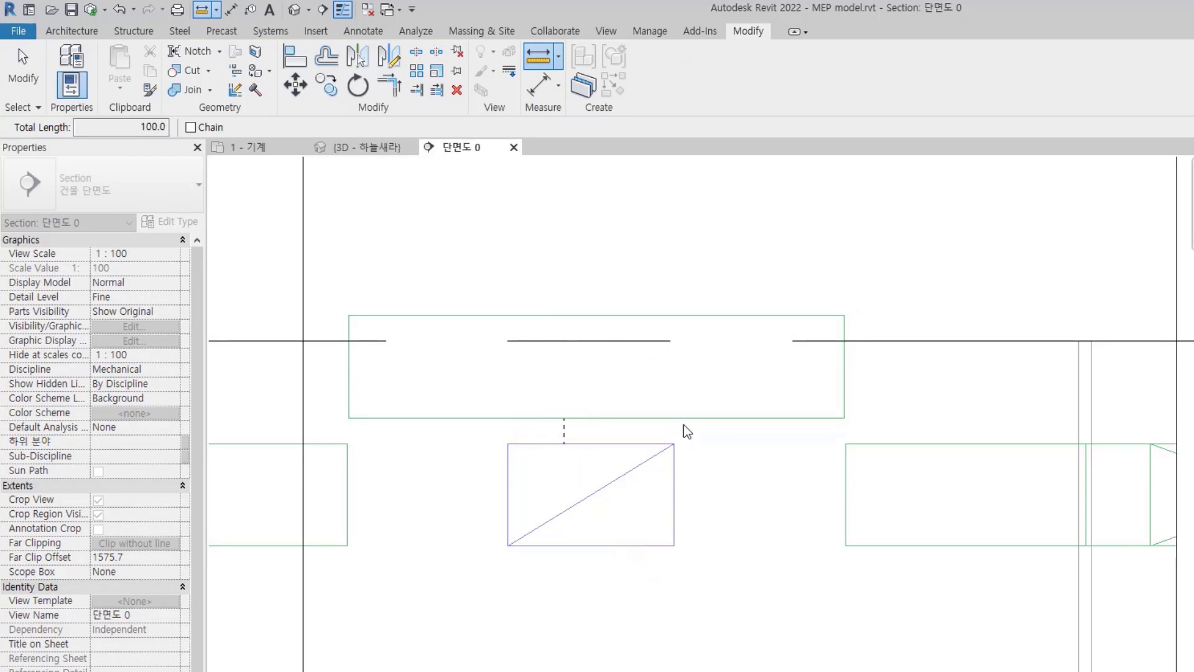
Copy the raised duct segment about 600 mm diagonally down and left, so it overlaps the end of the left lower duct.
click(680, 422)
scroll(651, 530, down, 2)
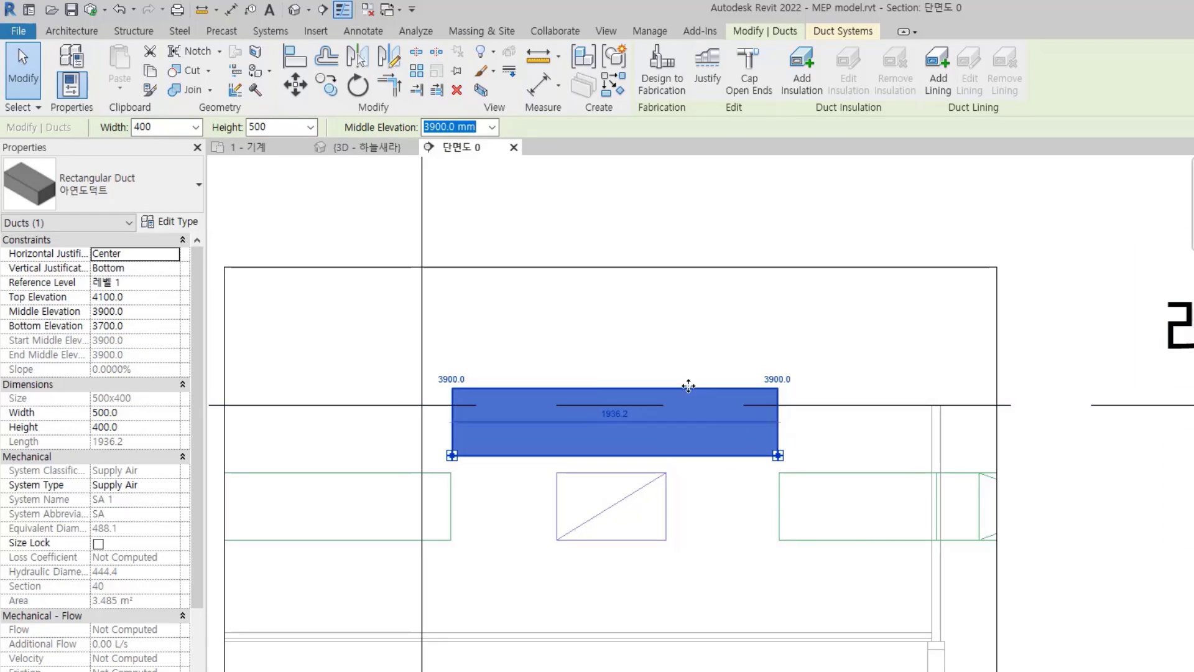
click(795, 557)
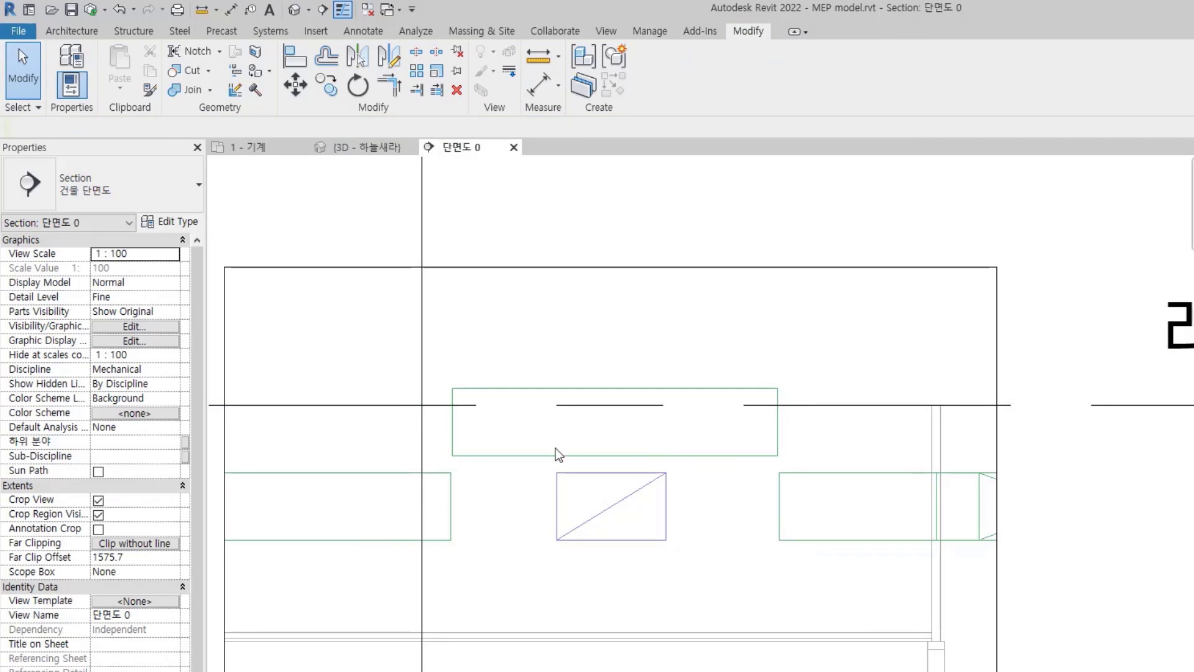
click(533, 458)
middle_drag(506, 485, 592, 491)
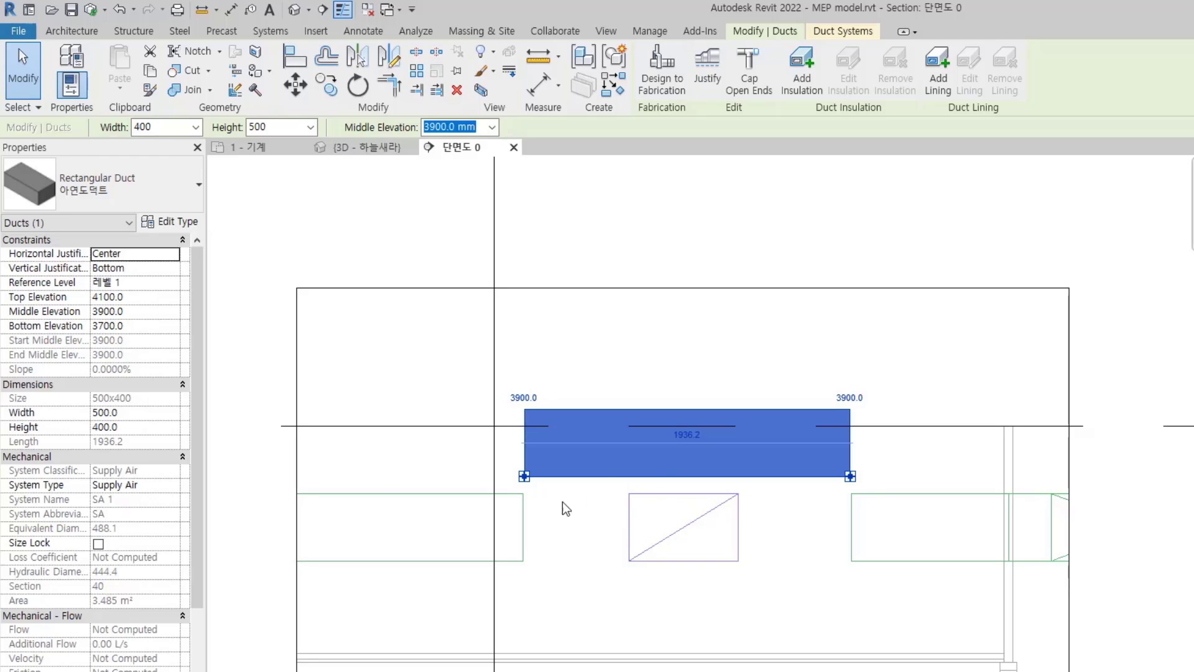
key(c)
key(o)
click(596, 456)
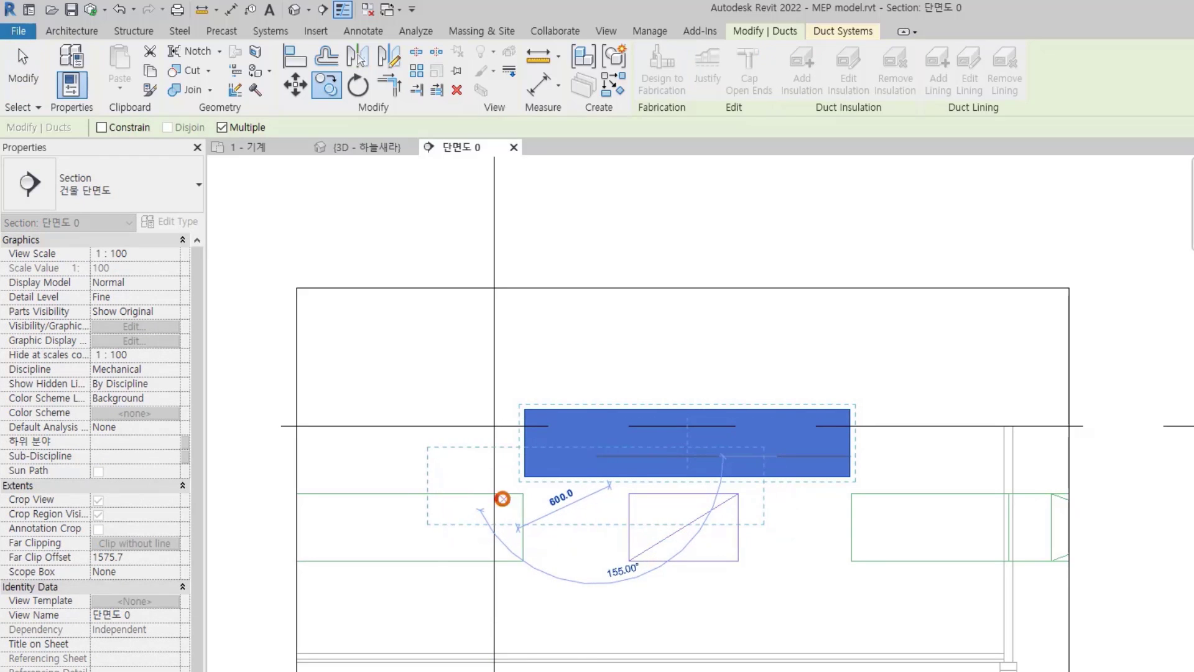
click(502, 497)
key(Escape)
key(Escape)
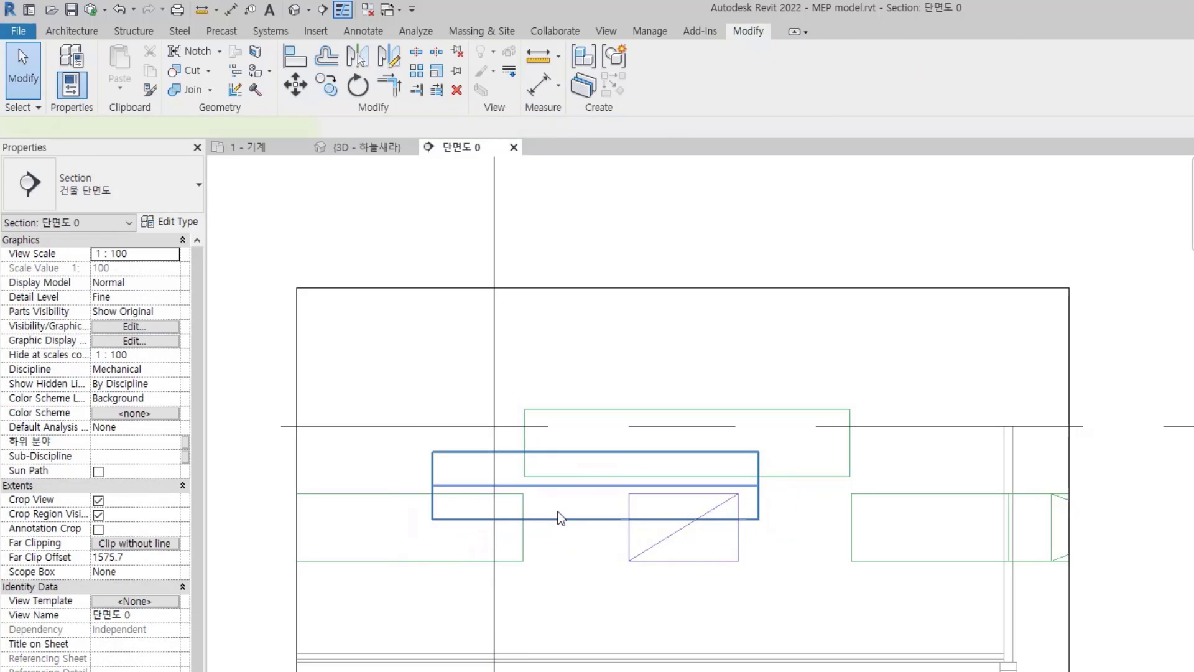
Rotate the copied duct segment by 45 degrees so it slopes up from the left lower duct to the raised segment.
click(559, 518)
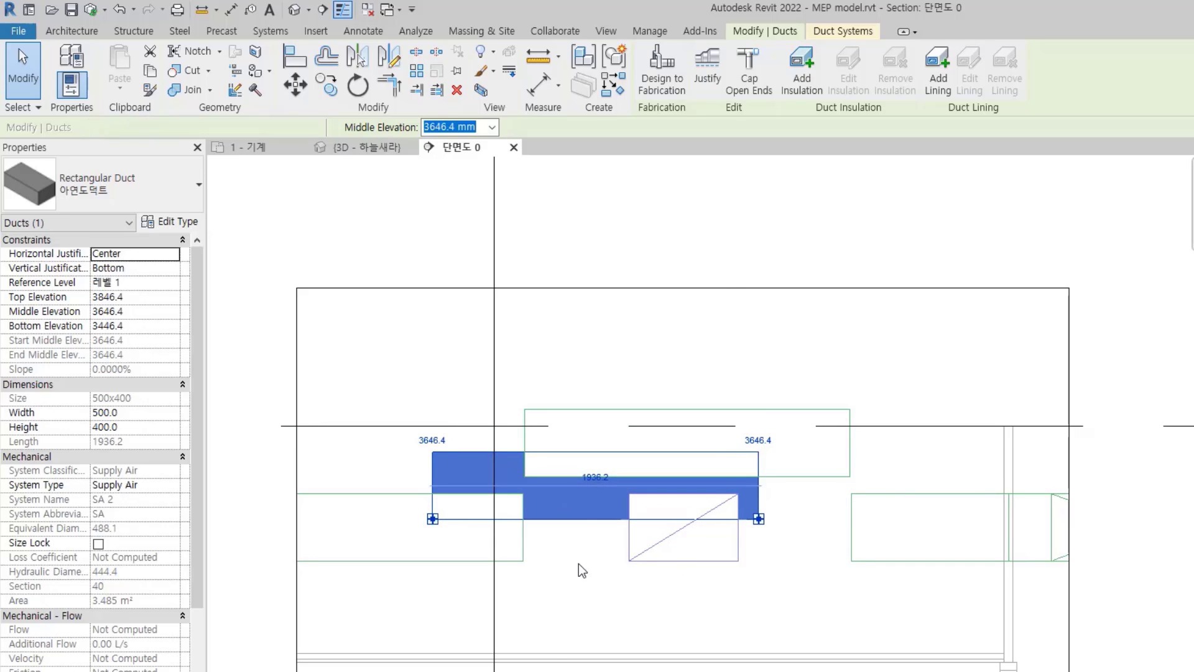
key(r)
key(o)
click(577, 493)
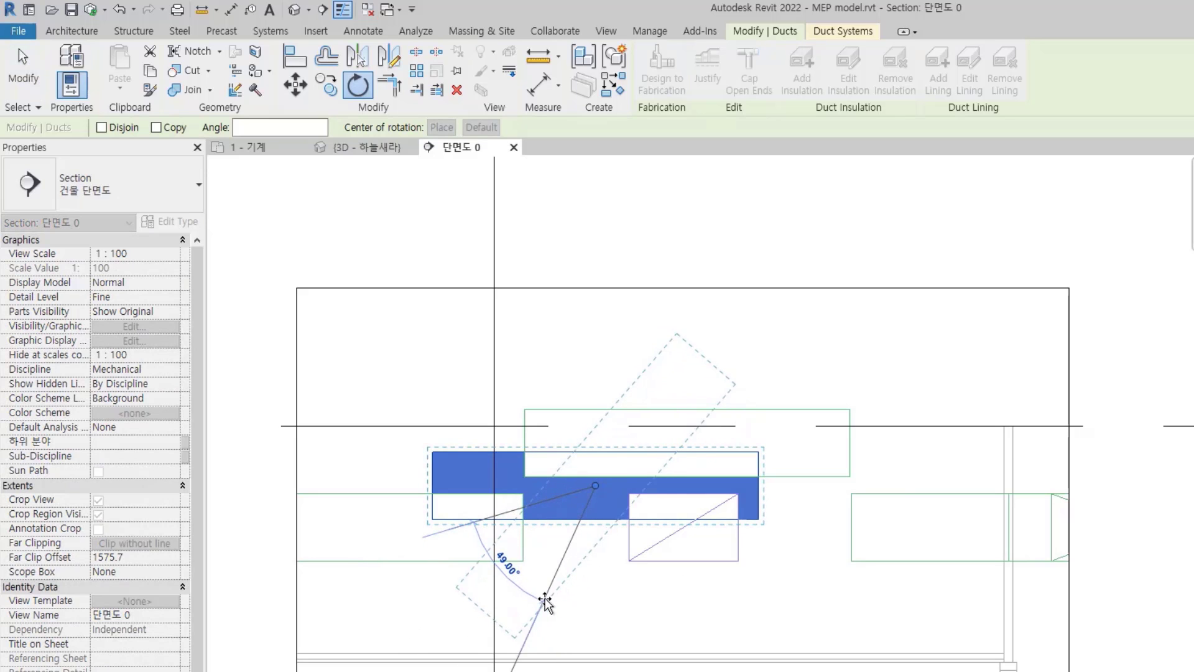
text(45)
key(Return)
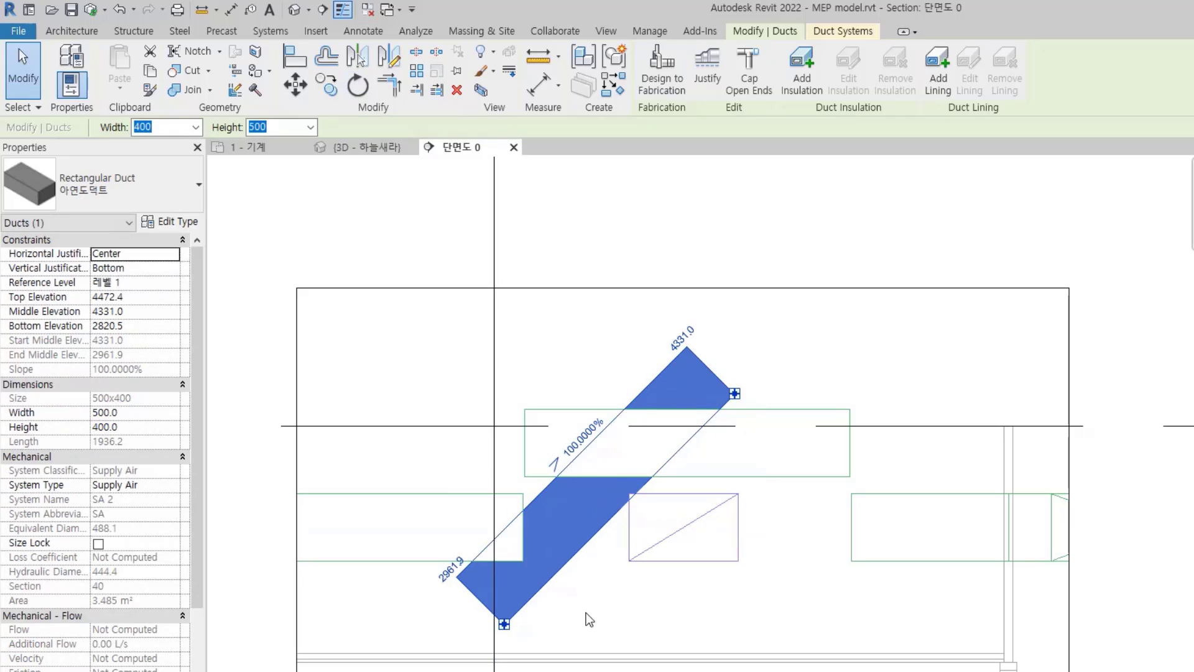
click(590, 619)
Mirror the sloped duct to the right side about a vertical axis drawn near the middle of the raised segment.
click(580, 551)
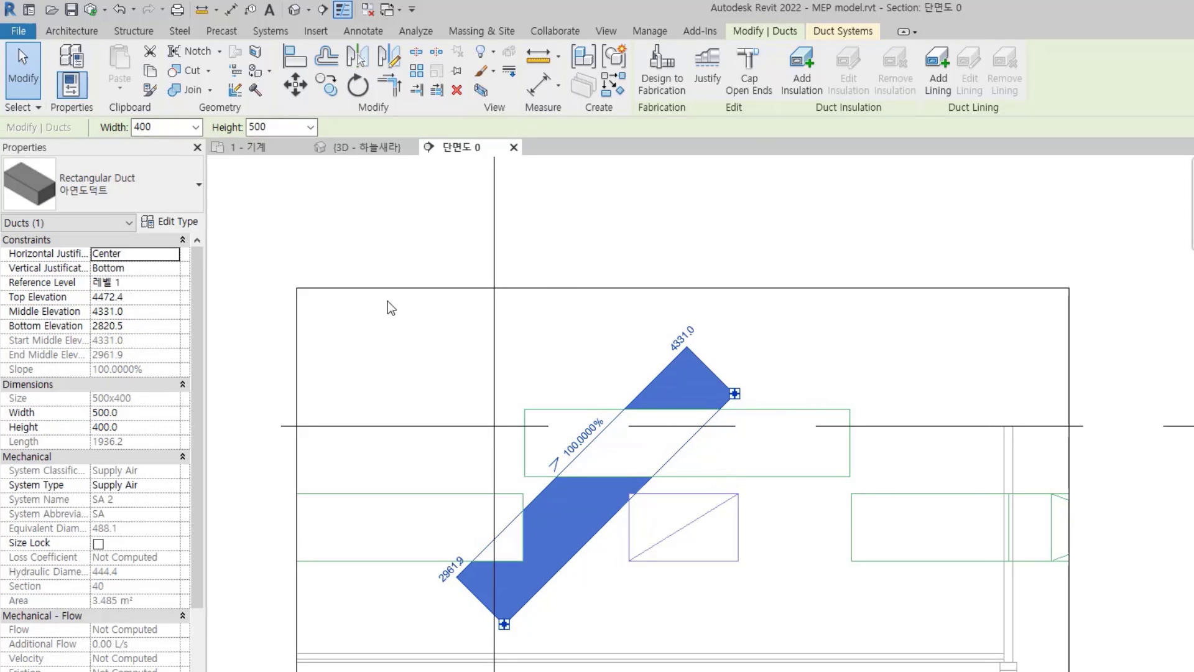
key(d)
key(m)
click(687, 346)
click(702, 617)
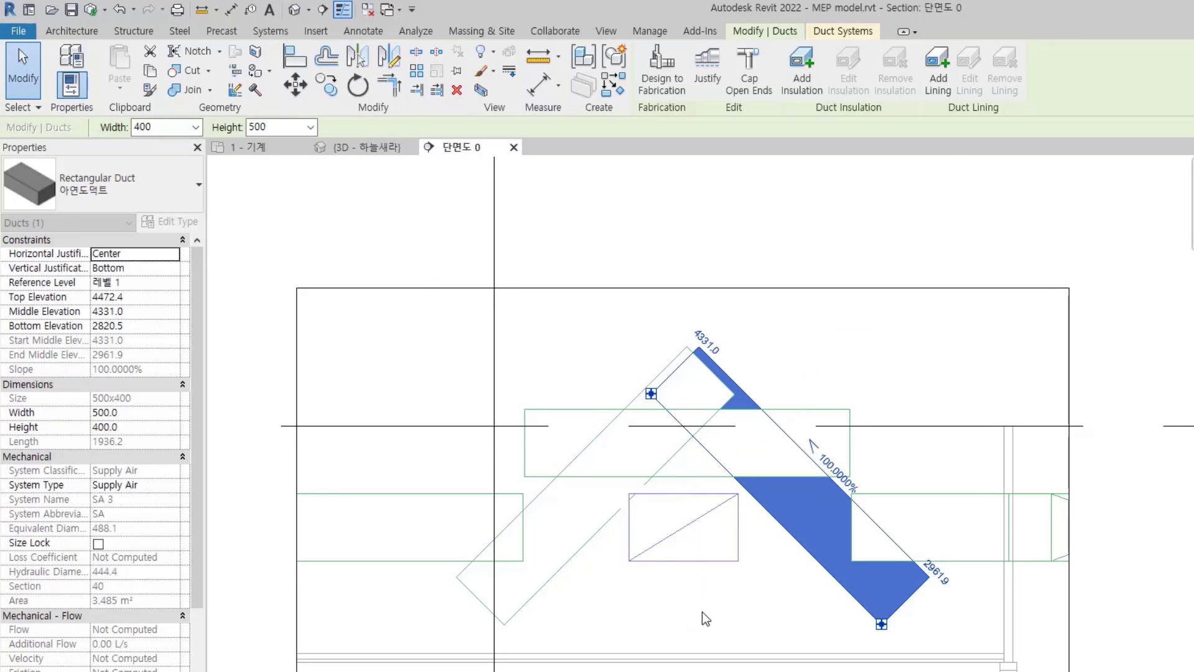
click(750, 599)
click(782, 532)
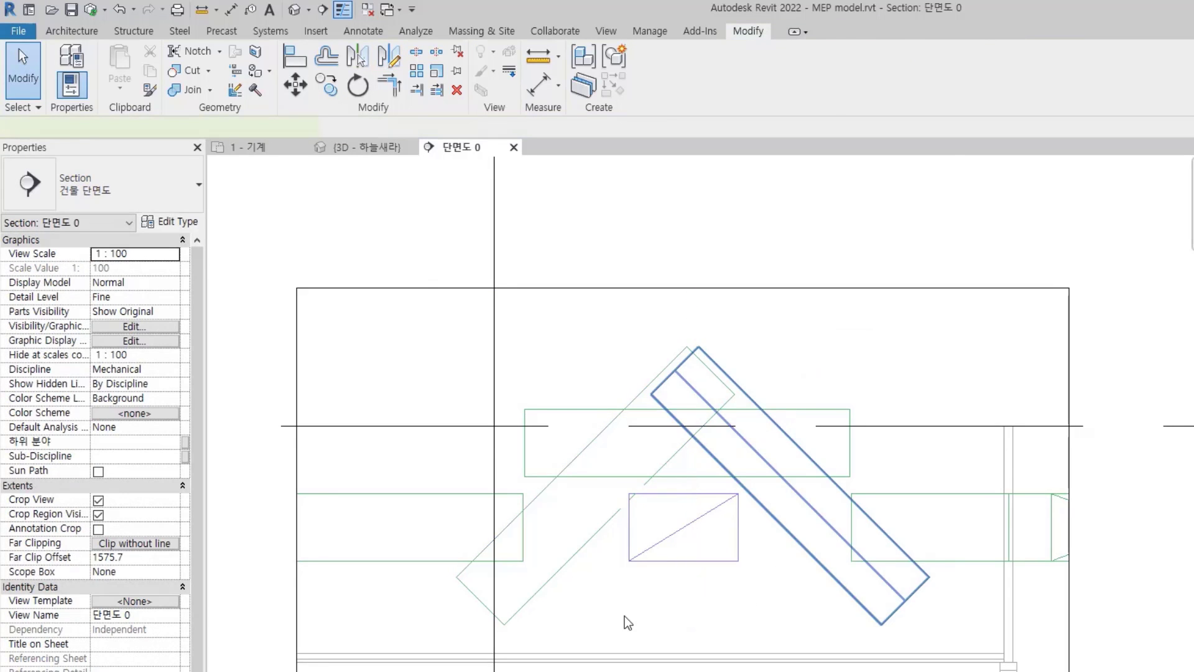
click(637, 606)
Shift the left sloped duct so it runs clear of the crossing duct and meets the left lower duct's upper corner.
scroll(637, 606, up, 2)
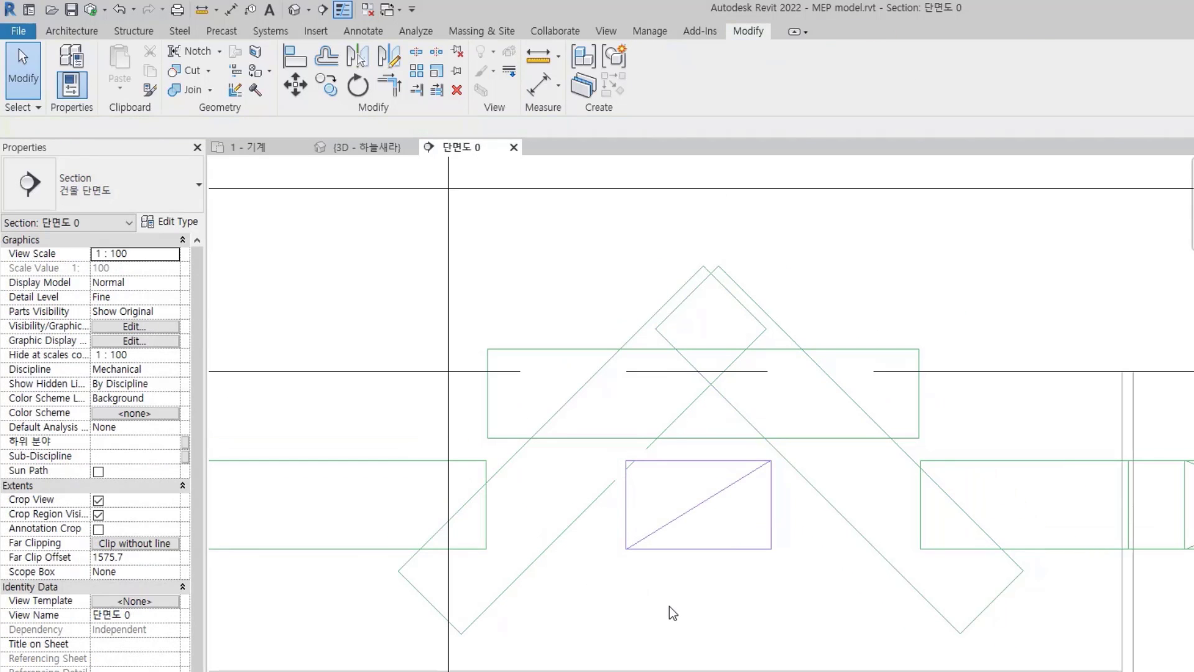
click(570, 526)
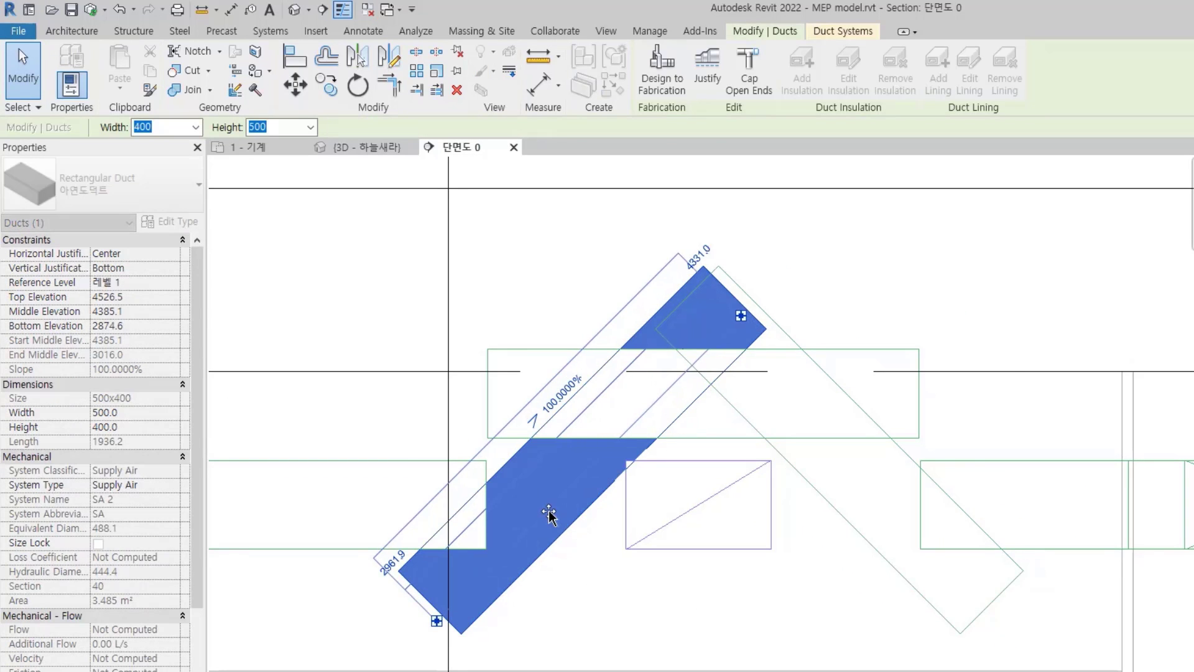
click(571, 558)
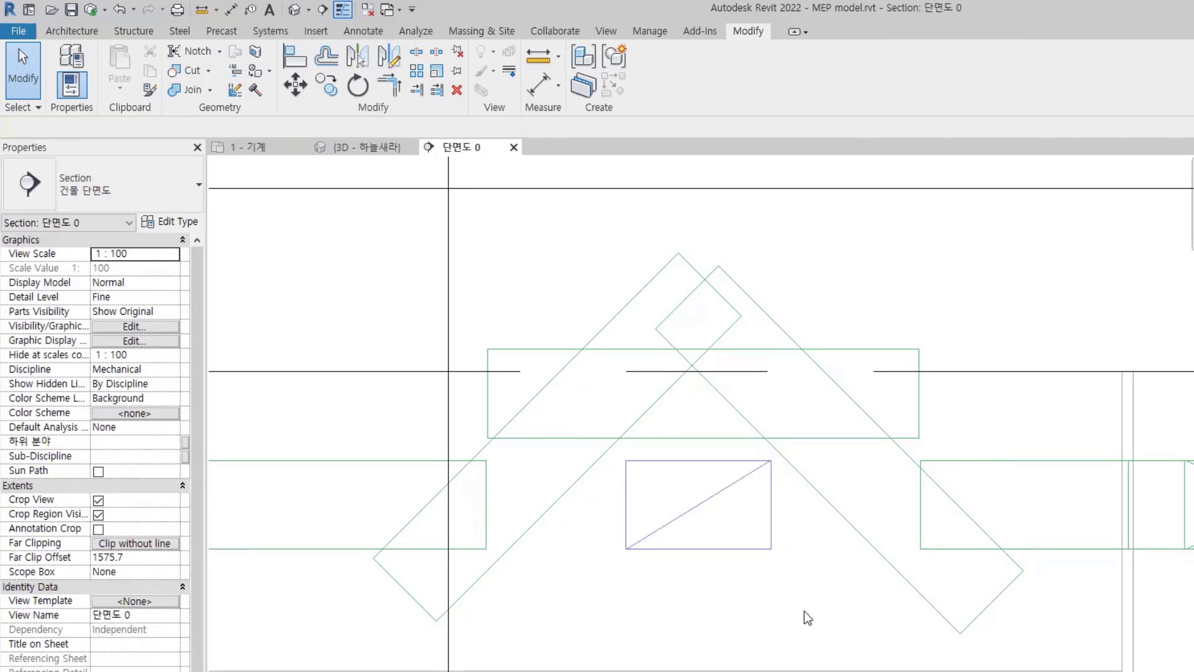
click(566, 493)
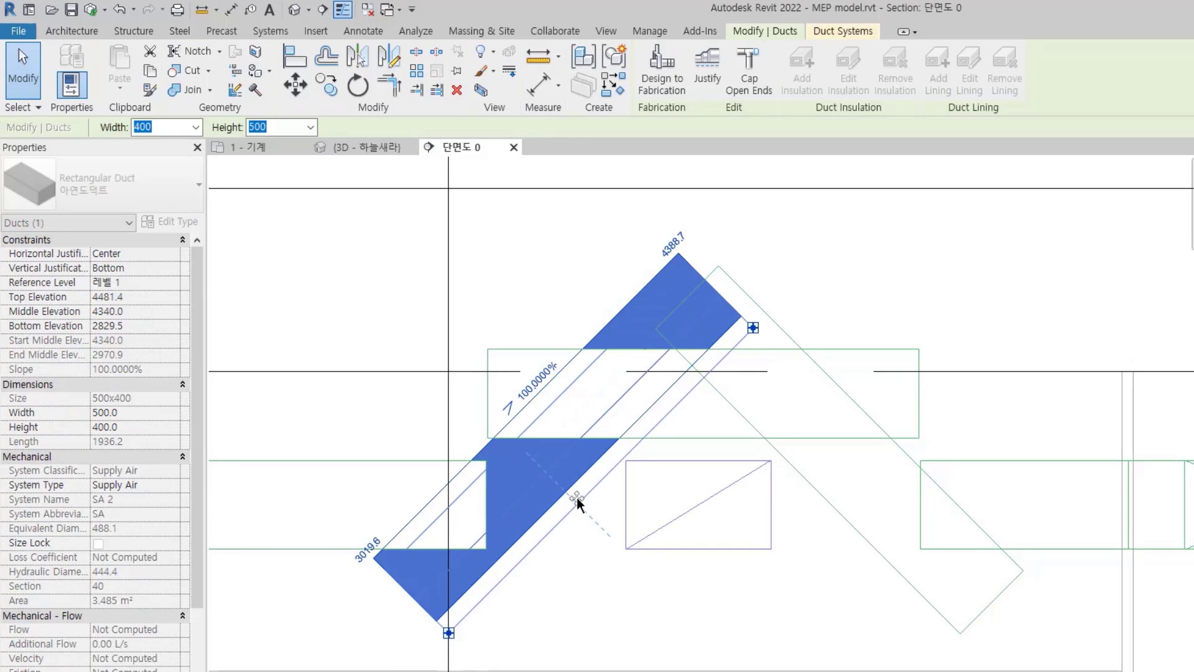
drag(559, 553, 566, 561)
click(562, 553)
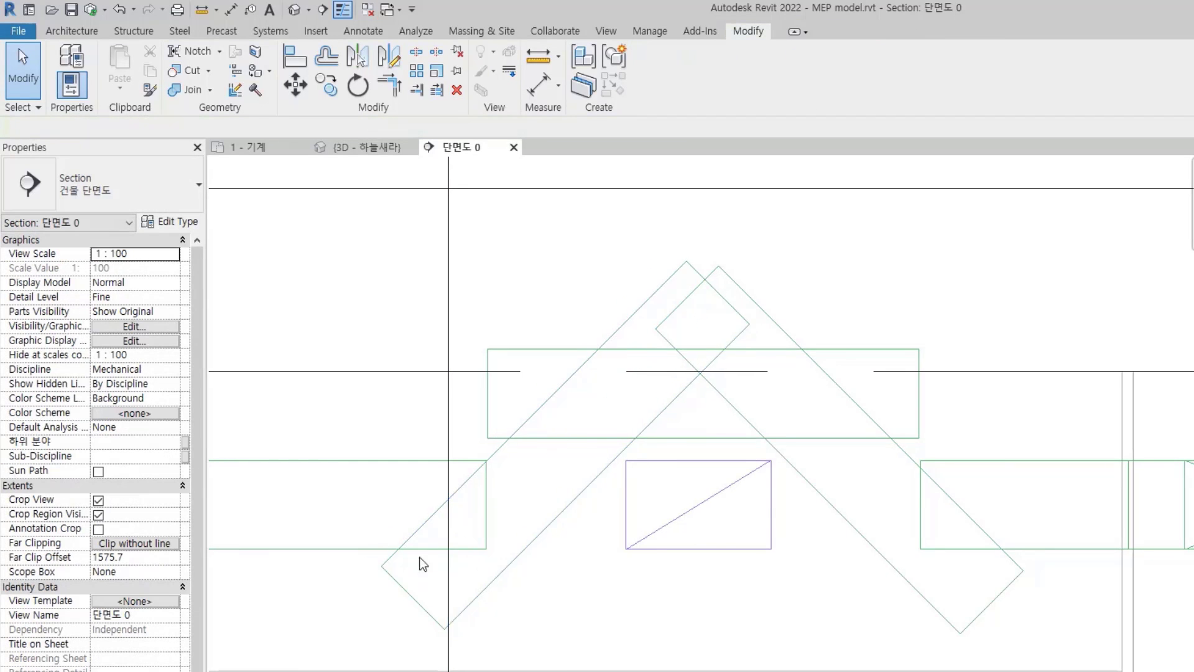
Join the left sloped duct to the left lower duct and to the raised segment with Trim/Extend to Corner.
middle_drag(412, 551, 486, 547)
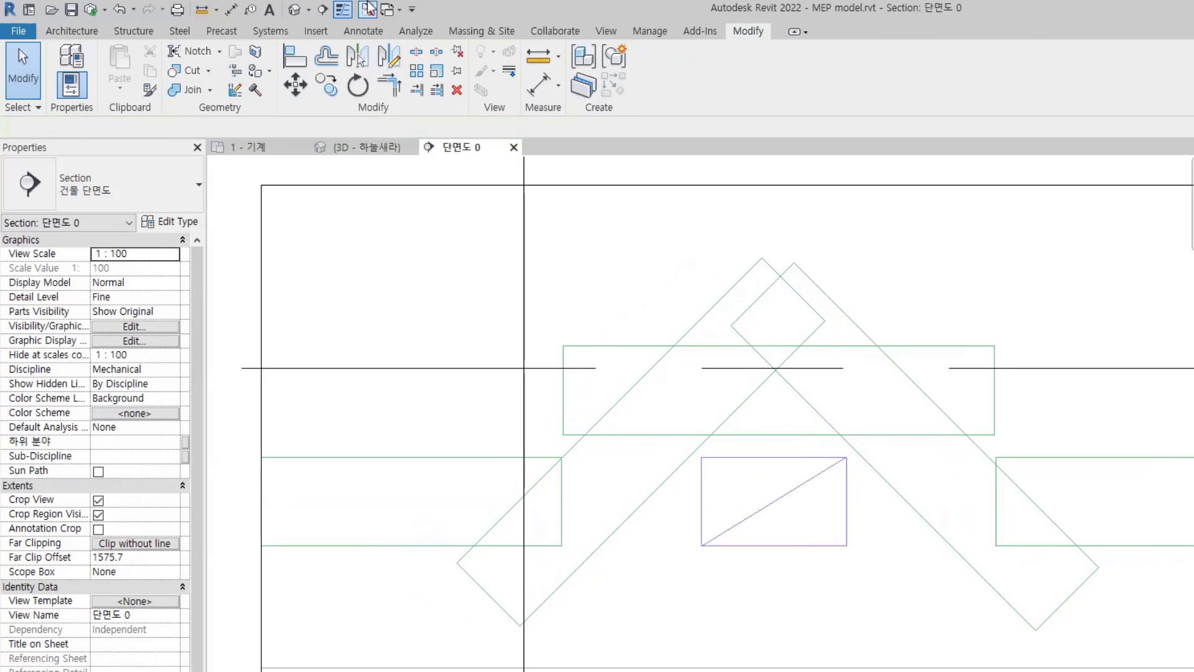
click(389, 84)
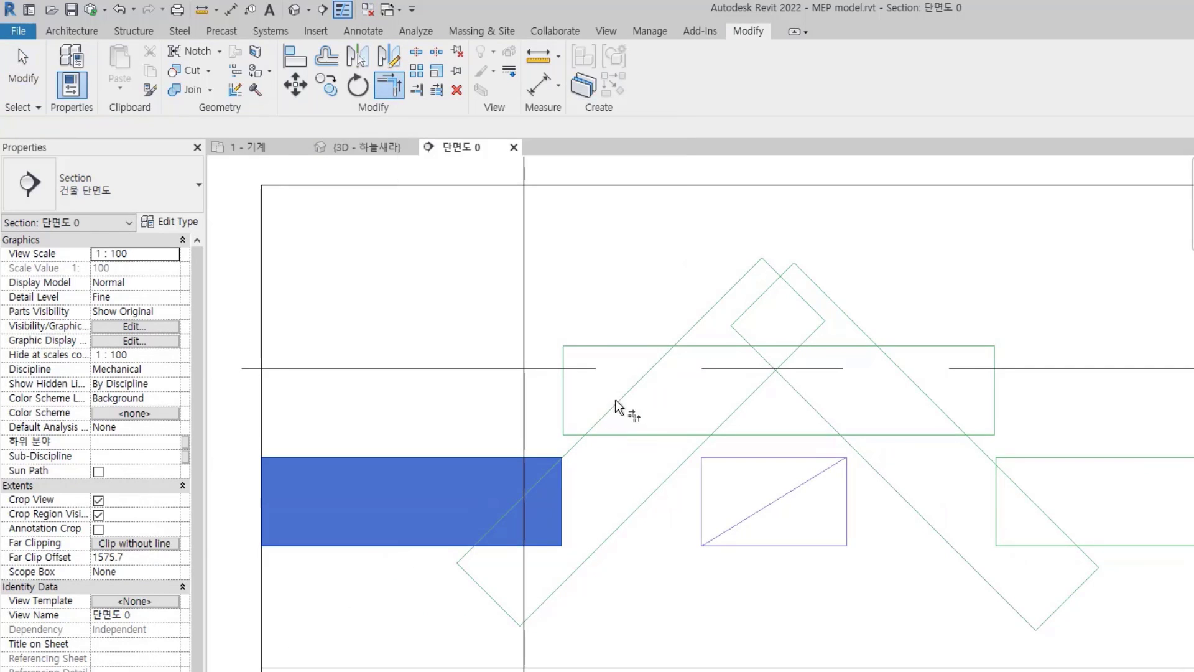
click(673, 486)
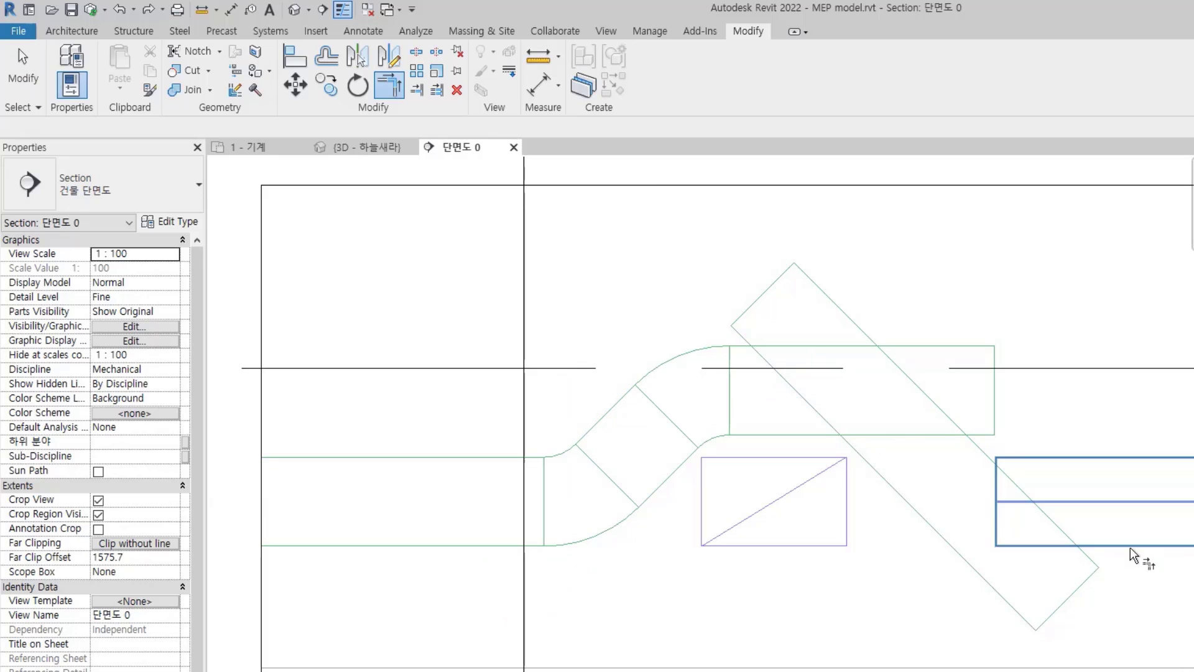
Trim the right sloped duct to a corner with the right lower duct and with the raised segment.
click(1008, 473)
click(993, 466)
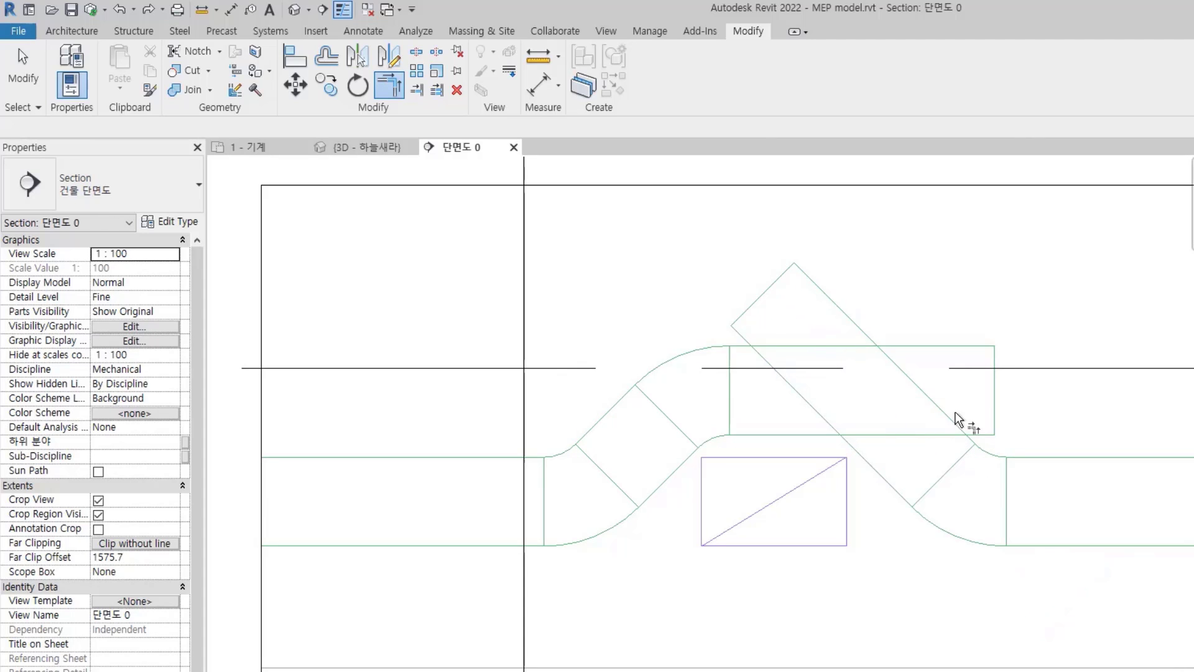
click(978, 450)
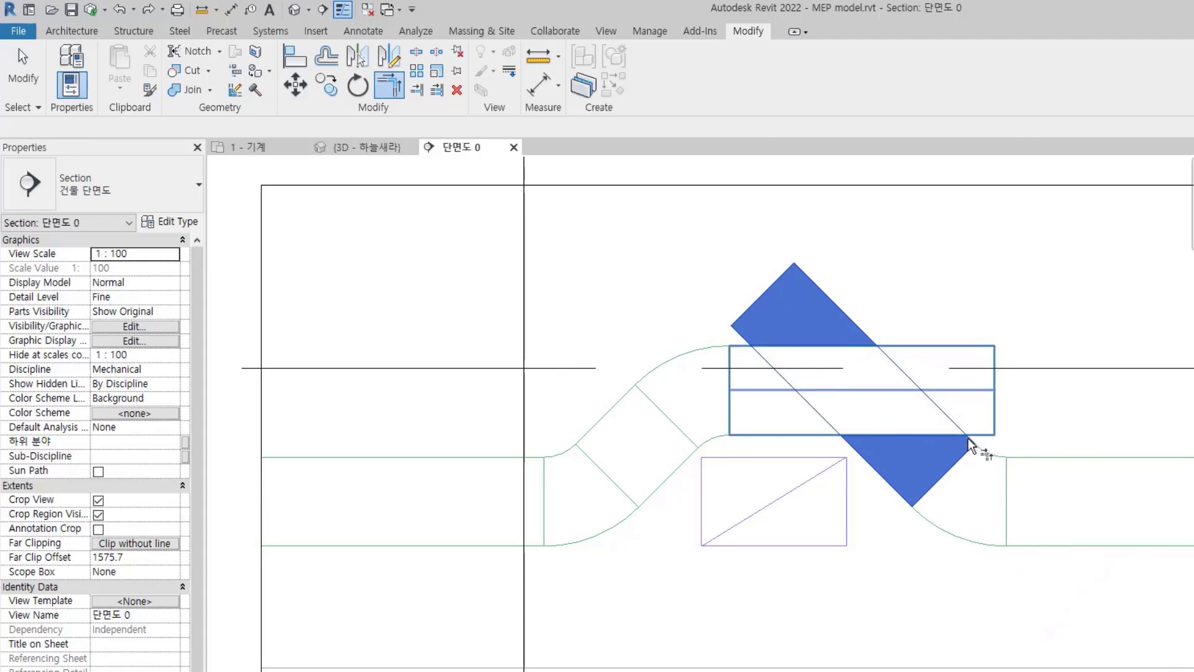
click(799, 439)
key(Escape)
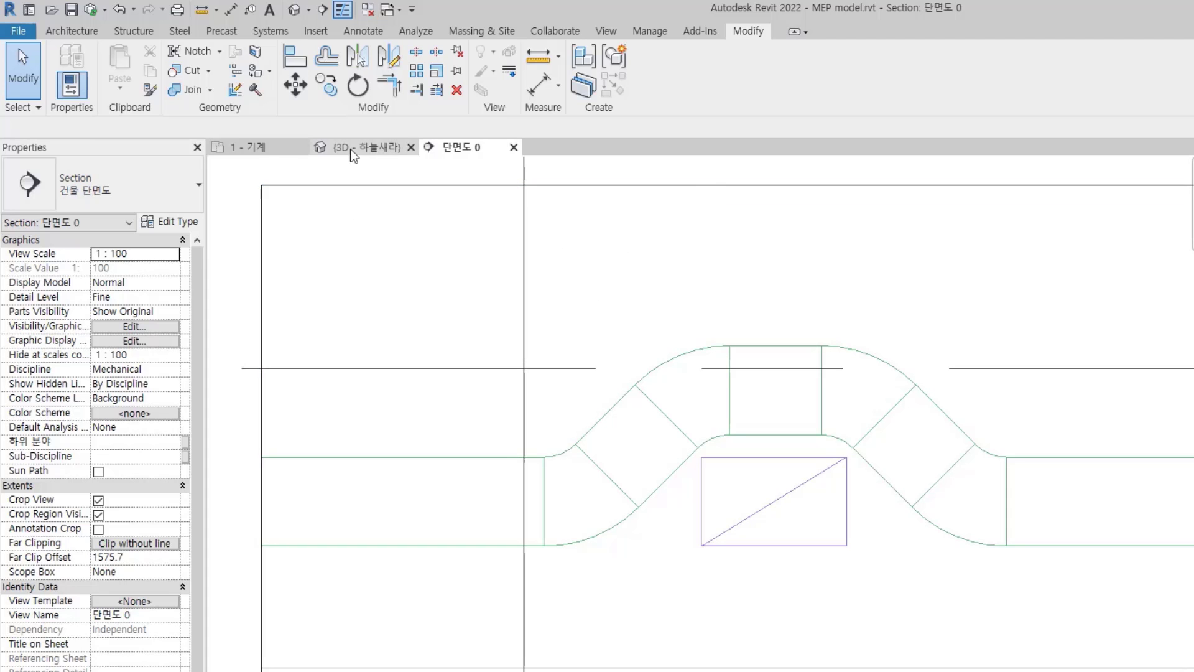
Open the 1 - 기계 floor plan and check the middle elevation of the 500x400 duct near the diffuser taps.
click(255, 148)
scroll(624, 466, down, 2)
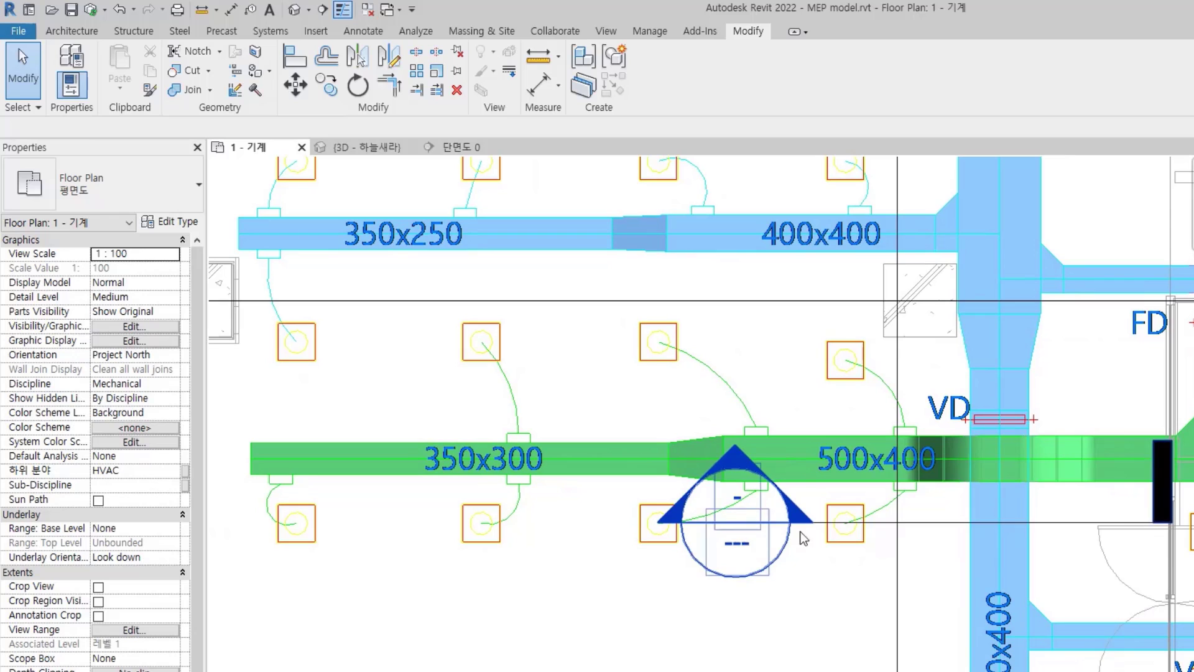
scroll(911, 581, up, 2)
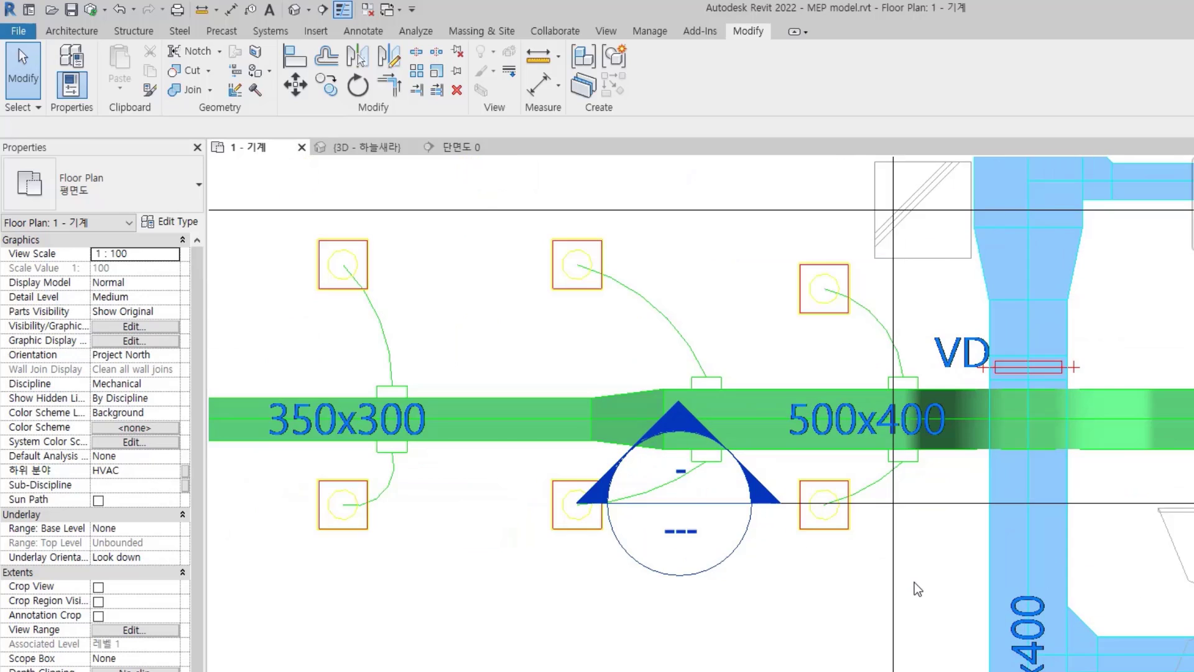
middle_drag(877, 336, 845, 502)
scroll(874, 484, up, 1)
scroll(877, 491, up, 1)
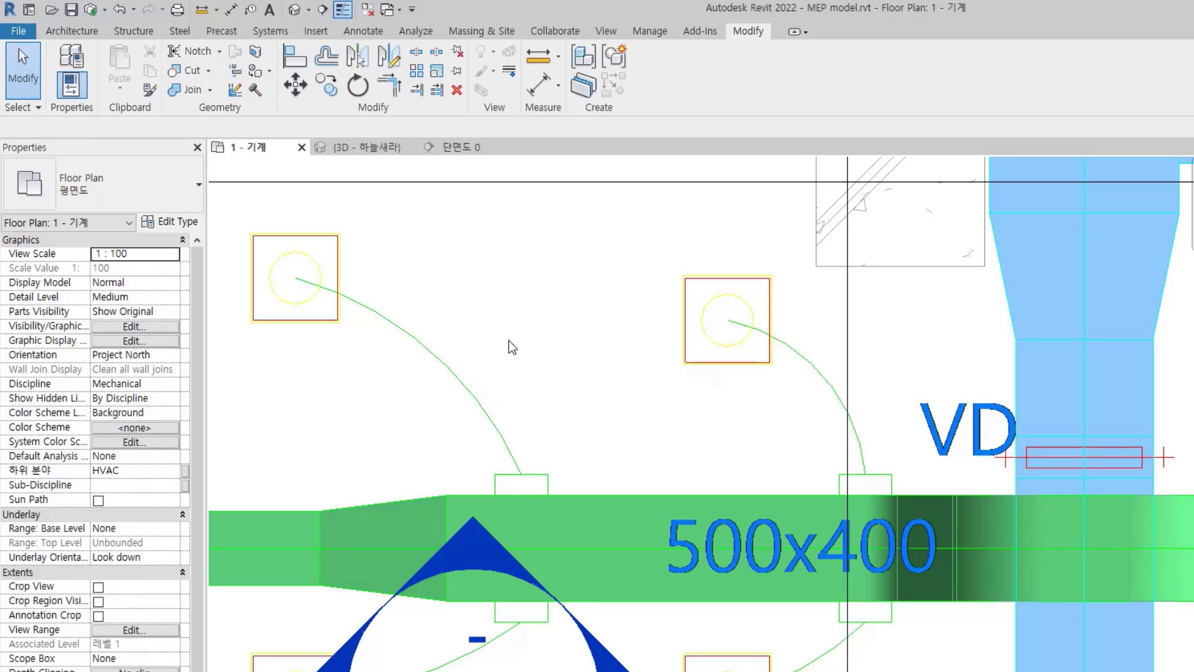
click(271, 31)
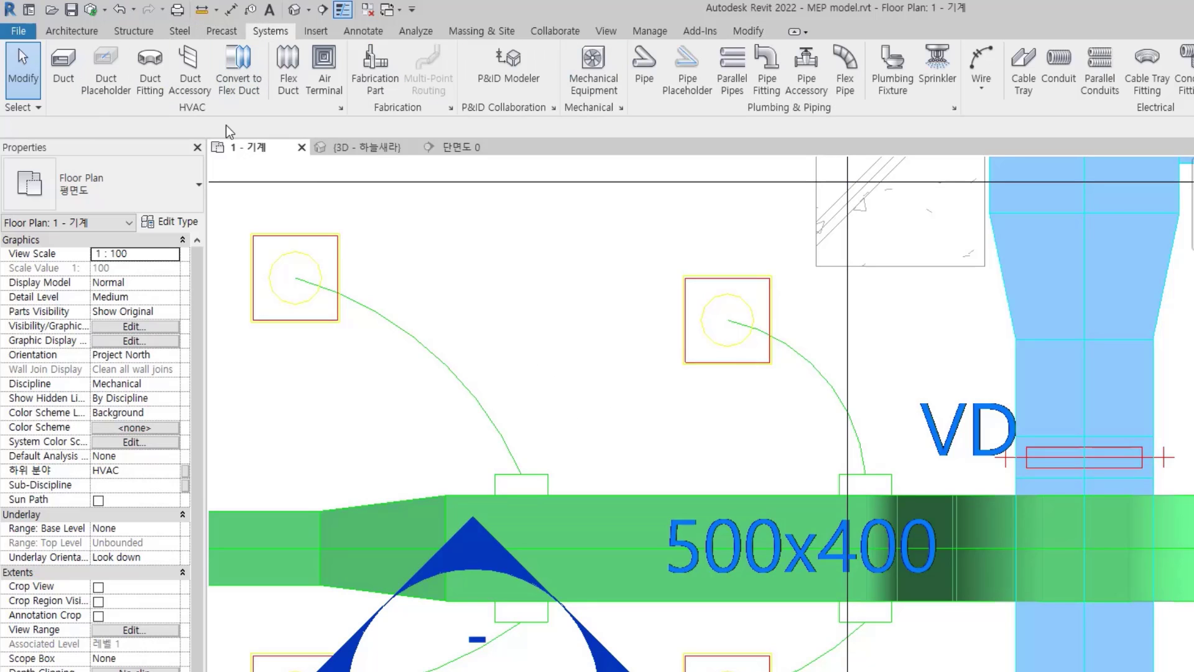
click(719, 494)
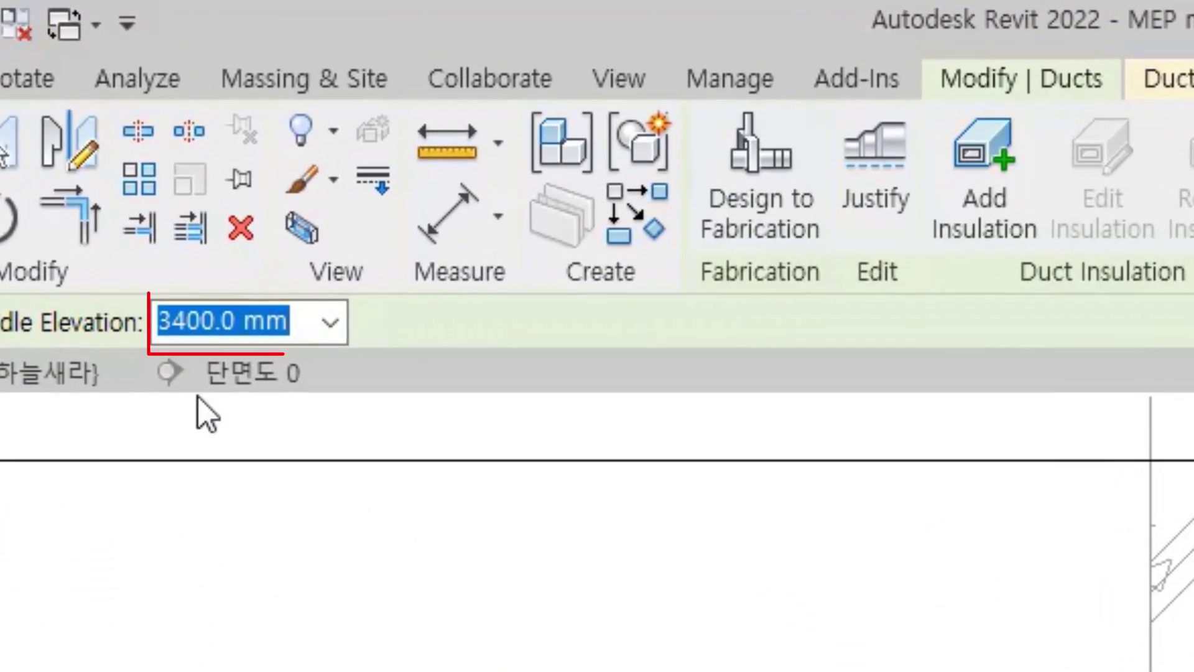
key(Escape)
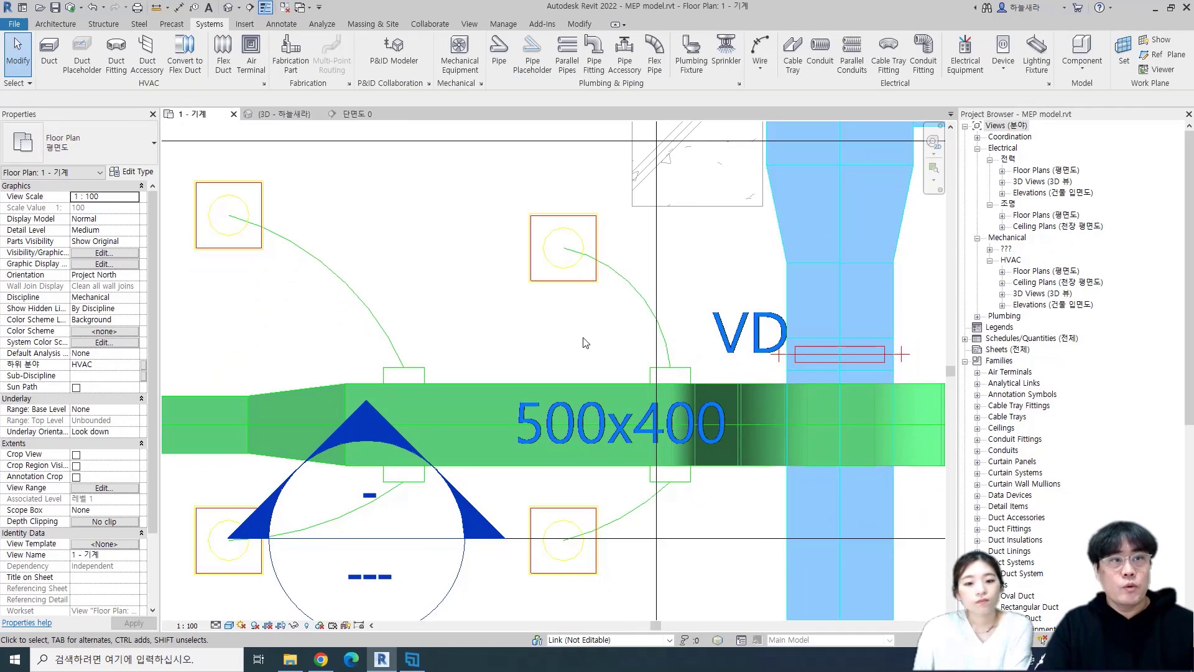
Set new ducts to the Round Duct type Taps with a diameter of 150 mm.
click(49, 53)
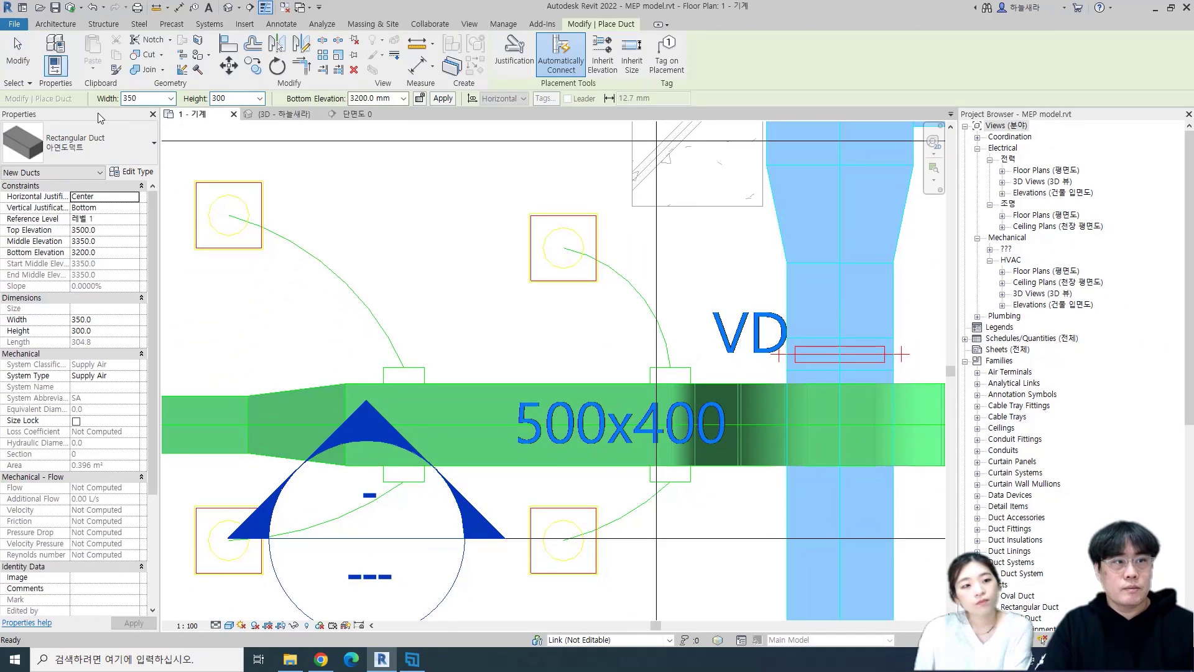
click(99, 143)
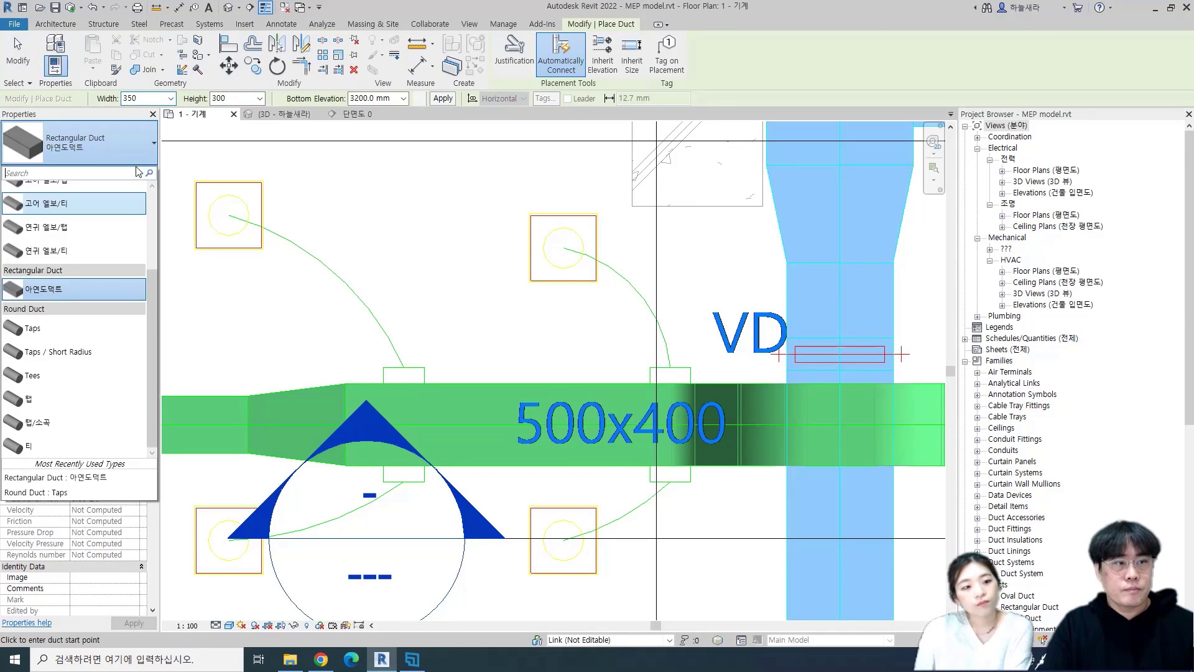
click(97, 329)
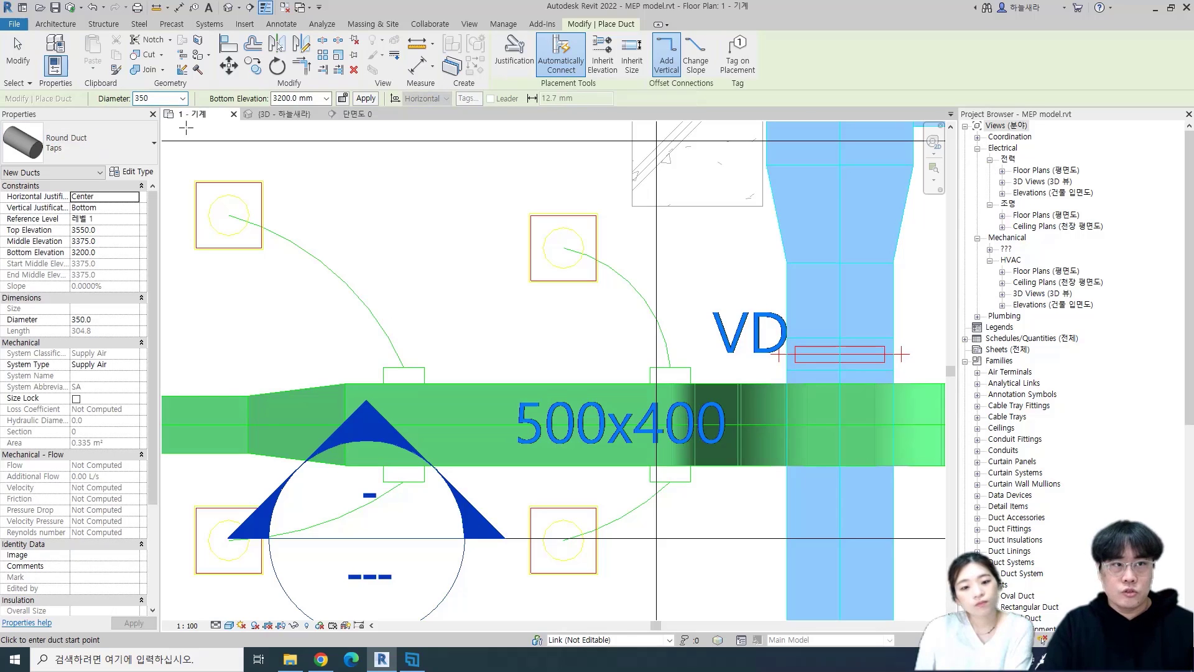
text(150)
key(Return)
scroll(670, 413, up, 5)
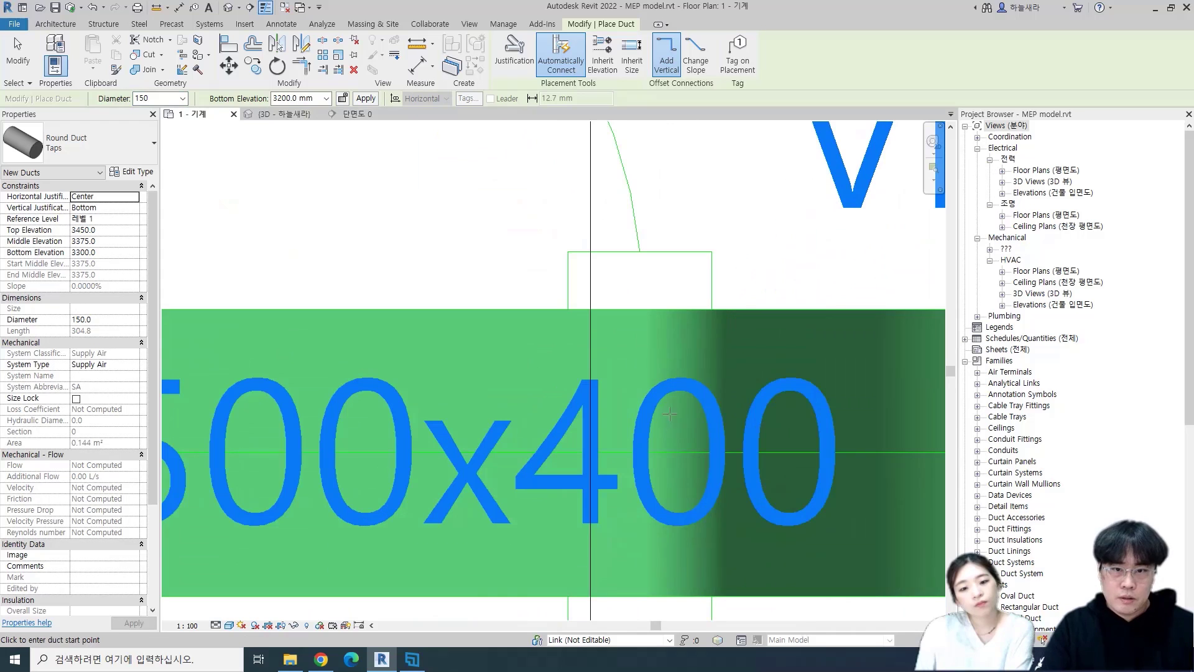
scroll(643, 325, down, 2)
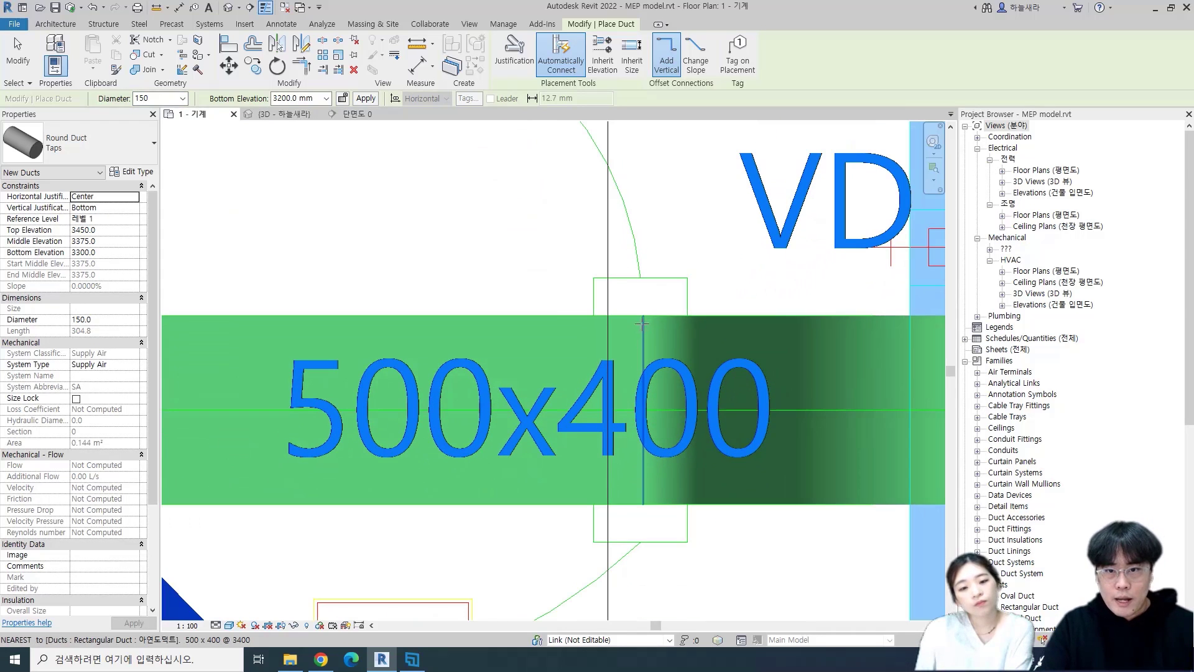
key(Escape)
key(Escape)
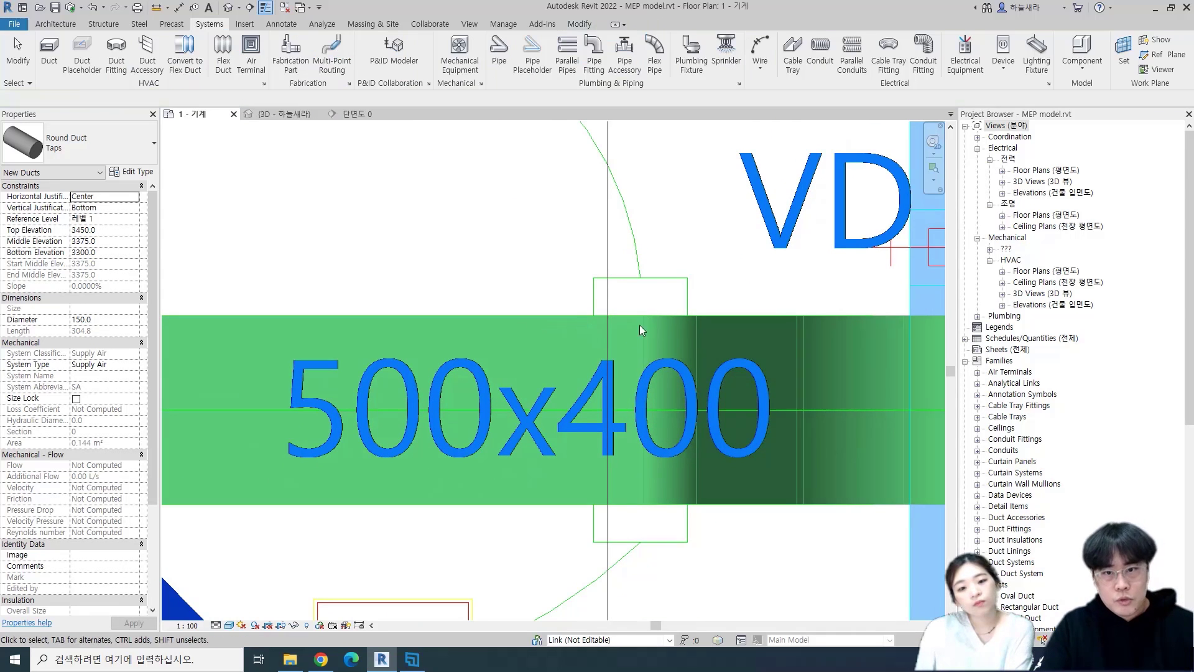
Inspect the elbow beside the diffuser tap on the 500x400 duct, both in the floor plan and in the 3D view.
click(646, 411)
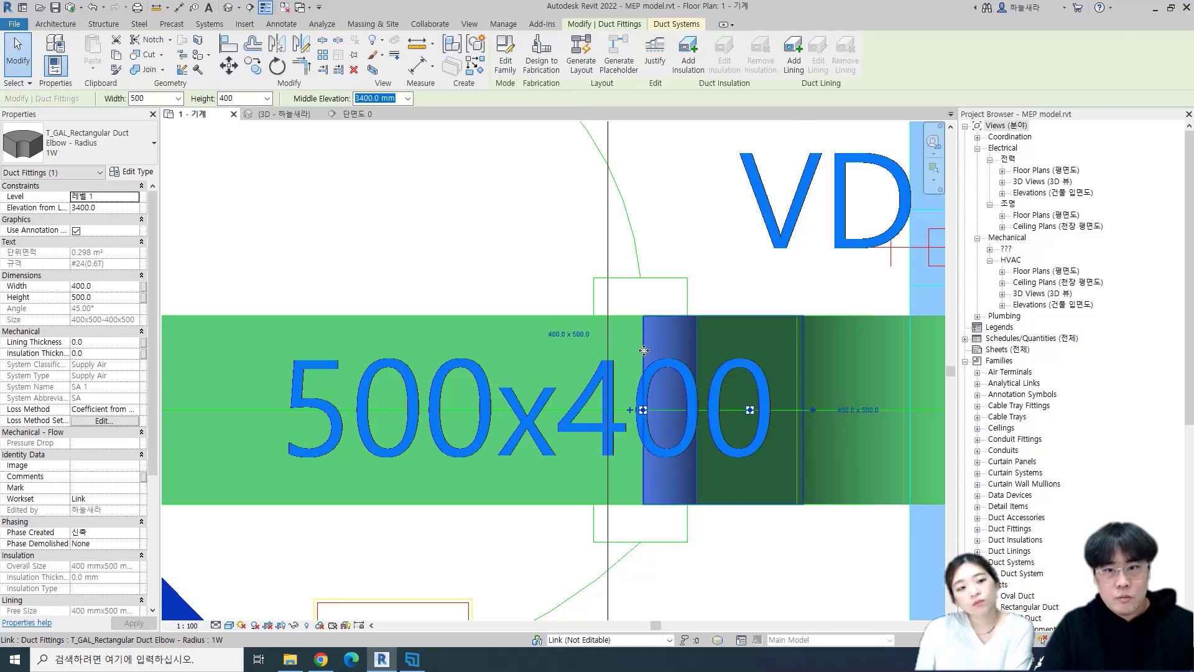
scroll(644, 405, down, 2)
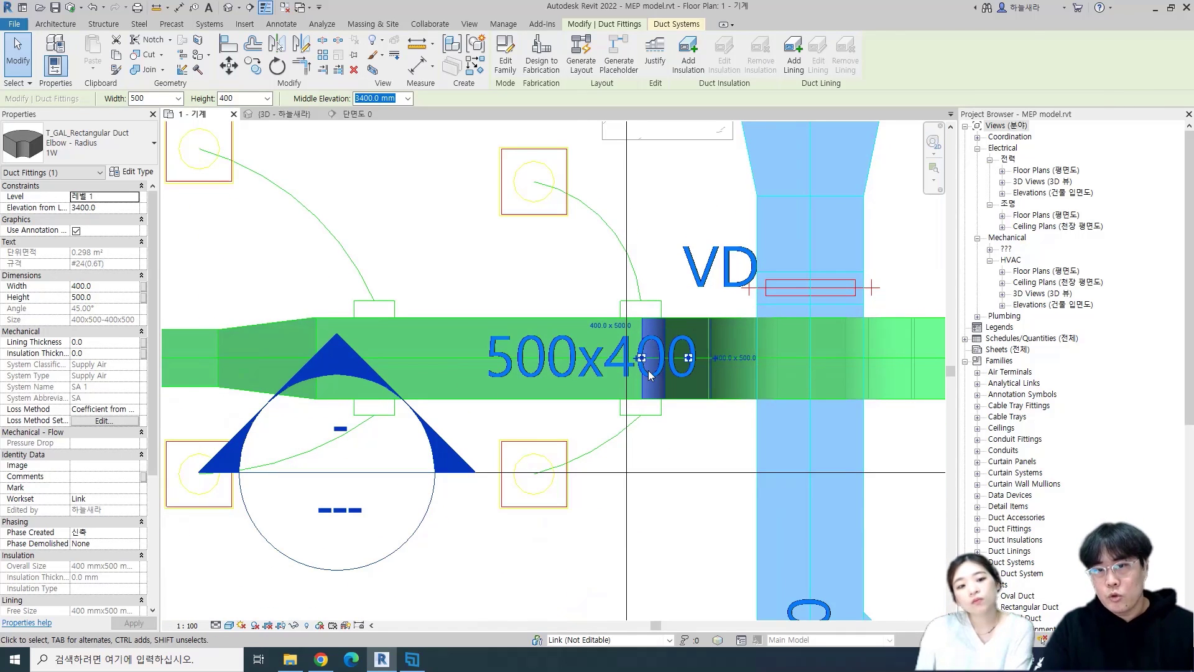
key(Escape)
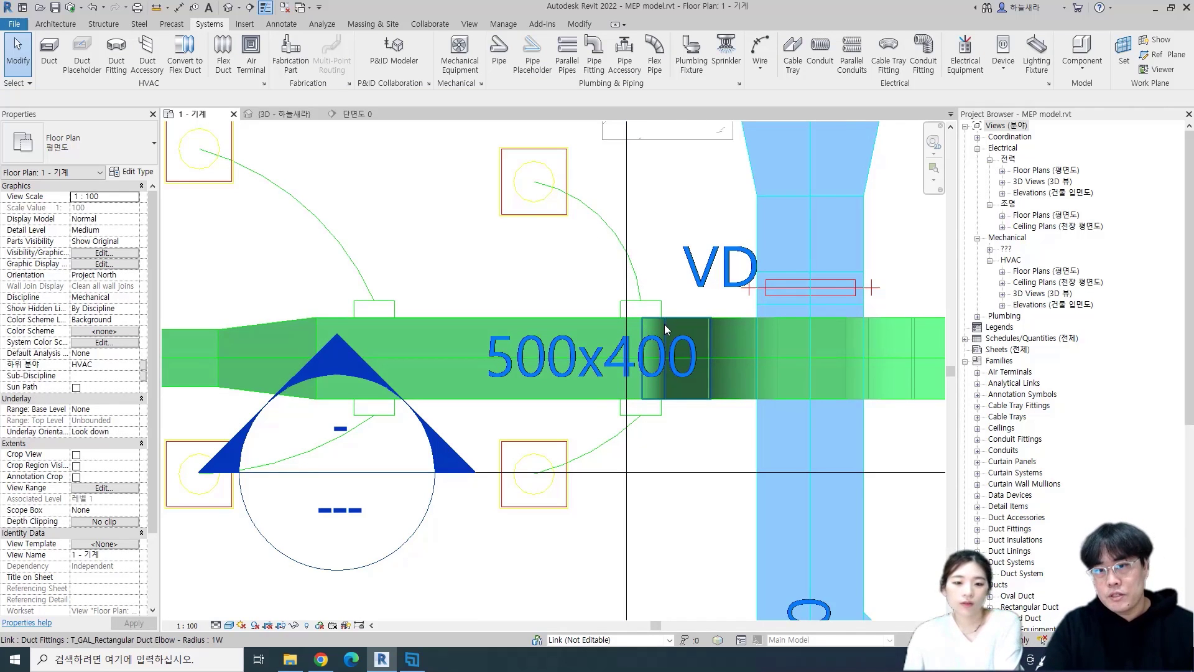
scroll(630, 326, down, 2)
middle_drag(687, 360, 643, 361)
scroll(535, 319, up, 3)
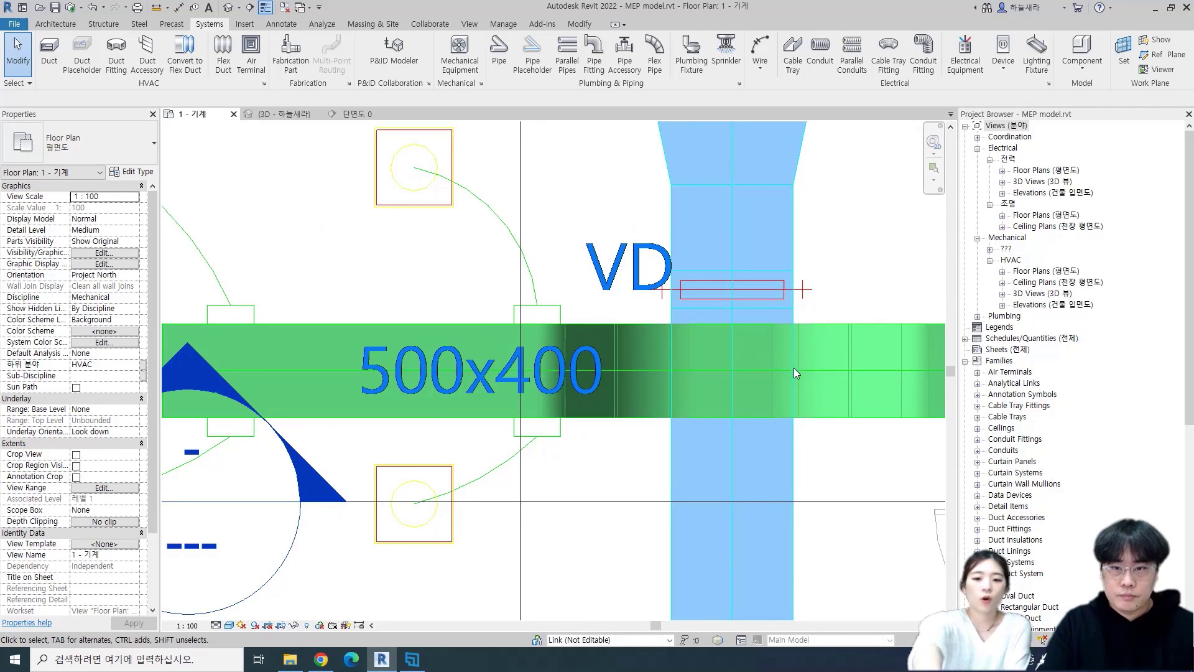
click(284, 114)
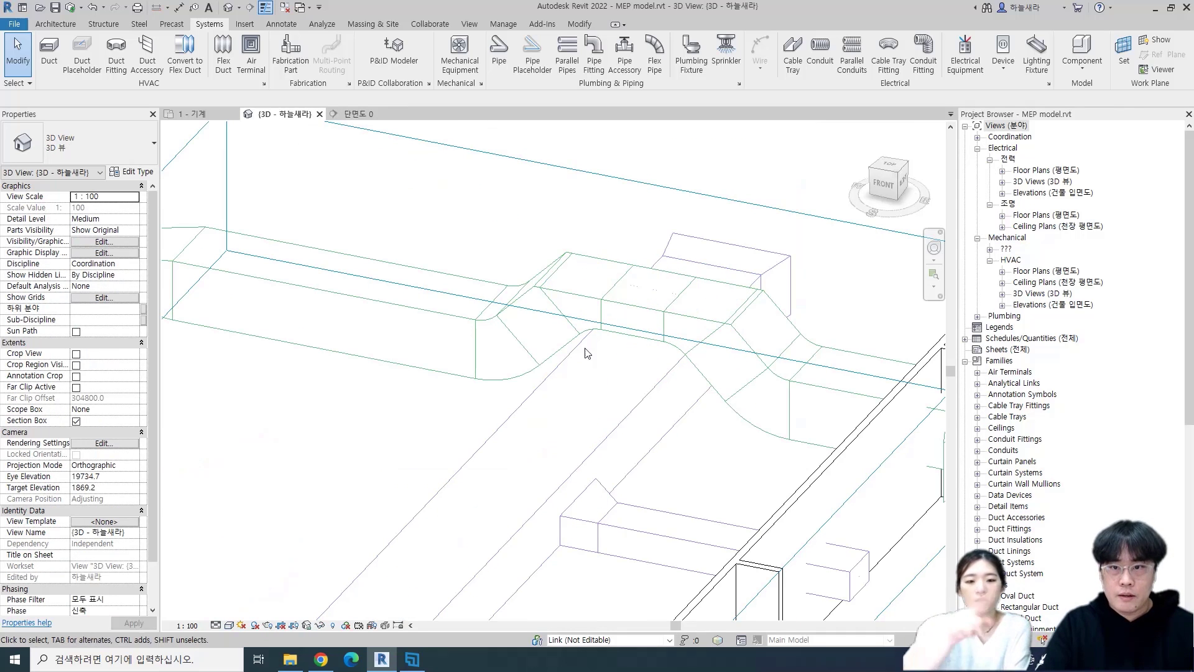
click(193, 114)
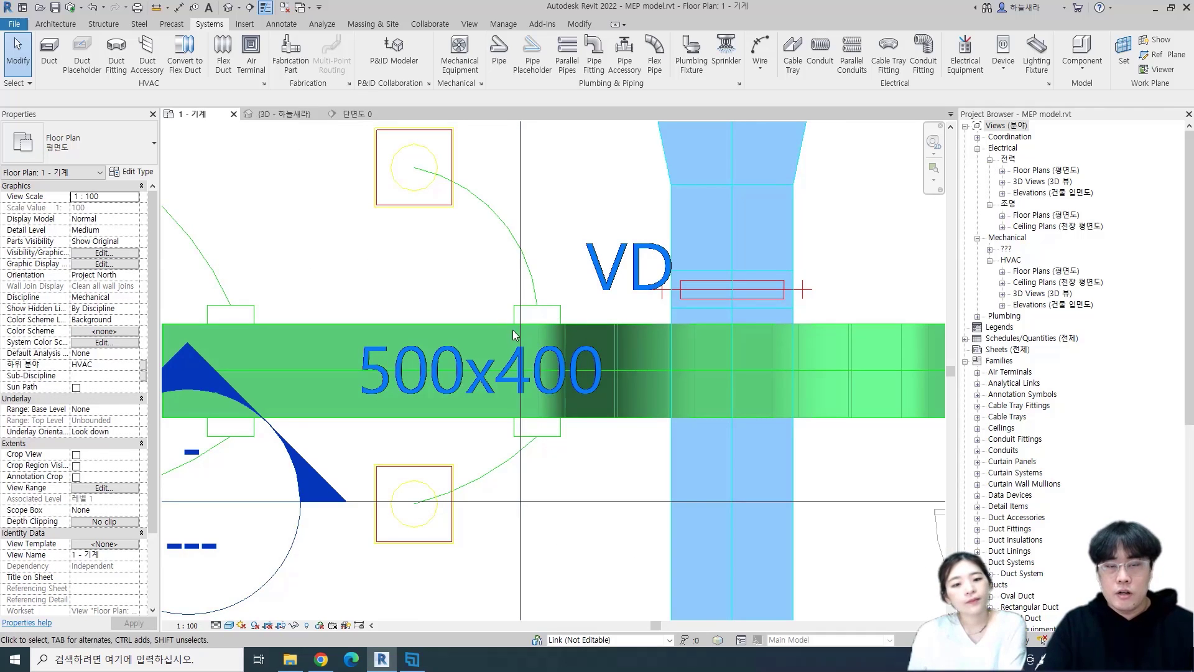
Examine in the floor plan how the underlaid diffuser taps line up with the 500x400 and 350x300 branch and the crossing duct.
scroll(539, 327, down, 1)
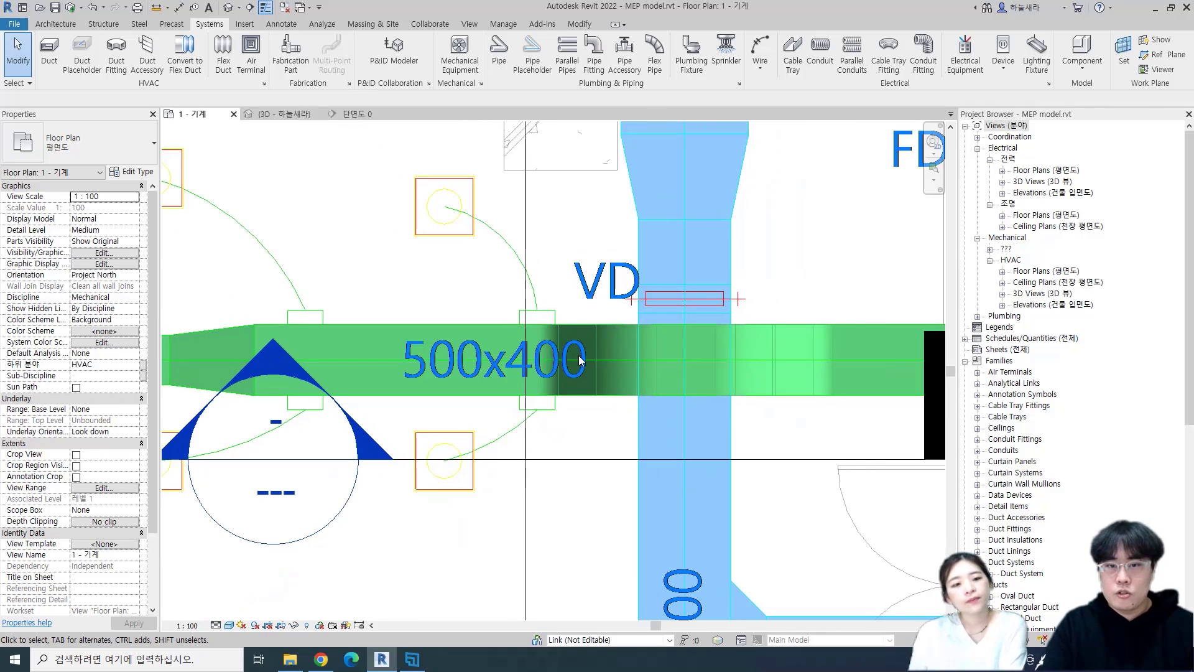
scroll(678, 429, down, 2)
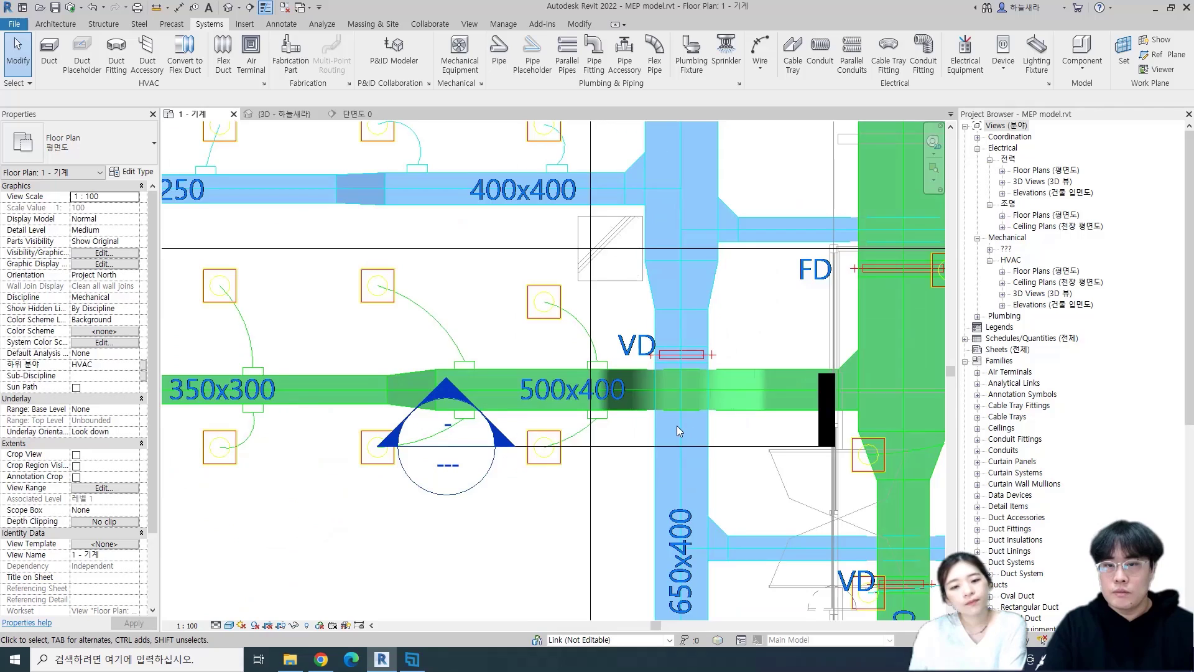
scroll(676, 425, up, 1)
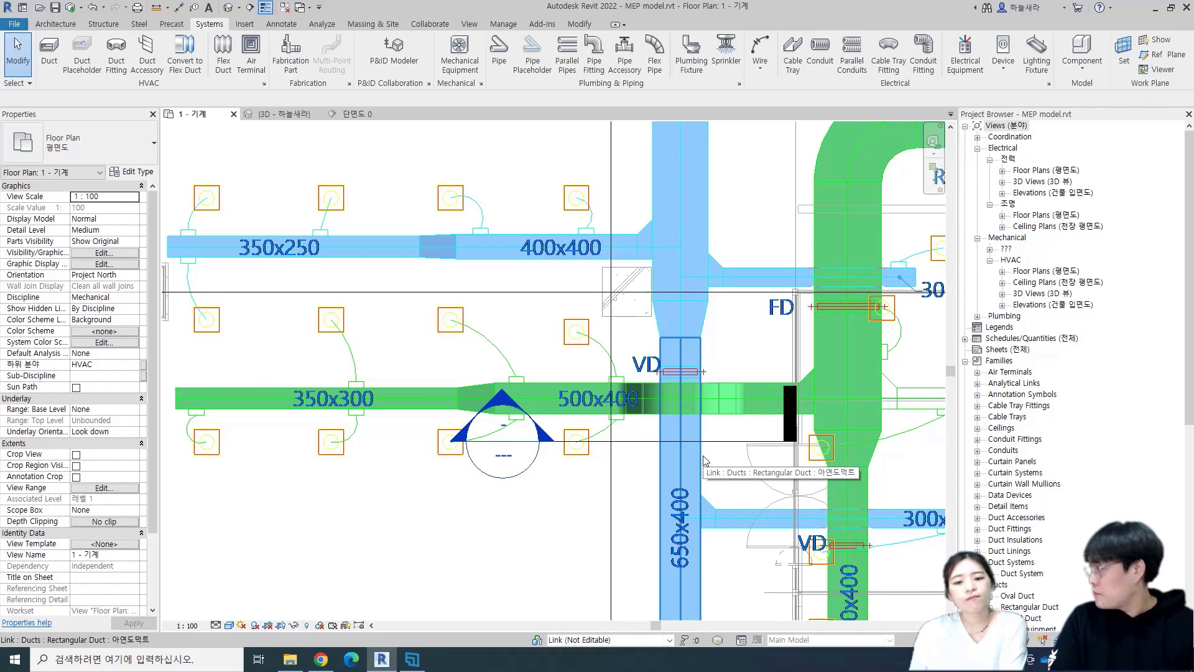
scroll(687, 440, up, 4)
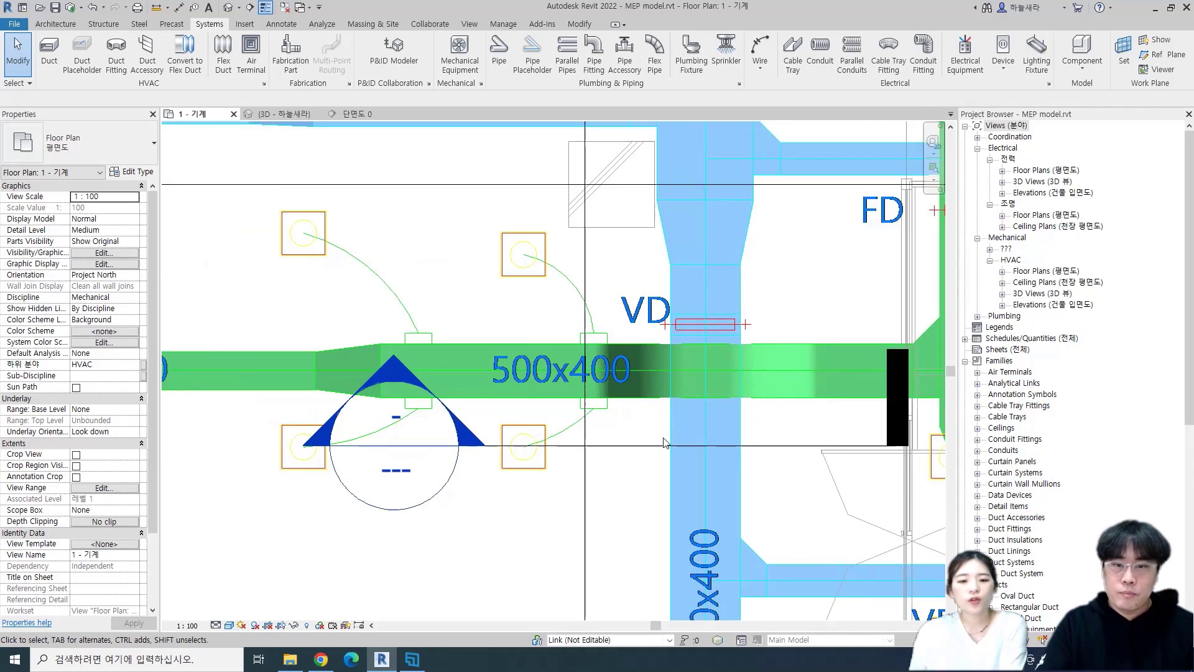
scroll(707, 447, up, 1)
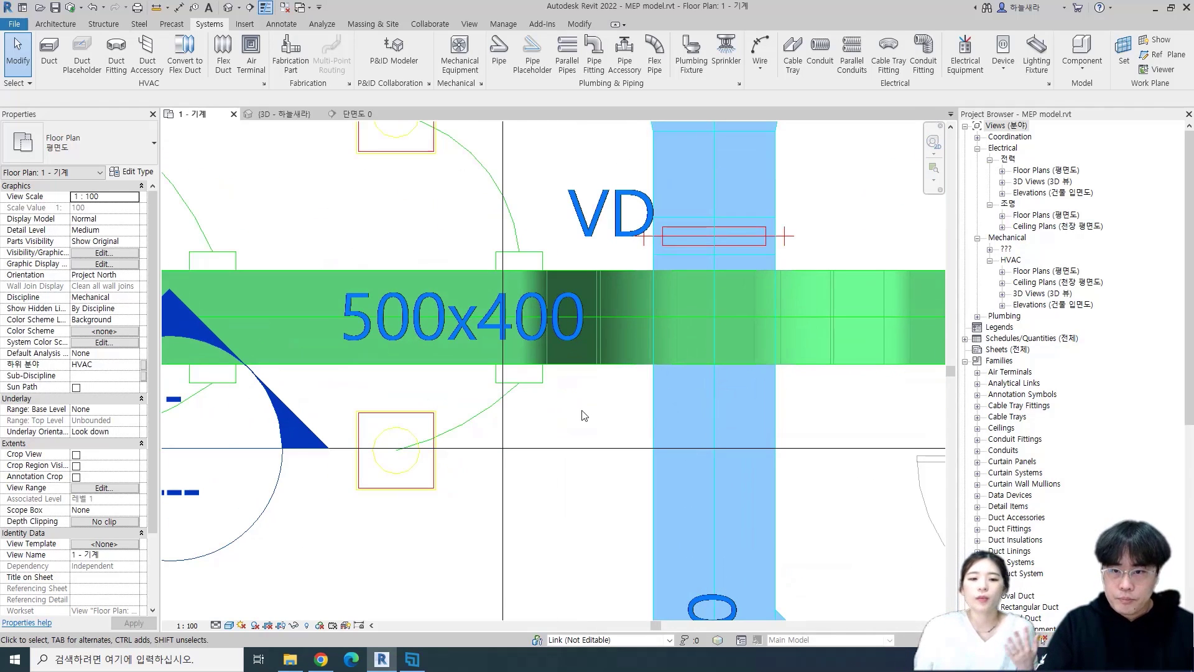
scroll(599, 409, down, 3)
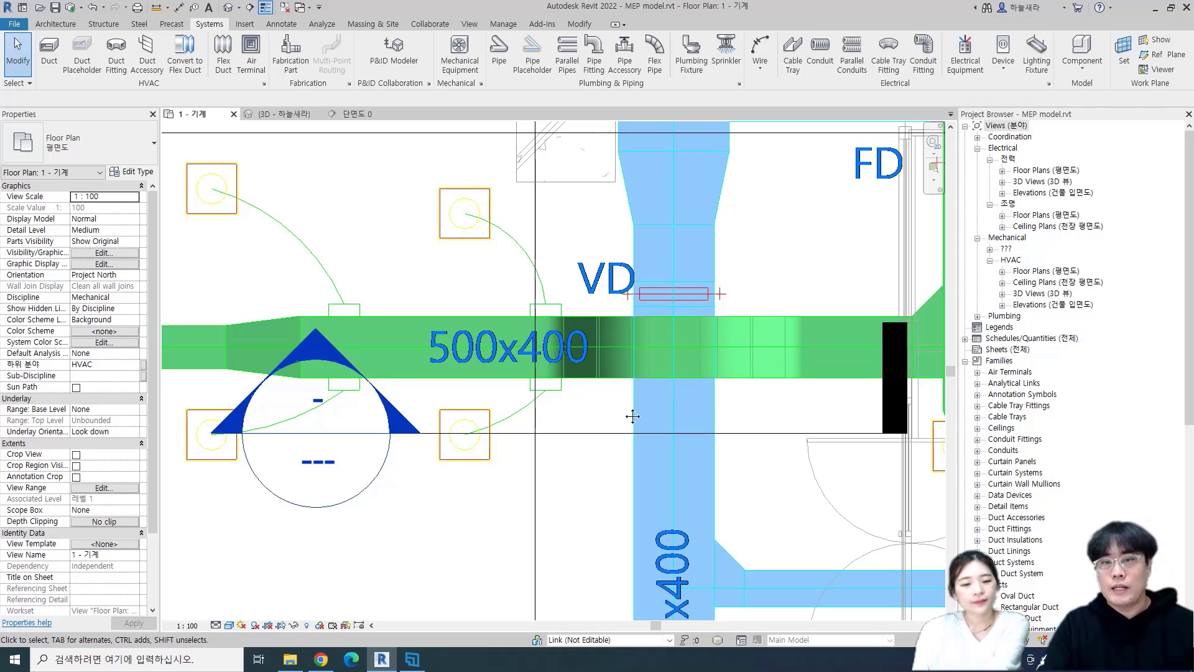
scroll(677, 365, down, 3)
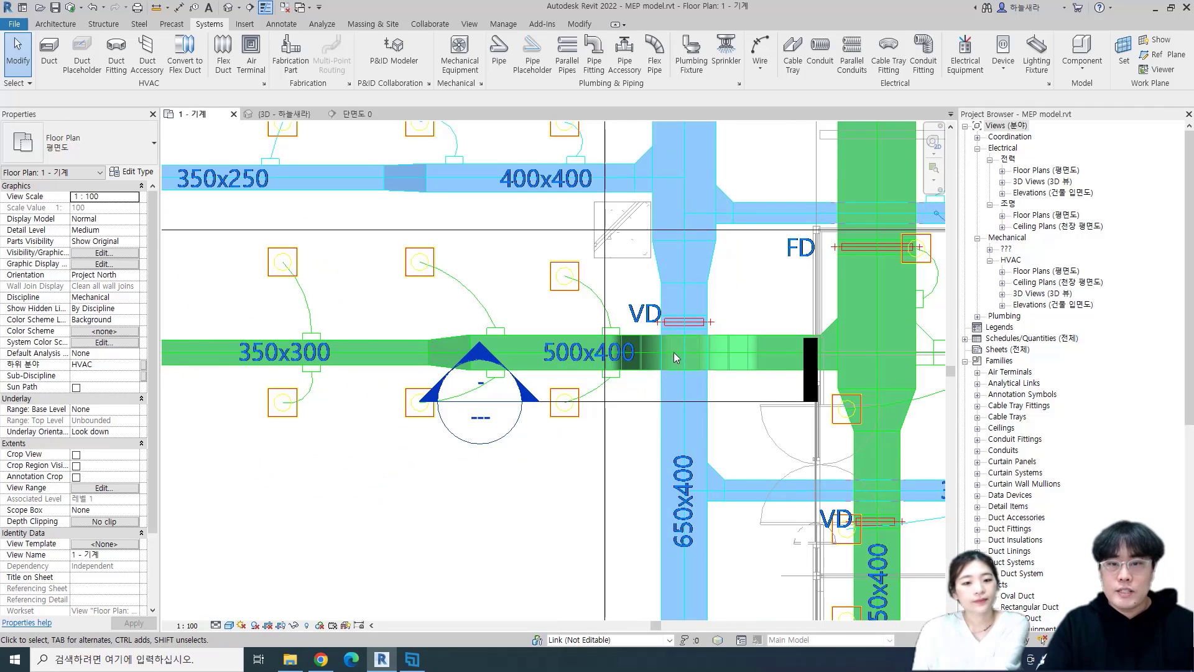
middle_drag(433, 365, 527, 366)
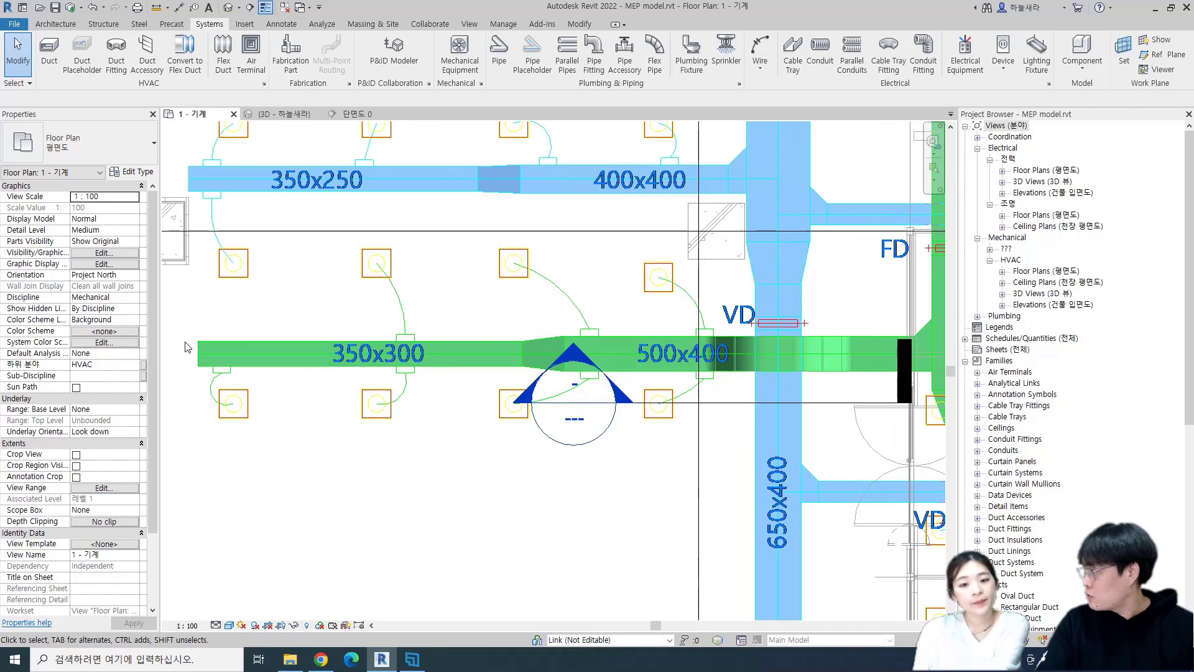
scroll(602, 293, down, 3)
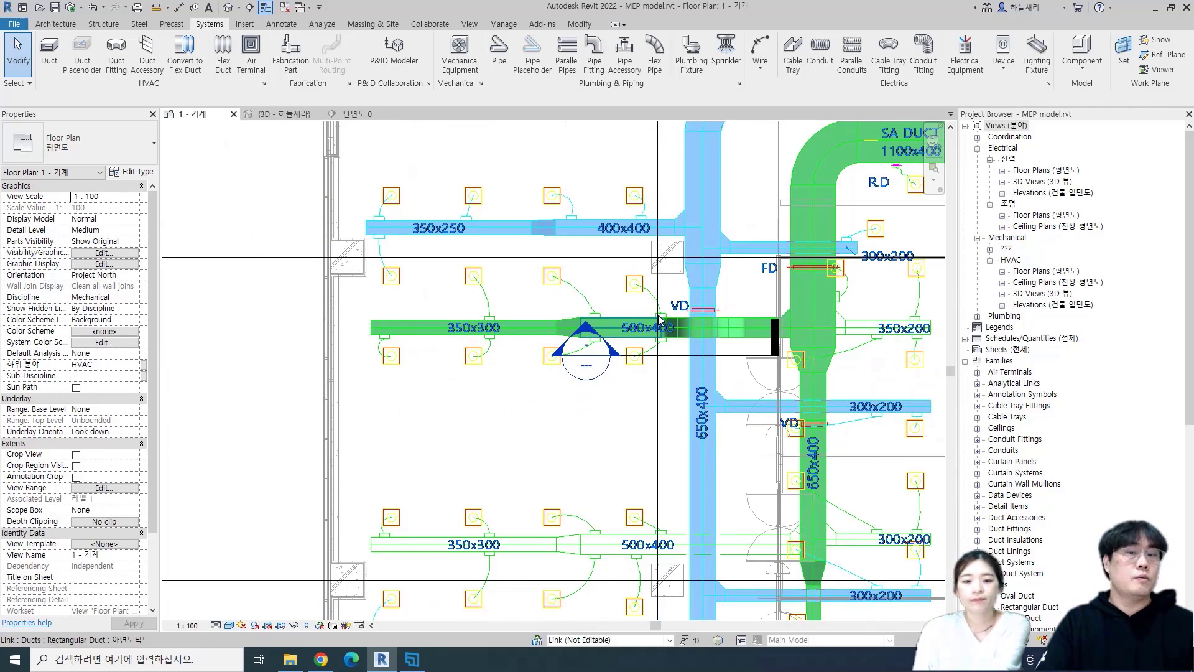
scroll(660, 320, up, 4)
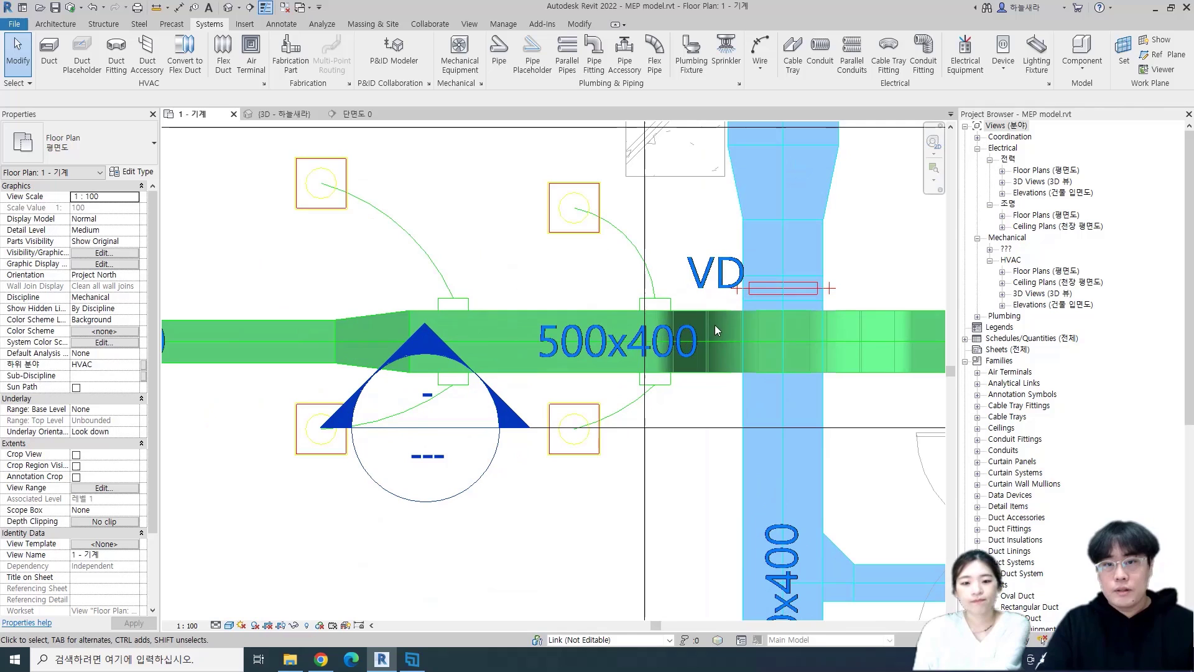
scroll(653, 311, up, 2)
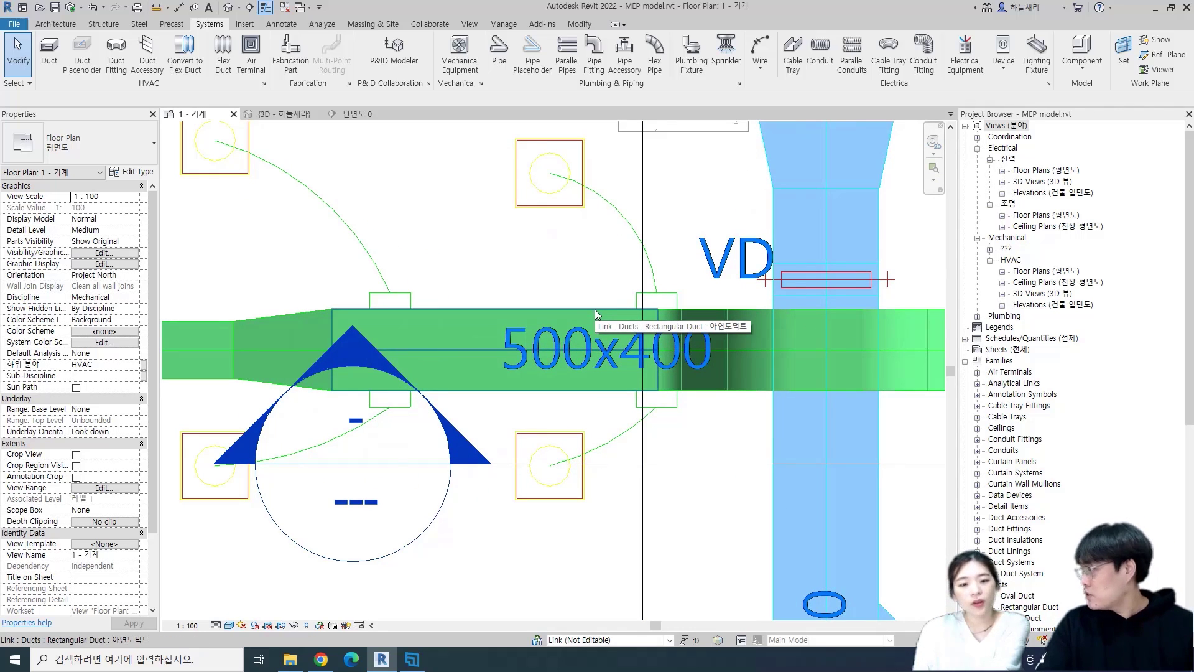
Start a 150 mm round duct and set its middle elevation to 3400 mm.
key(d)
key(t)
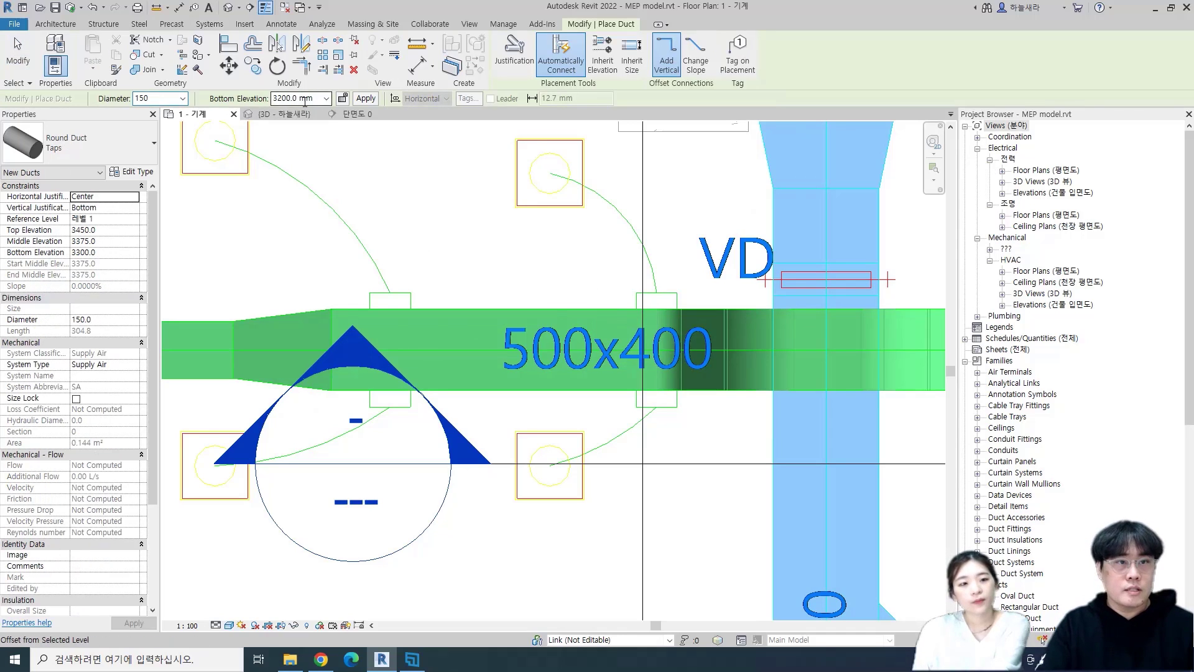
click(515, 53)
key(Return)
click(125, 242)
text(3400)
key(Return)
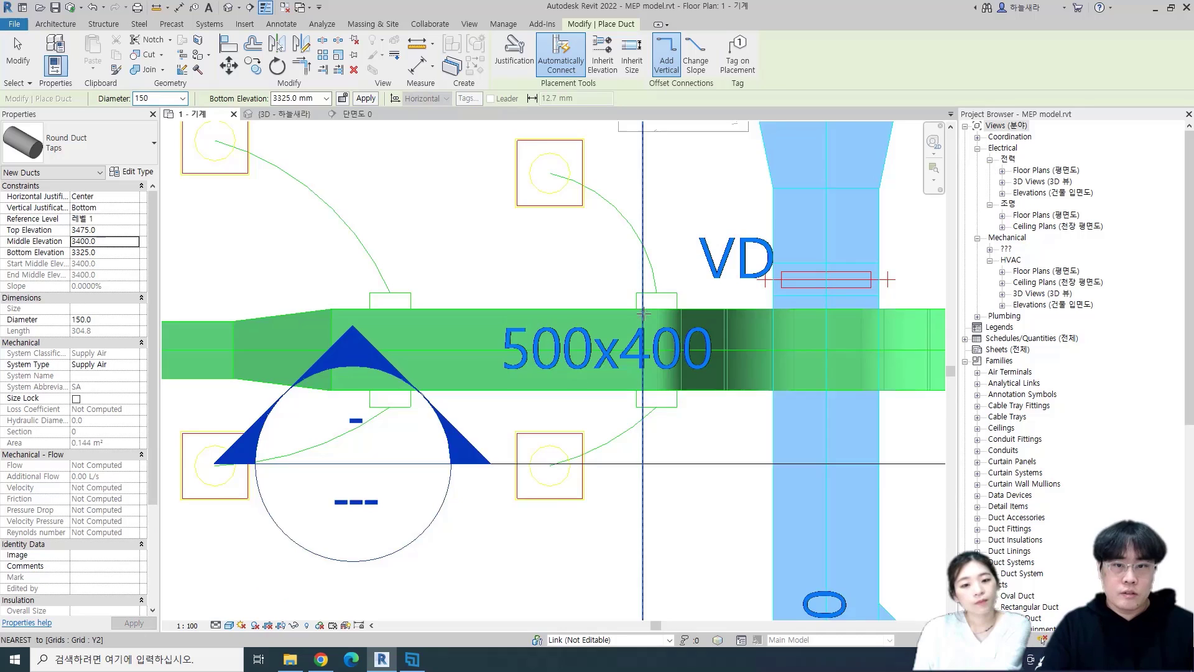
Draw a vertical-in-plan round duct off each side of the 500x400 duct, just left of the underlaid tap, the upper one about 620 mm long.
scroll(644, 308, up, 1)
click(616, 309)
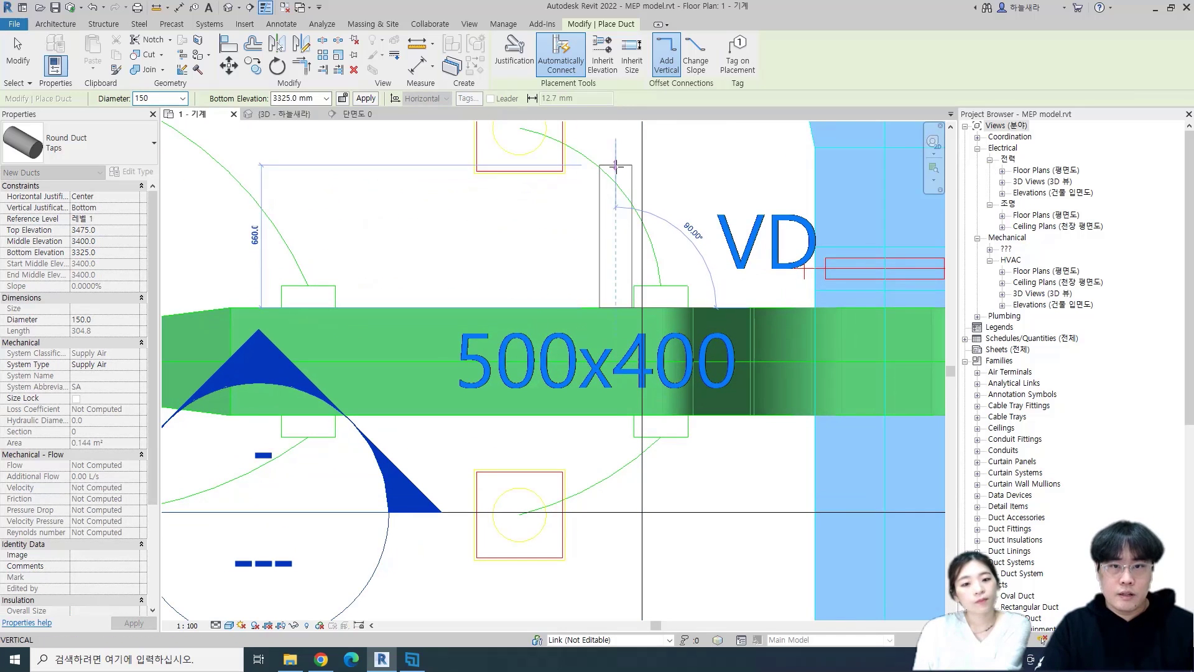
key(Escape)
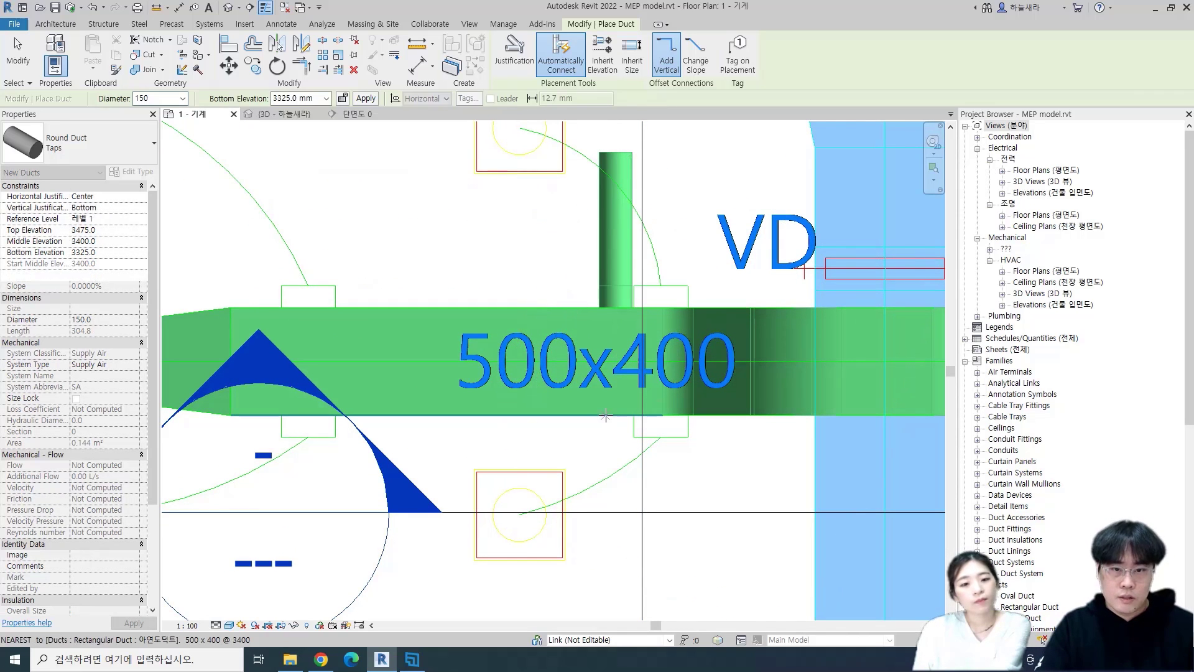
click(607, 416)
click(607, 590)
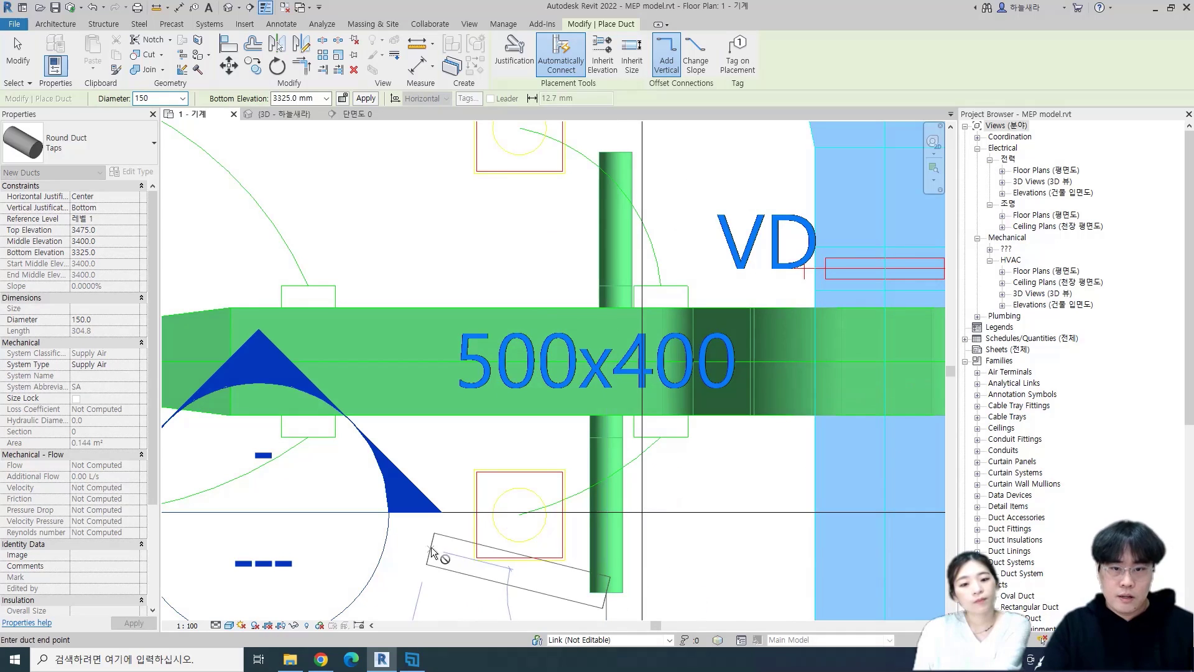
key(Escape)
key(Escape)
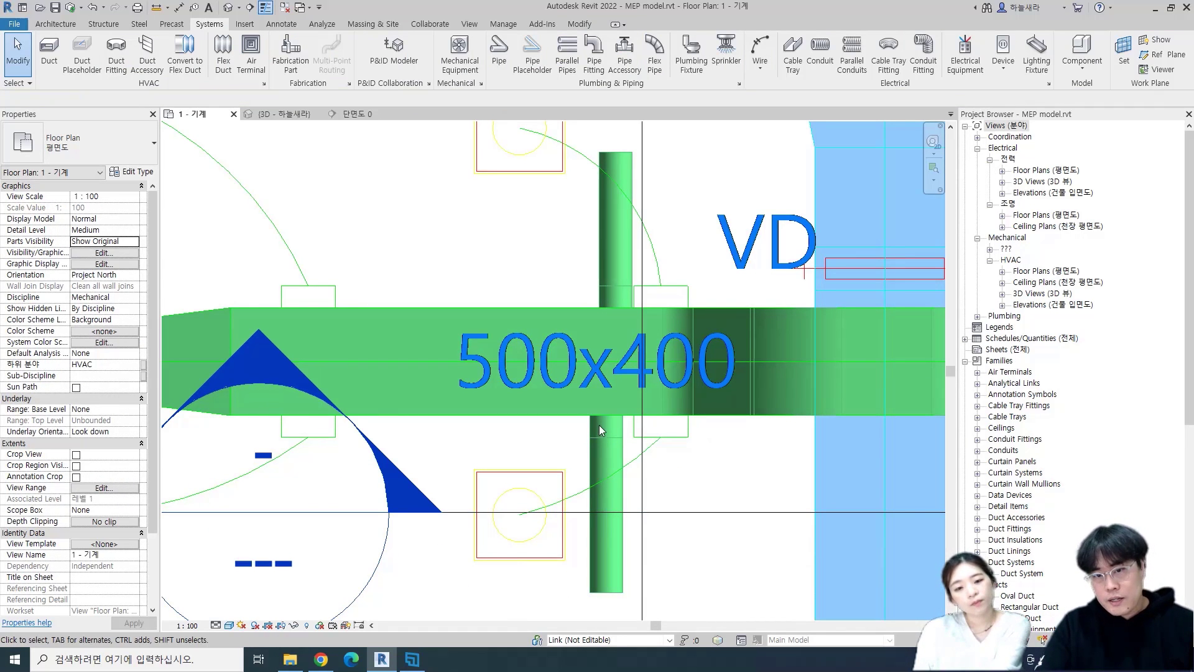
middle_drag(519, 326, 554, 426)
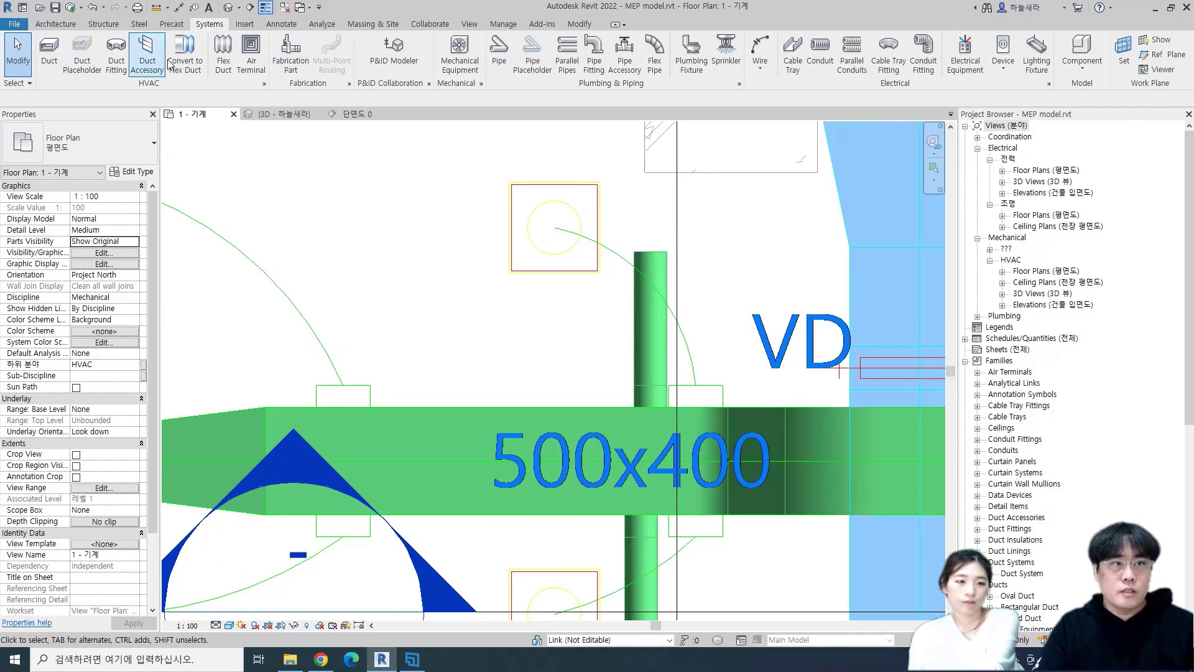
click(223, 51)
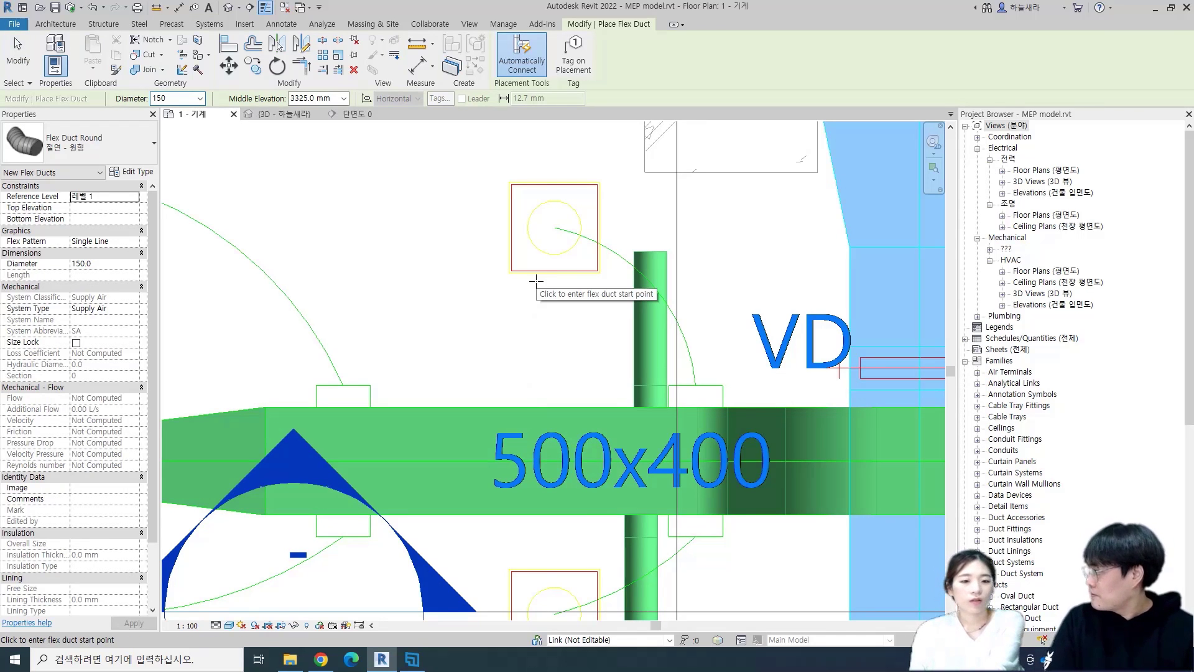
key(Escape)
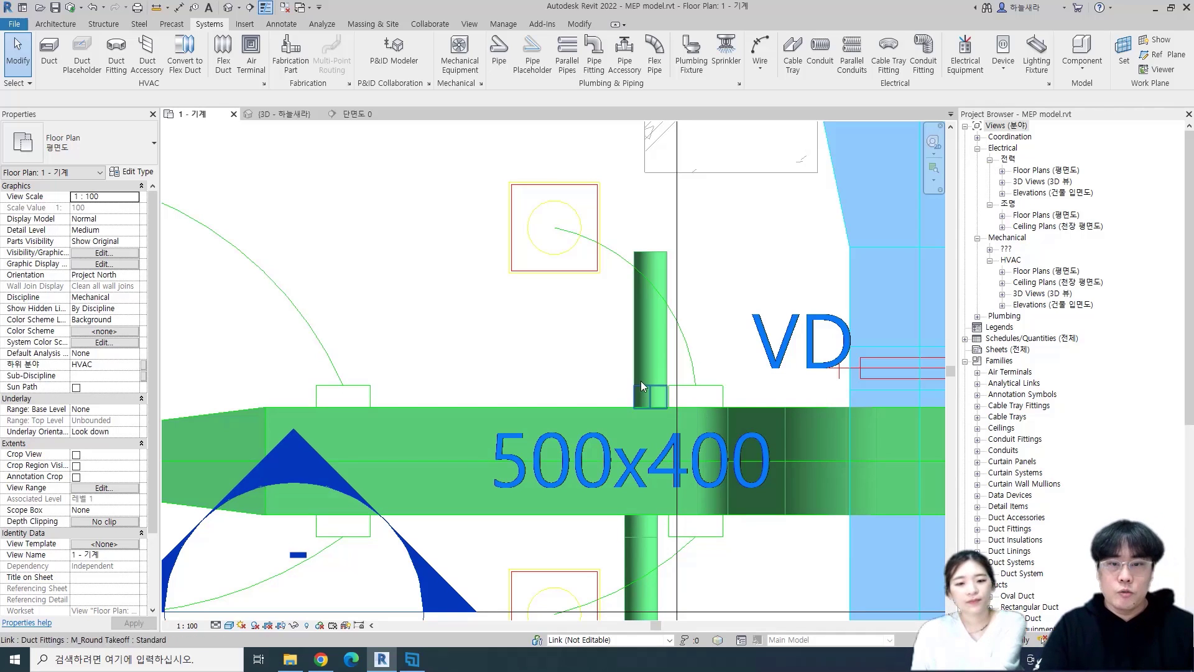
Delete both round branch ducts beside the 500x400 label, keeping their round takeoffs on the rectangular duct.
scroll(665, 355, down, 2)
click(665, 358)
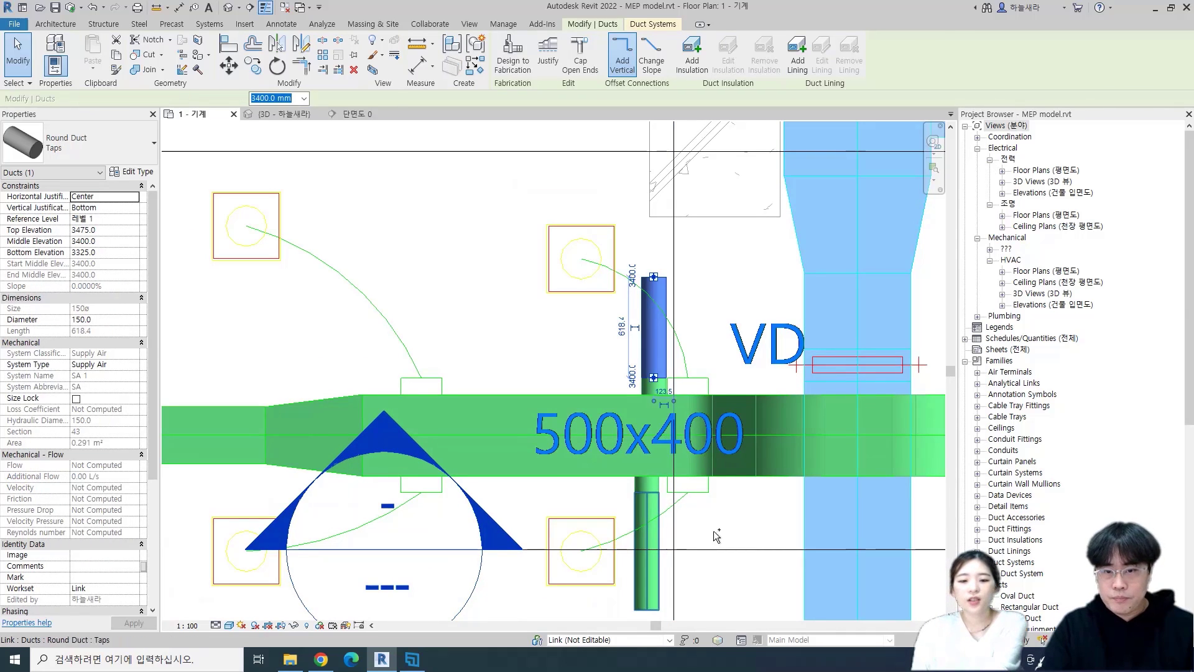
ctrl+click(661, 536)
key(Escape)
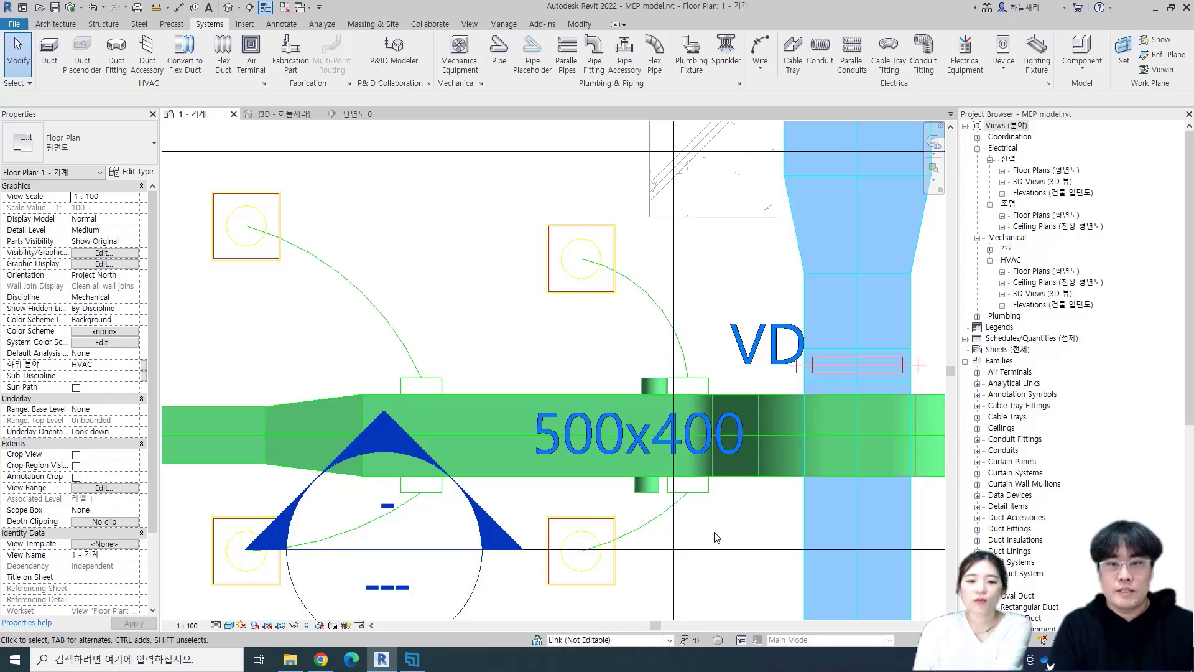
scroll(662, 432, up, 3)
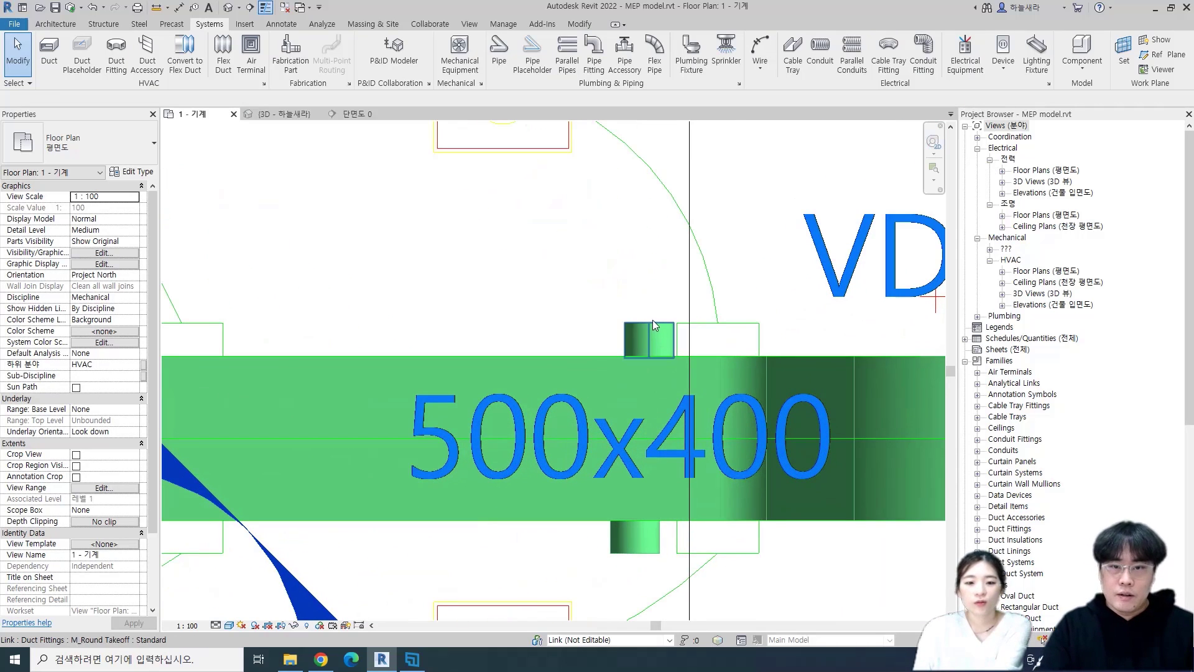
middle_drag(646, 567, 563, 540)
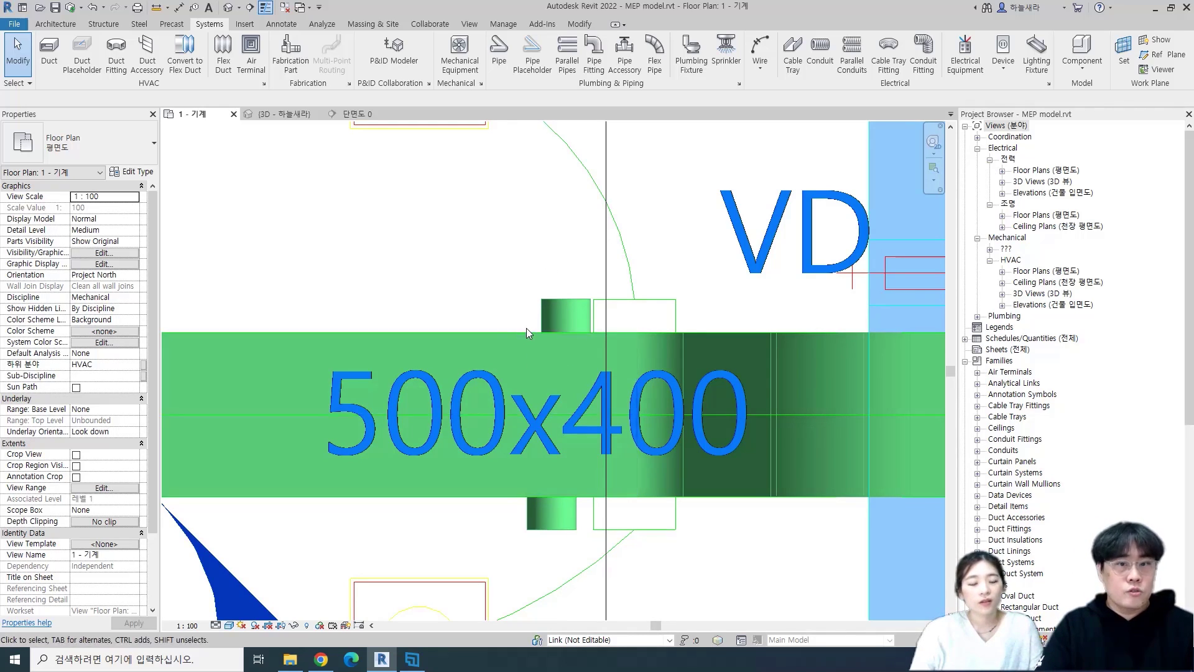
key(a)
key(l)
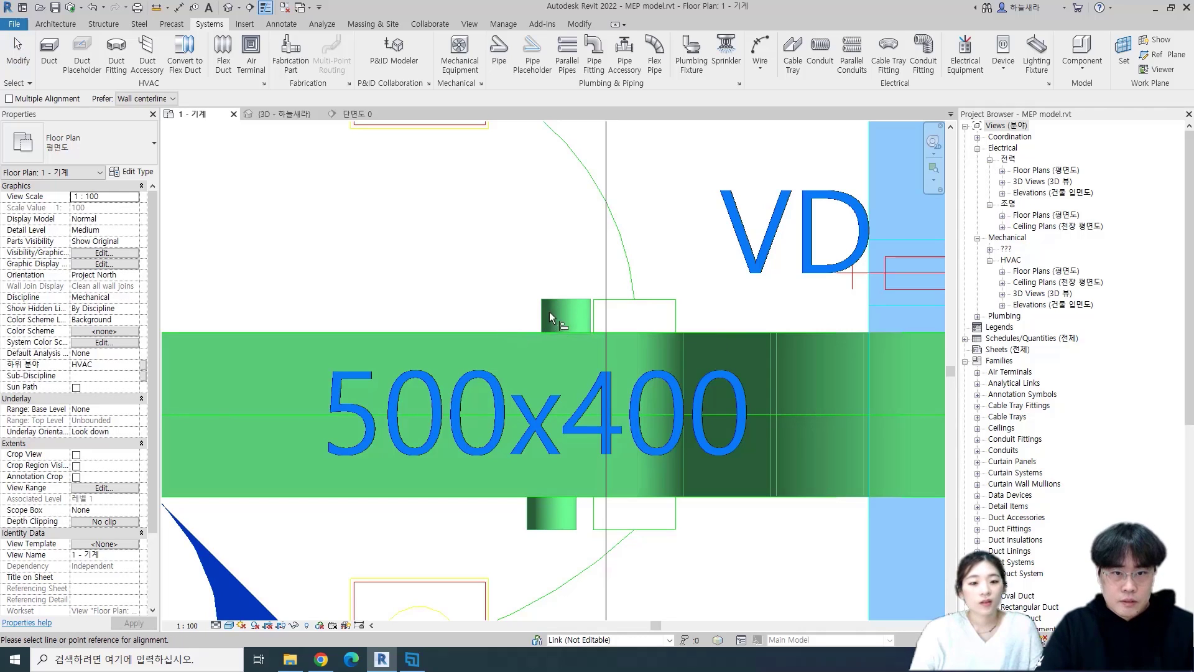
scroll(550, 312, up, 4)
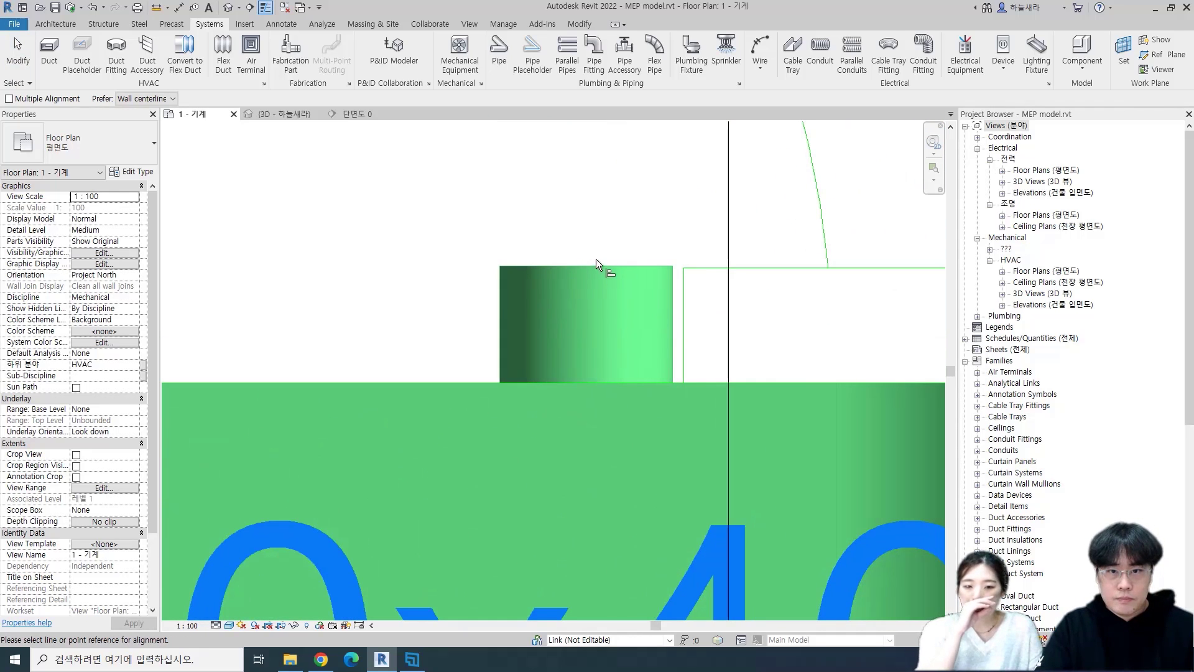
scroll(502, 330, down, 2)
key(Escape)
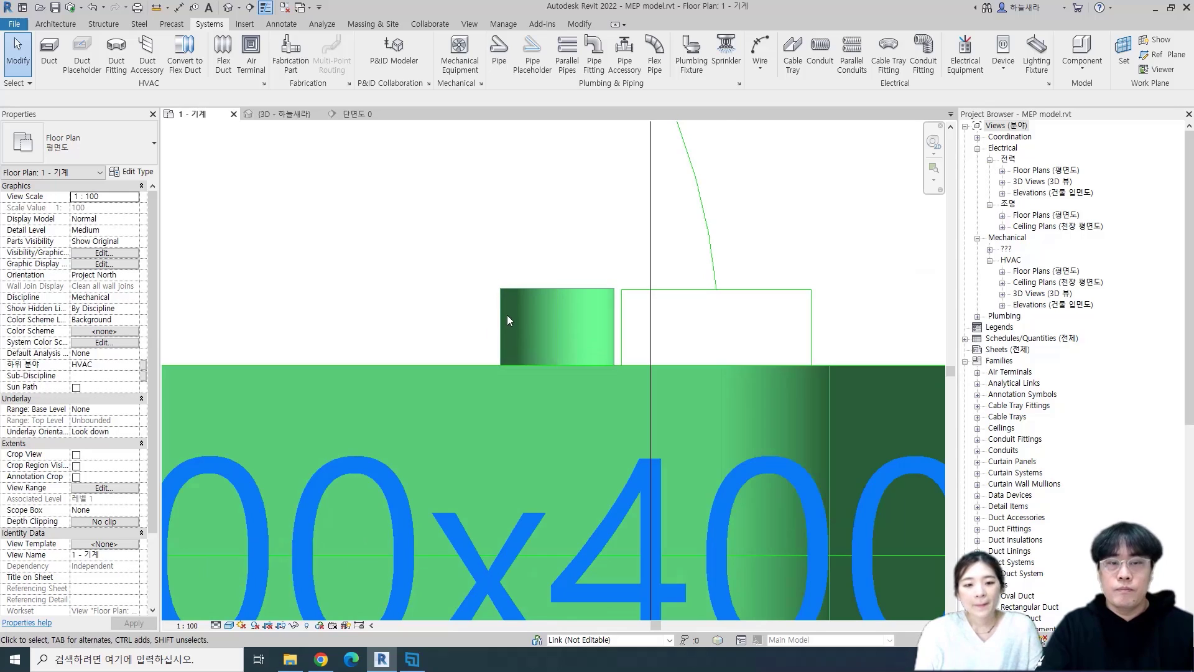
Open the round takeoff's family for editing from the upper takeoff and show its Ref. Level floor plan.
click(502, 312)
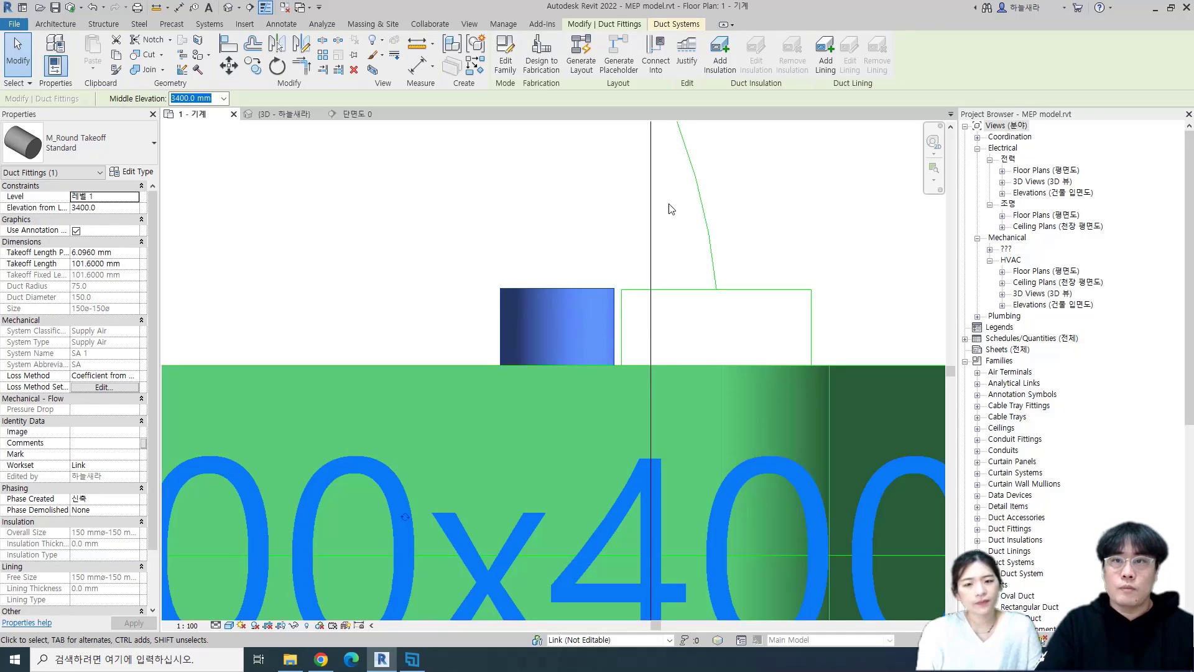
click(505, 49)
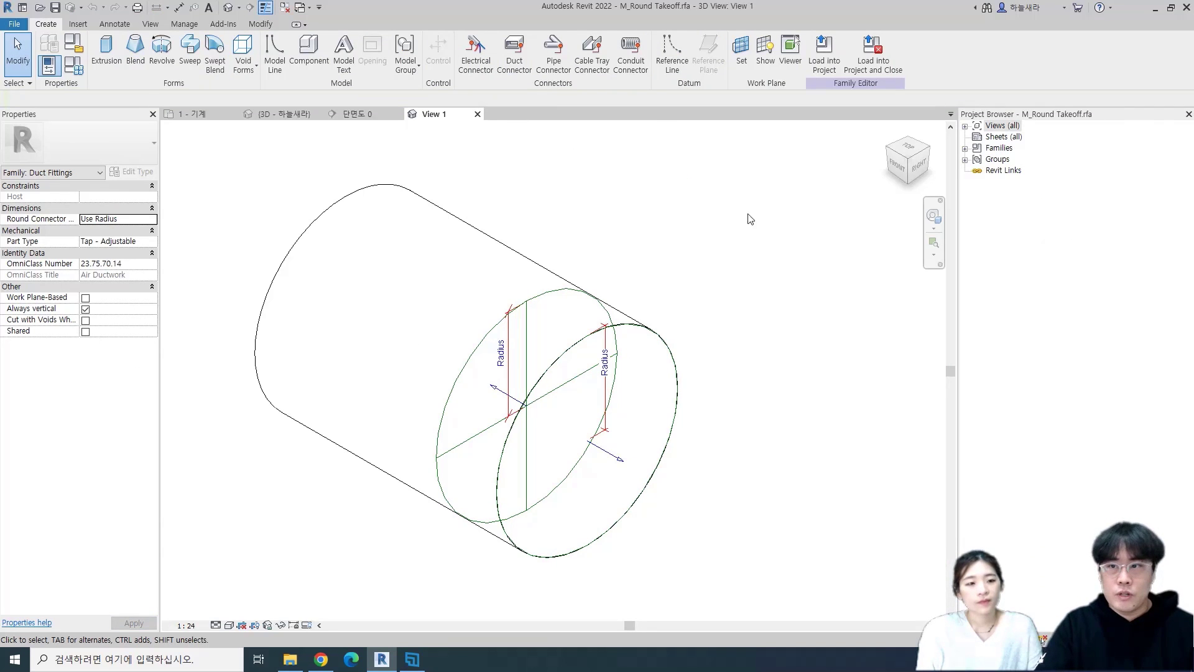
click(965, 127)
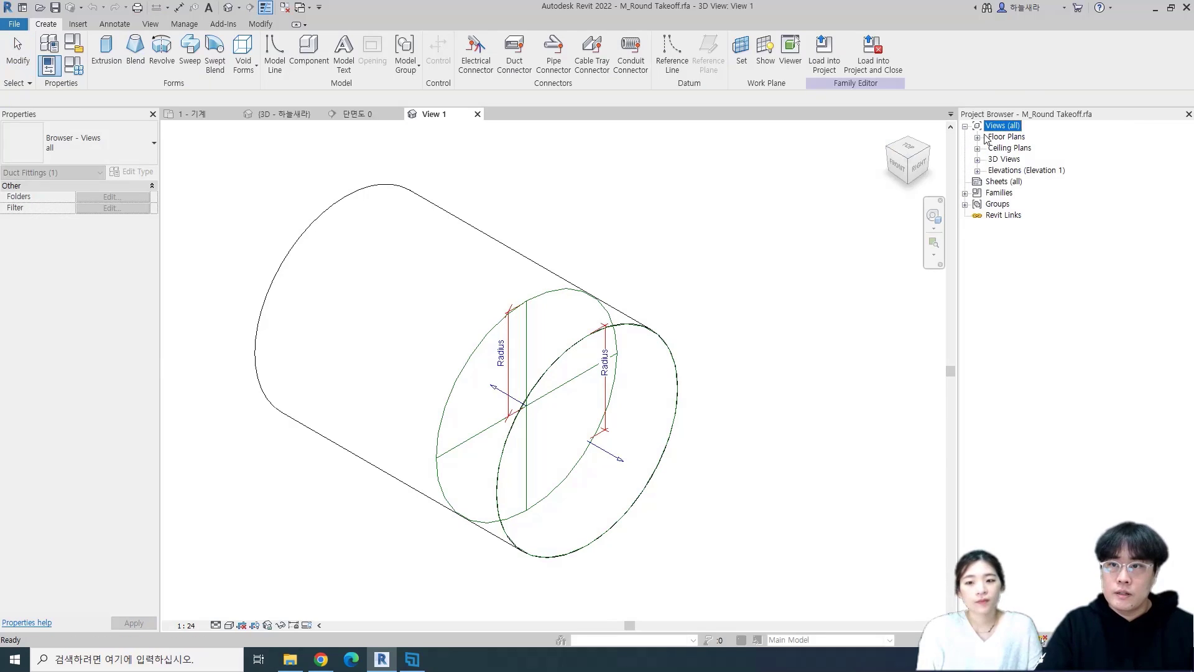
click(977, 138)
double_click(1016, 148)
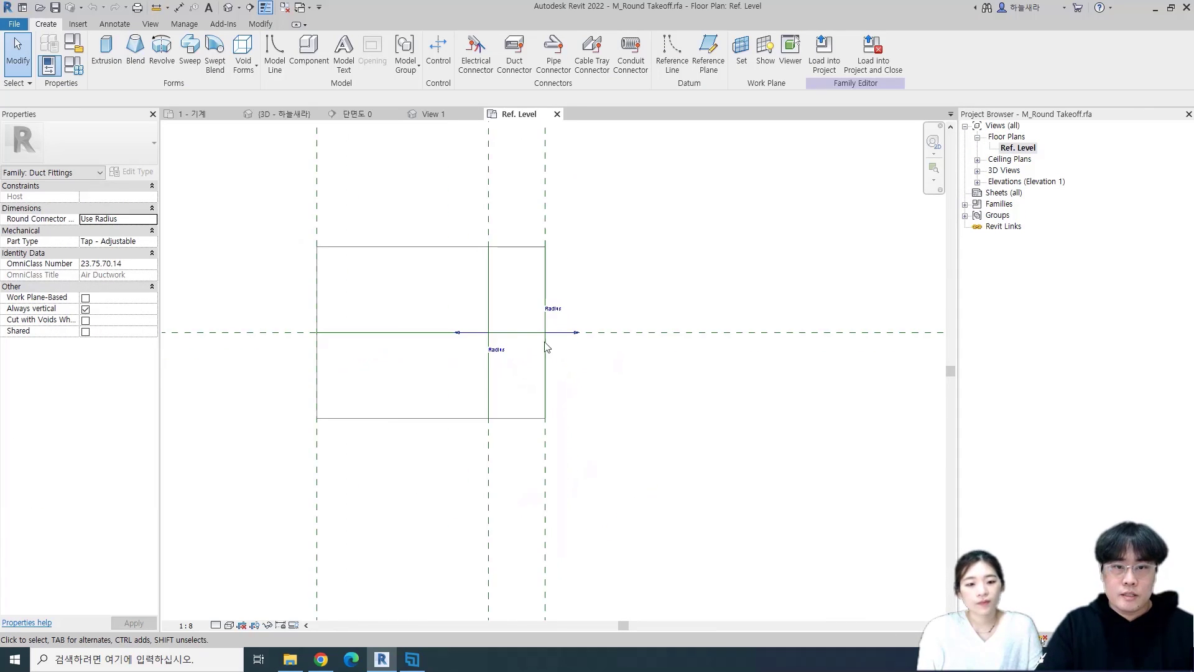
Set the Is Reference property of the family's Center (Front/Back) reference plane to Strong Reference.
click(686, 334)
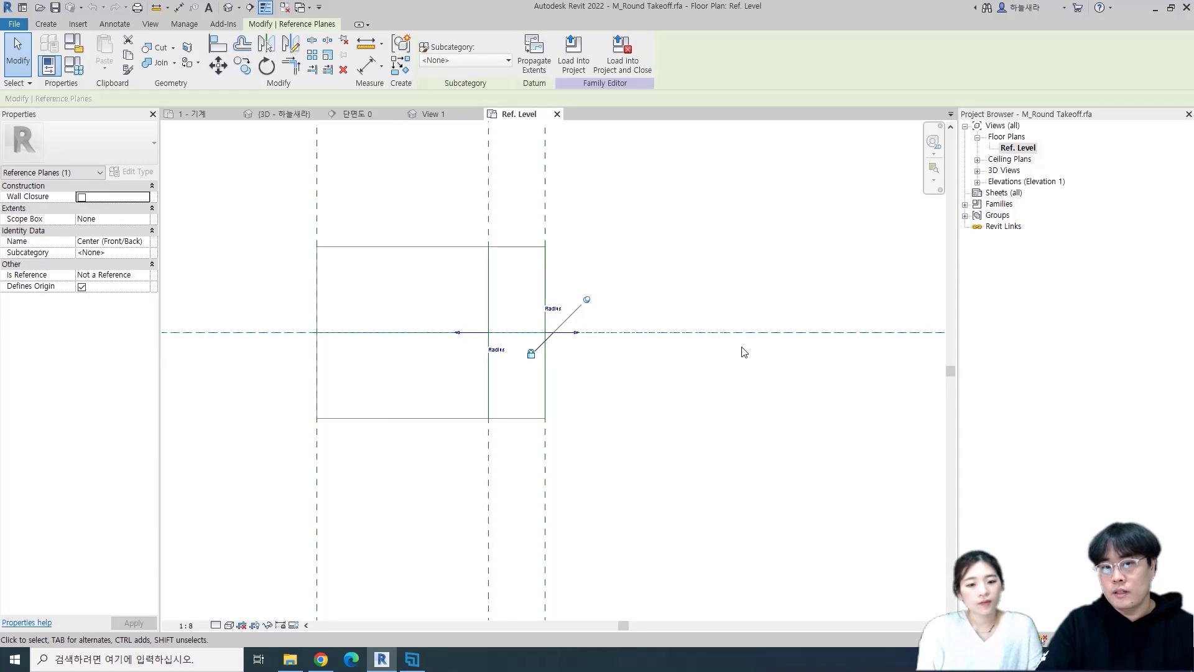
scroll(742, 352, down, 1)
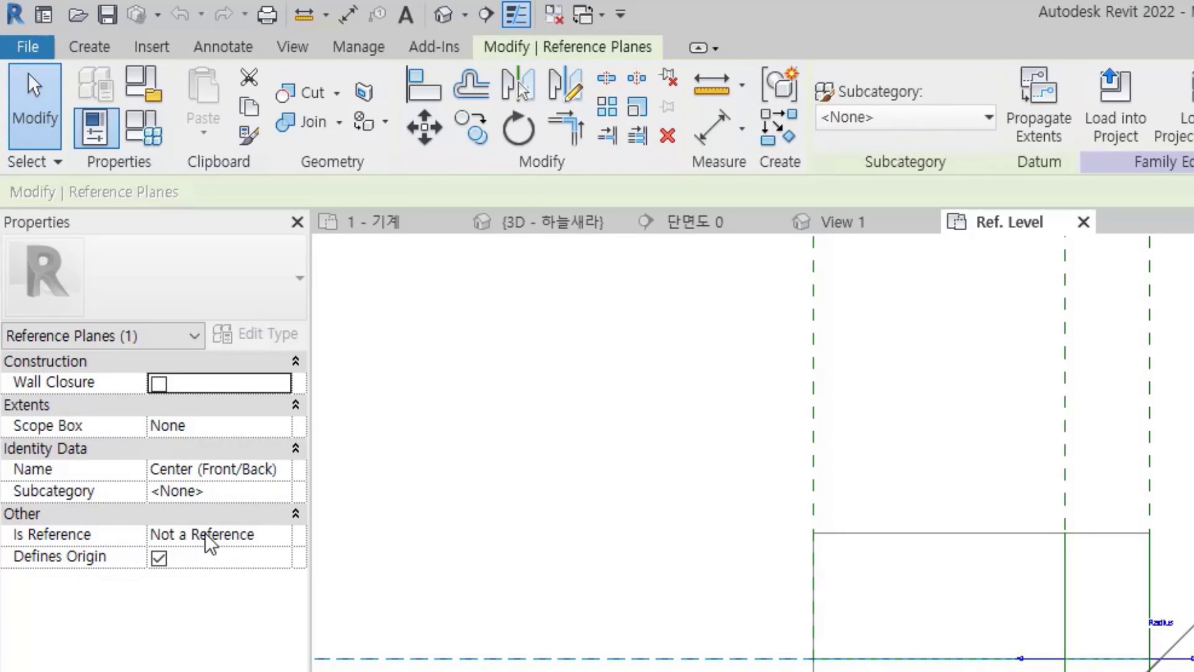
click(282, 536)
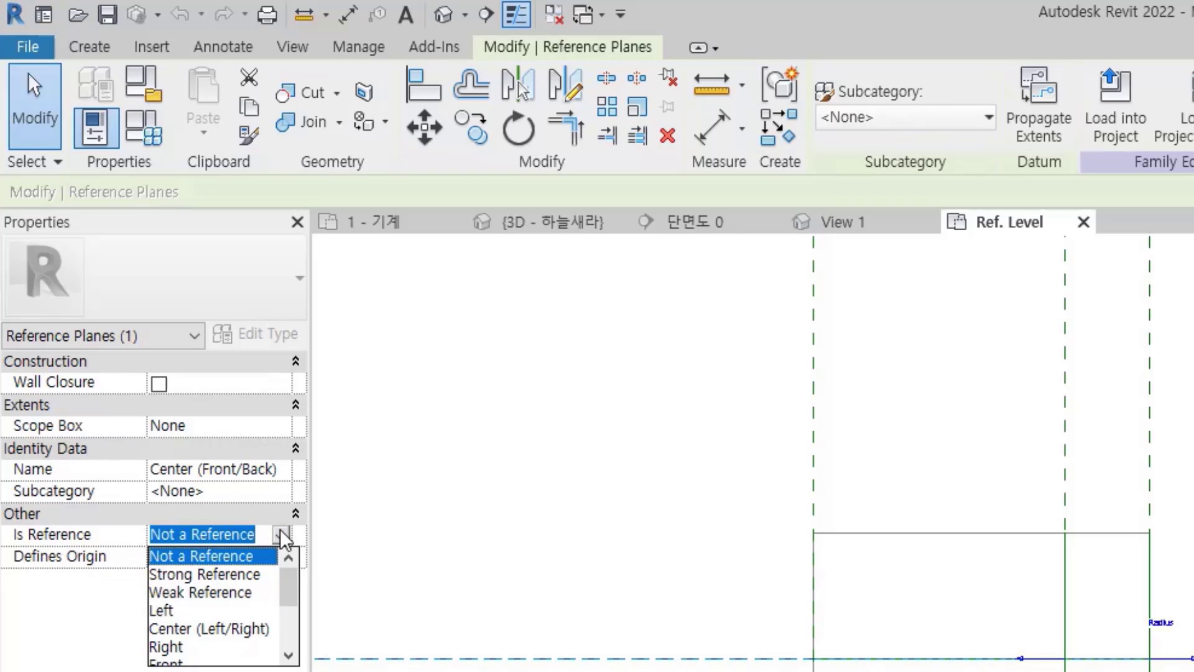
click(235, 573)
click(509, 546)
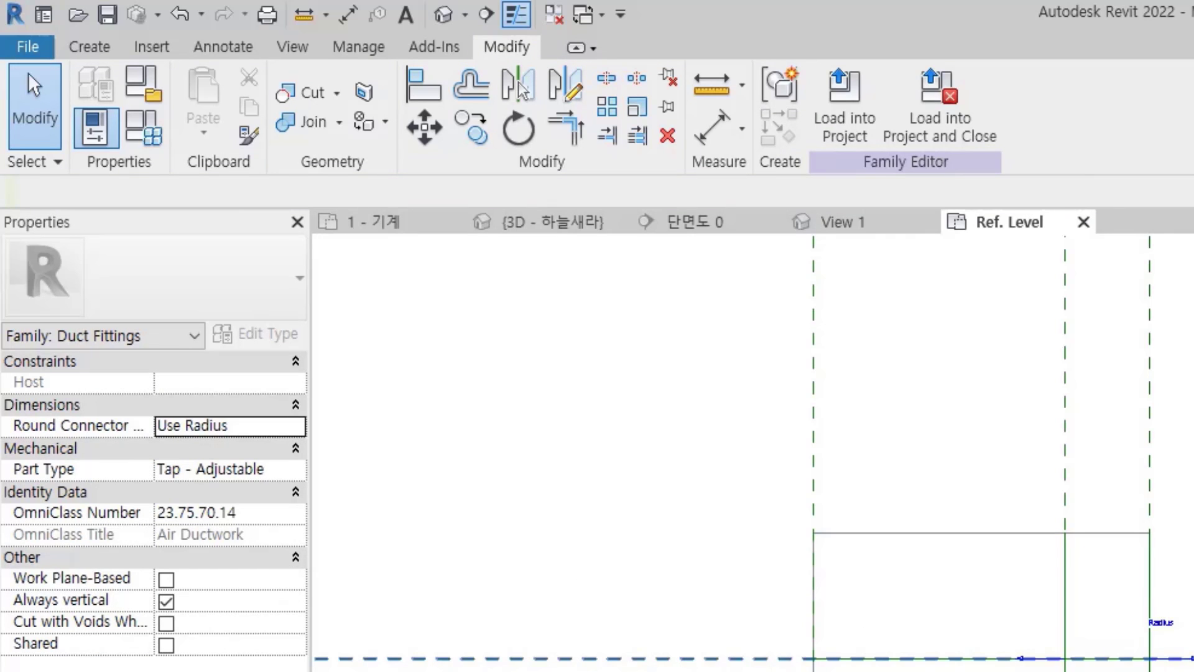
click(1181, 592)
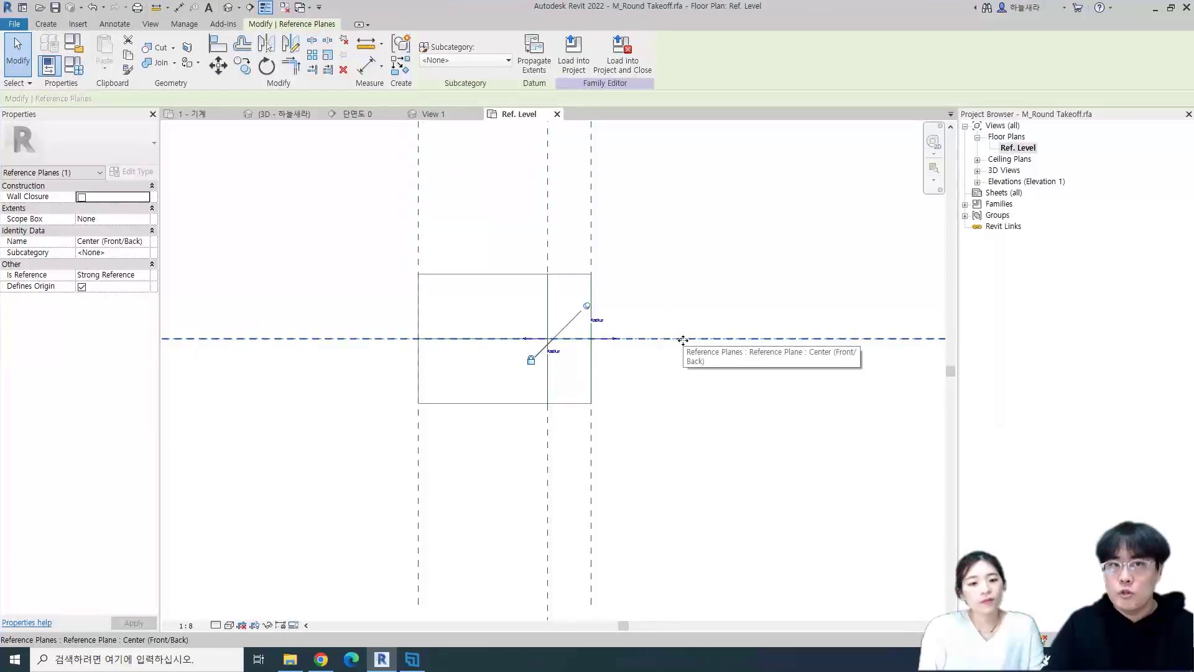
click(709, 322)
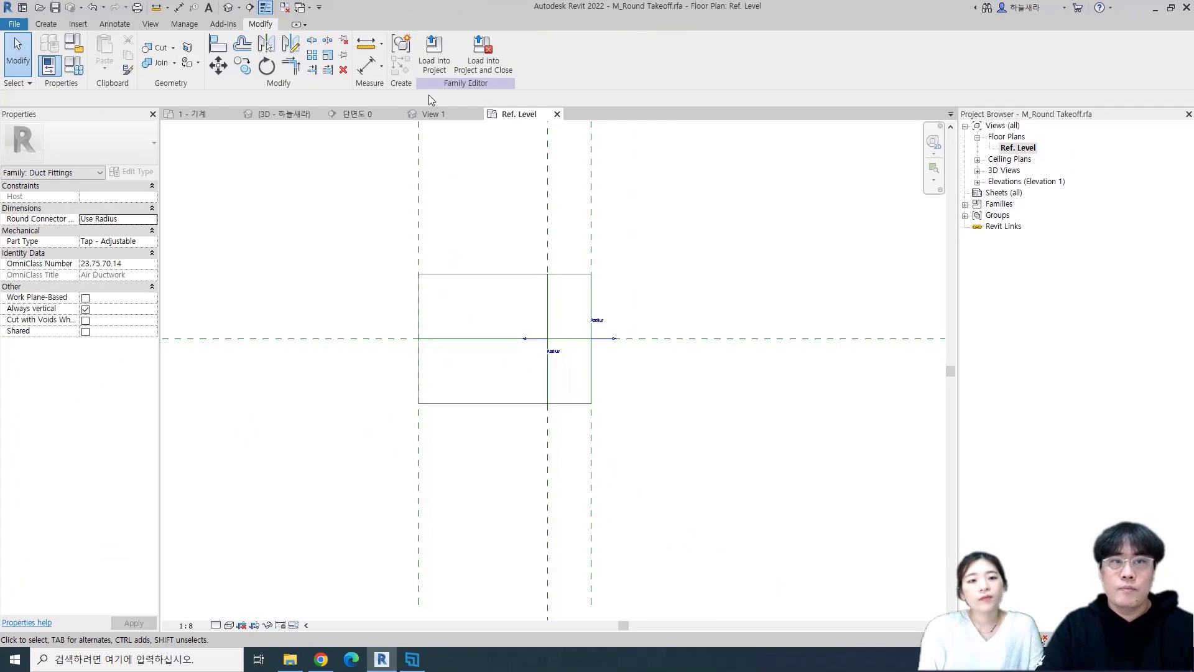
click(197, 114)
scroll(581, 312, down, 1)
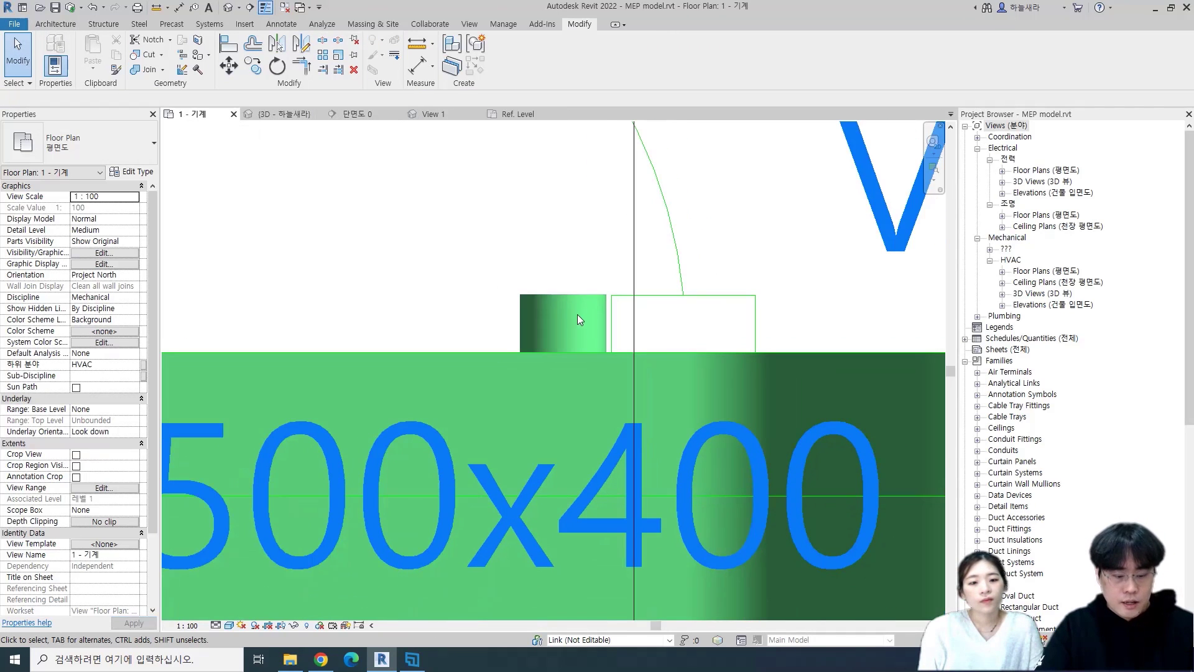
key(a)
key(l)
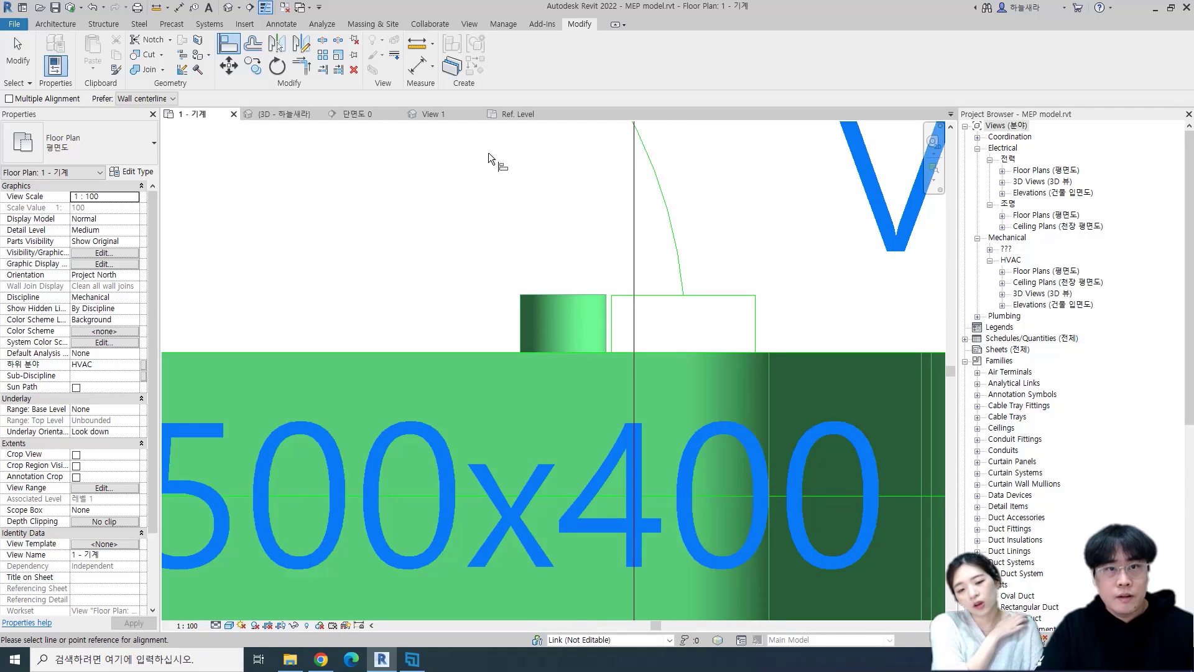
key(Escape)
click(518, 114)
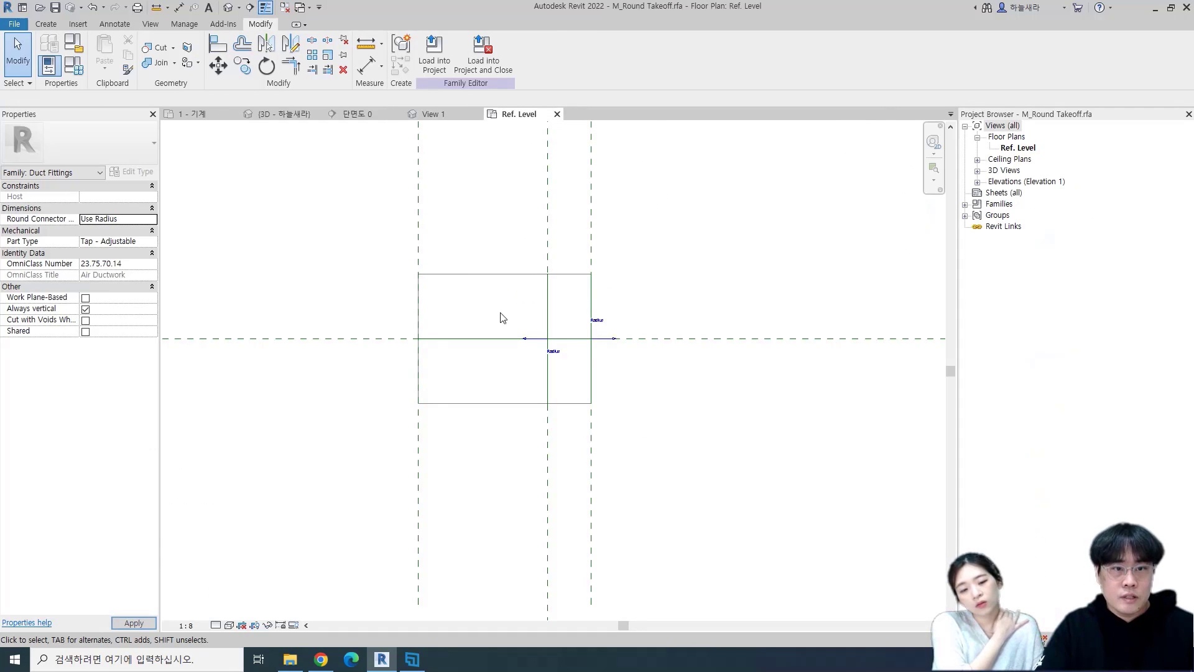
Load the edited M_Round Takeoff family into the MEP model project.
click(669, 339)
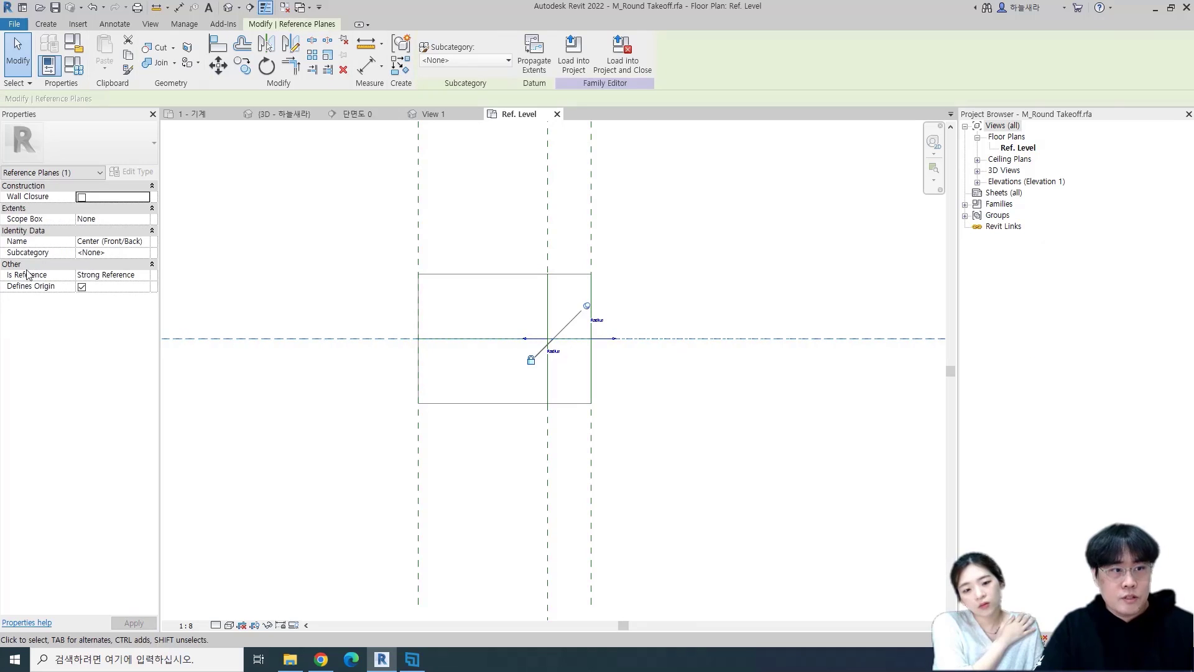
click(573, 56)
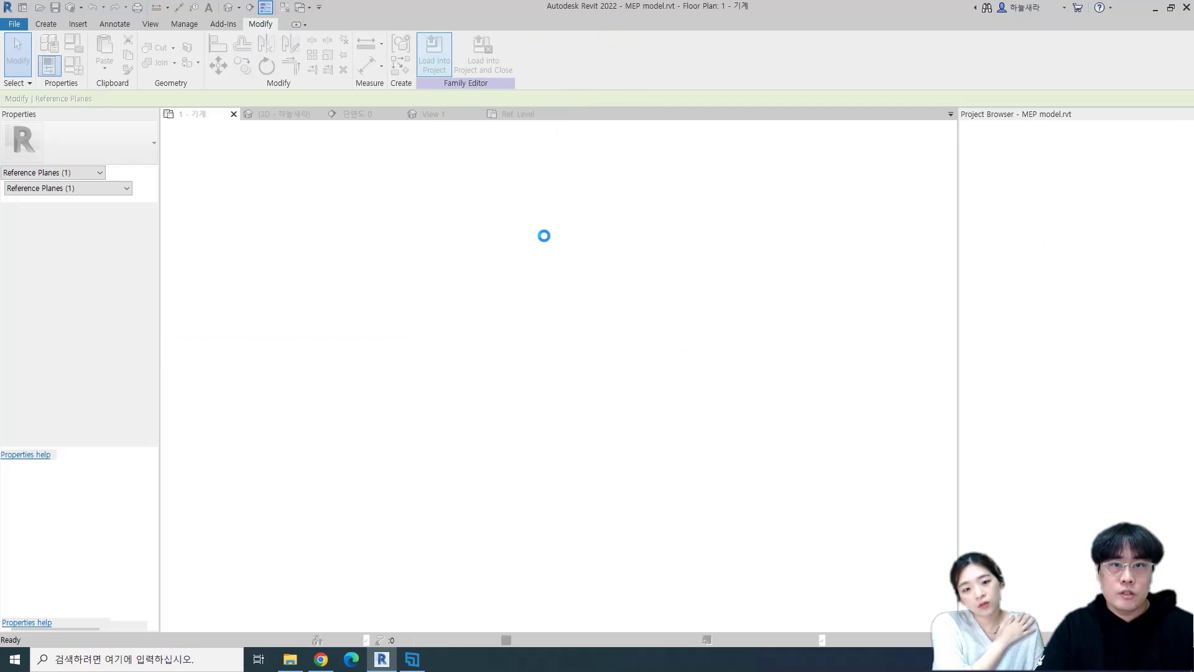
click(533, 337)
click(618, 344)
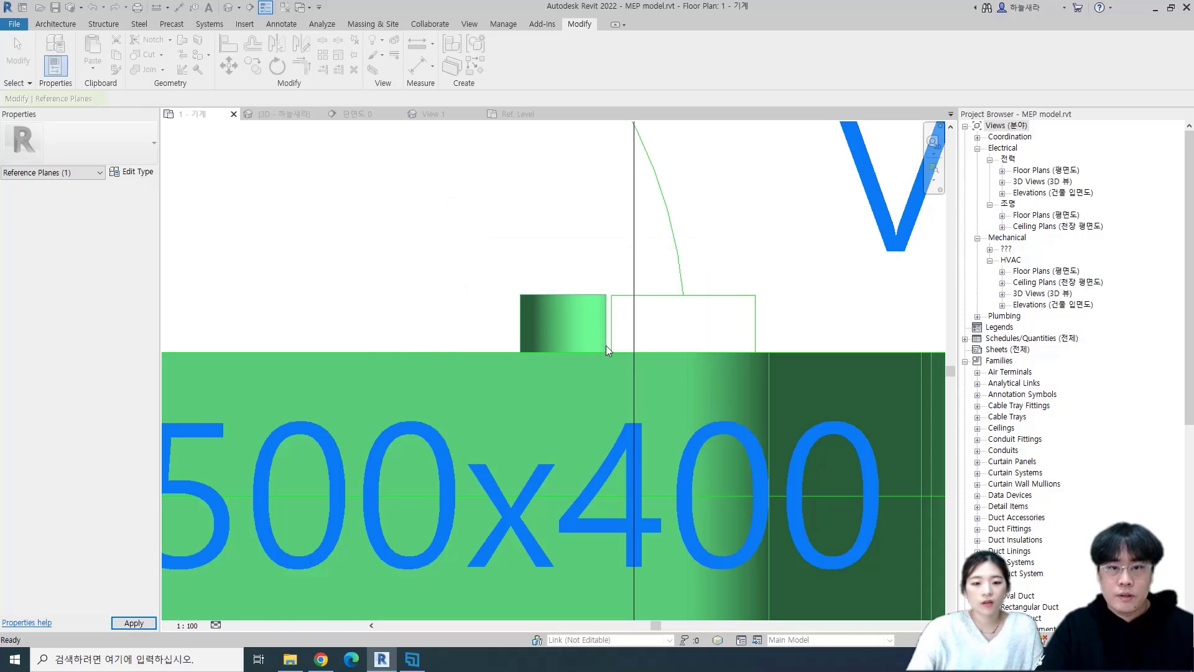
Align the centre of the lower round takeoff with the centre of the upper takeoff on the 500x400 duct.
key(a)
key(l)
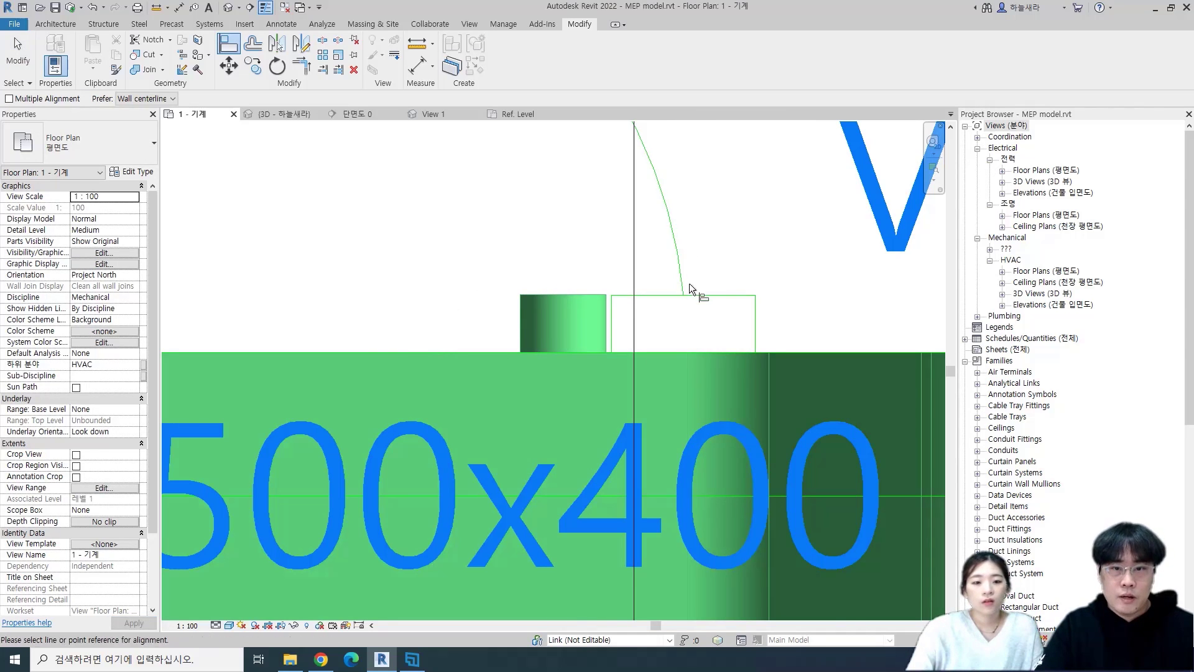
click(562, 319)
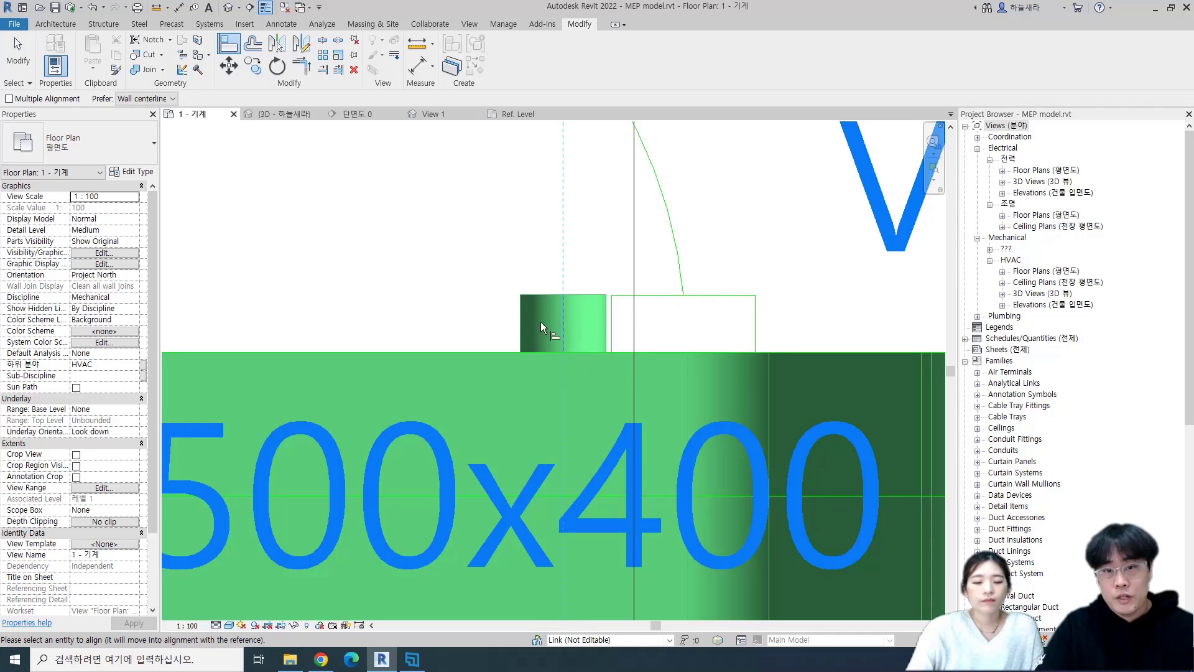
scroll(556, 312, down, 2)
middle_drag(587, 403, 608, 315)
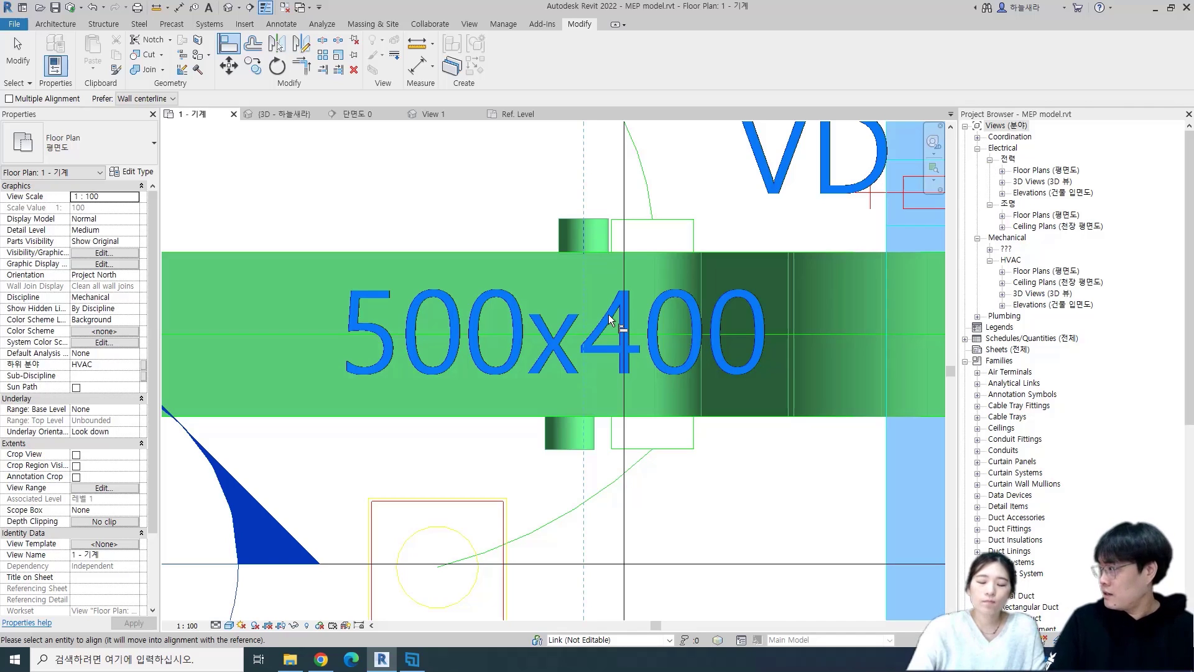
click(573, 437)
key(Escape)
key(Escape)
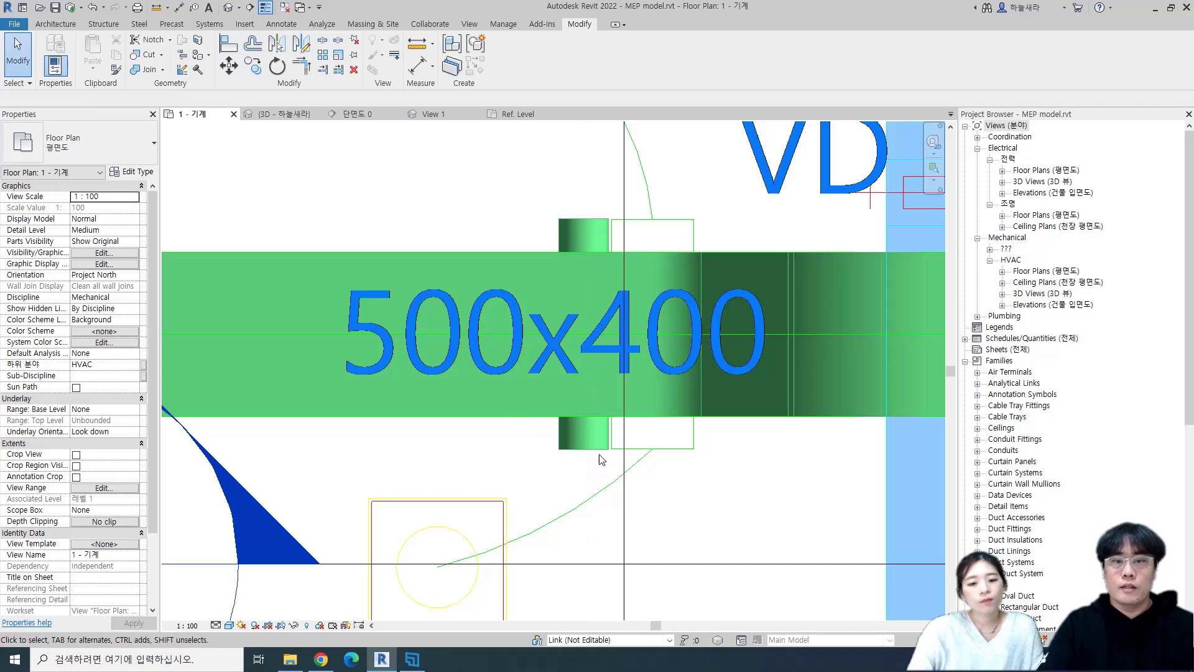
Place a trial M_공급 디퓨져 400 x 400 면 150 x 150 연결 air terminal beside the underlaid diffuser above the 500x400 duct, and delete it.
scroll(585, 460, down, 3)
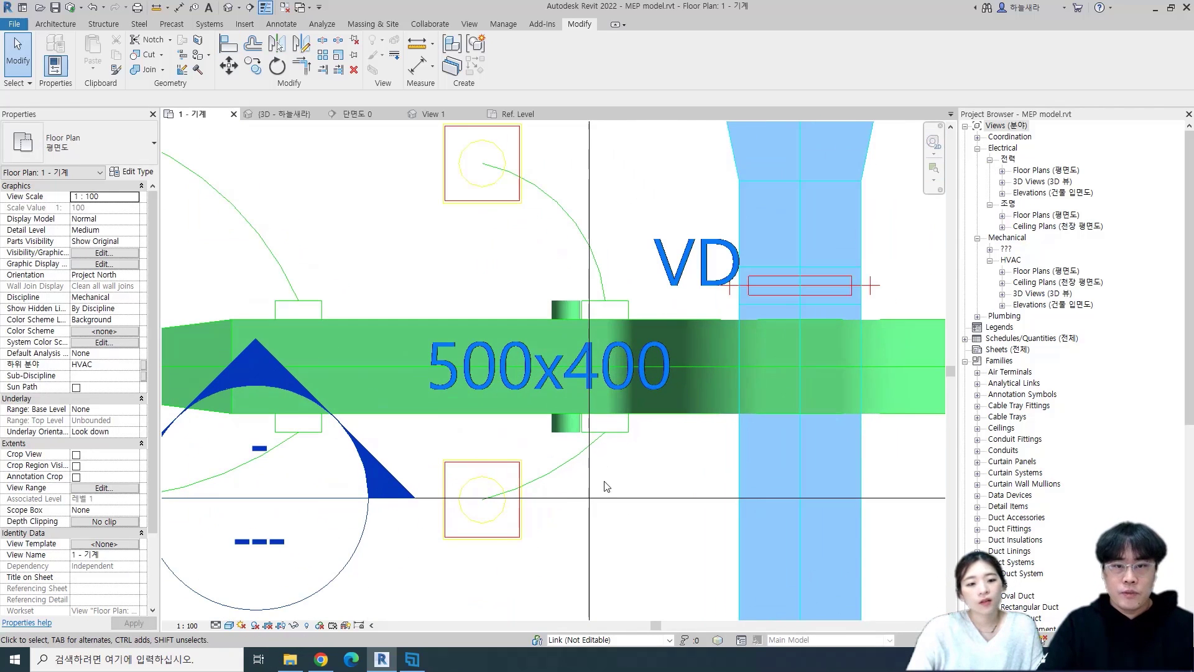
middle_drag(463, 181, 533, 248)
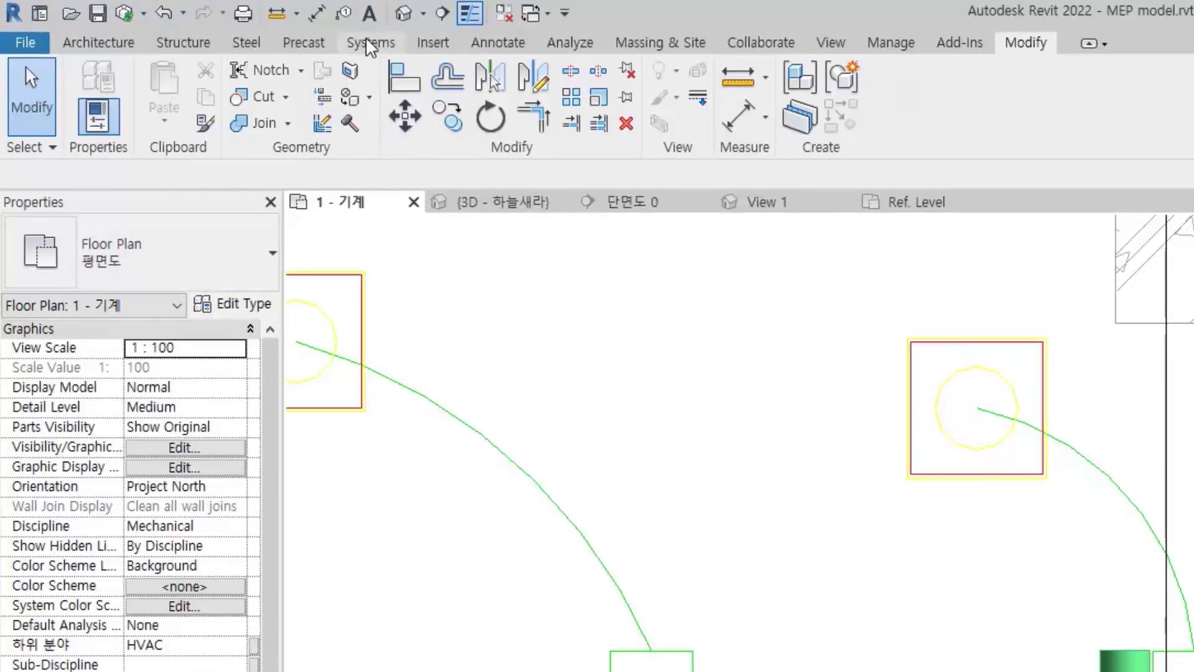
click(371, 41)
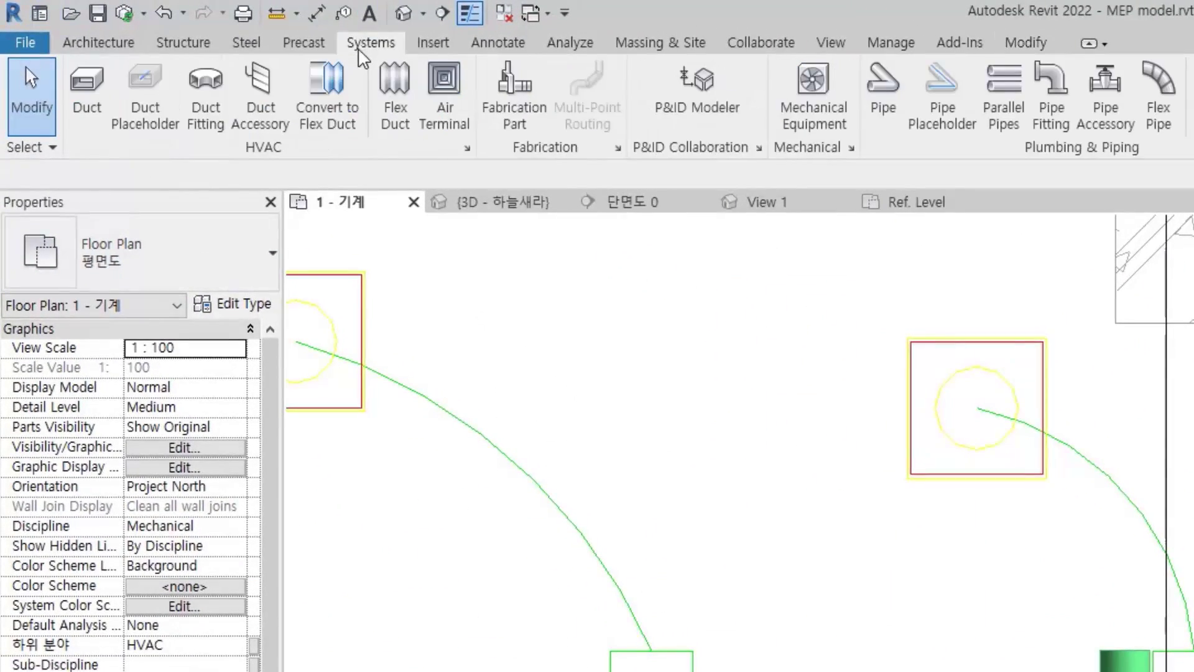
click(439, 115)
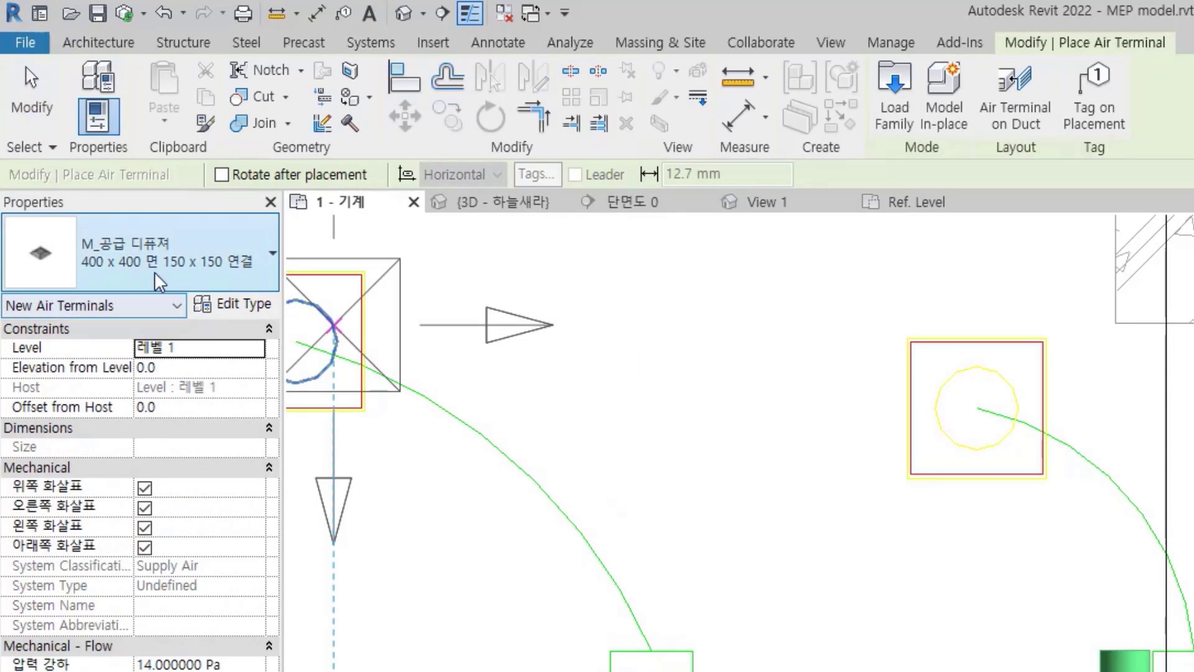
click(195, 262)
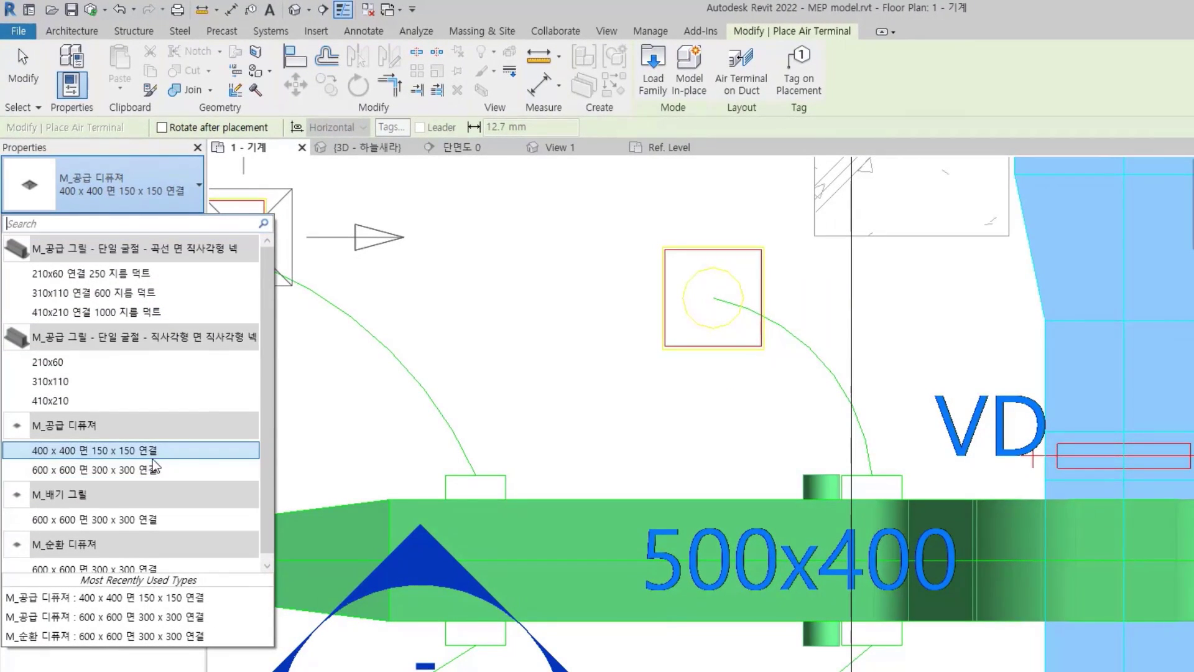
click(575, 313)
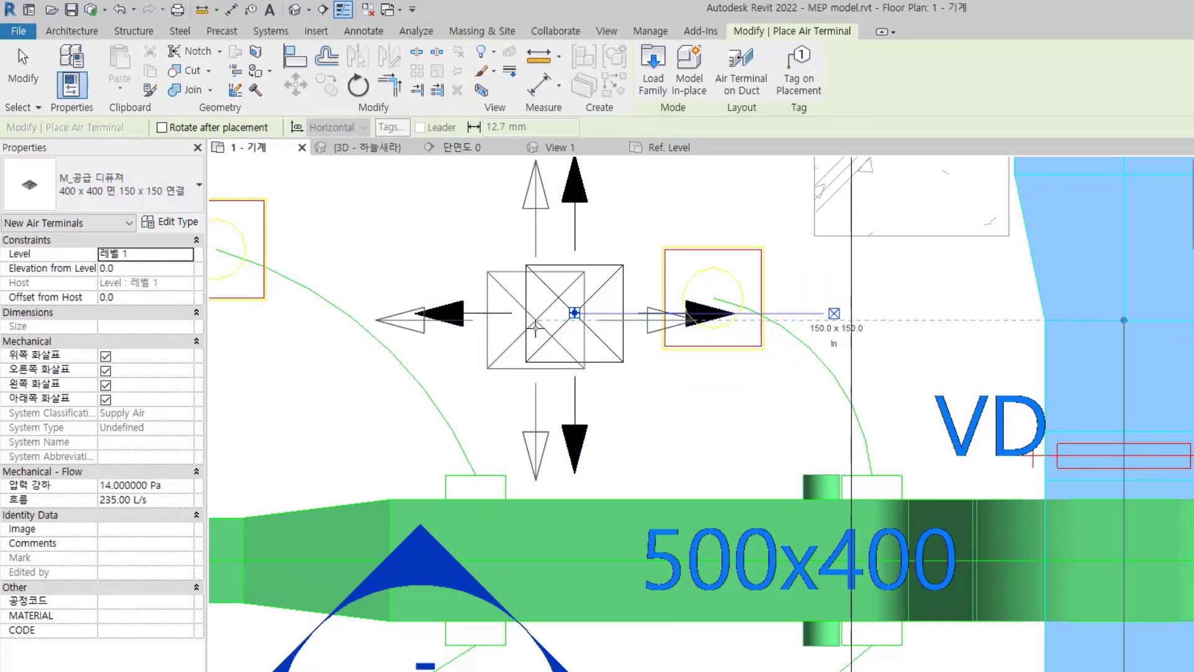
key(Escape)
key(Escape)
click(587, 339)
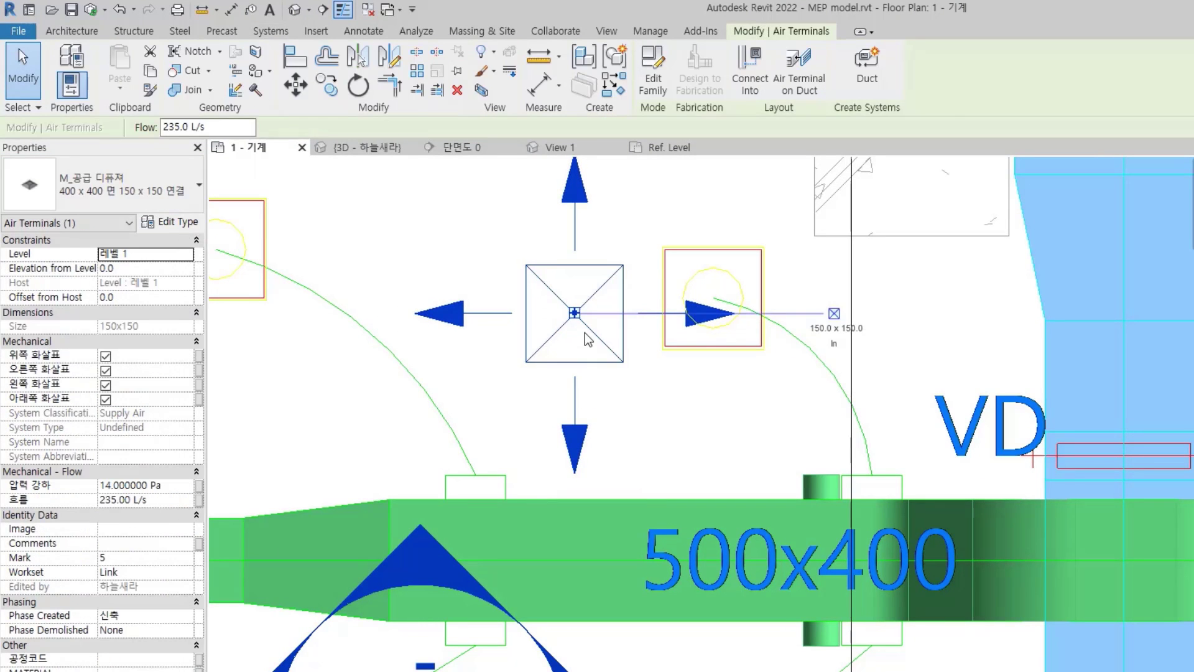
key(Delete)
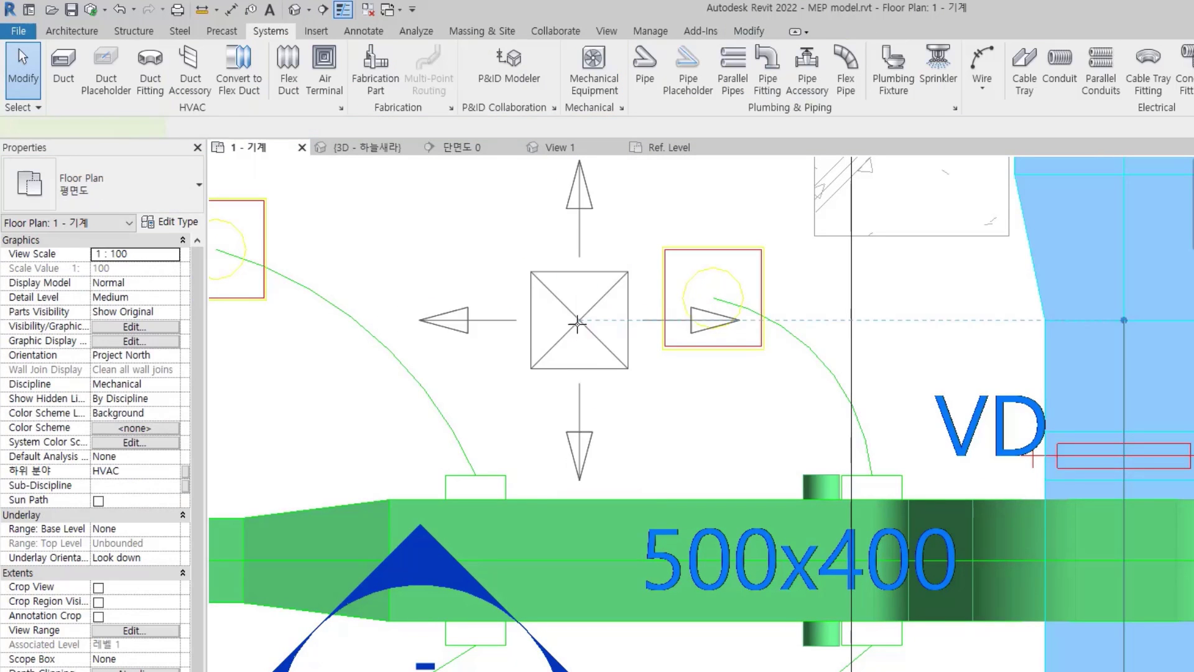
Place M_공급 디퓨져 400 x 400 면 150 x 150 연결 air terminals on the underlaid diffusers above and below the 500x400 duct.
key(a)
key(t)
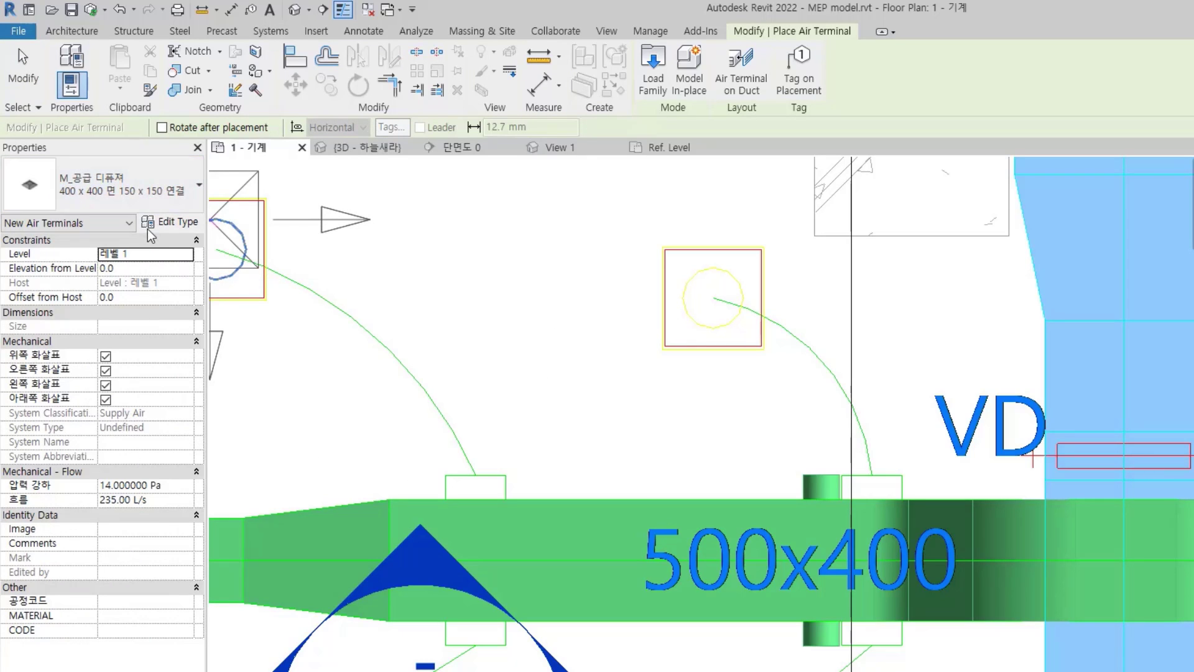
click(165, 199)
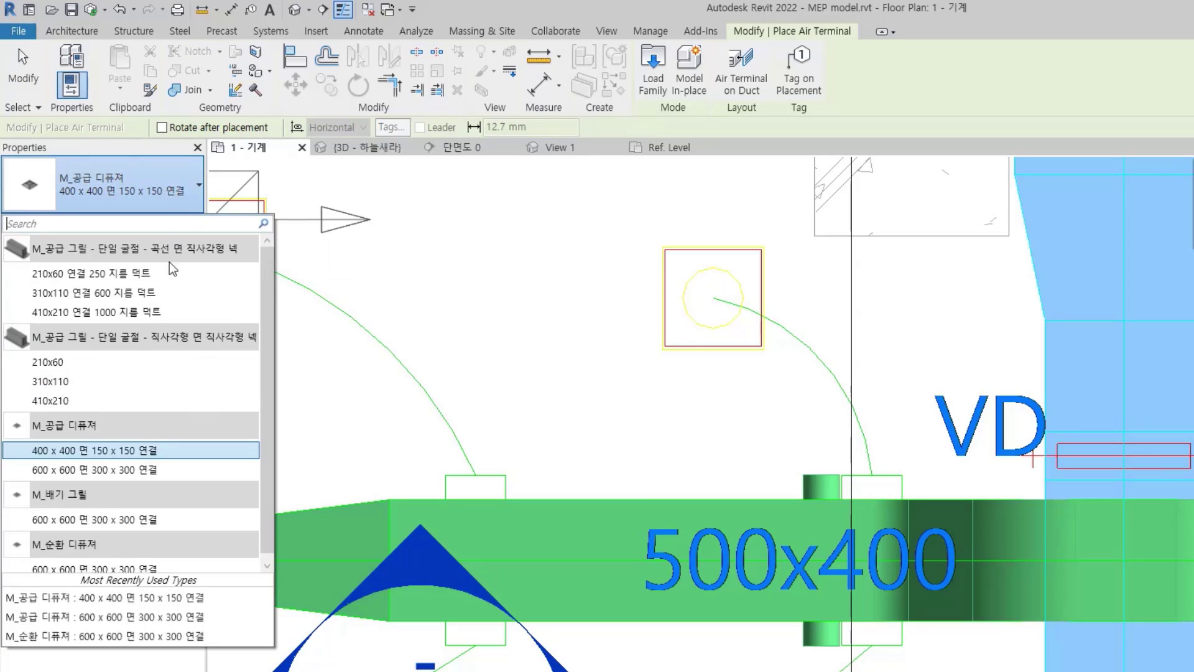
scroll(180, 526, down, 1)
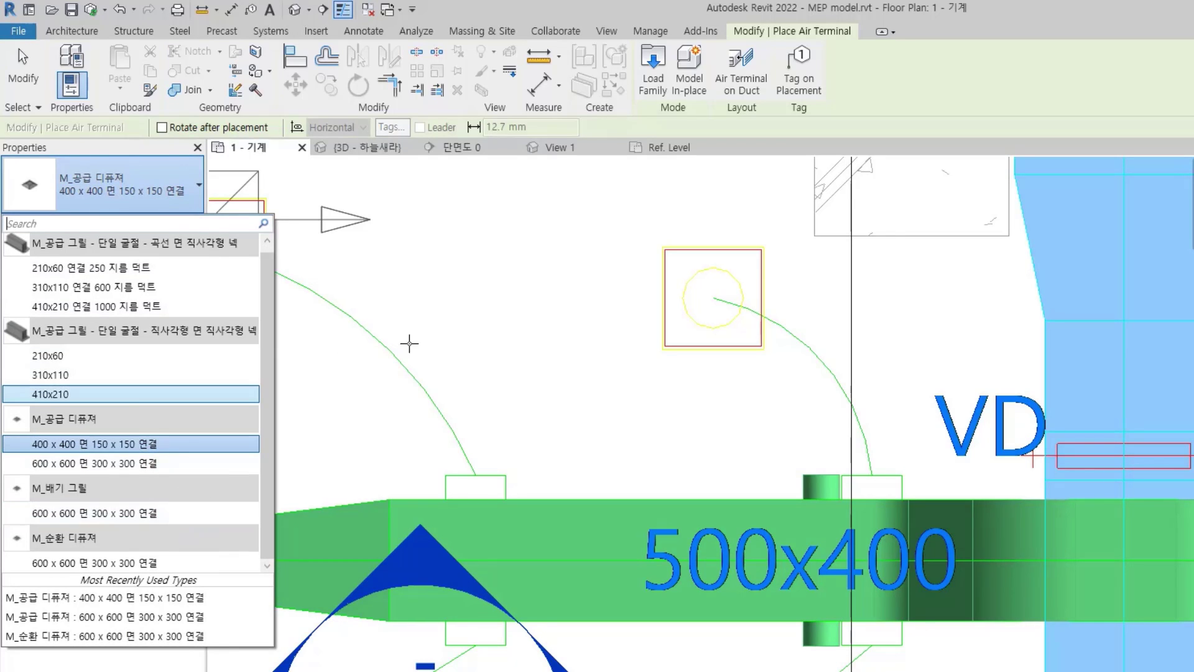
middle_drag(507, 339, 607, 407)
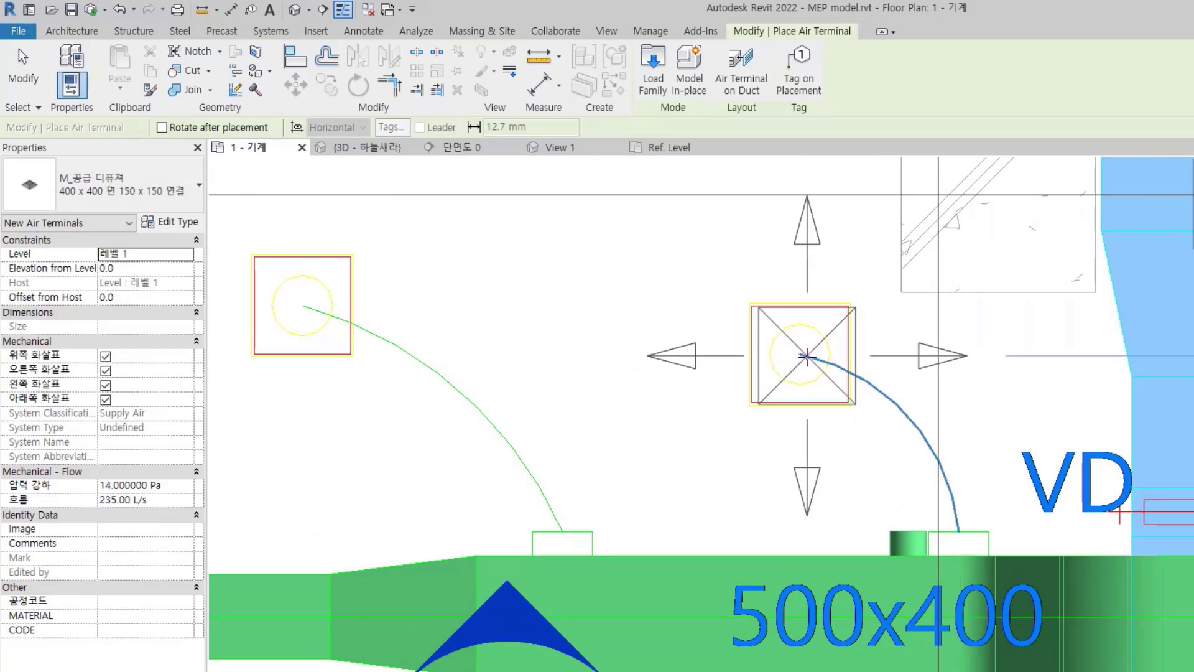
click(799, 354)
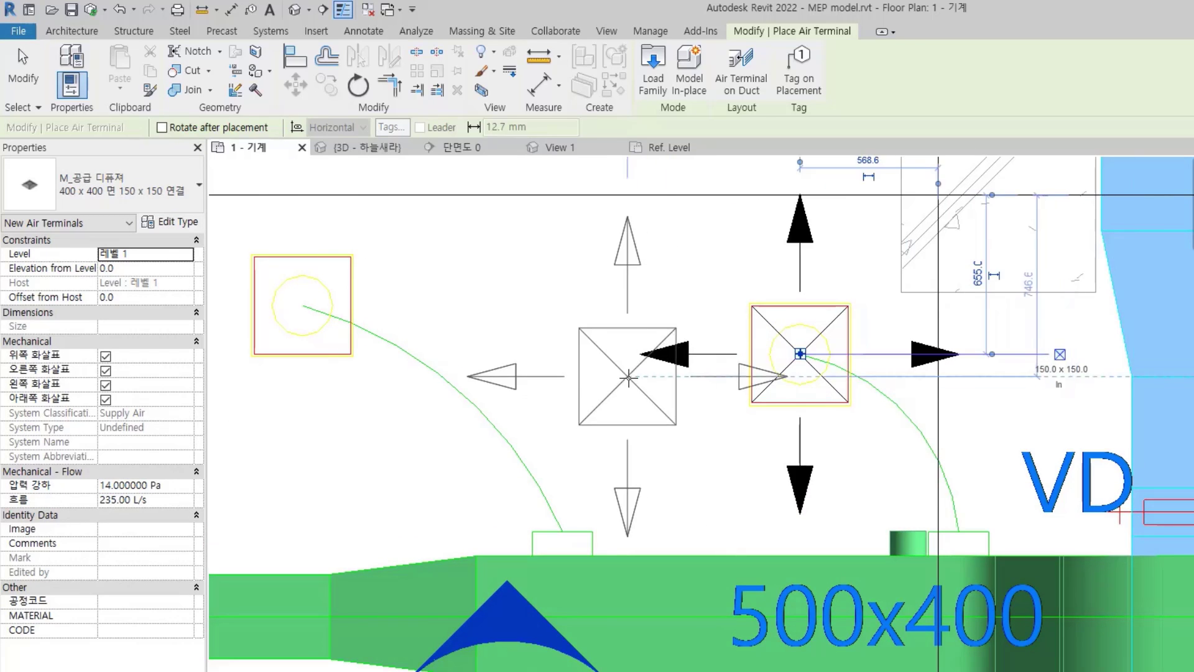
scroll(628, 377, down, 2)
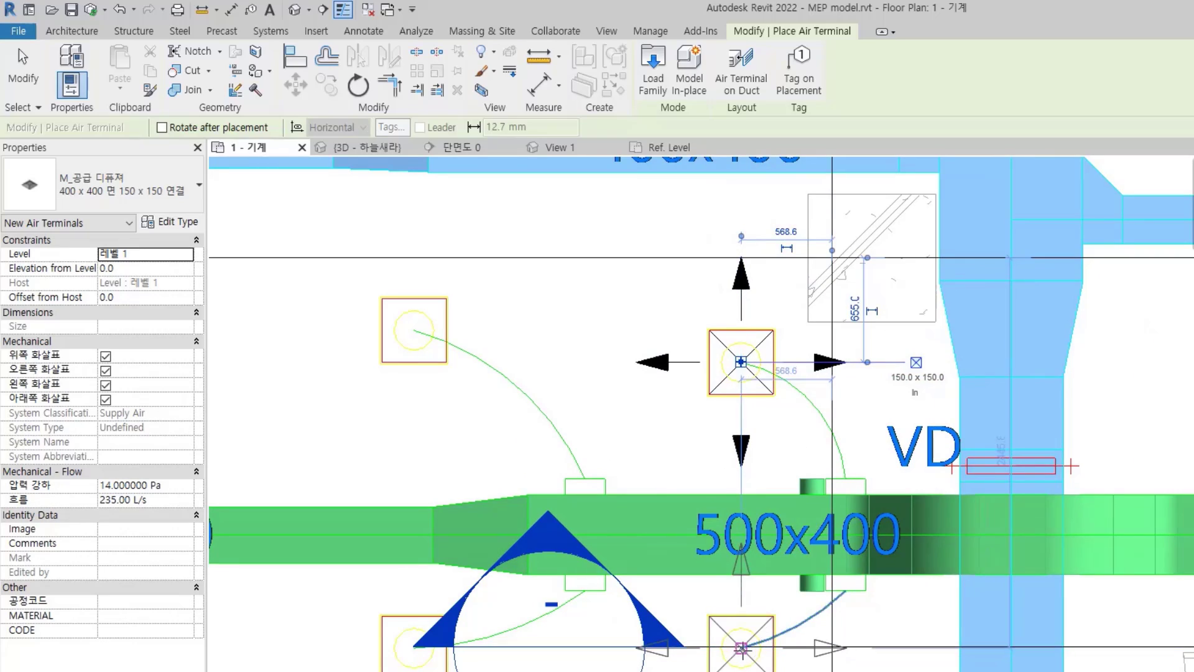
click(742, 647)
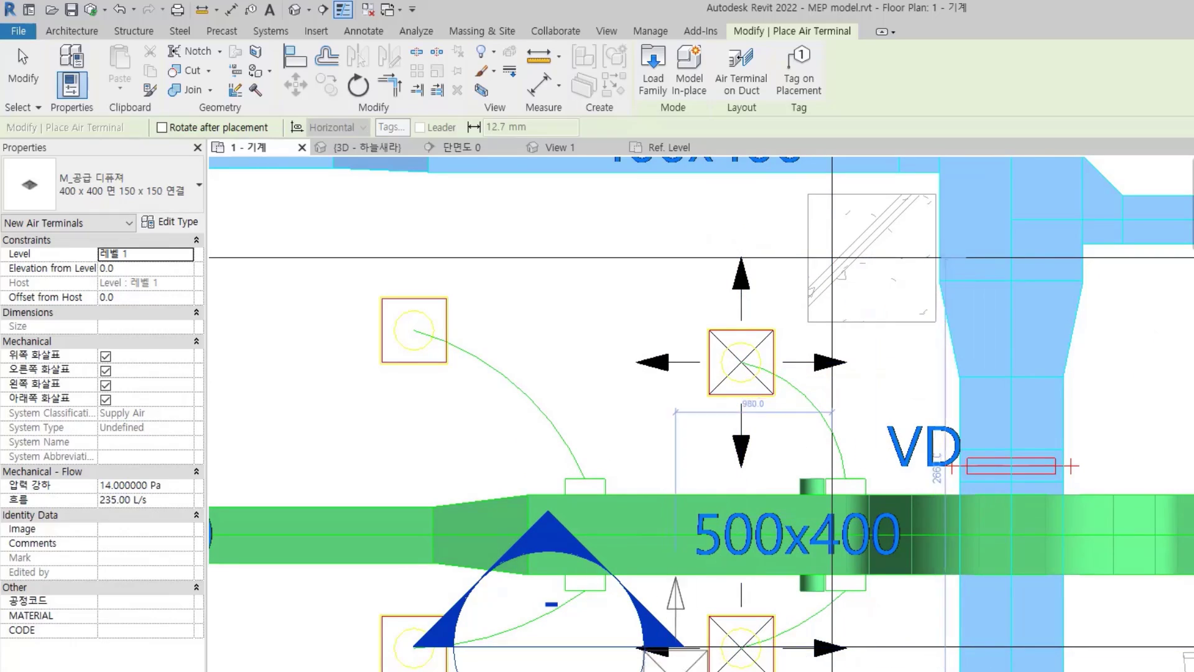
key(Escape)
key(Escape)
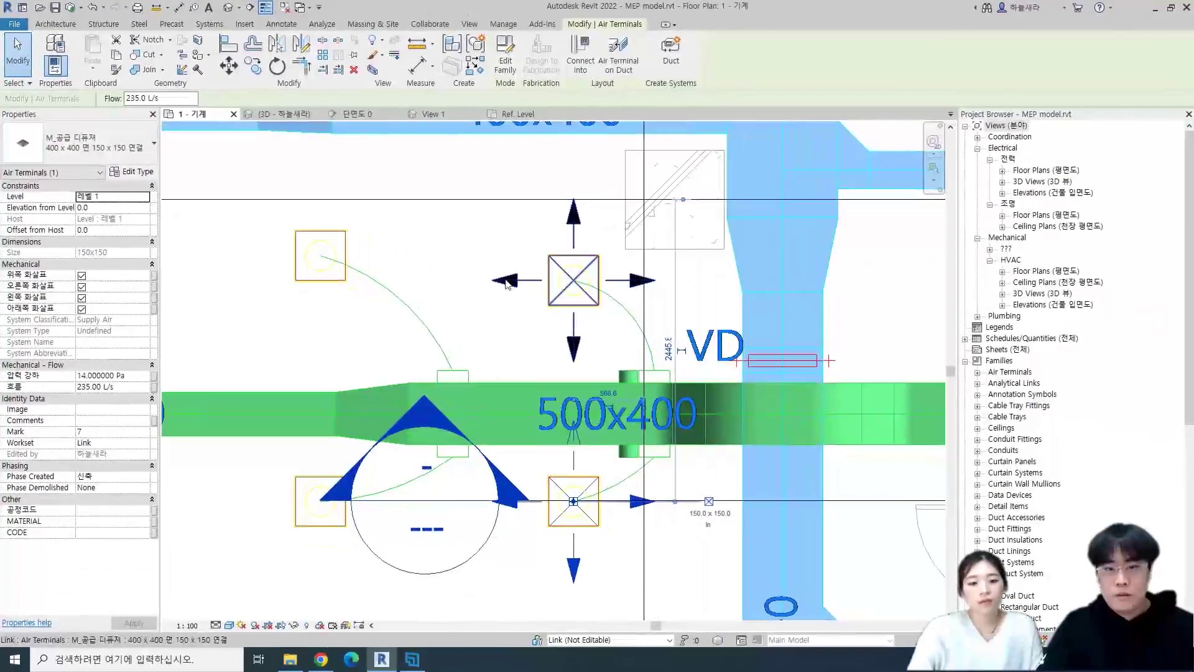
Set the Offset from Host of both placed supply diffusers to 2500.
ctrl+click(511, 283)
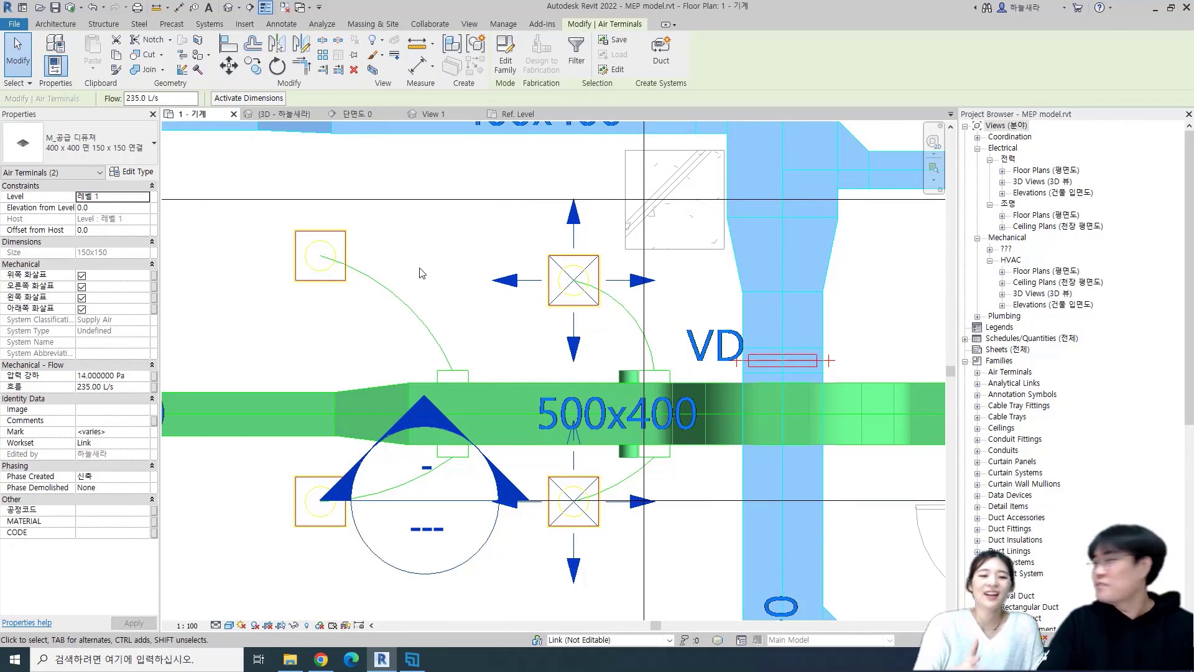
click(99, 230)
text(250)
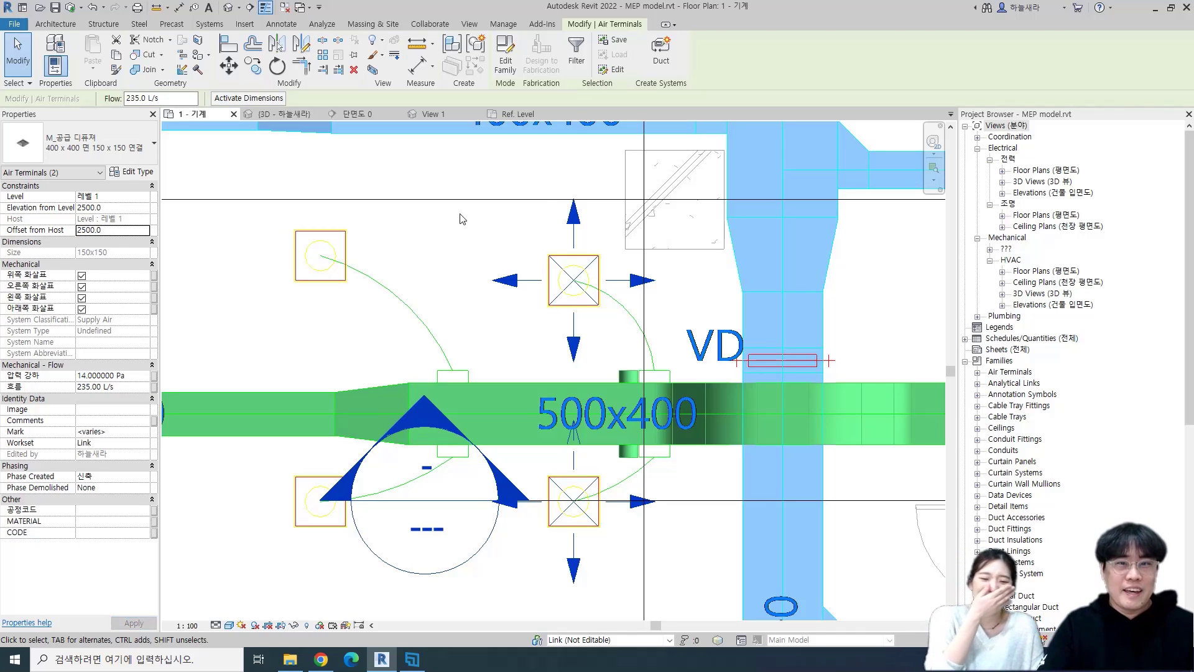
click(528, 255)
Examine the elevation and host offset properties of the supply diffuser above the 500x400 duct and of a new air terminal.
click(521, 292)
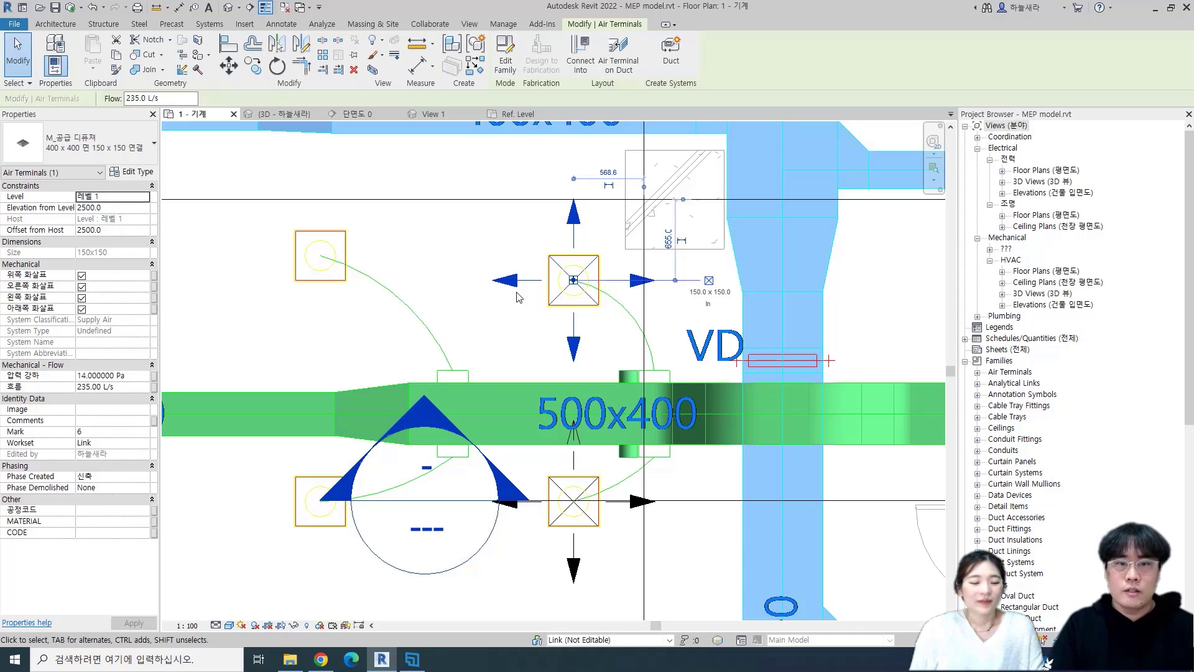
click(445, 248)
key(a)
key(t)
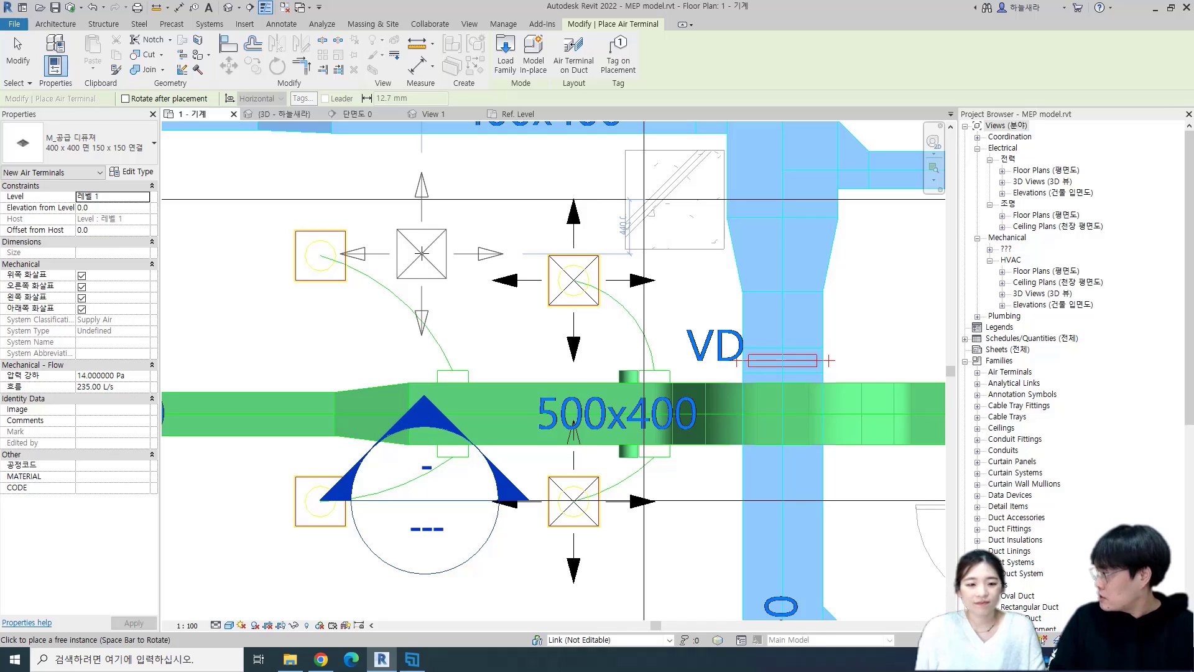
key(Escape)
key(Escape)
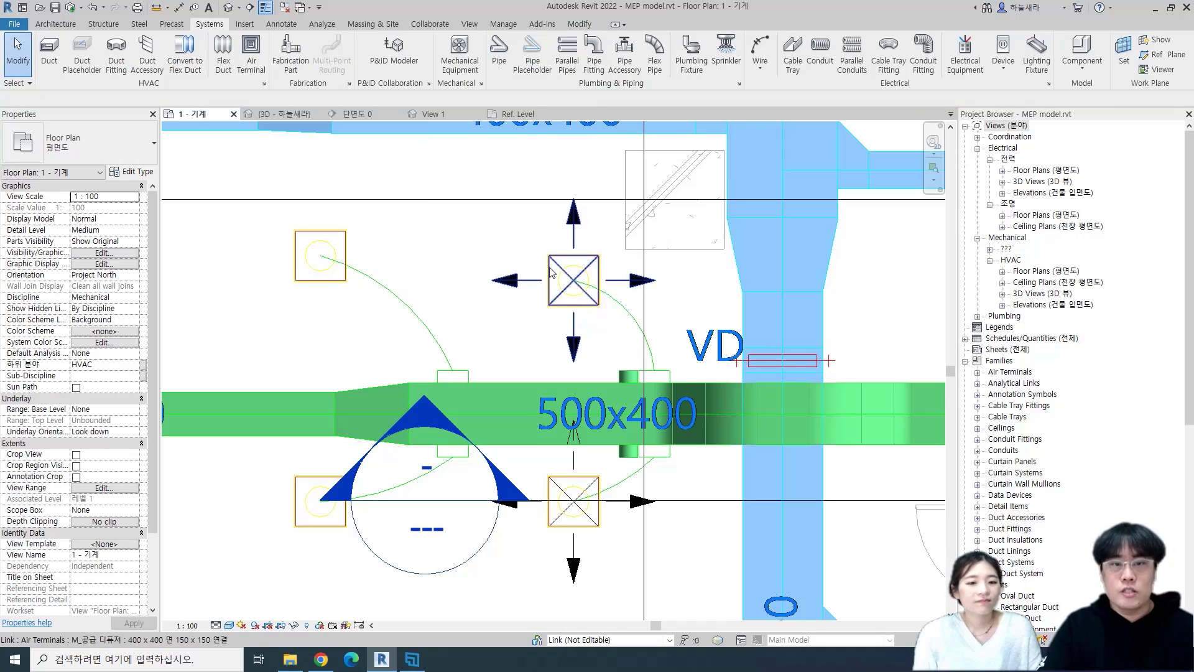
click(499, 277)
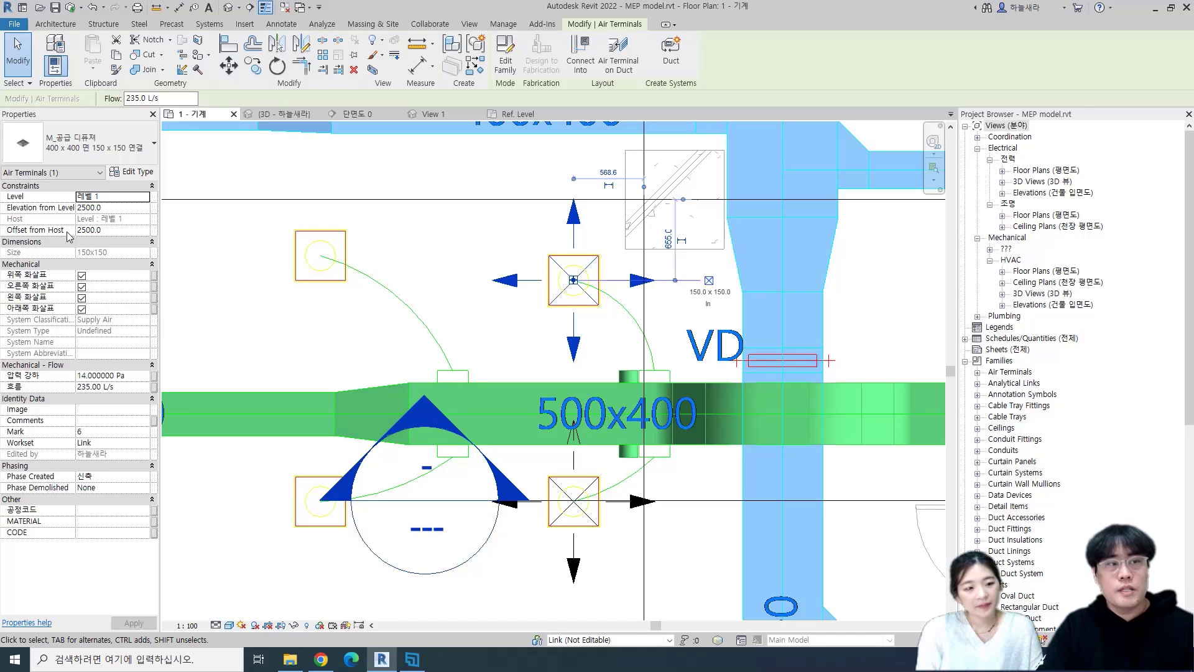
click(485, 275)
click(557, 272)
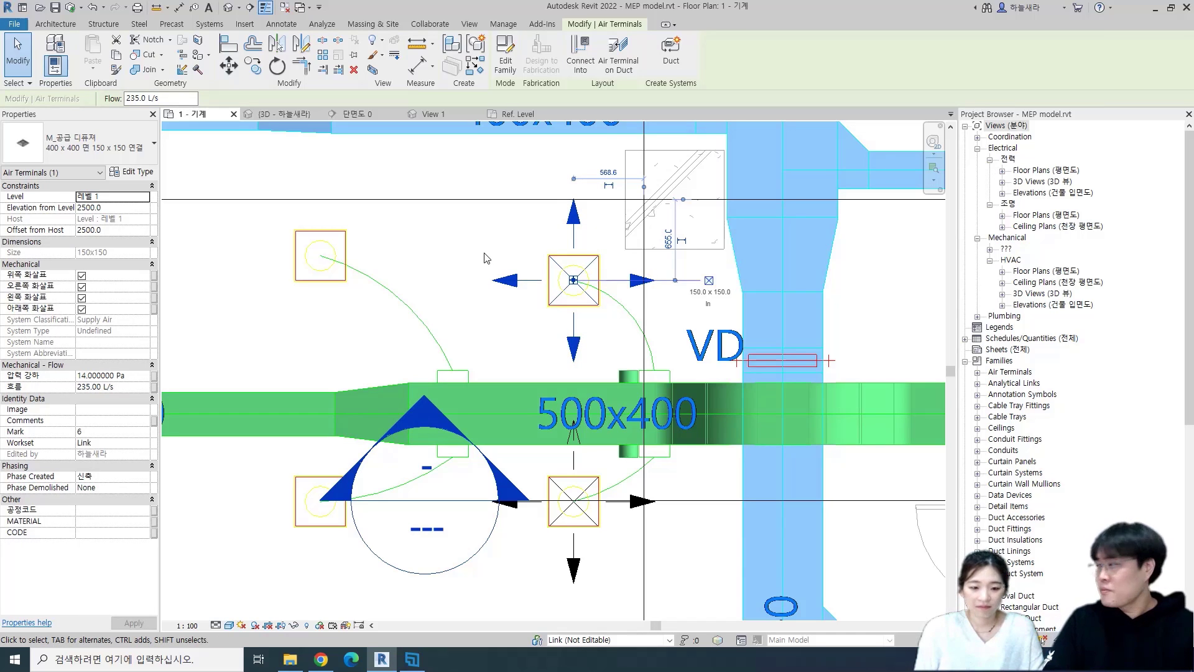
click(599, 353)
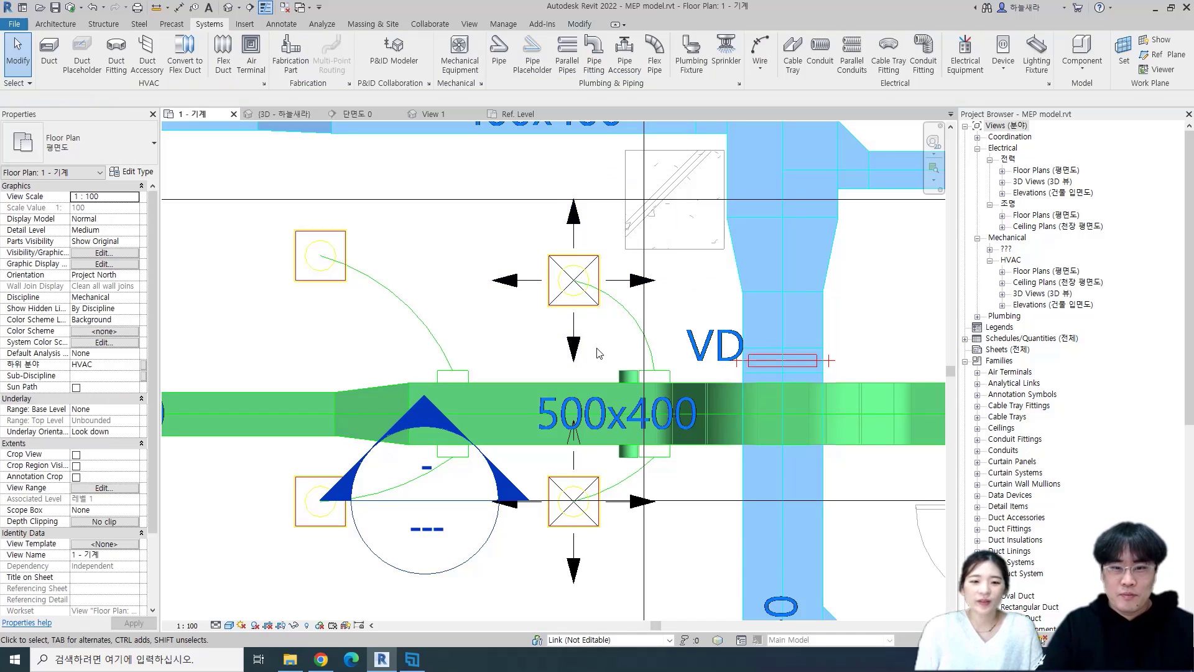
Draw a 150 mm round flex duct from the upper diffuser's connector to the upper round takeoff at a middle elevation of 3400 mm.
scroll(607, 360, up, 3)
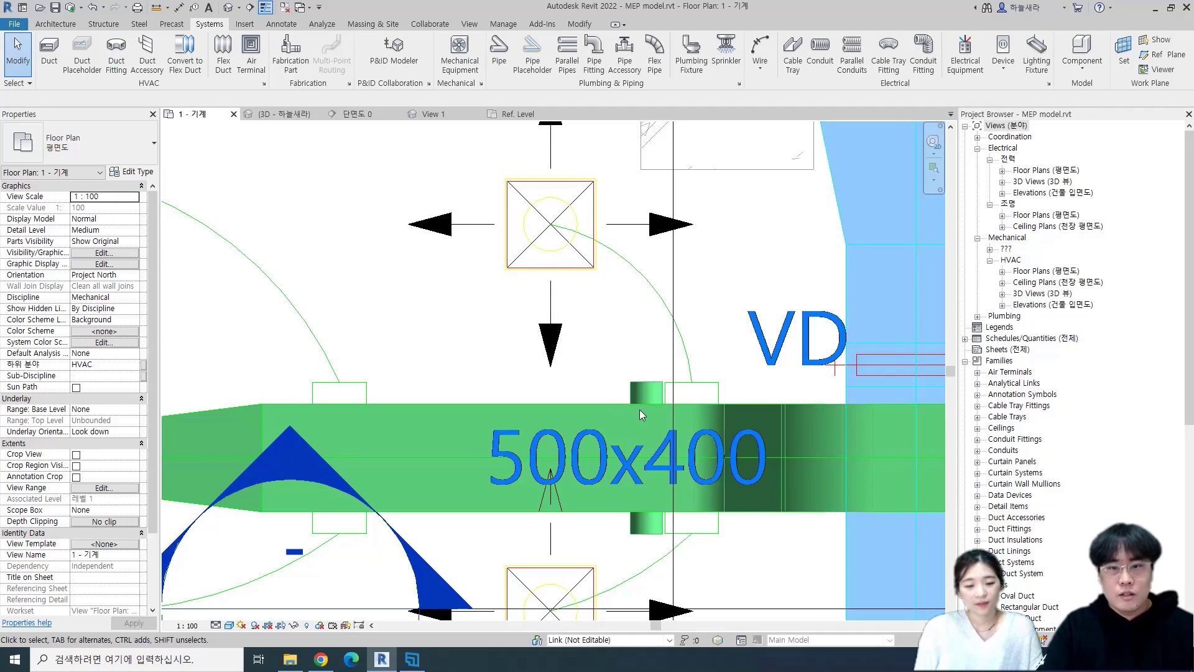
click(548, 329)
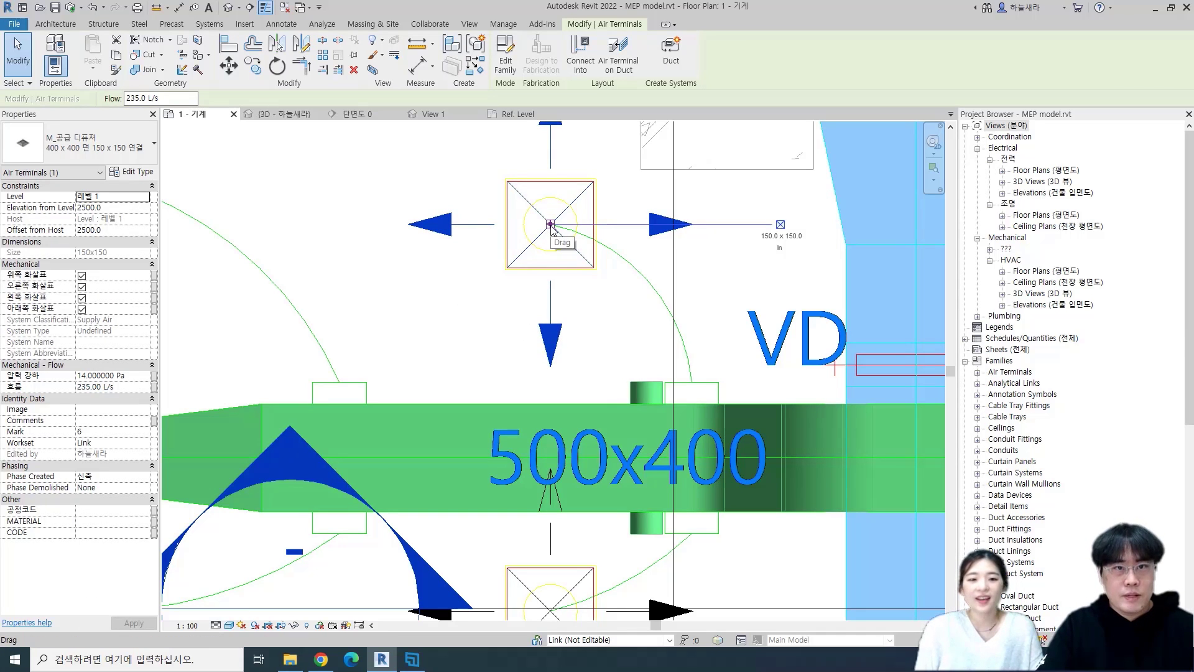
right_click(551, 226)
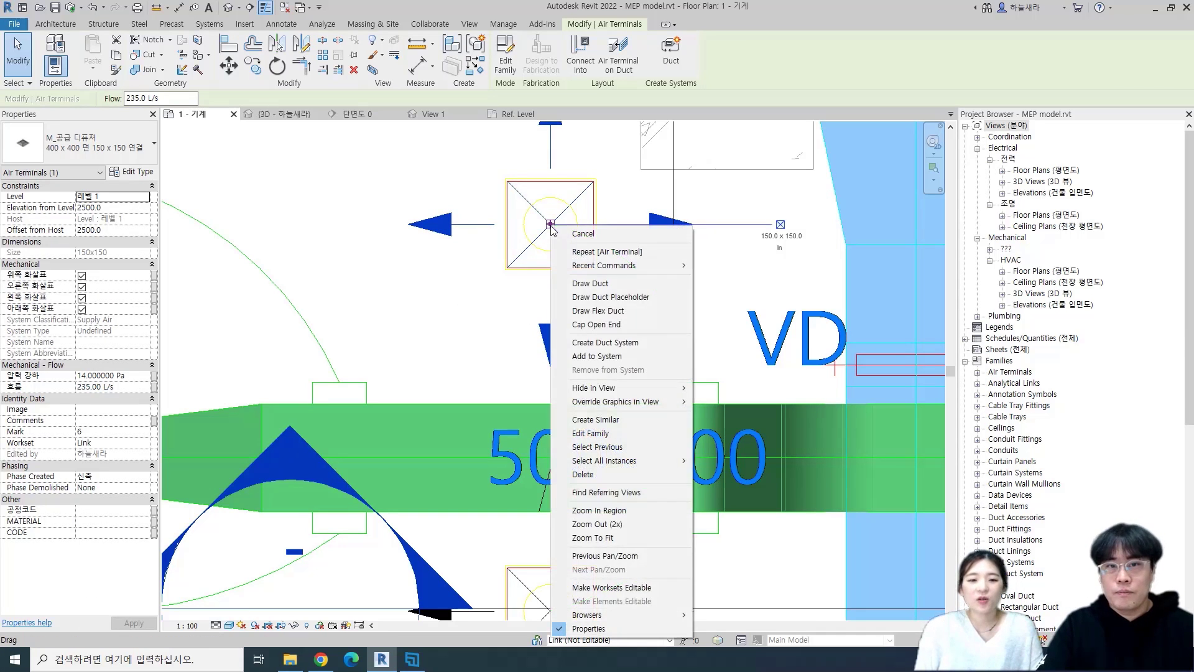
click(610, 311)
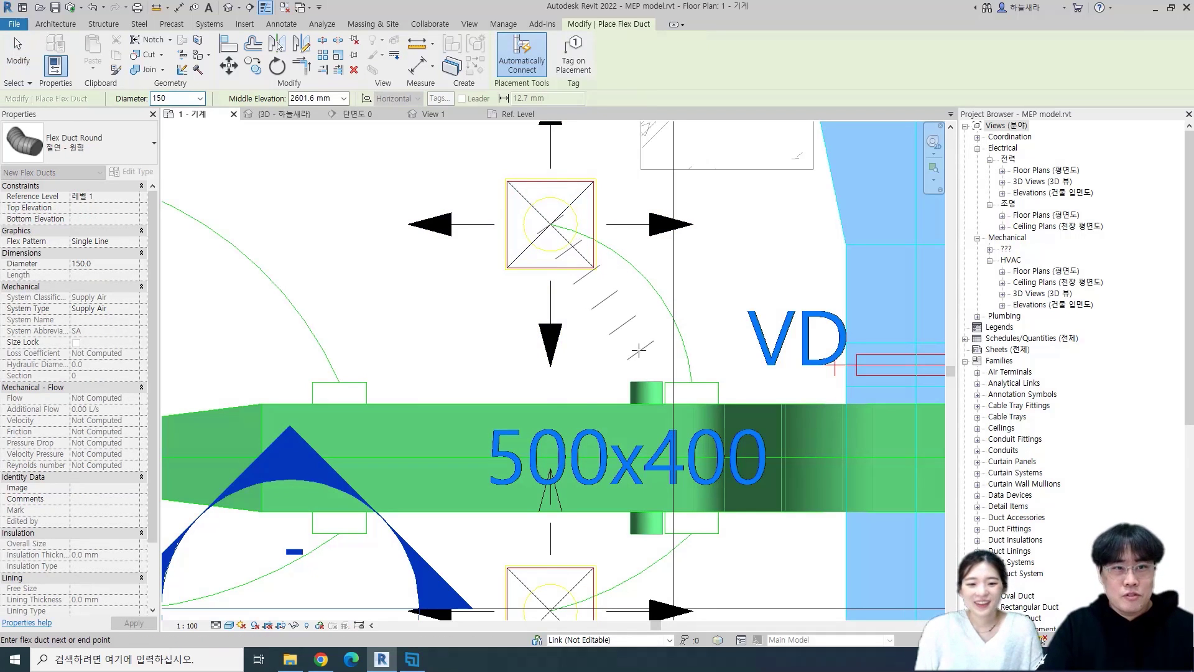
click(332, 99)
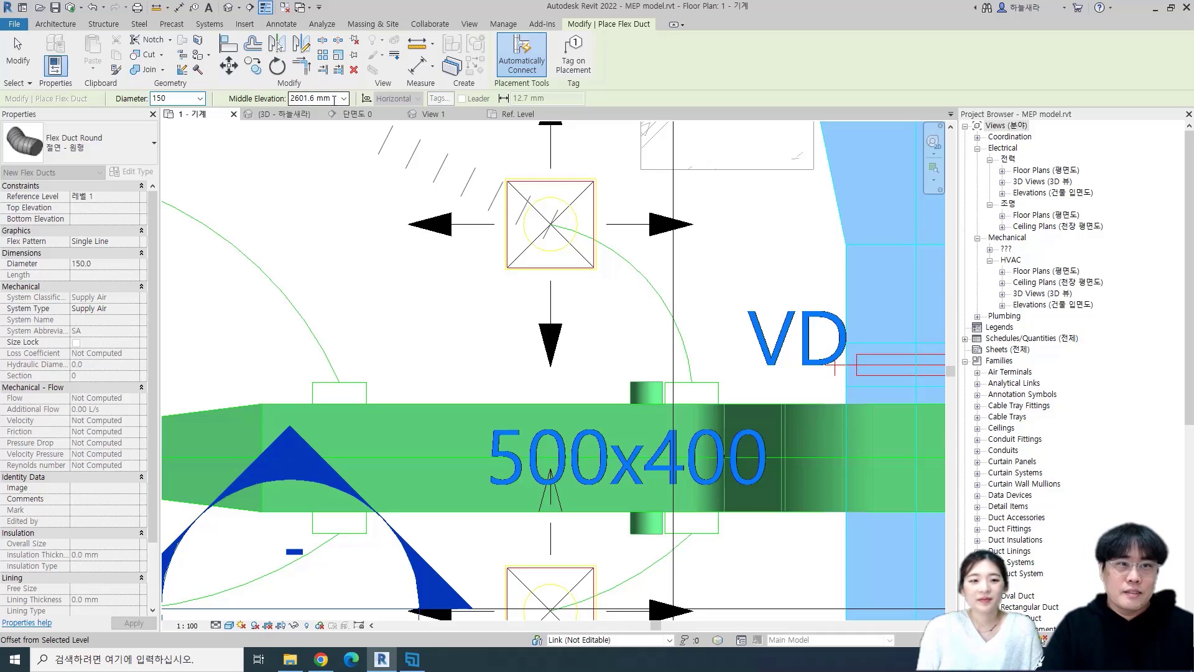
text(3)
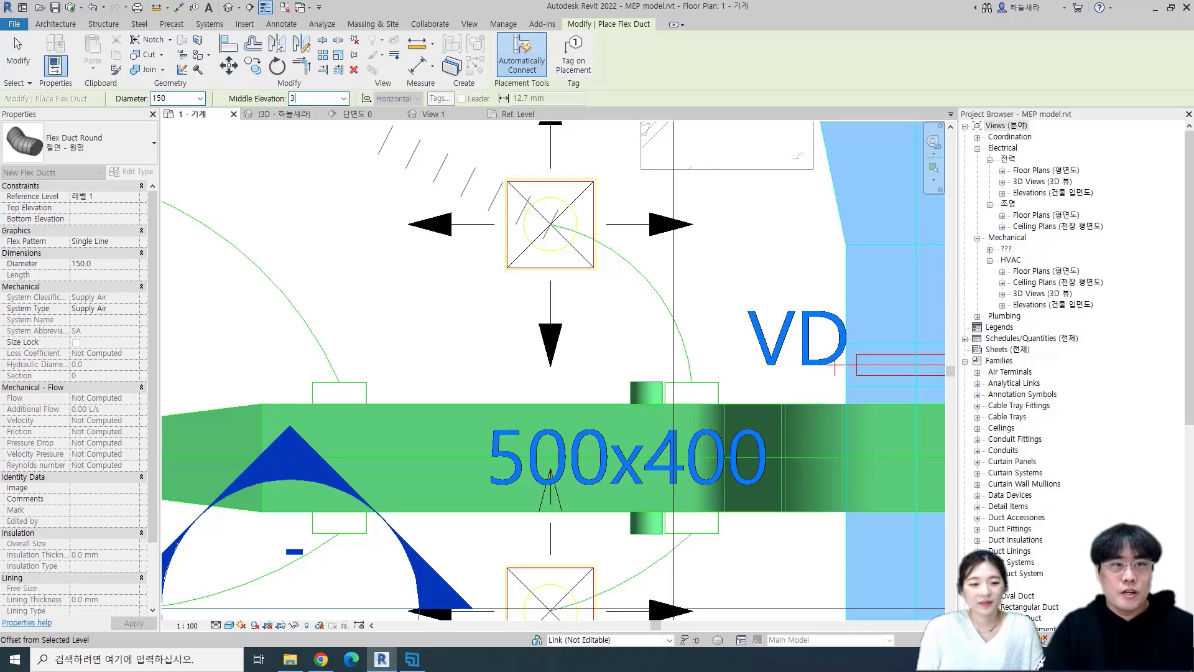
text(400)
key(Return)
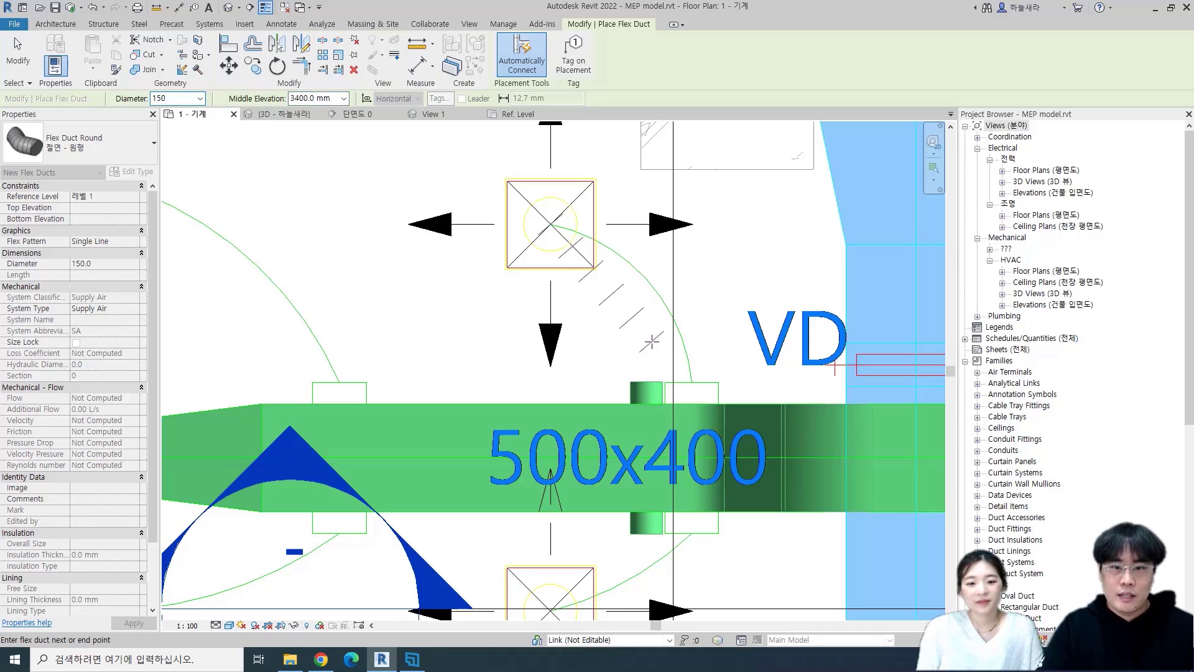
key(Escape)
key(Escape)
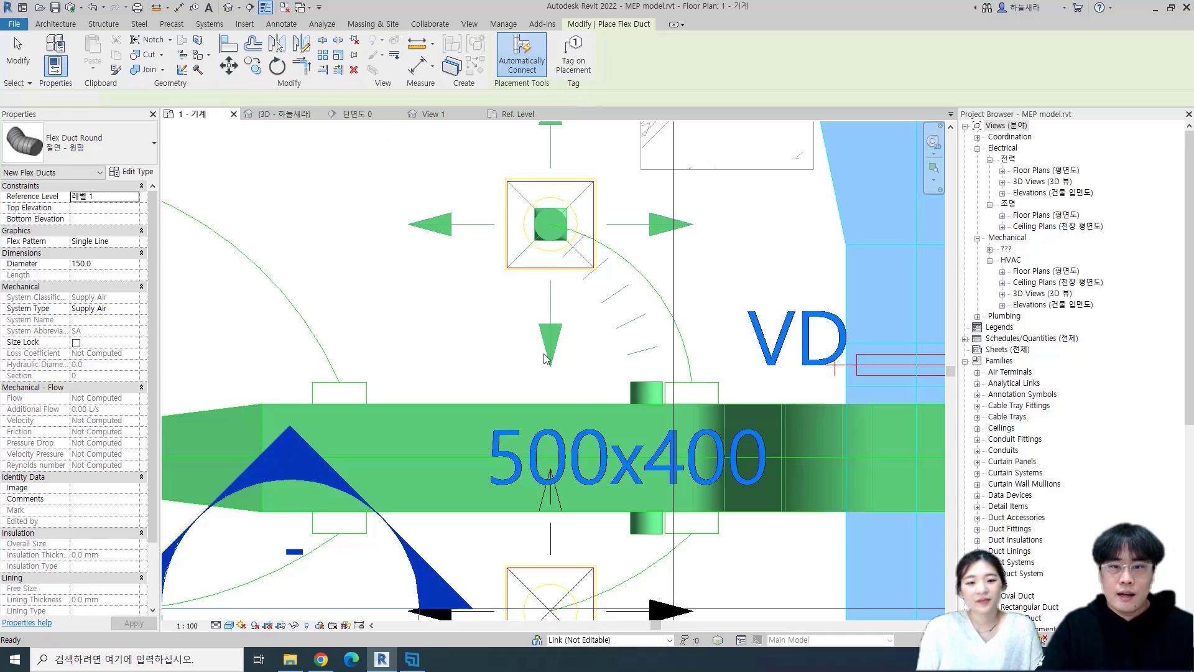
Draw a 150 mm round flex duct from the lower diffuser's connector to the lower round takeoff at a middle elevation of 3400 mm.
middle_drag(558, 438, 571, 381)
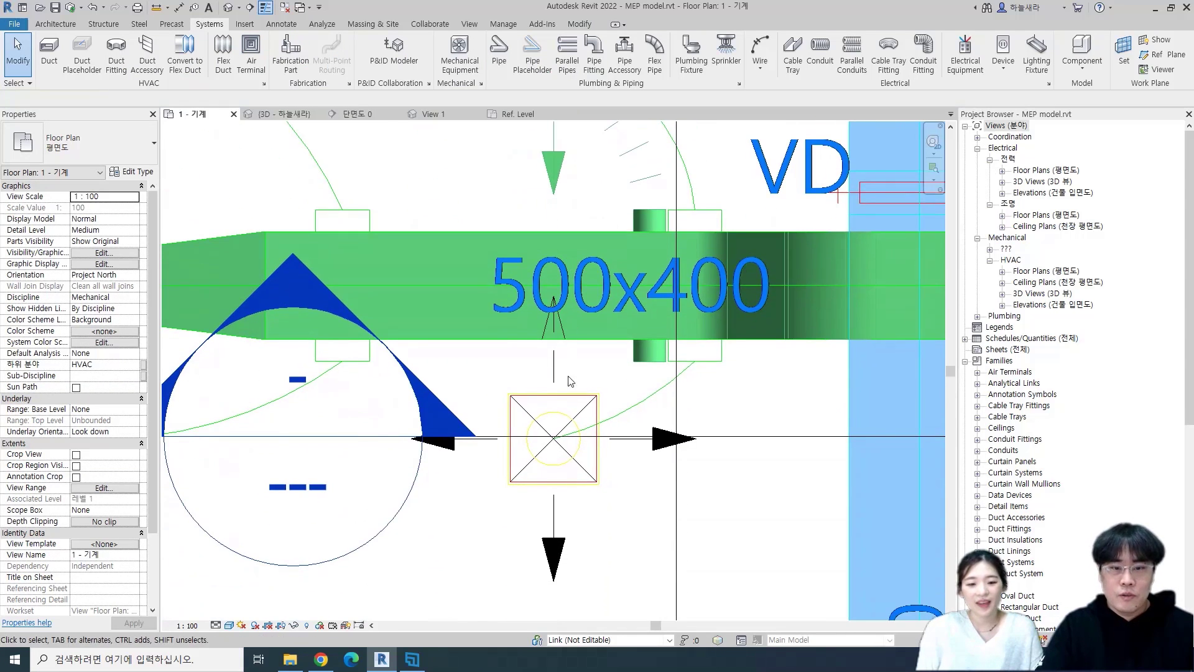
click(555, 443)
right_click(554, 443)
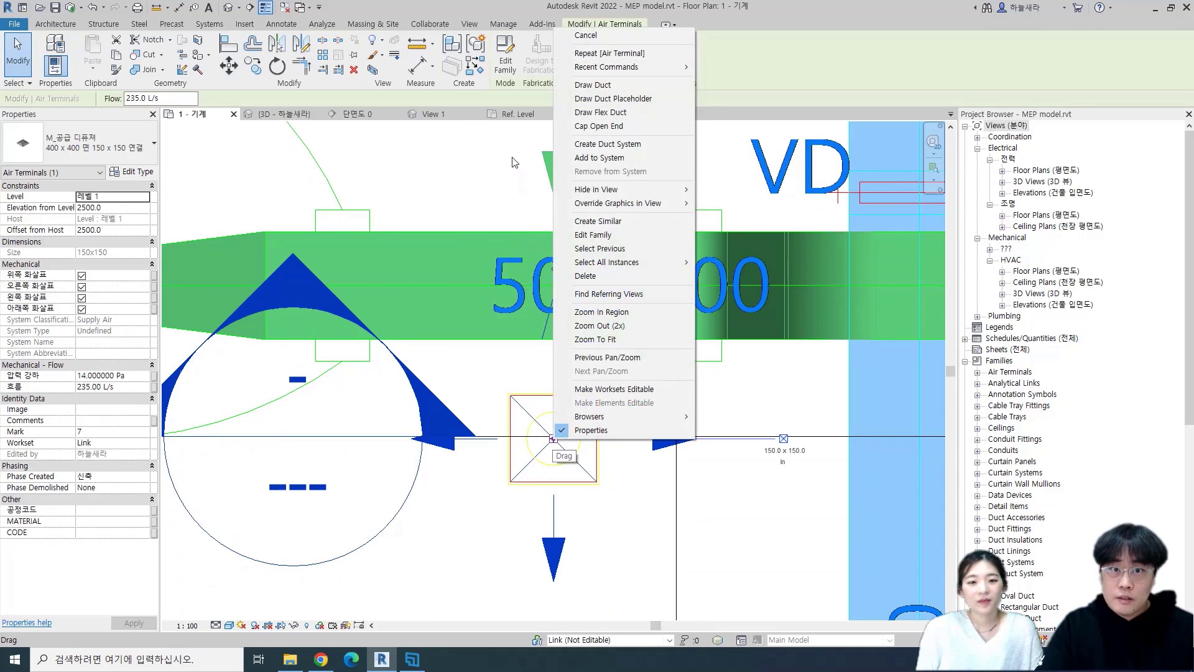
click(600, 112)
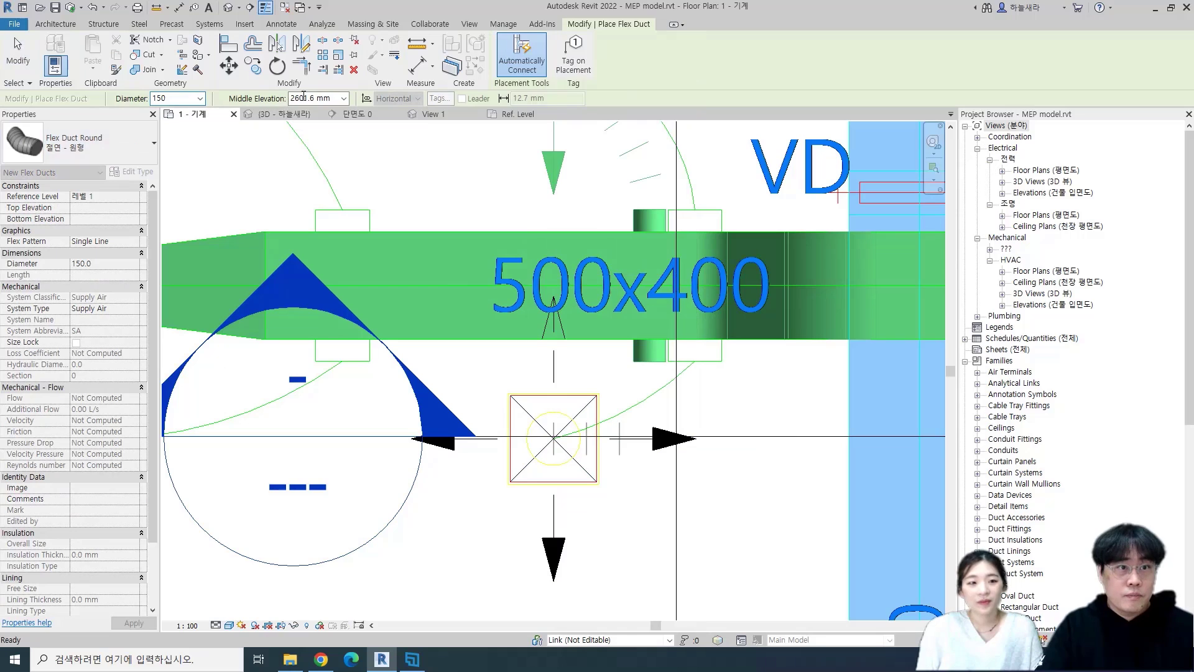
click(332, 98)
text(340)
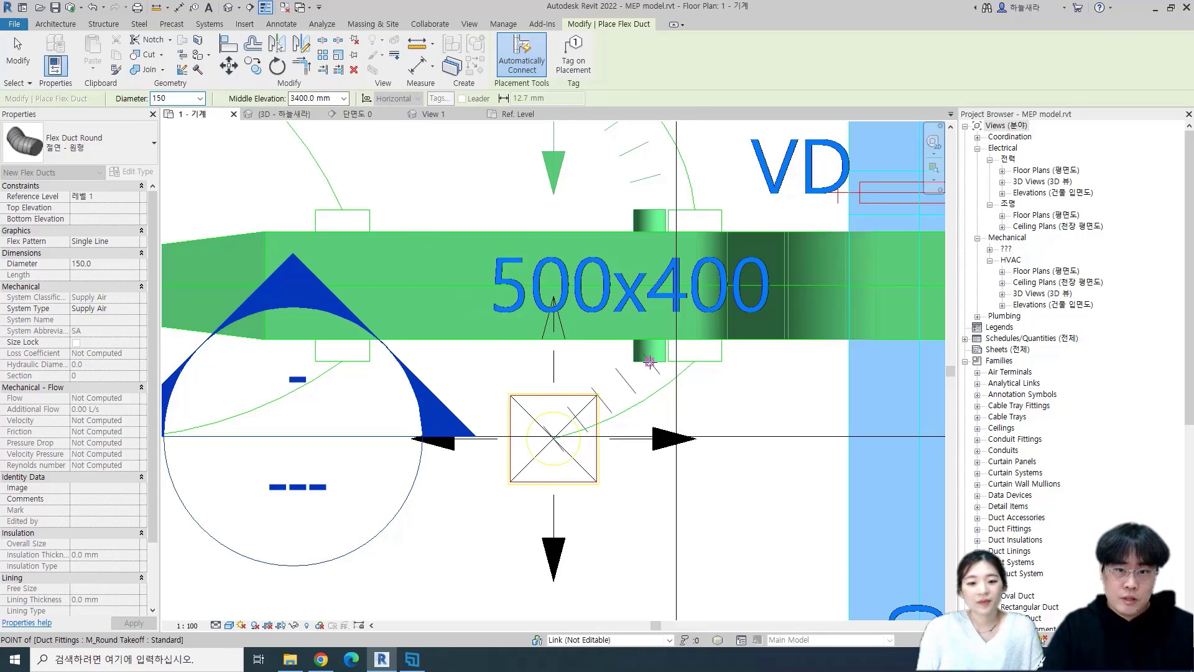
key(Escape)
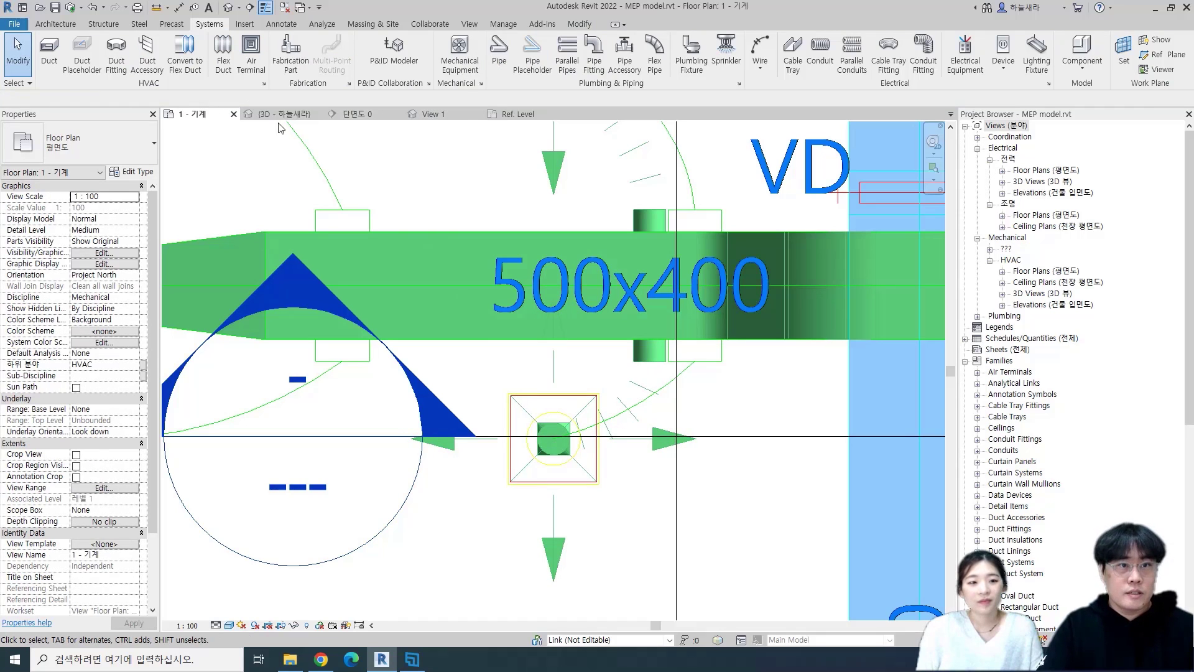
Examine the flex duct between the diffuser and the supply duct in the 단면도 0 section view.
click(348, 113)
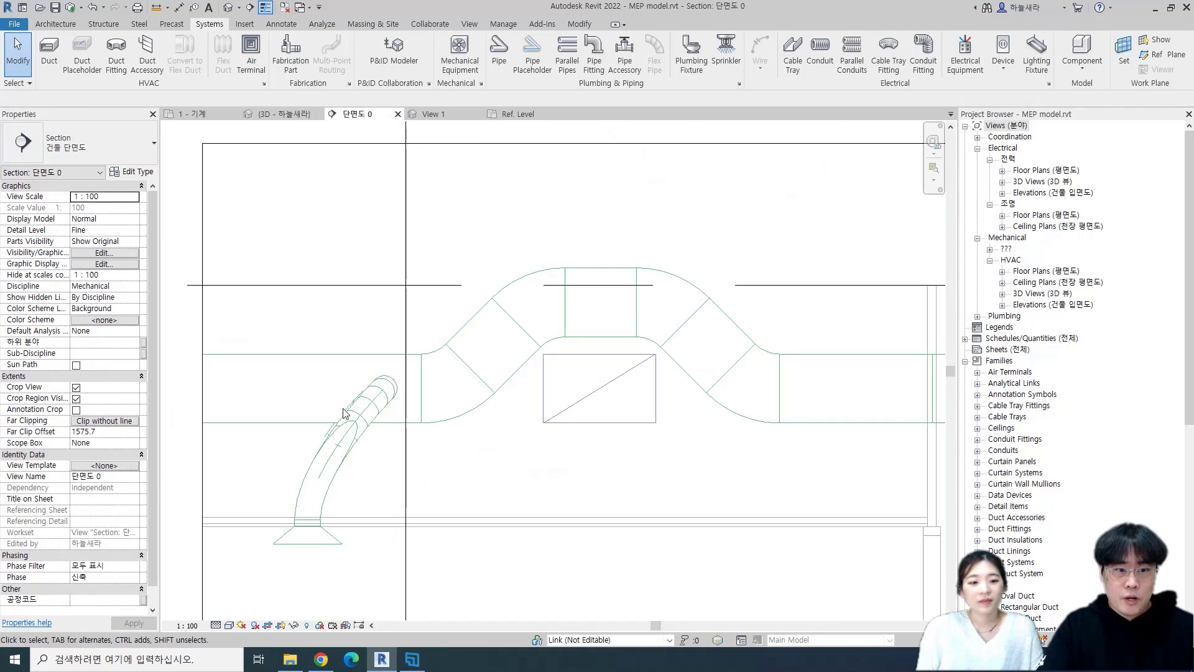
middle_drag(370, 465, 433, 432)
scroll(433, 432, up, 3)
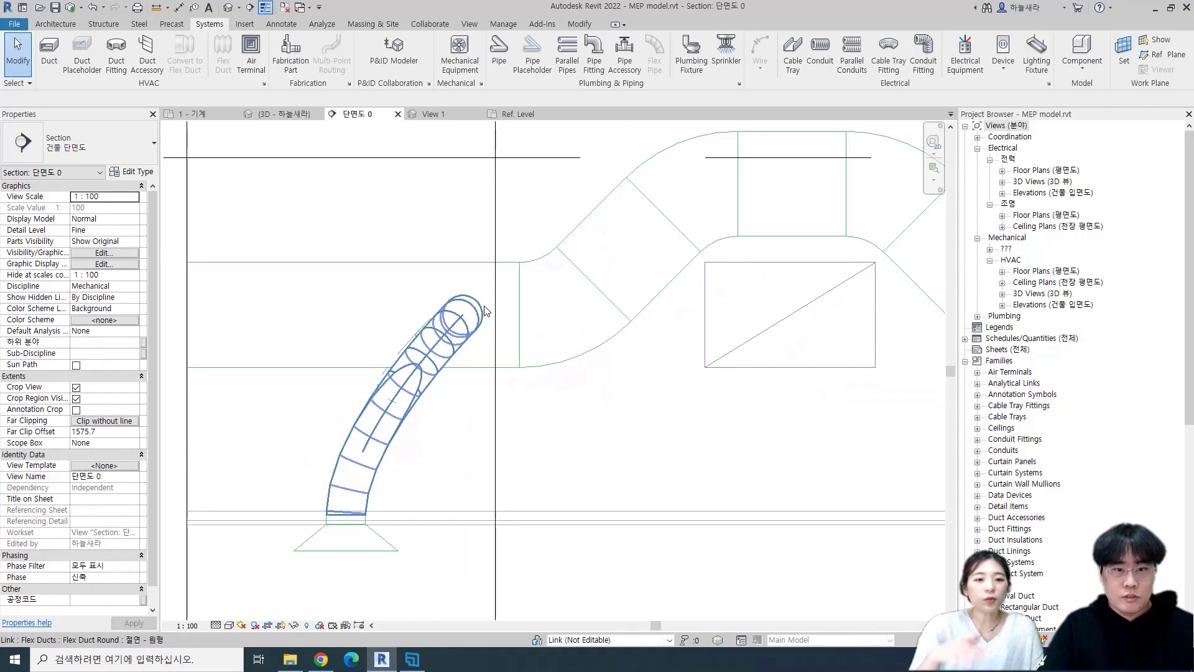
In the 3D view, extend the section box downward and pull its front face in around the flex ducts, and inspect their diffuser connections.
click(288, 113)
scroll(472, 391, down, 5)
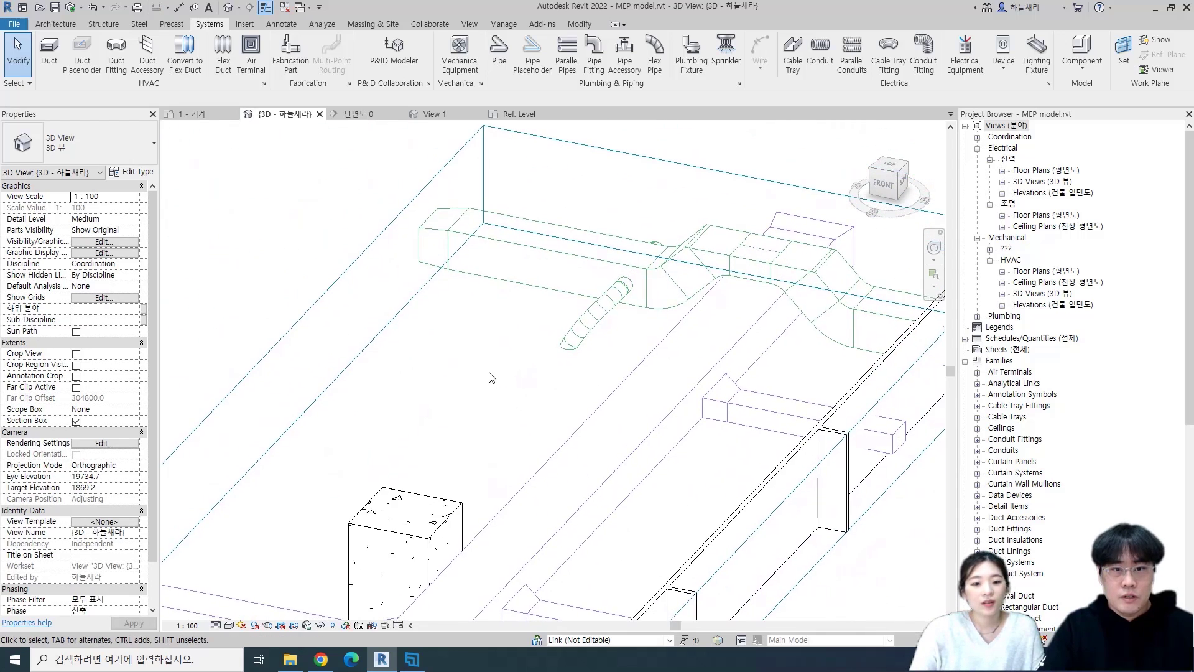
scroll(489, 373, down, 3)
click(373, 569)
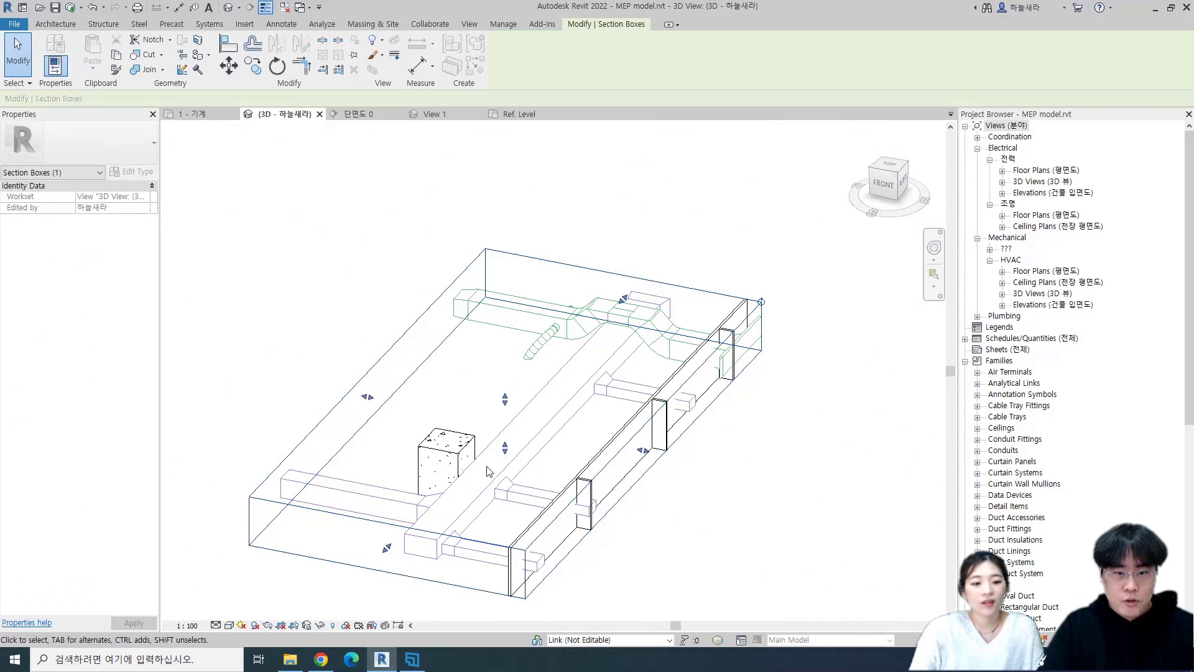
mouse_move(504, 448)
mouse_down()
mouse_move(405, 591)
mouse_move(505, 443)
mouse_up()
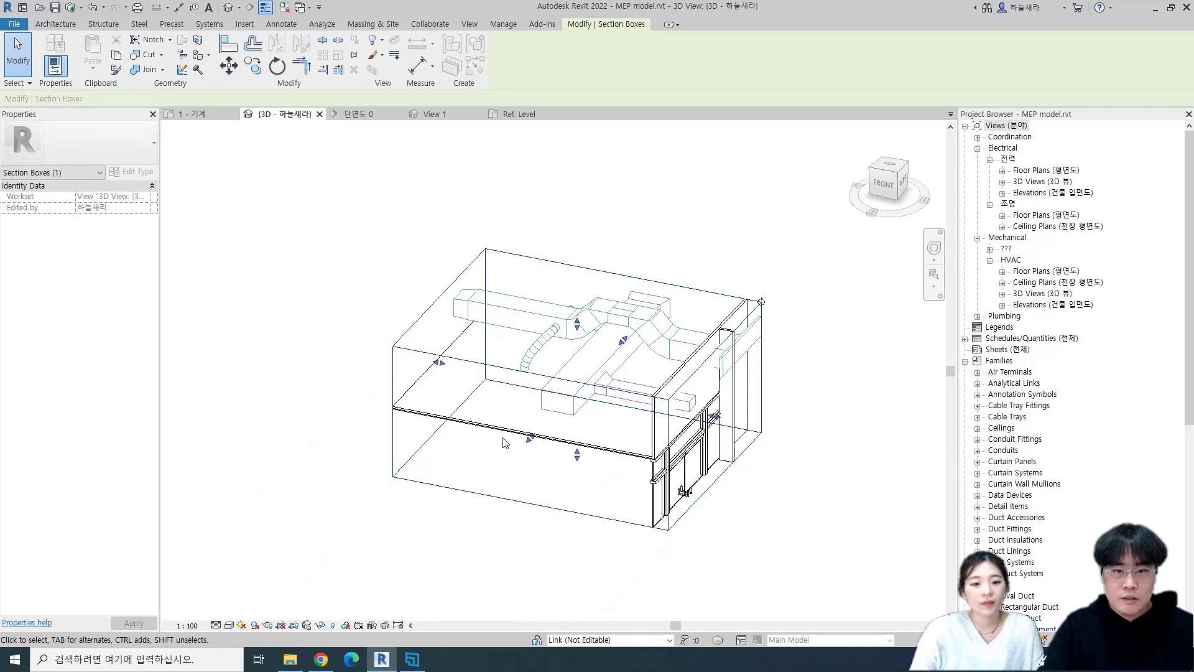
scroll(505, 442, up, 3)
click(521, 325)
mouse_move(521, 324)
shift+middle_down()
mouse_move(583, 375)
mouse_move(523, 330)
shift+middle_up()
scroll(546, 342, up, 4)
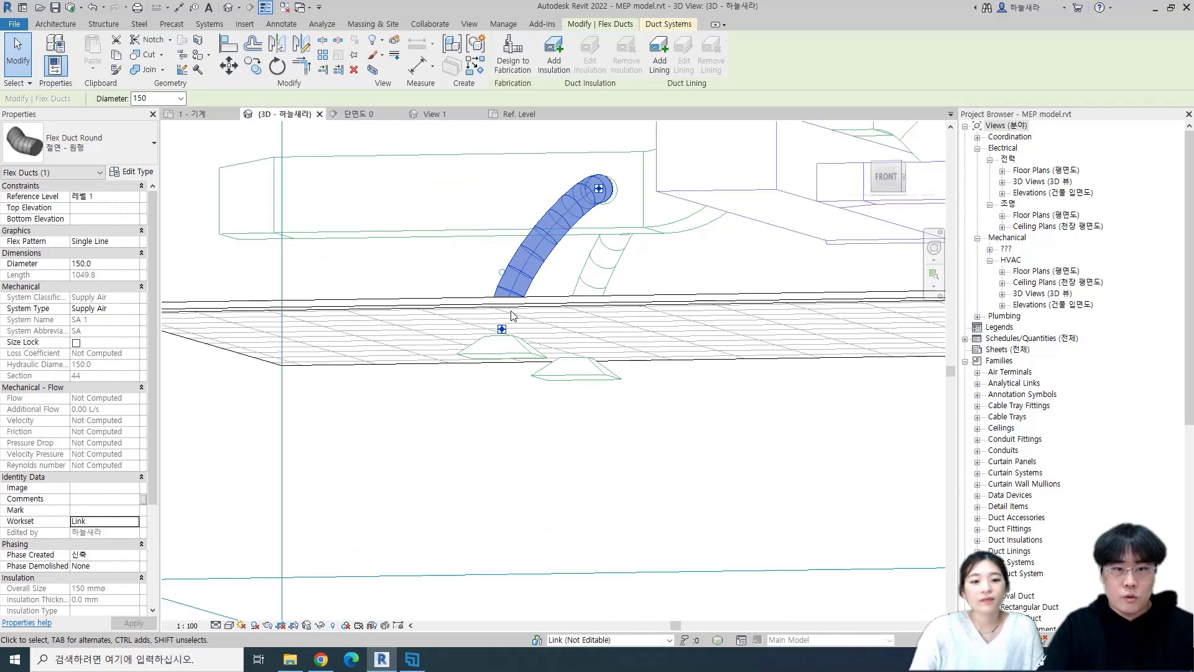
Set the elevation from level of both supply diffusers to 2600 mm and inspect their fit with the ceiling and flex ducts in 3D.
click(497, 344)
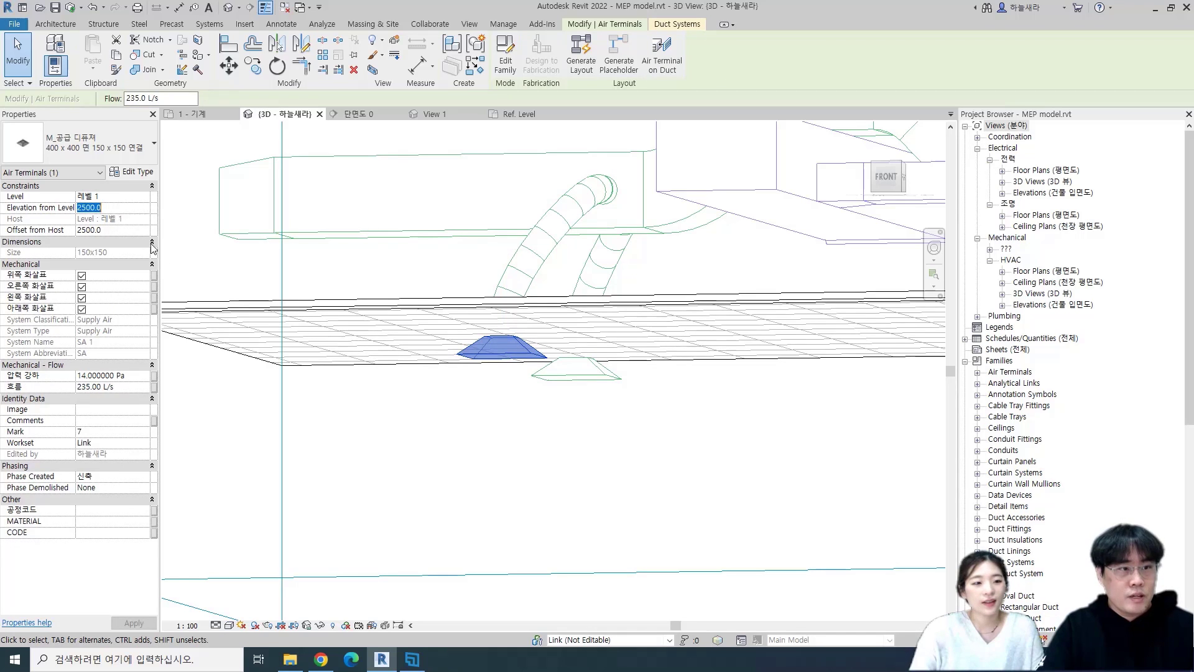
ctrl+click(569, 370)
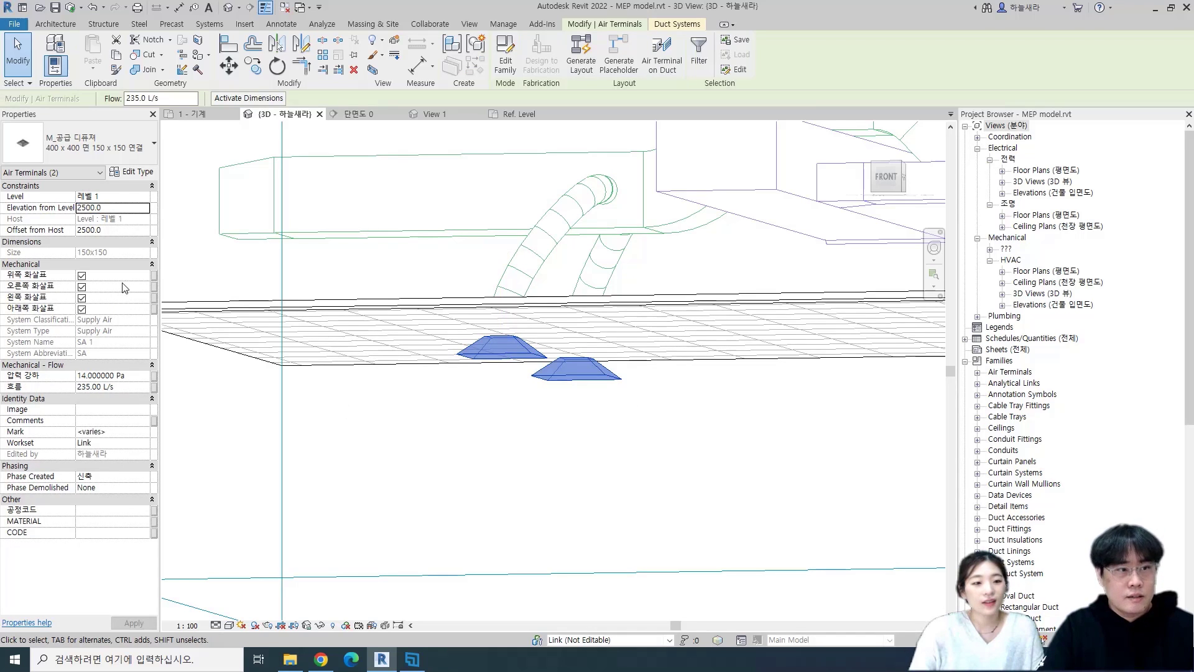
click(115, 208)
text(2600)
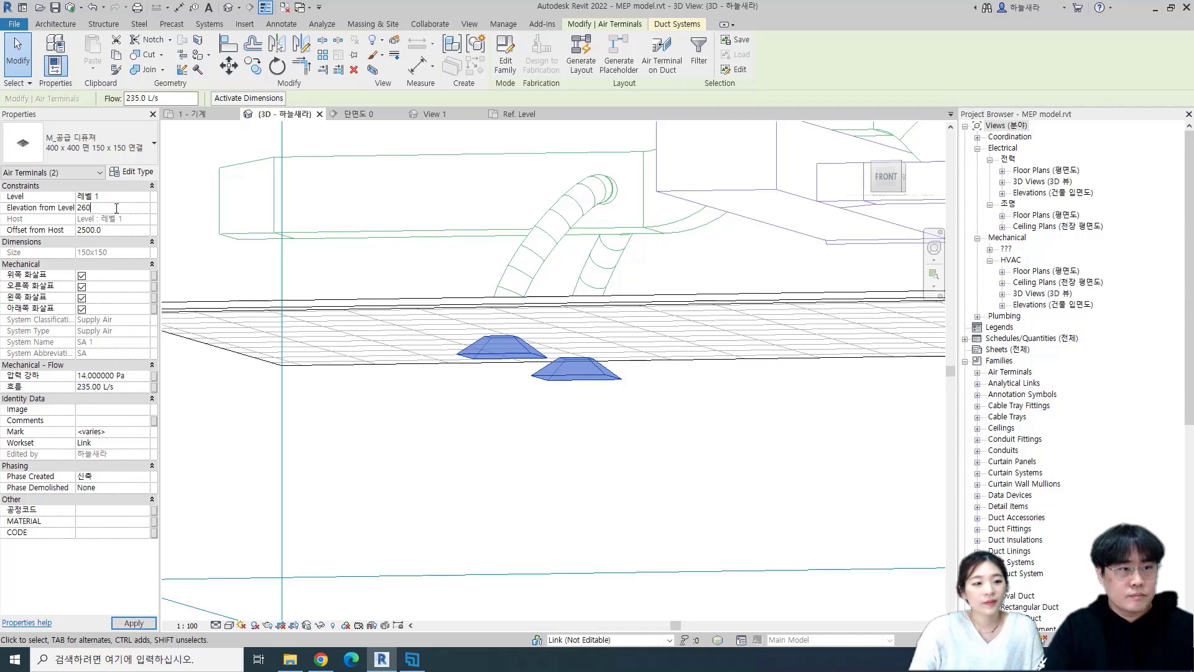
click(683, 502)
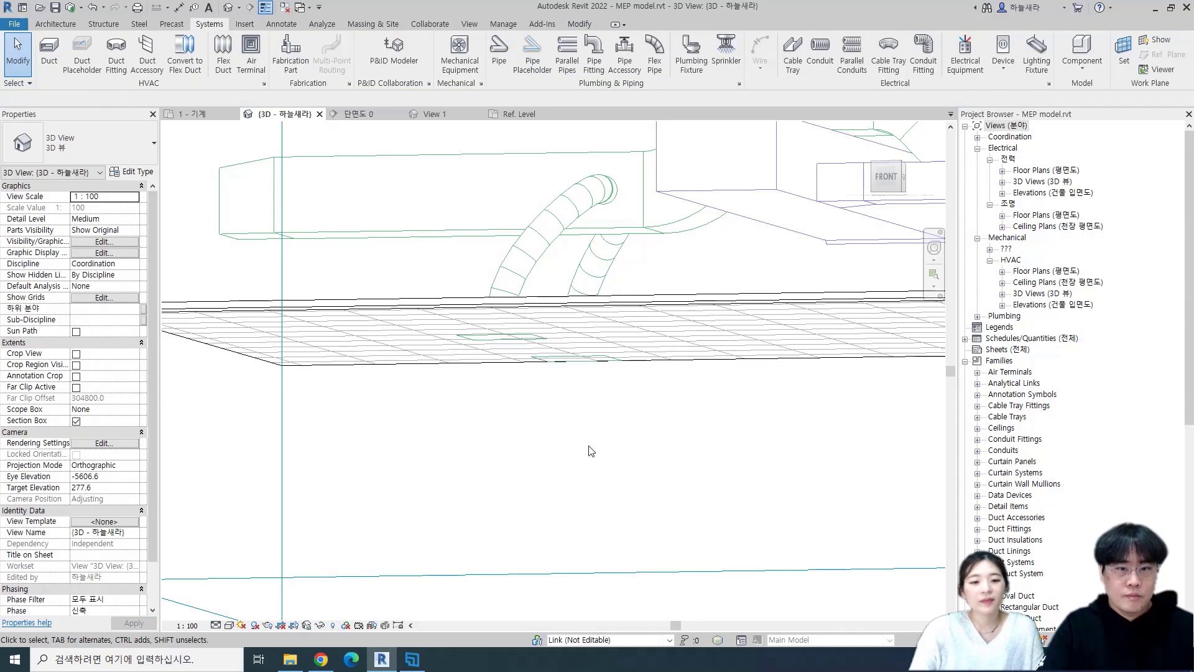
scroll(587, 448, up, 2)
shift+middle_drag(622, 435, 544, 347)
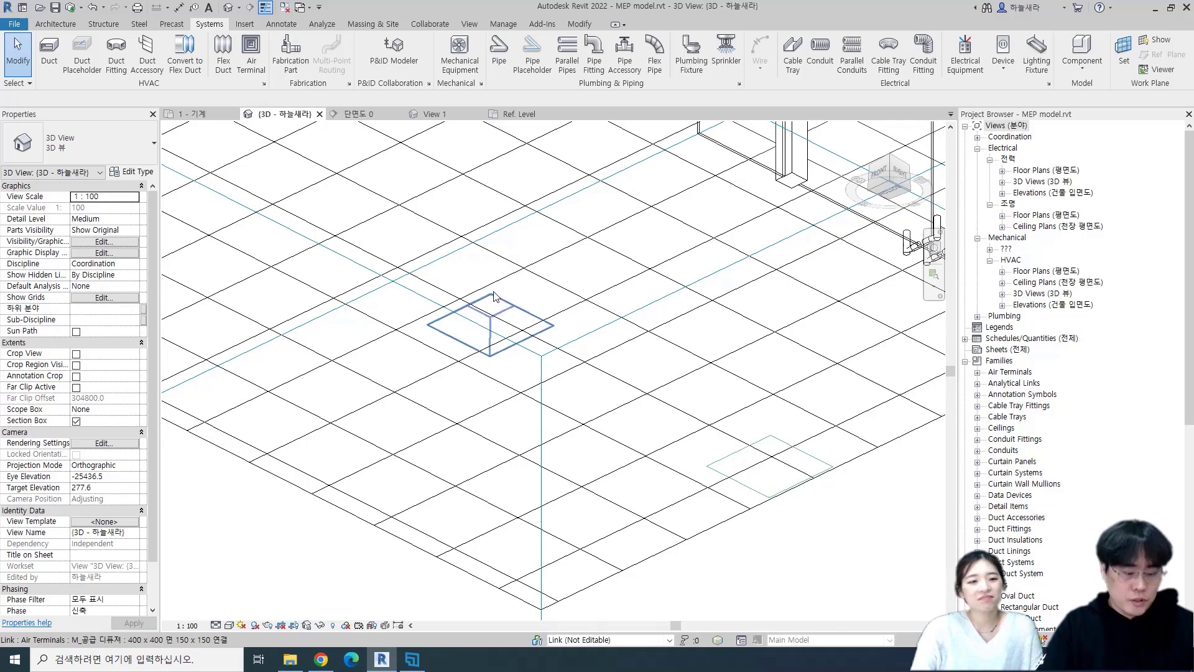
shift+middle_drag(450, 215, 579, 412)
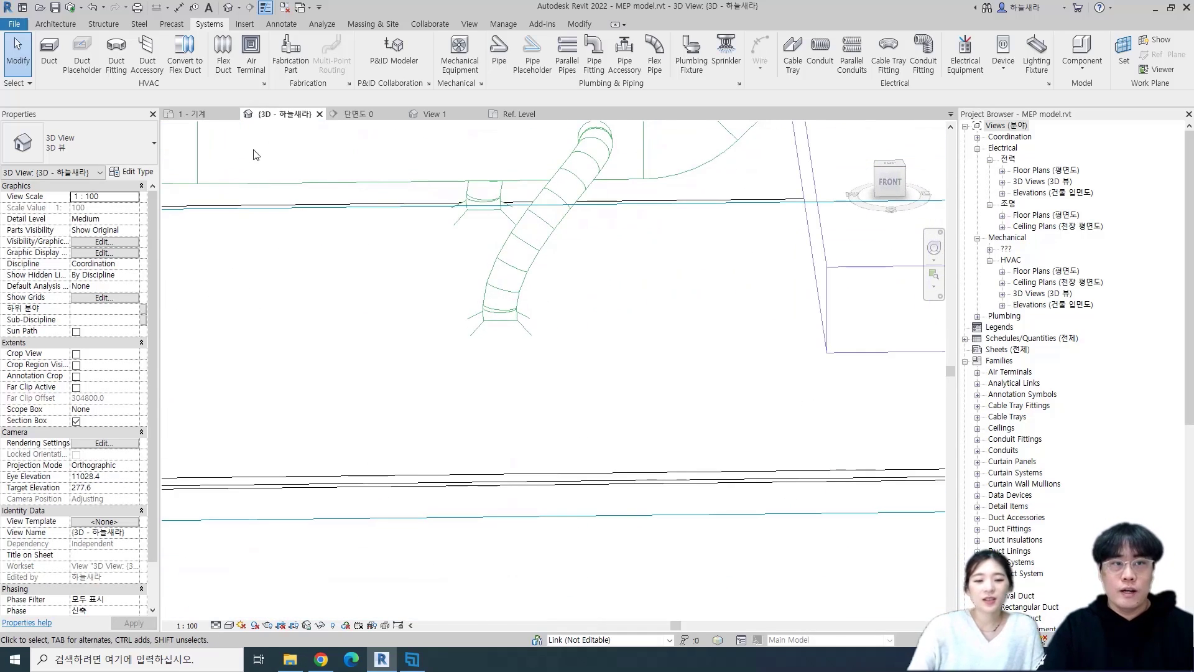
shift+middle_drag(413, 285, 508, 354)
scroll(507, 351, down, 2)
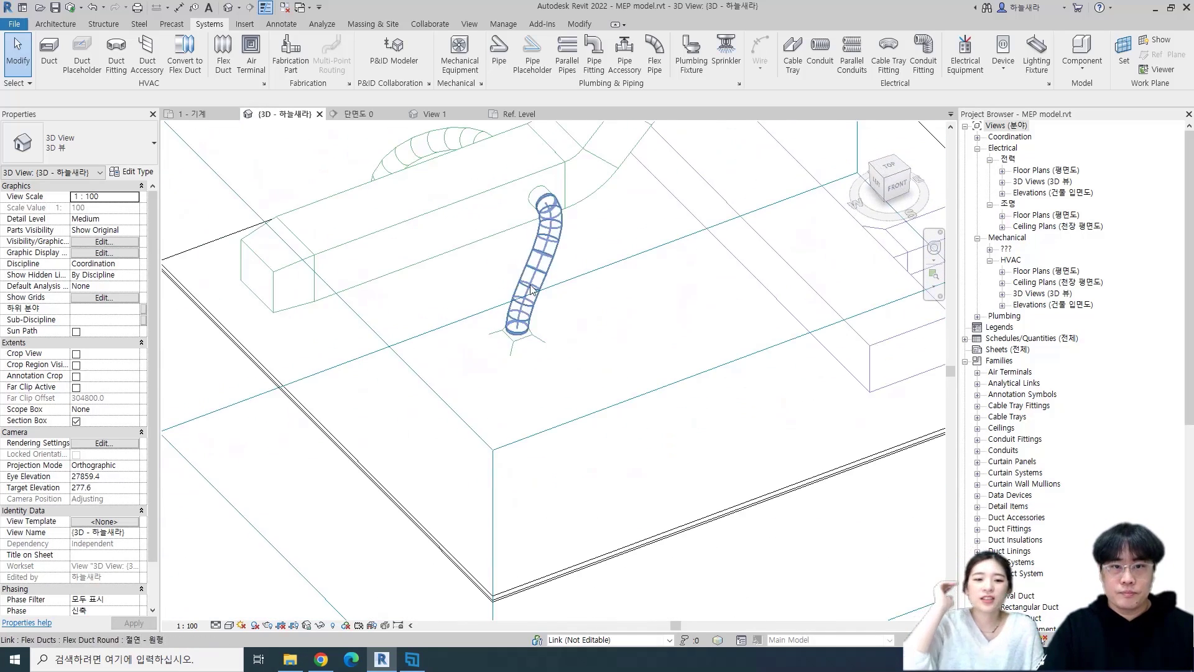
middle_drag(538, 296, 554, 339)
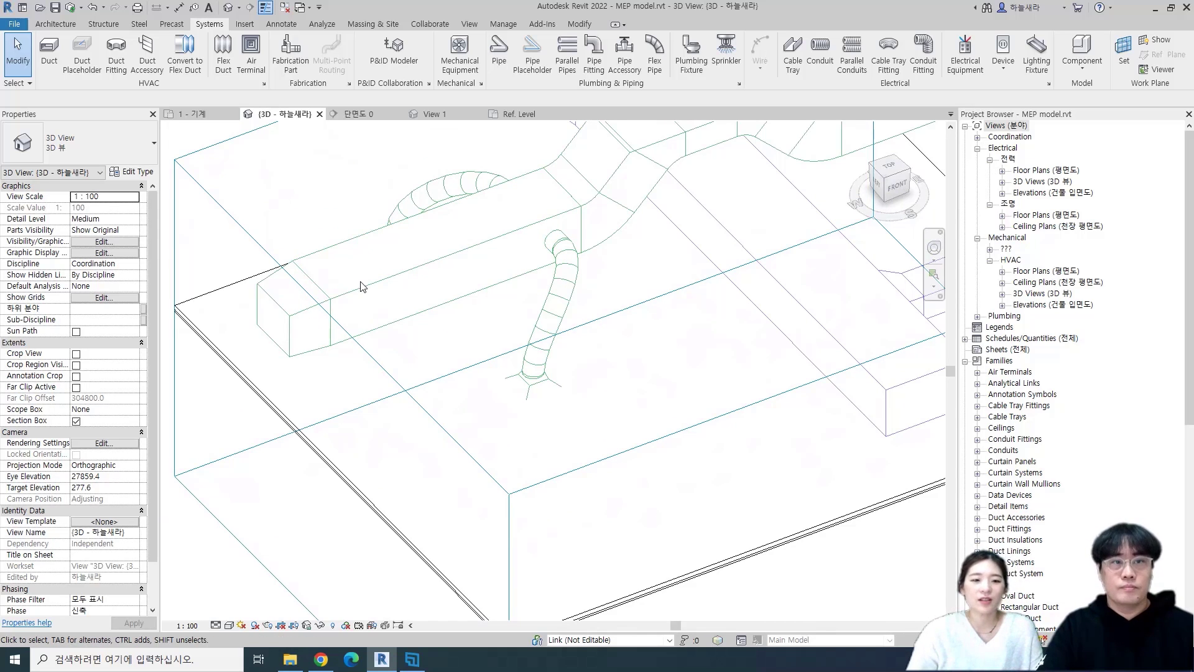
In the 1 - 기계 floor plan, compare the modelled round takeoff on the 500x400 duct with the takeoff outlines in the CAD drawing.
click(198, 114)
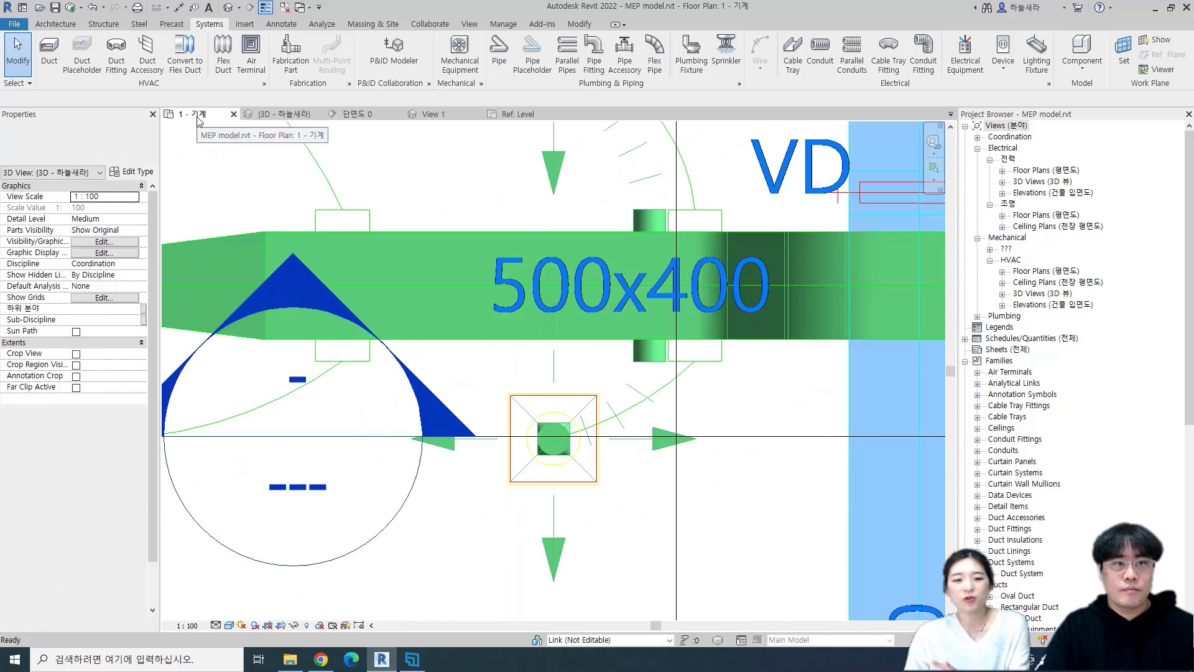
scroll(442, 399, down, 3)
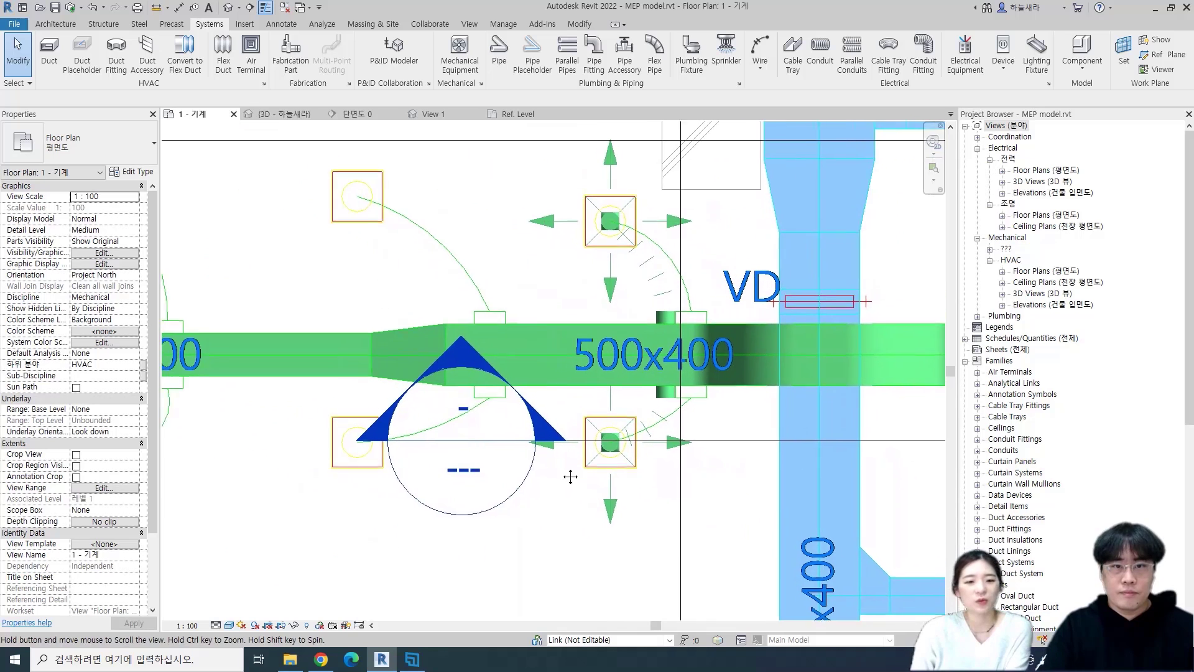
middle_drag(613, 506, 638, 472)
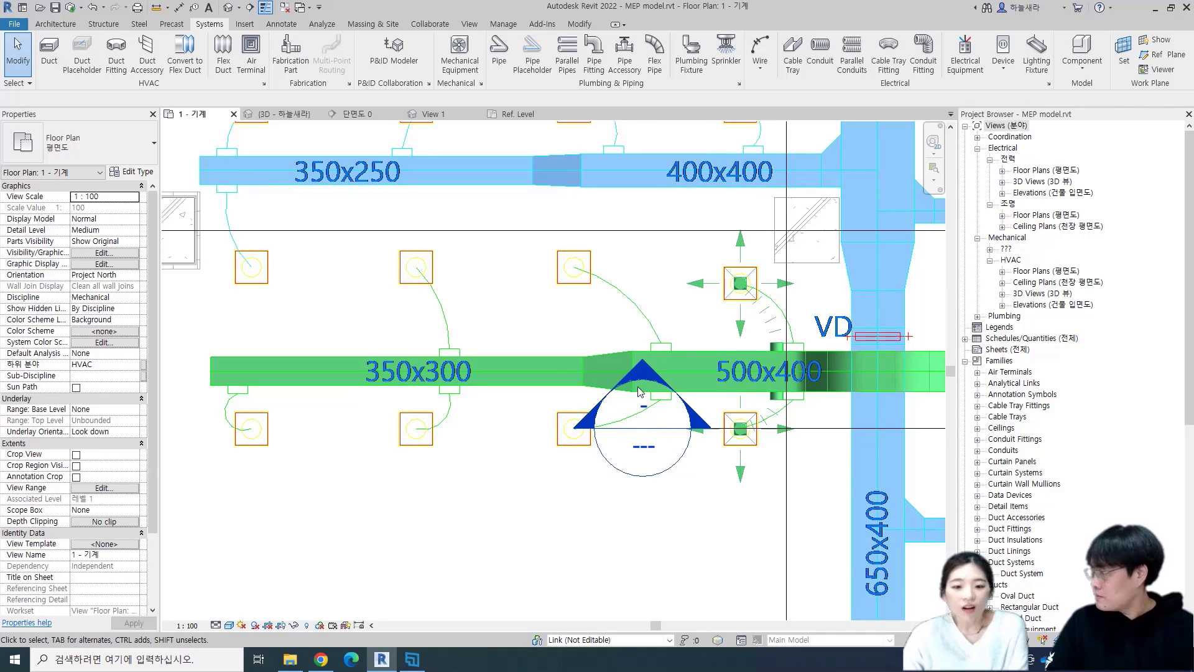
scroll(782, 335, up, 5)
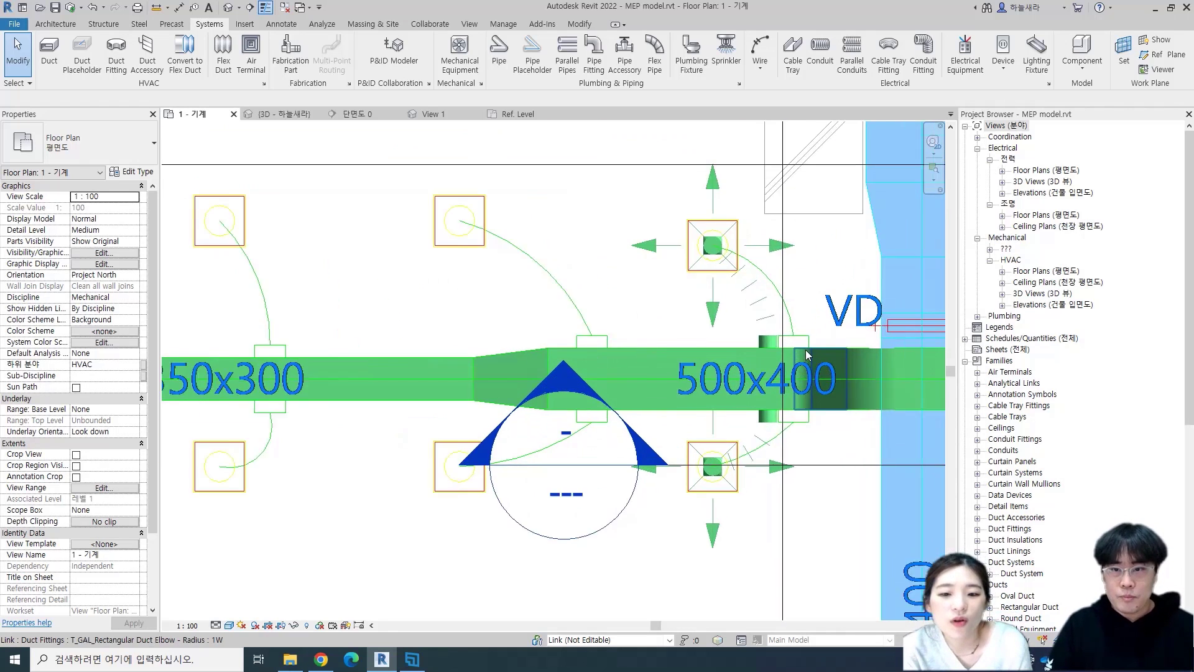
click(737, 338)
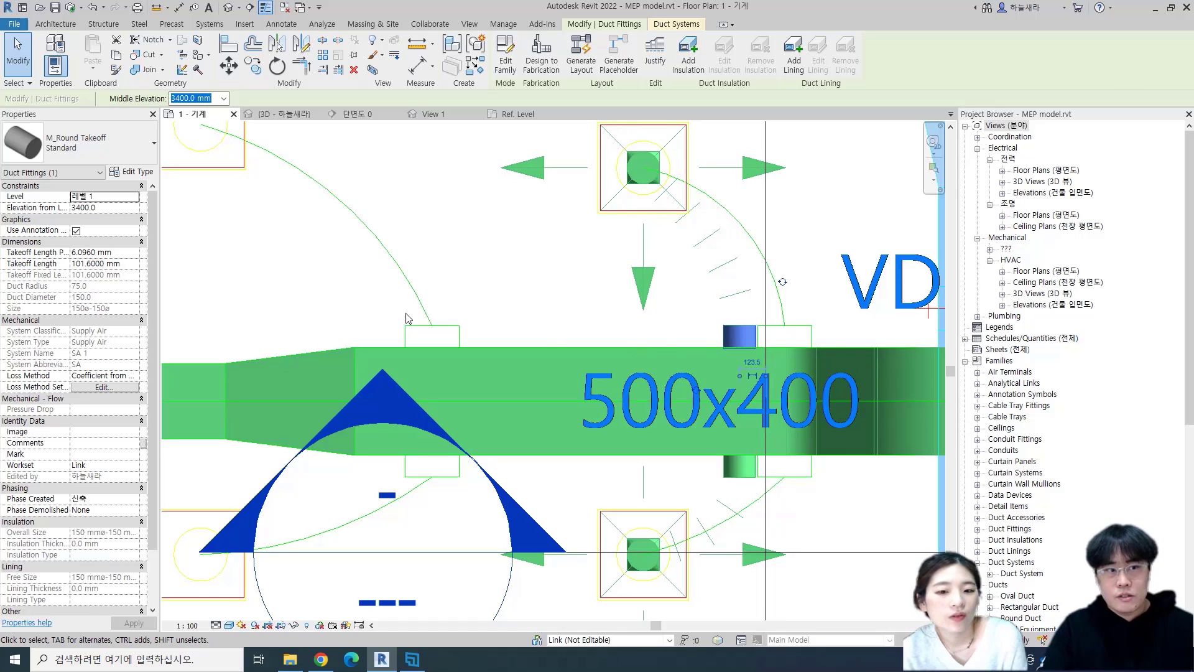
scroll(476, 323, down, 1)
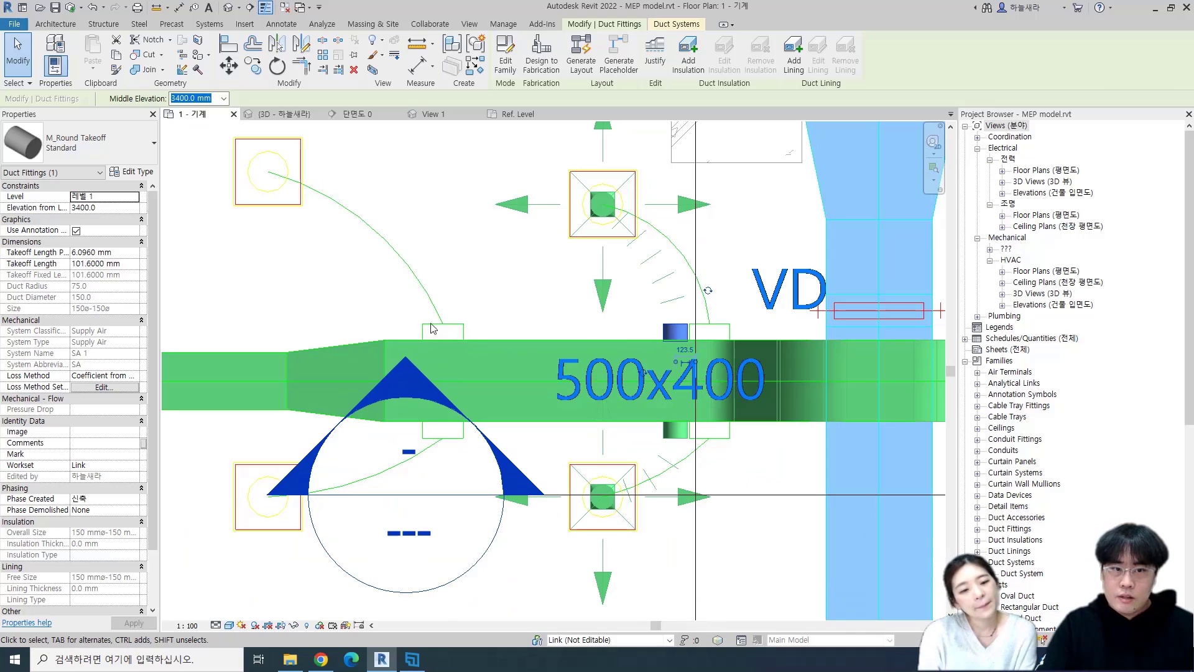
scroll(466, 339, down, 2)
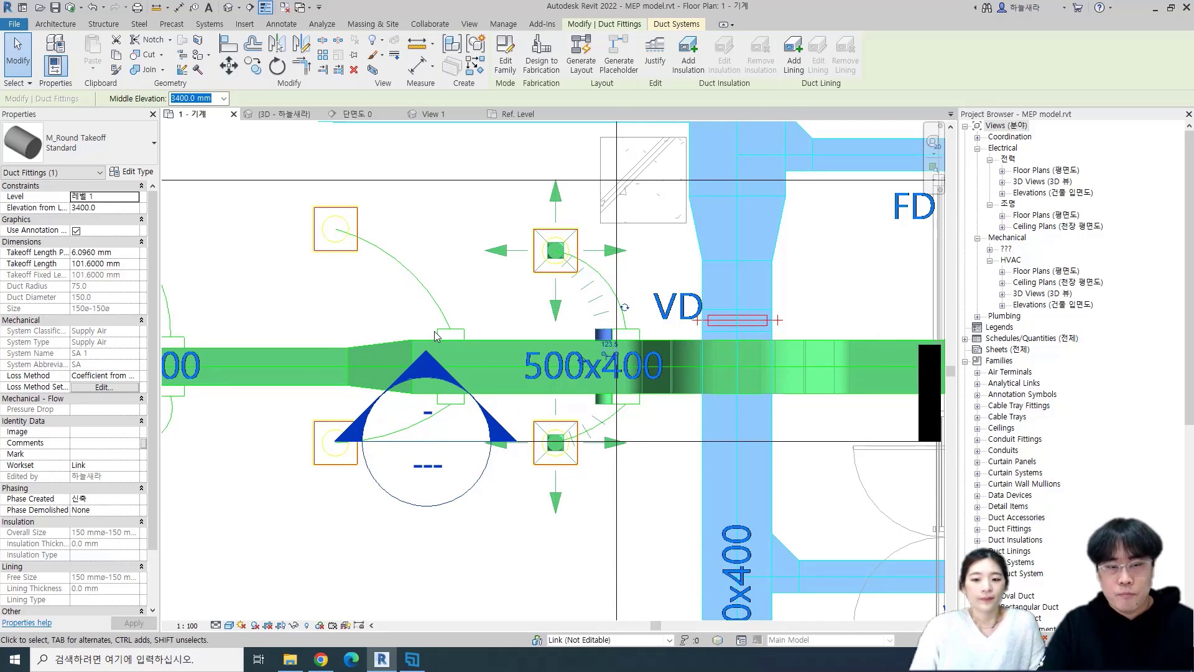
scroll(438, 341, up, 2)
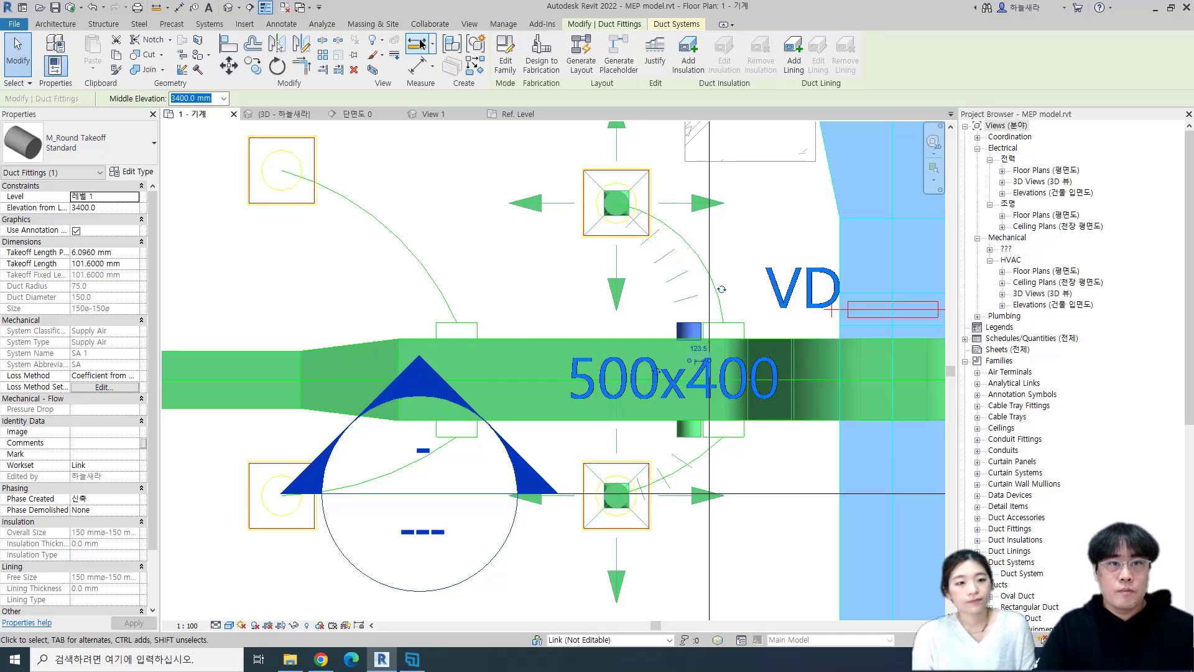
Measure the width of the CAD takeoff outline above the 500x400 duct, next to the reducer.
key(d)
key(t)
scroll(422, 384, up, 2)
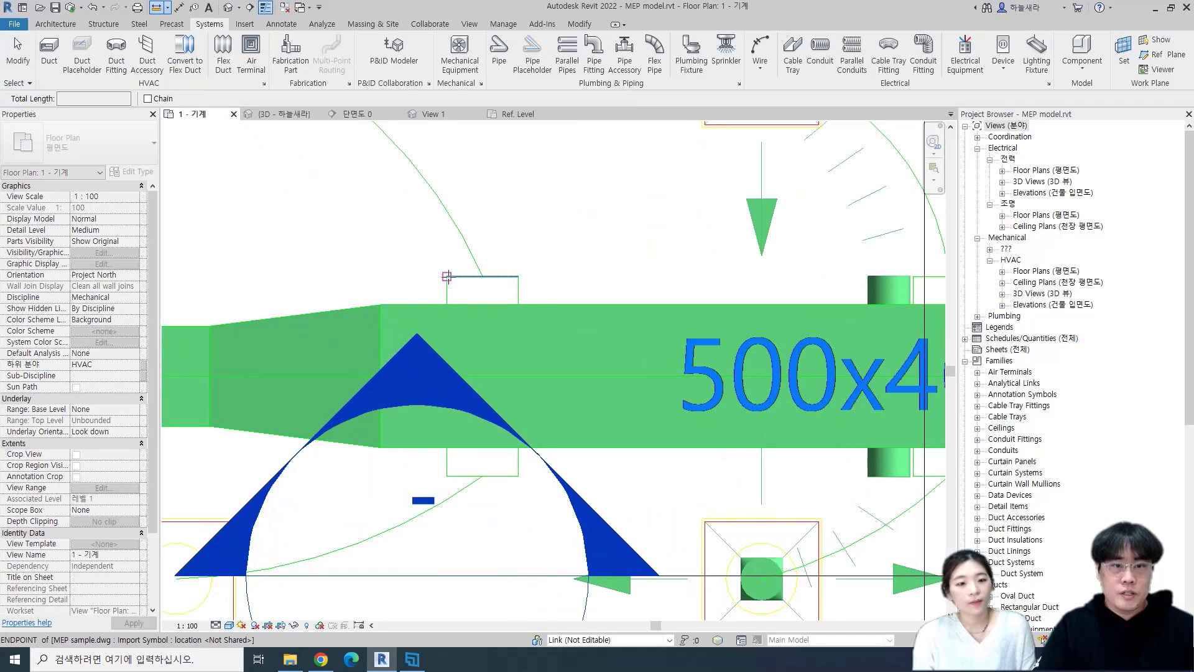
click(518, 276)
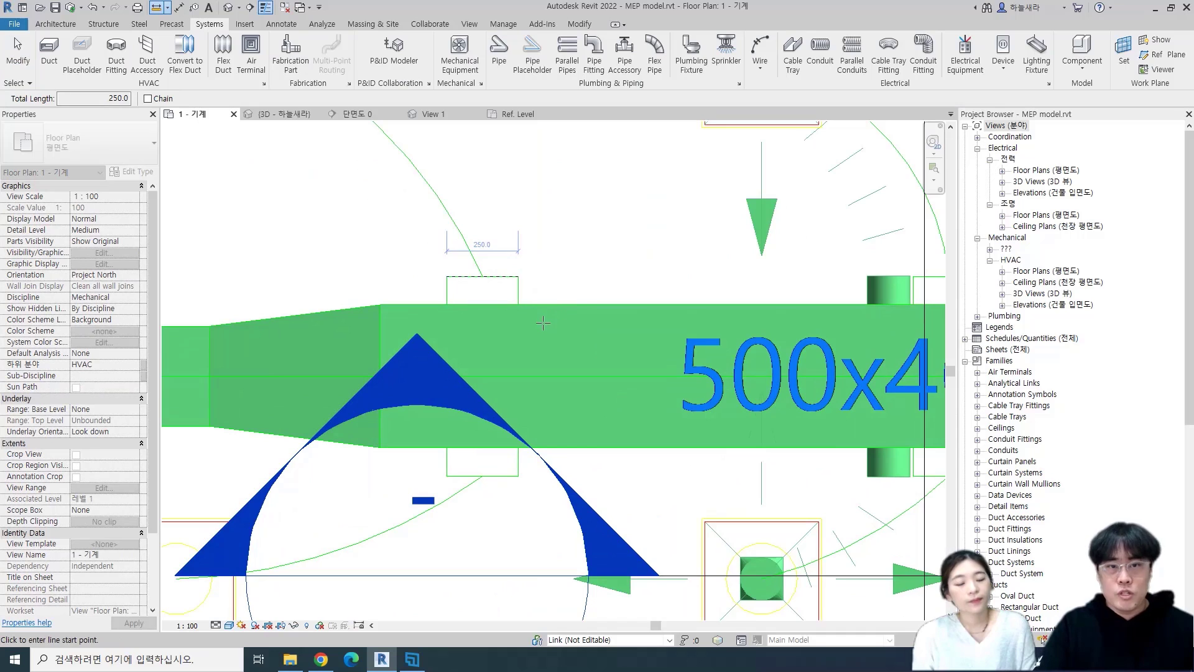
scroll(541, 311, down, 2)
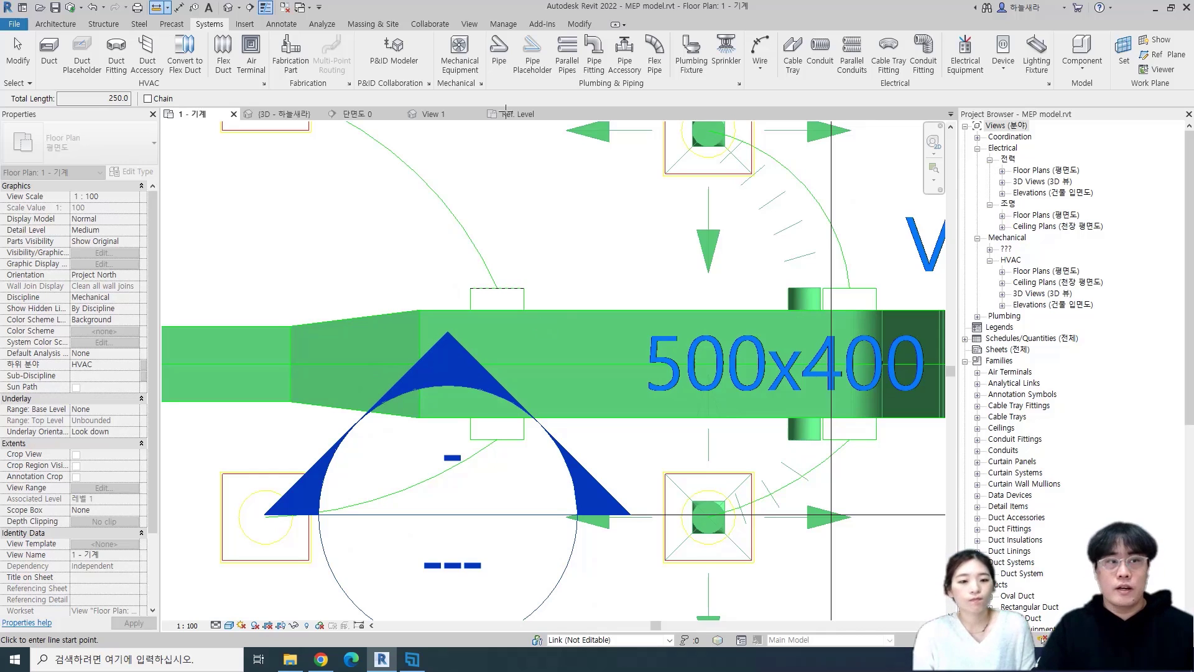
middle_drag(515, 272, 533, 316)
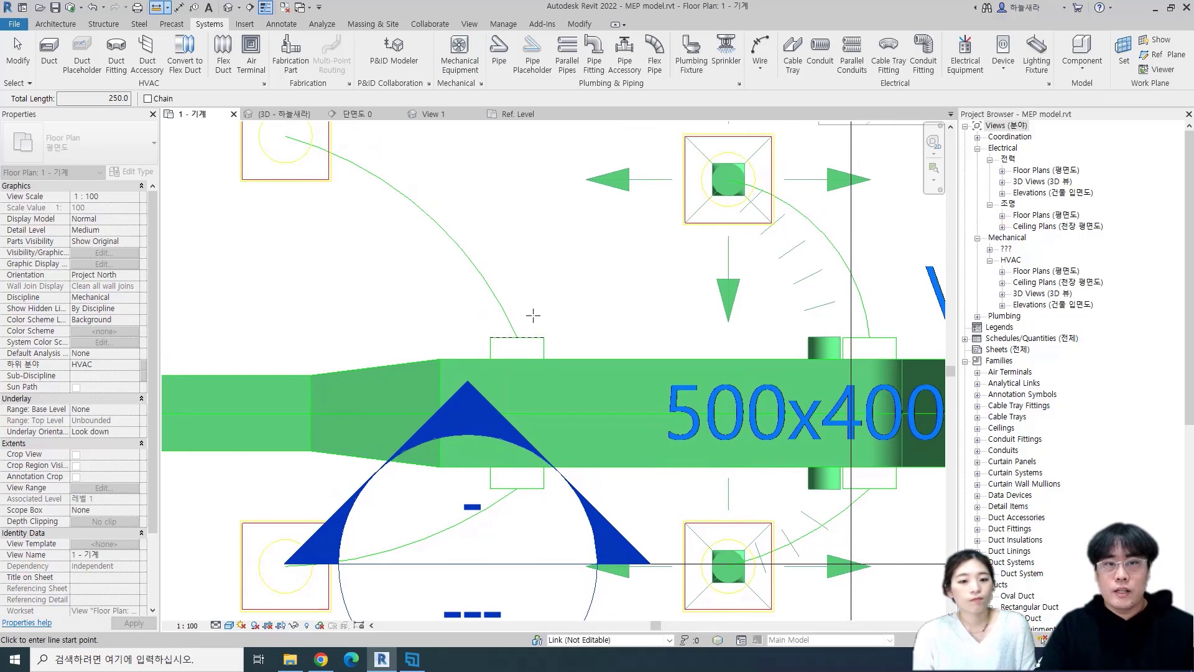
key(Escape)
Draw a 250 mm diameter round duct branching upward from the 500x400 duct at the CAD takeoff outline near the reducer.
scroll(520, 283, down, 1)
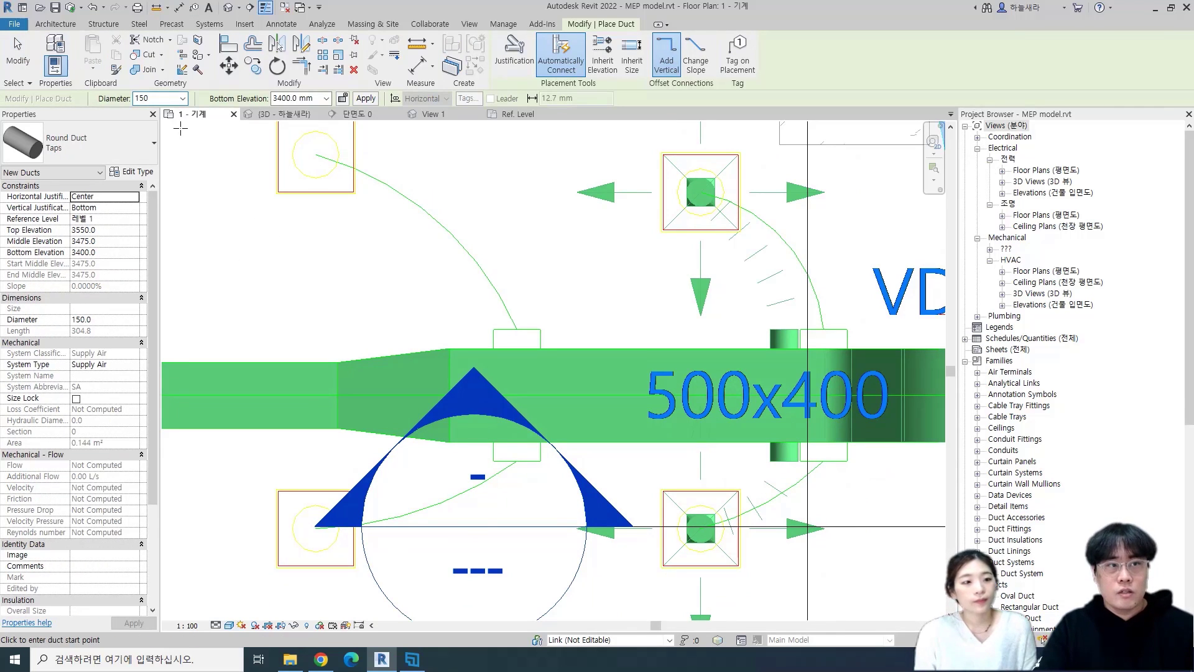
click(171, 98)
text(250)
key(Return)
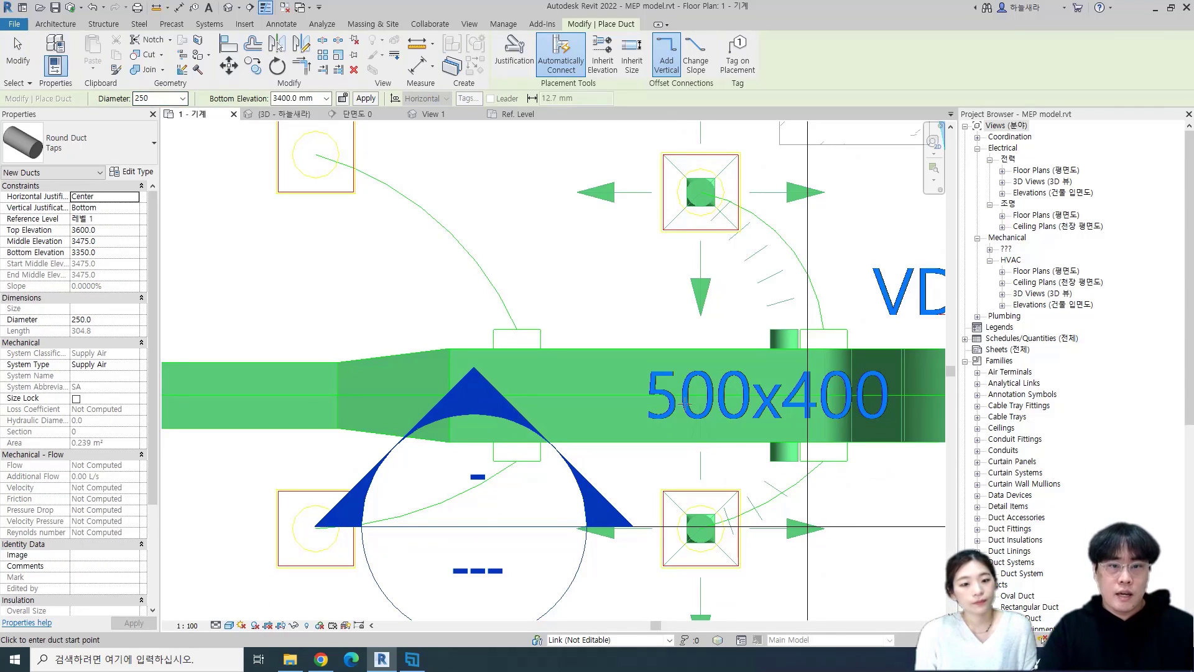
click(520, 353)
click(520, 198)
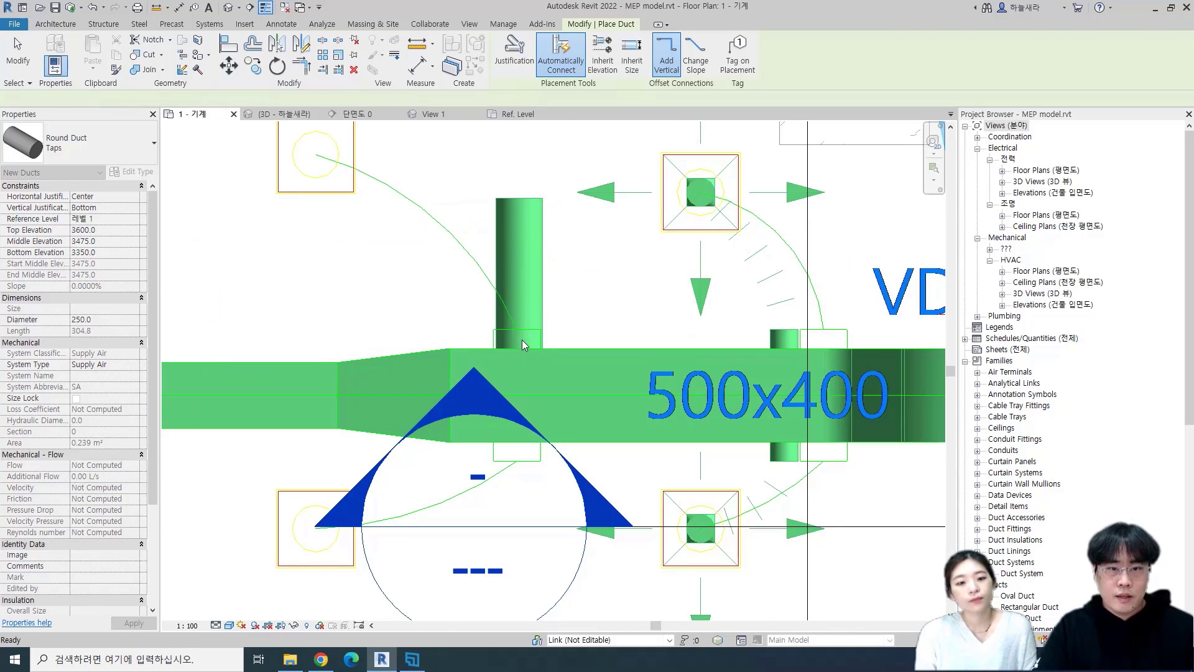
key(Escape)
key(Escape)
Align the side edge of the 250 mm round branch with the side line of the CAD takeoff outline.
scroll(526, 344, up, 3)
click(483, 339)
scroll(475, 345, up, 4)
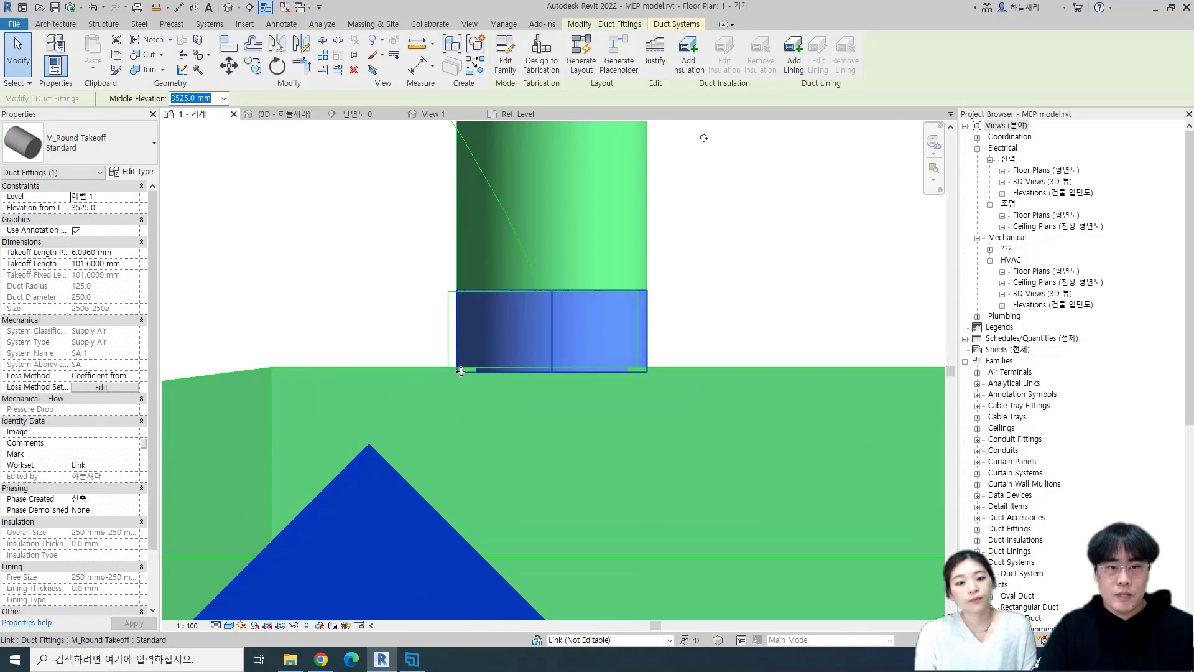
scroll(465, 375, down, 1)
key(a)
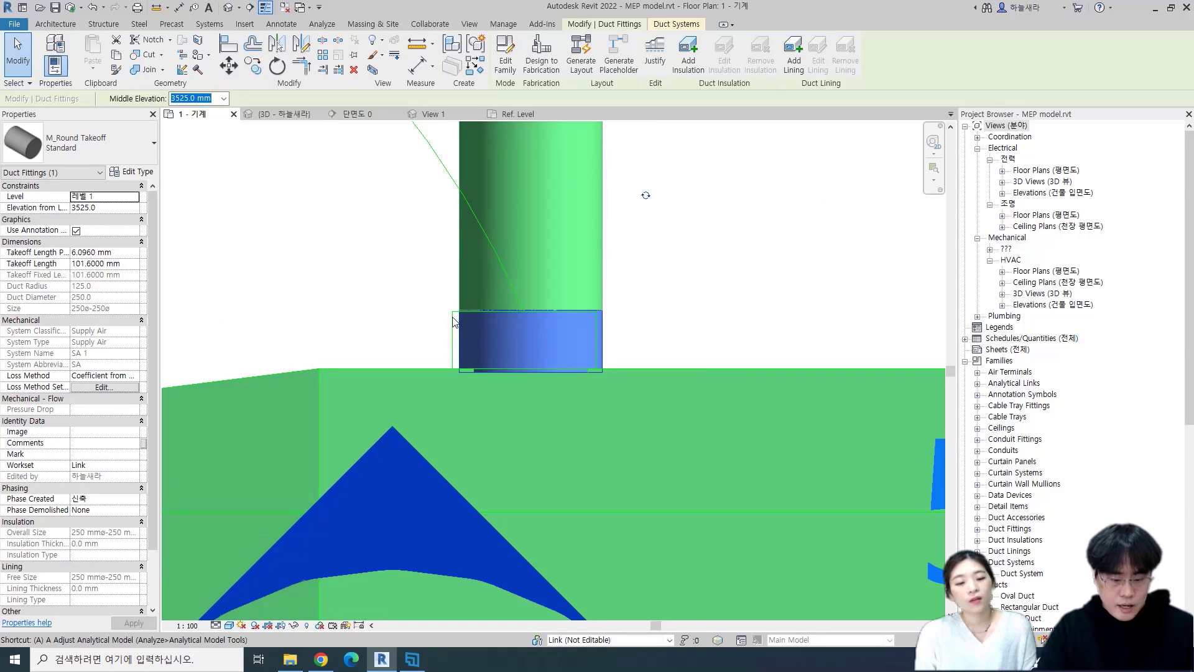
click(318, 288)
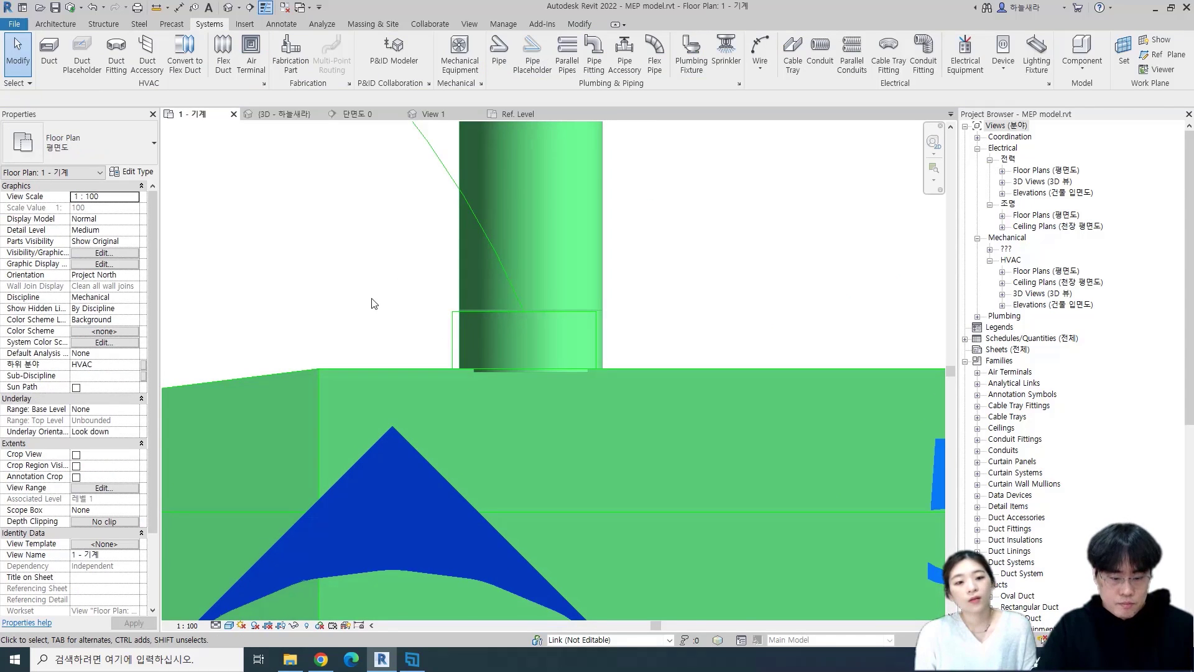
key(a)
key(l)
click(452, 330)
click(459, 266)
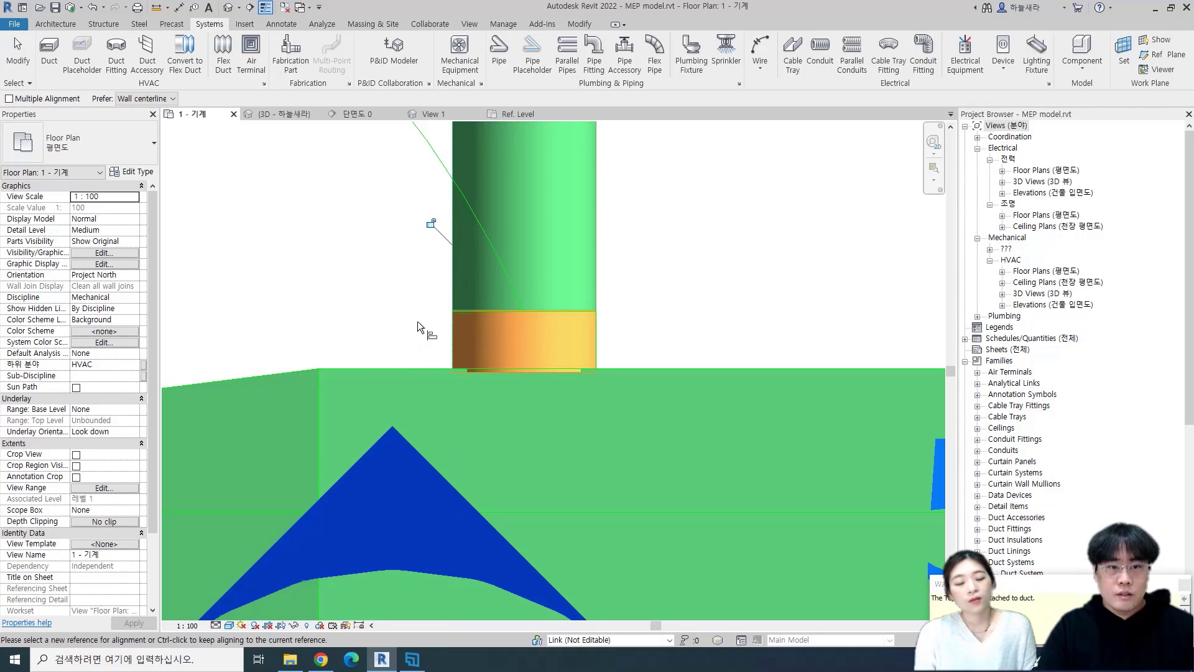
key(Escape)
key(Escape)
scroll(597, 324, down, 5)
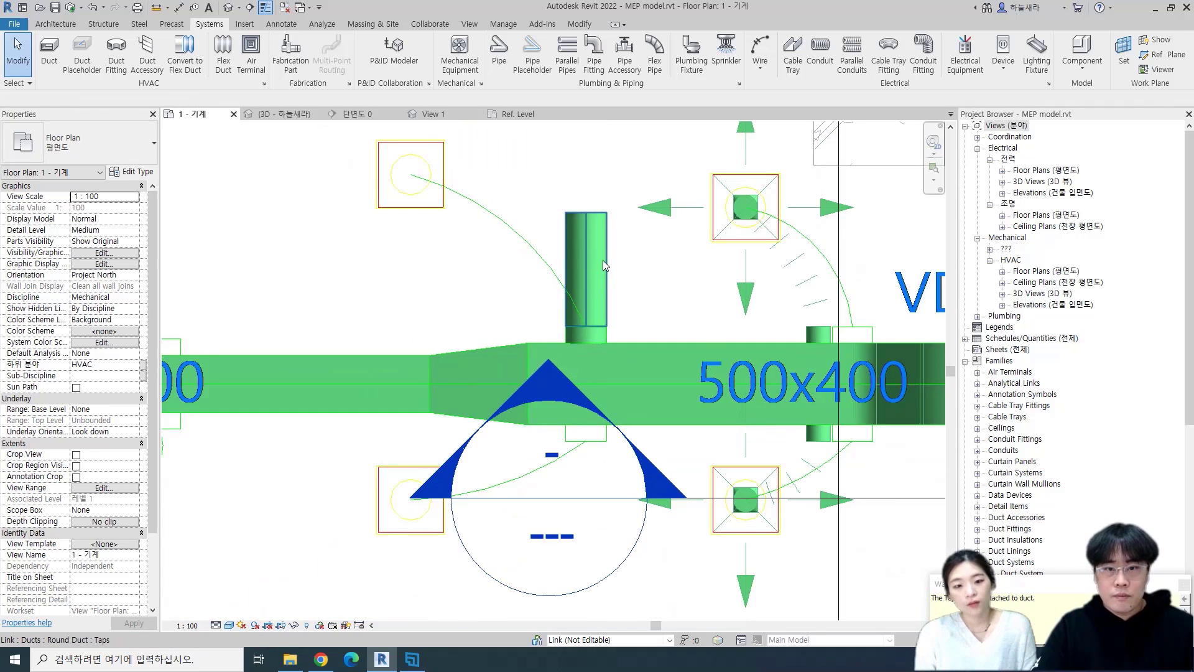
Delete the 250 mm round duct segment, leaving only its takeoff on the 500x400 duct.
click(603, 266)
key(Delete)
scroll(591, 336, up, 2)
scroll(591, 335, up, 2)
middle_drag(590, 331, 581, 426)
scroll(466, 240, down, 3)
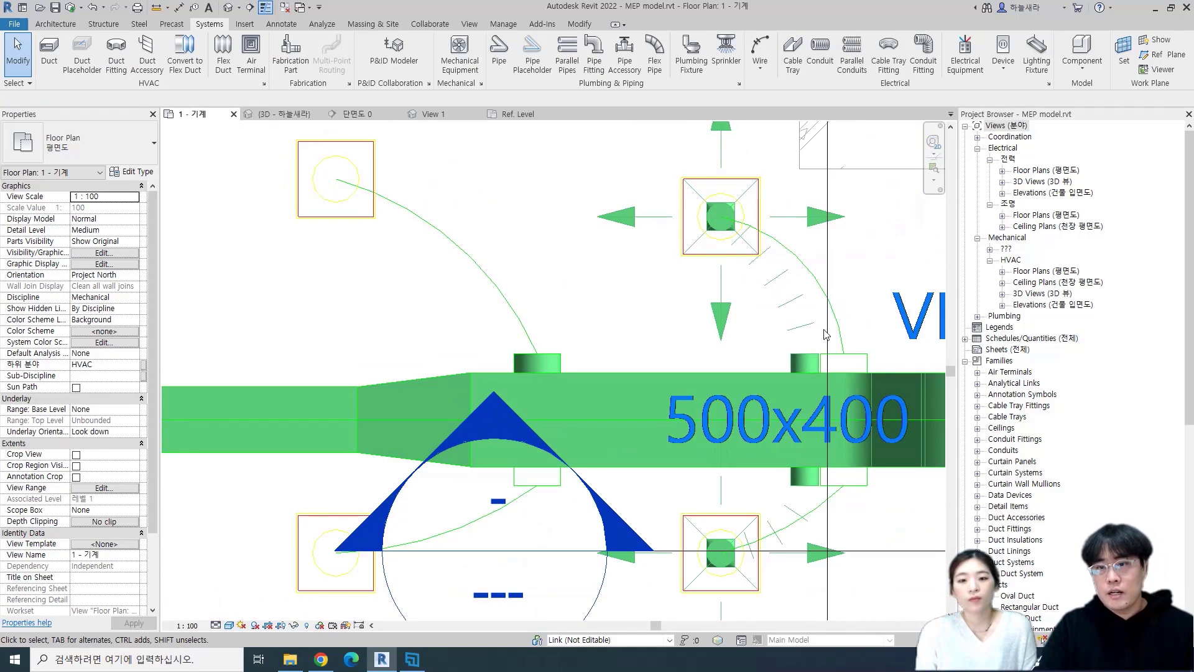
Delete the 250 mm round takeoff from the upper side of the 500x400 duct.
click(718, 260)
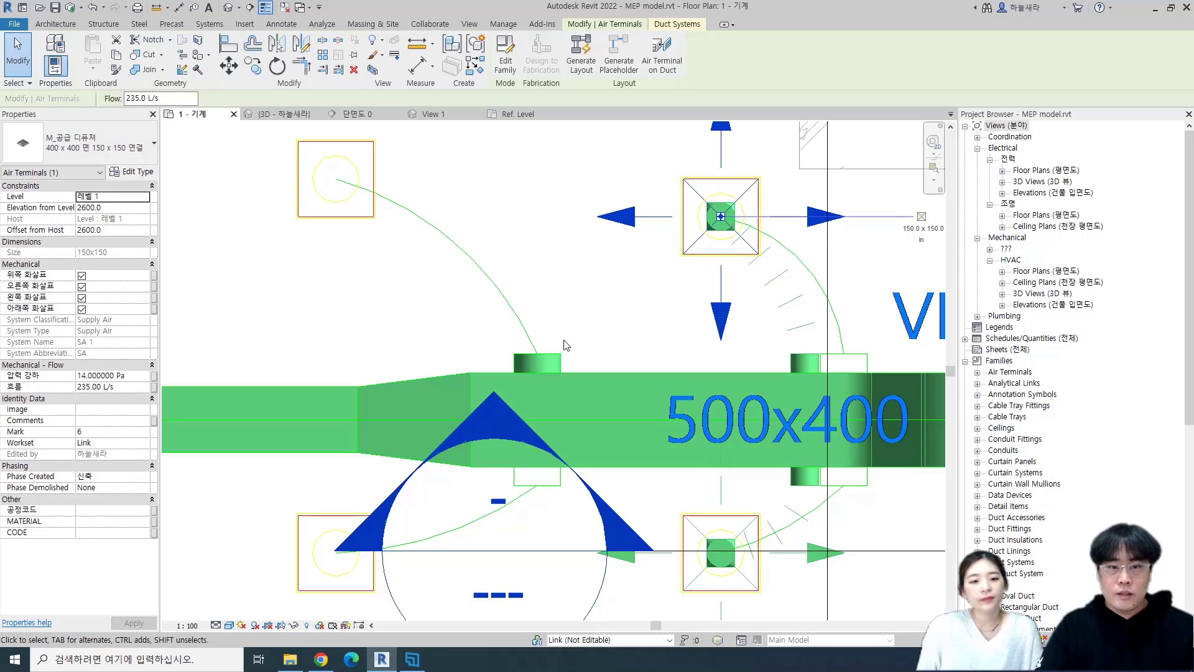
drag(484, 319, 595, 383)
key(Delete)
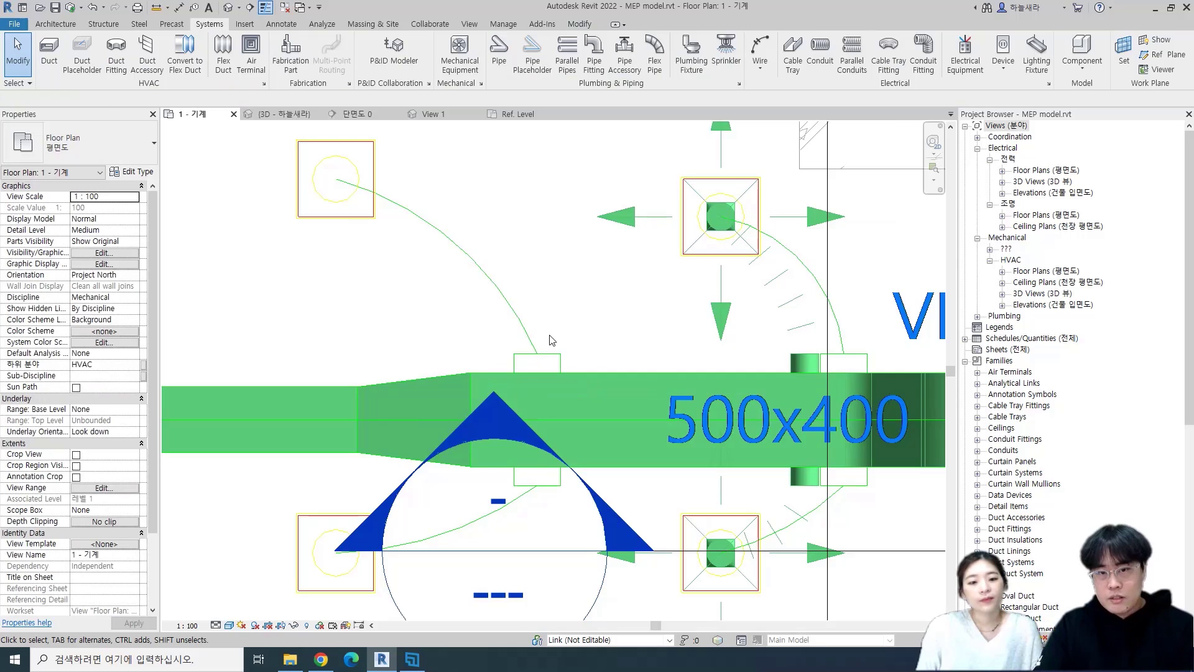
scroll(549, 334, down, 2)
middle_drag(538, 337, 624, 306)
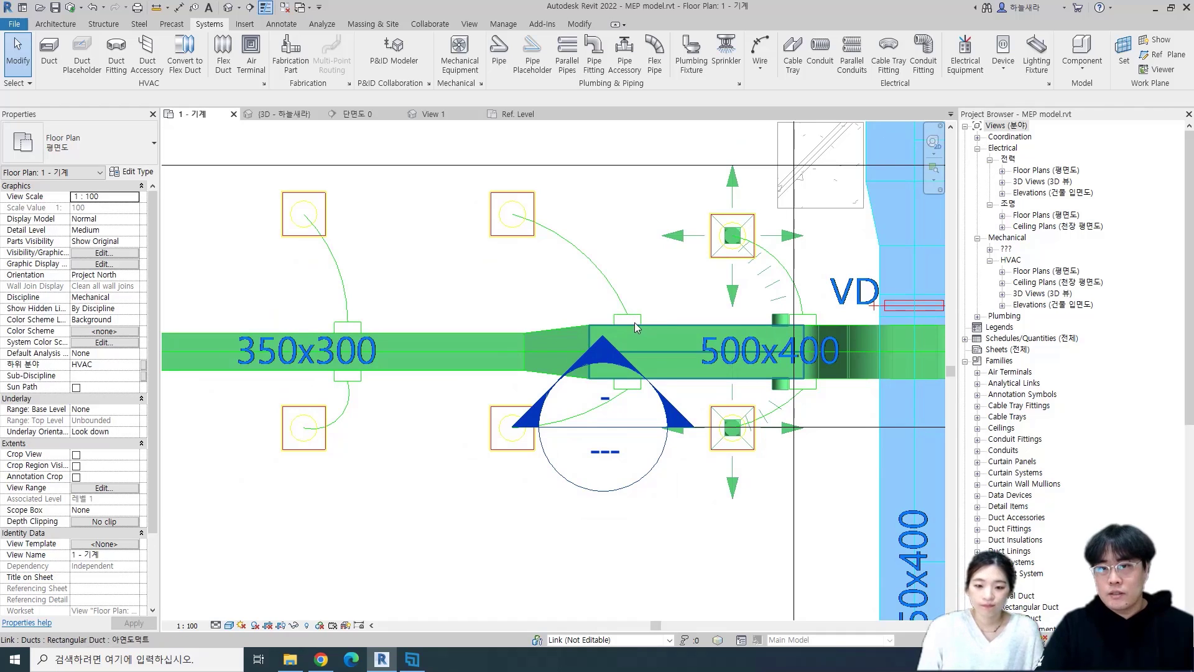
scroll(619, 316, down, 1)
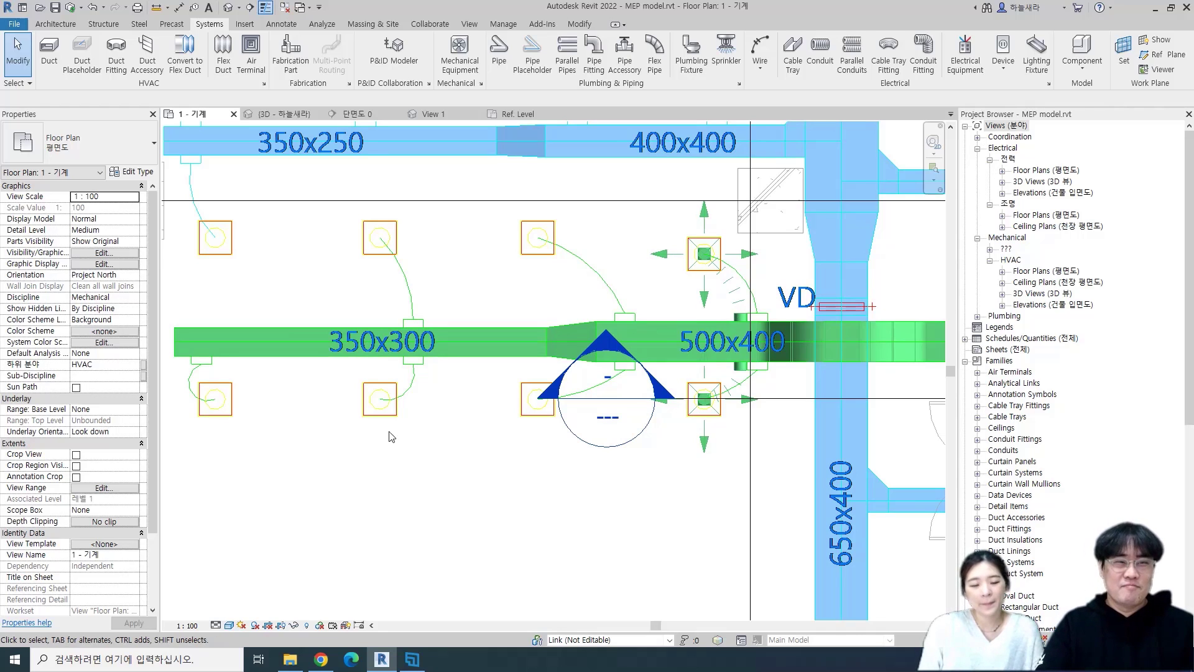
middle_drag(383, 439, 446, 465)
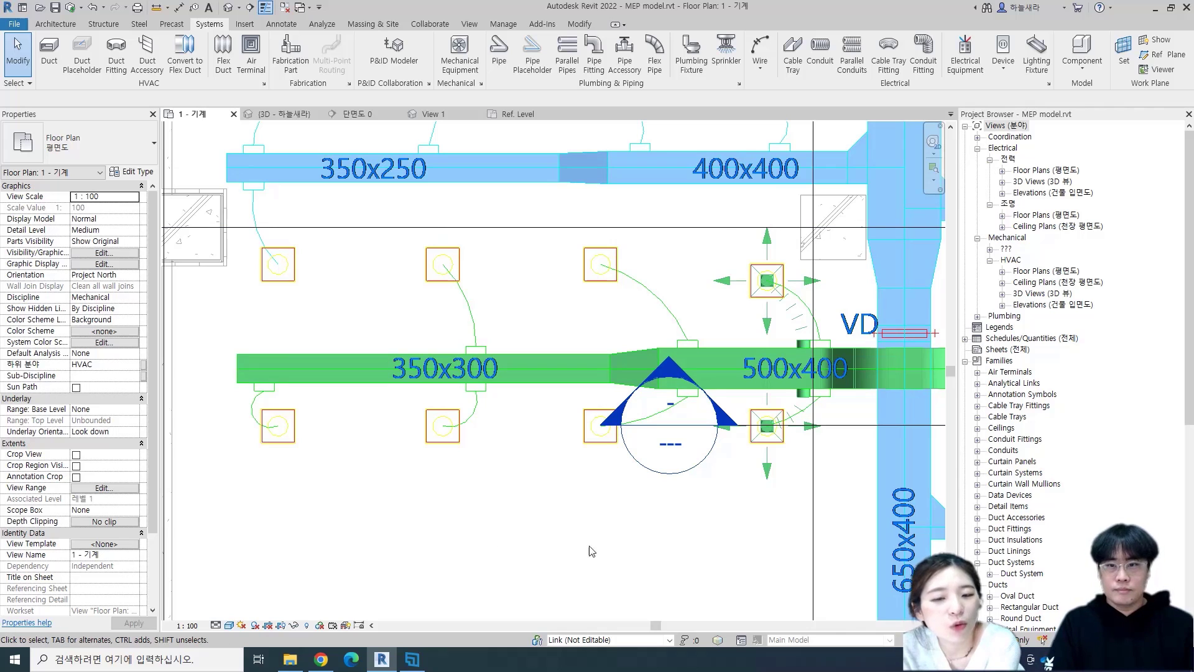
scroll(371, 461, down, 6)
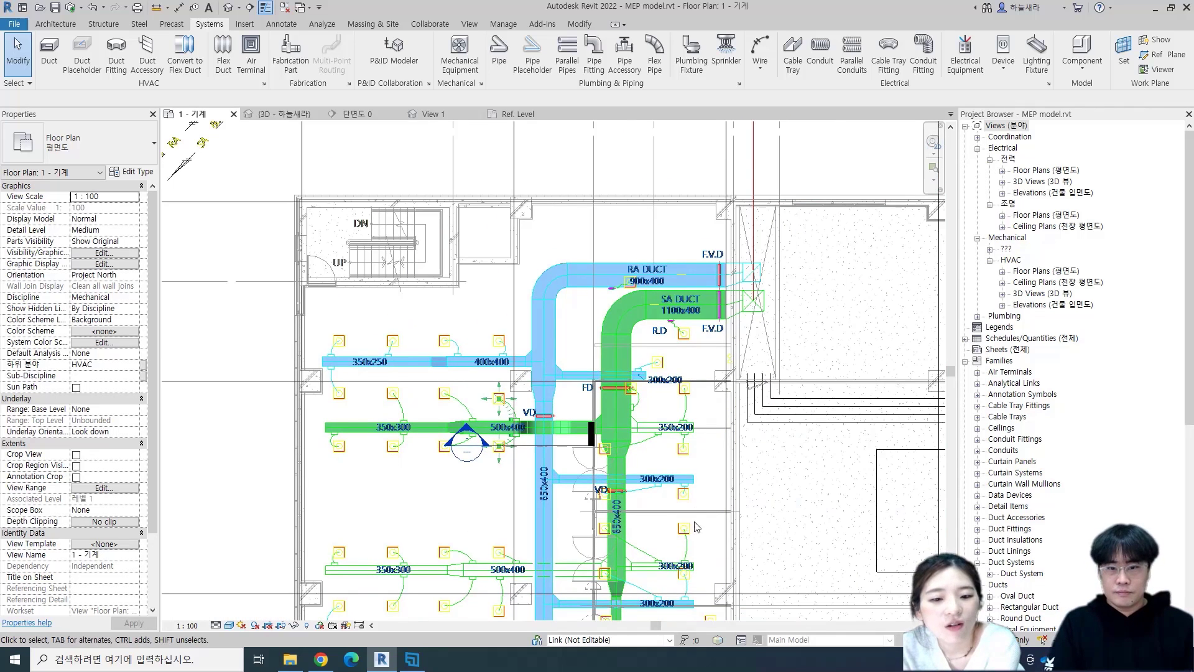
Examine the supply branch layout along the 500x400 and 350x300 ducts, including their takeoffs and diffusers.
scroll(691, 494, up, 3)
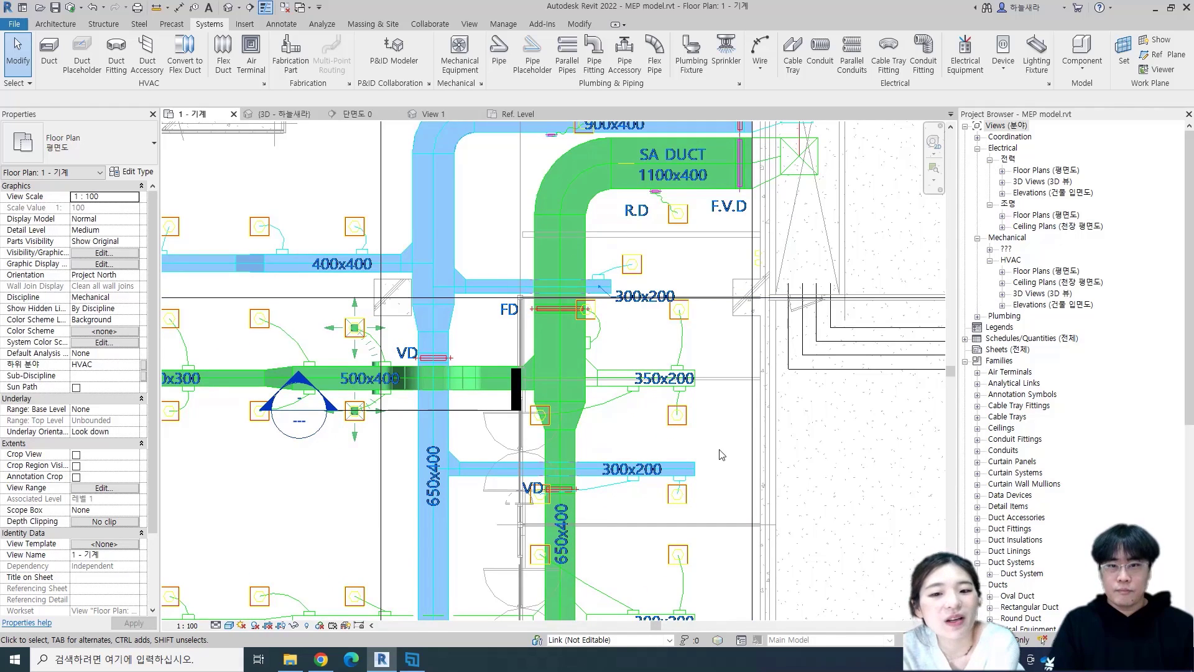
scroll(594, 367, down, 3)
middle_drag(669, 519, 639, 397)
middle_drag(260, 407, 266, 518)
scroll(257, 400, up, 3)
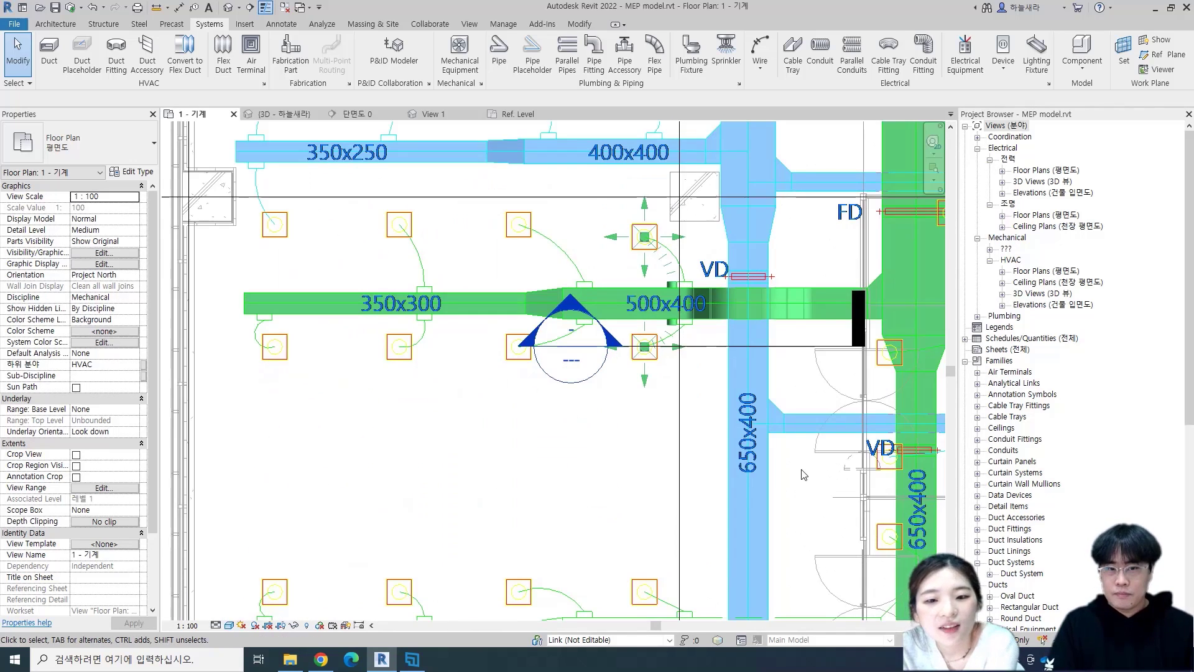
middle_drag(822, 368, 718, 468)
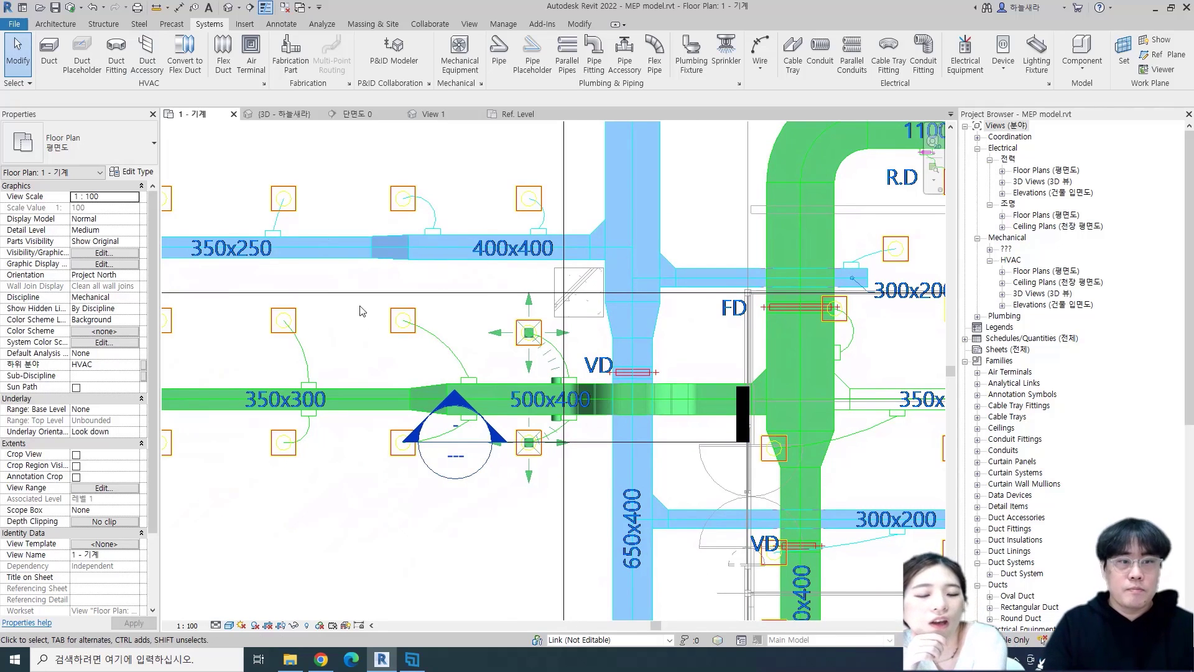
middle_drag(308, 467, 628, 455)
scroll(629, 424, up, 4)
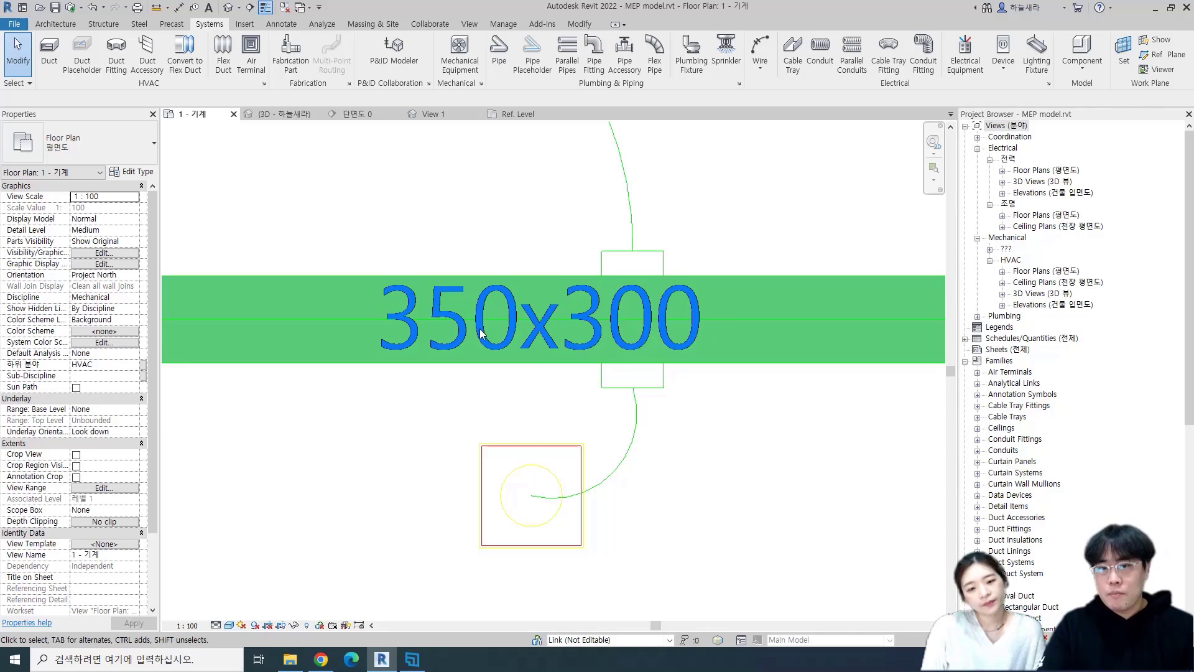
scroll(485, 335, down, 3)
middle_drag(648, 413, 620, 421)
scroll(577, 378, down, 3)
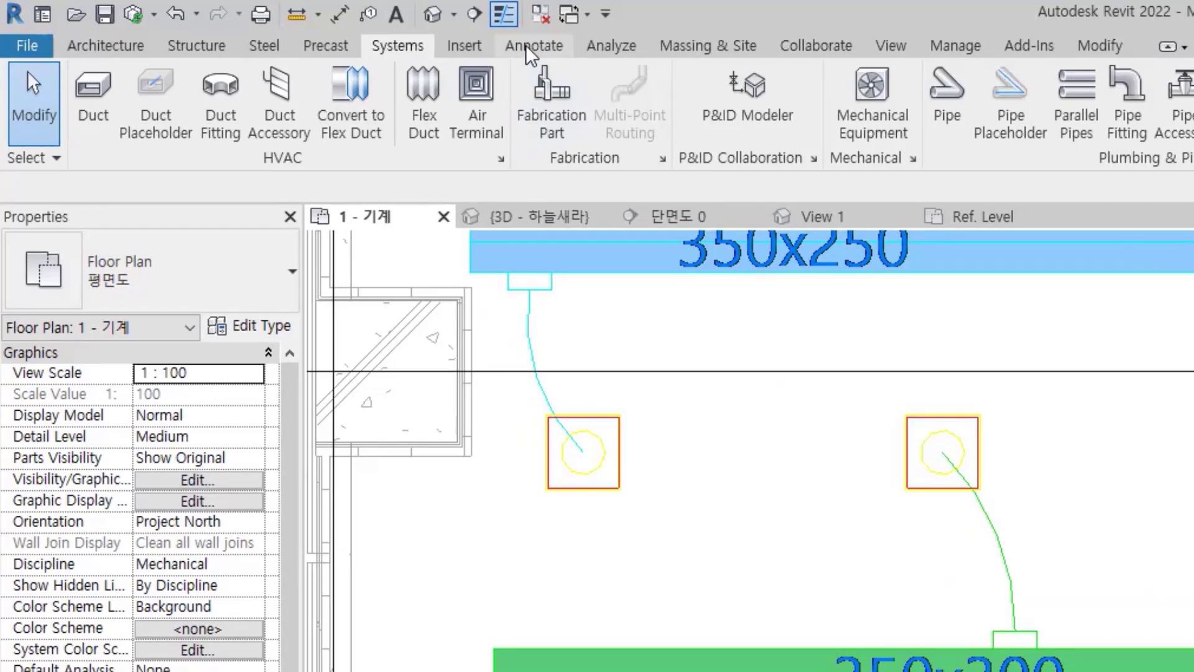
click(534, 47)
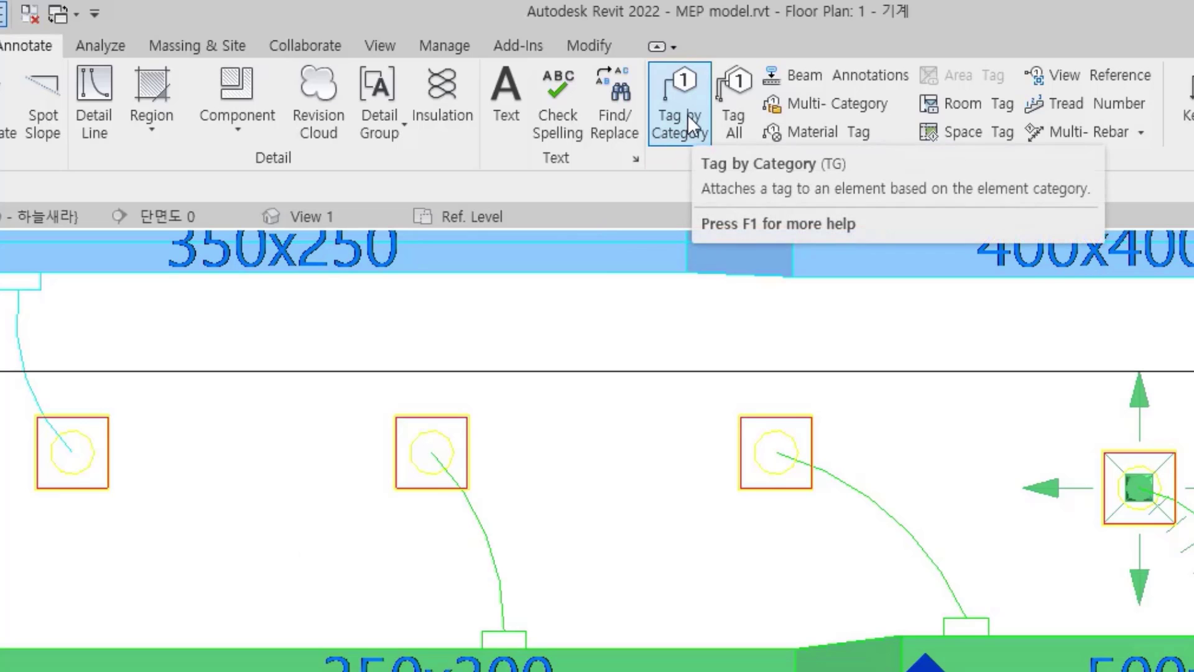
click(688, 115)
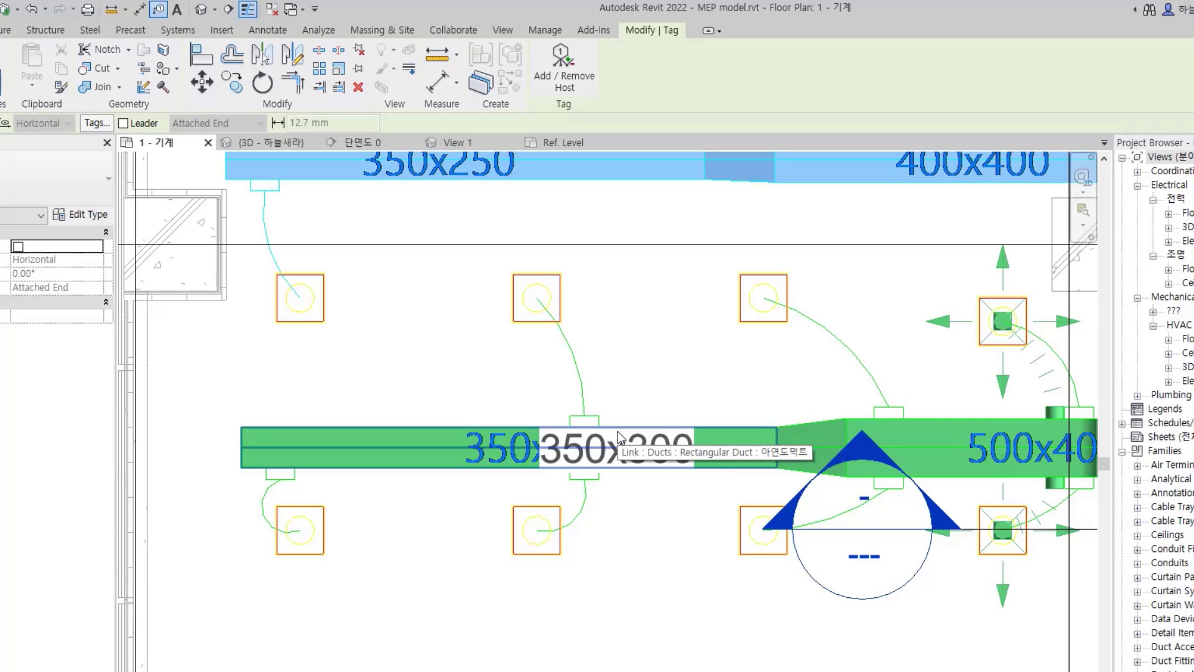
key(Escape)
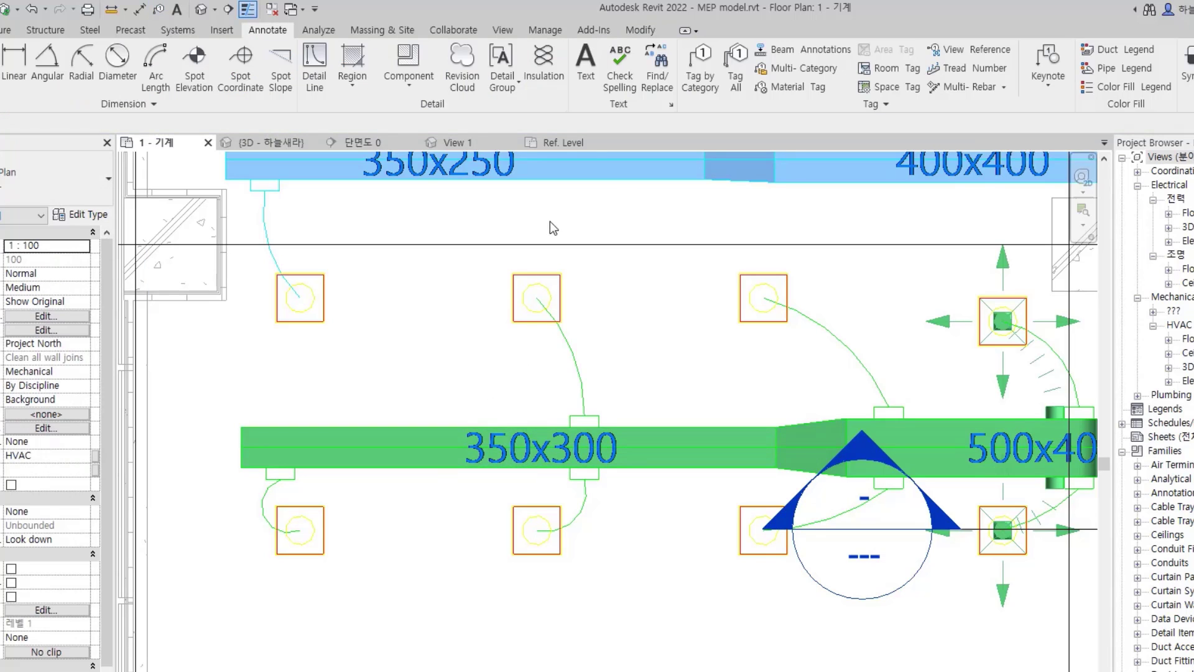
click(222, 30)
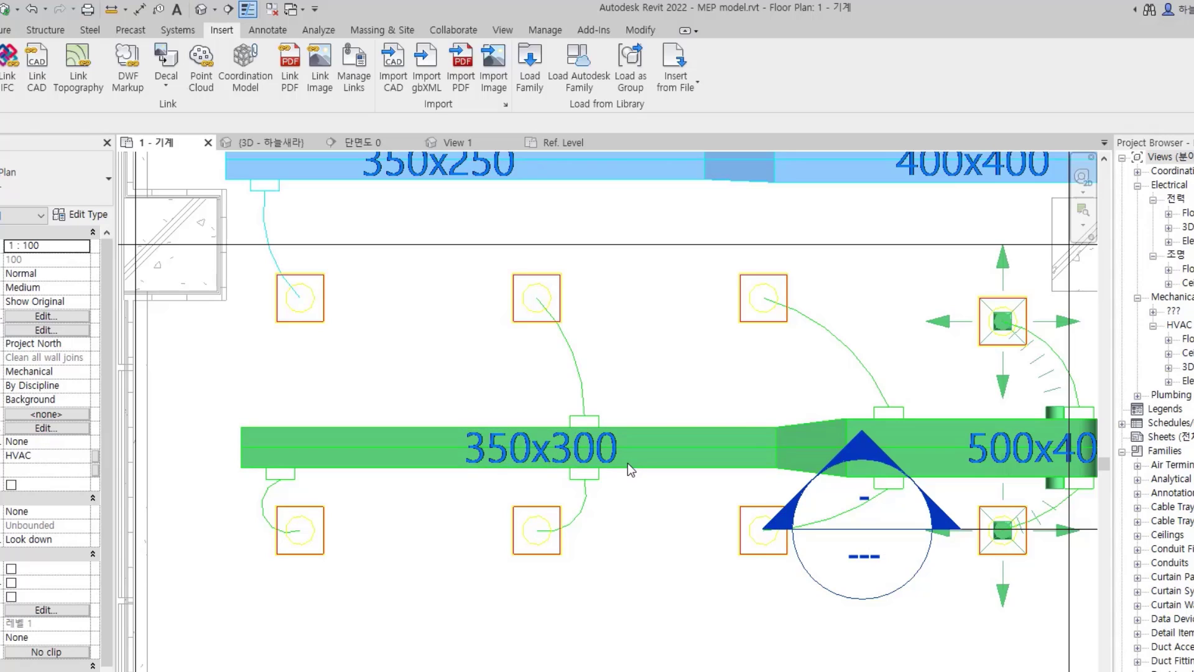
Tag the 350x300 supply duct by category, placing the tag over its CAD size text without a leader.
middle_drag(665, 326, 665, 334)
key(t)
key(g)
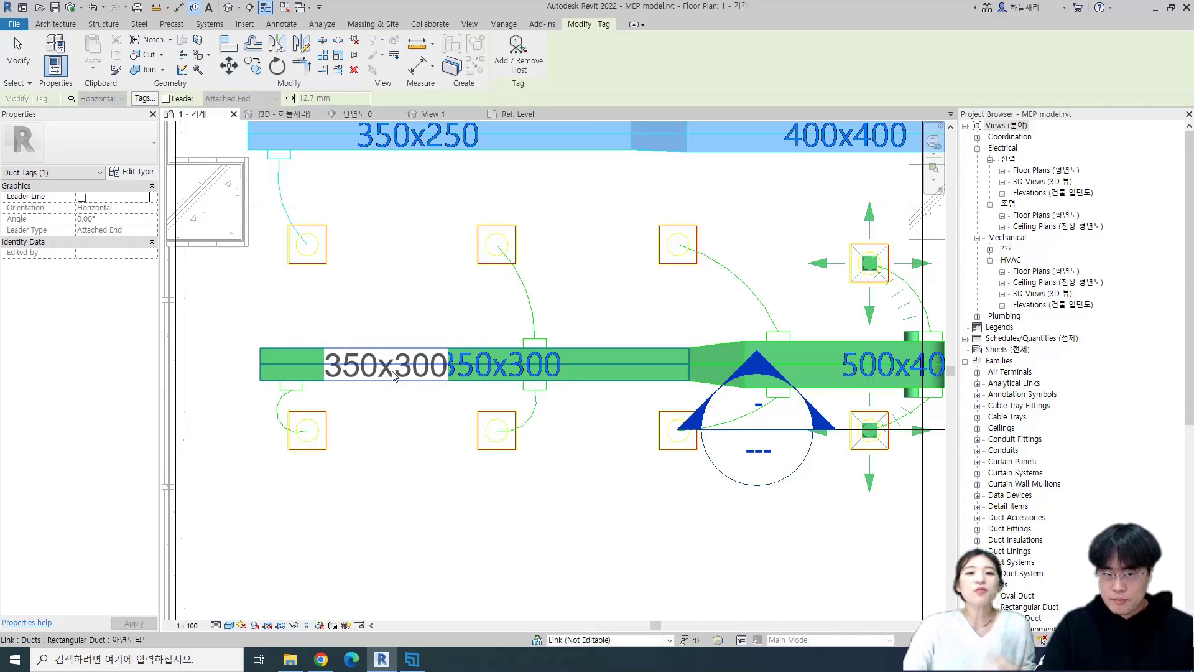
click(505, 368)
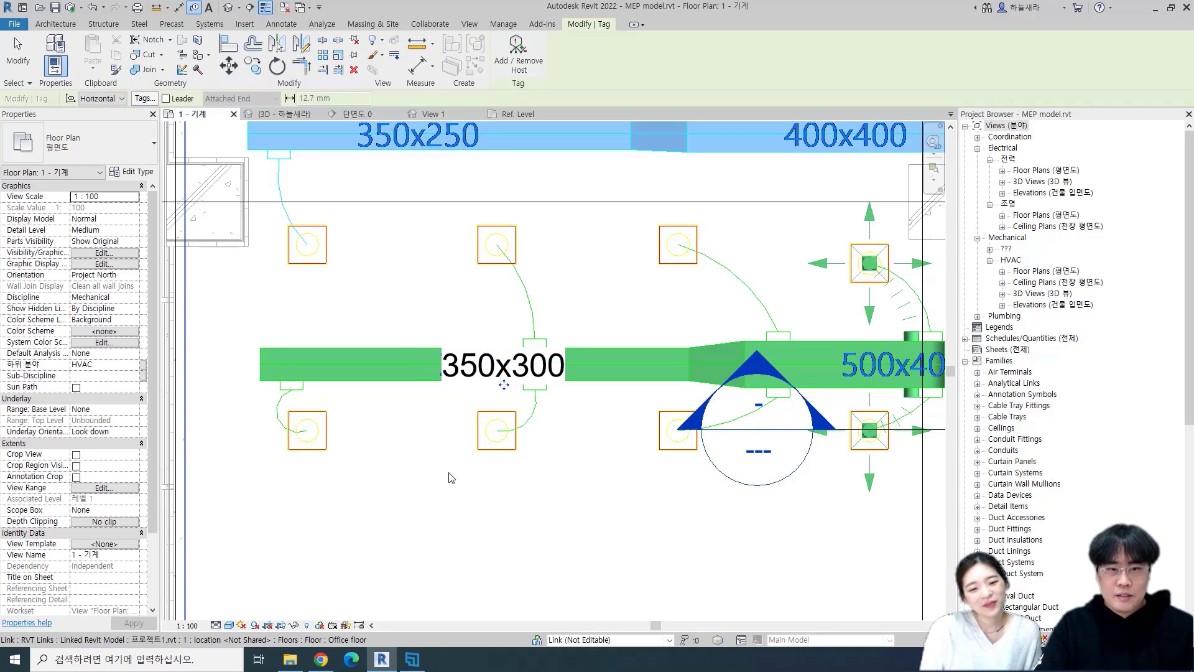
key(Escape)
Open the family of the tag on the 350x300 duct and start editing its size label.
scroll(504, 398, up, 3)
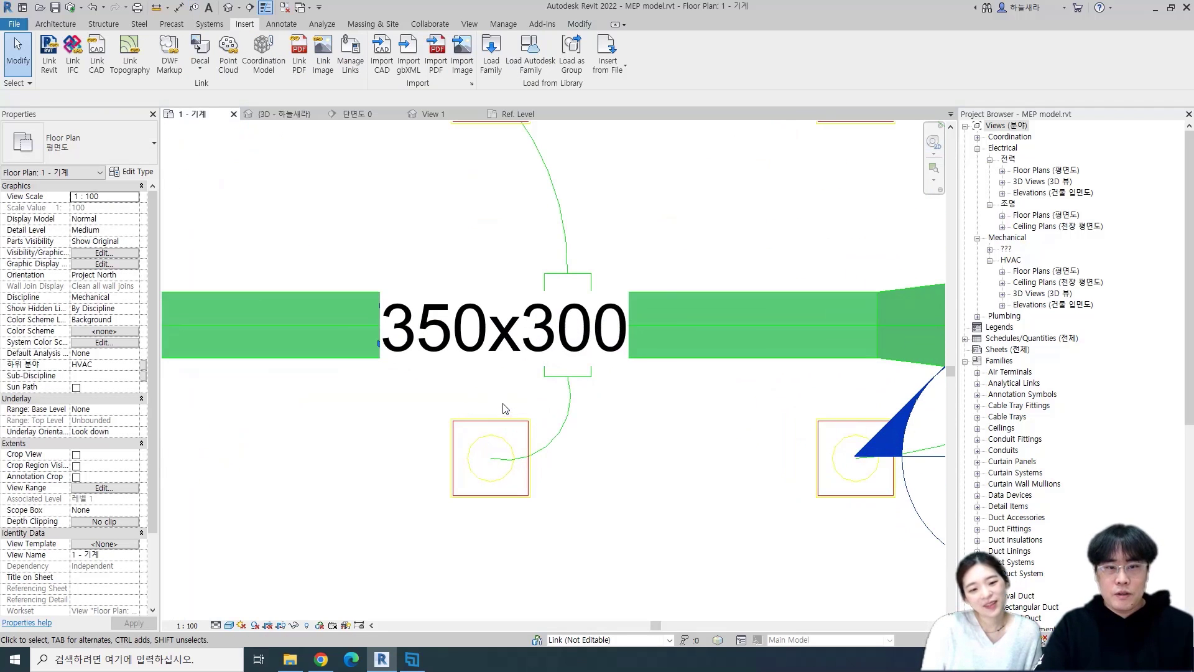
click(505, 329)
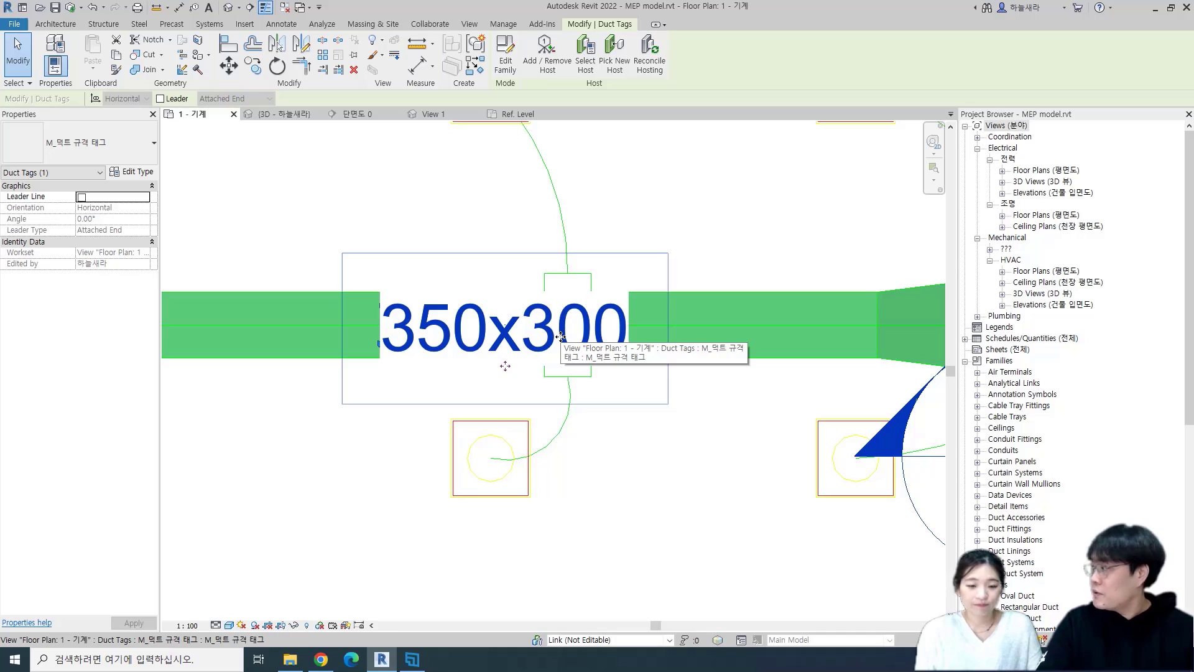
double_click(499, 319)
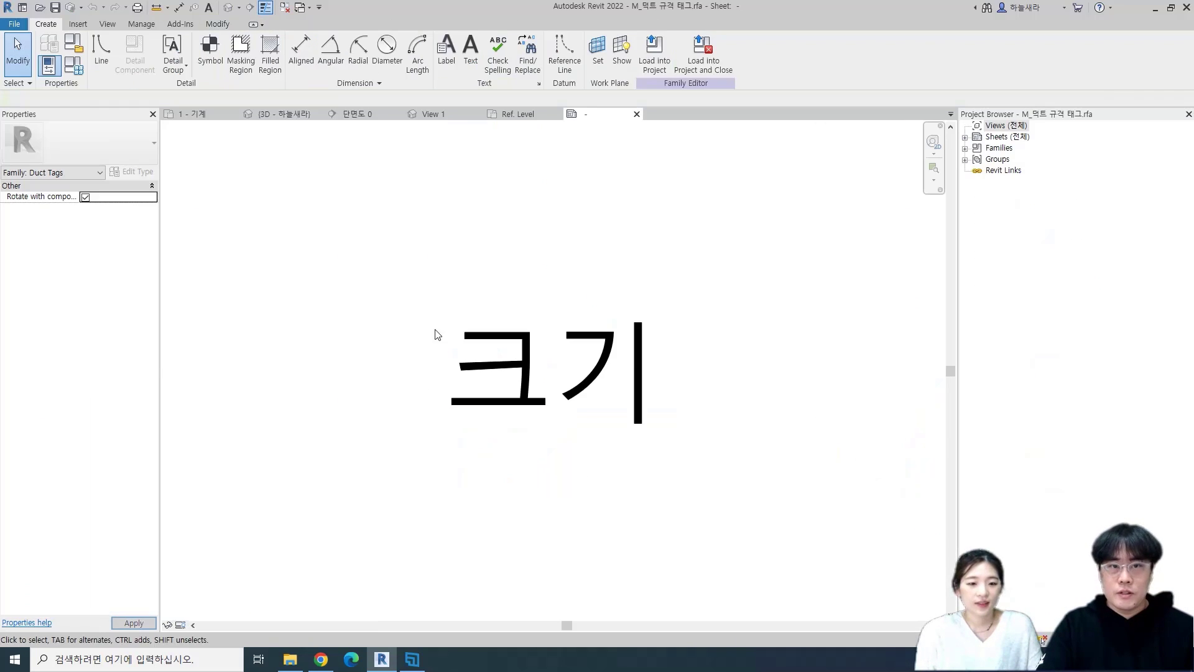
click(400, 526)
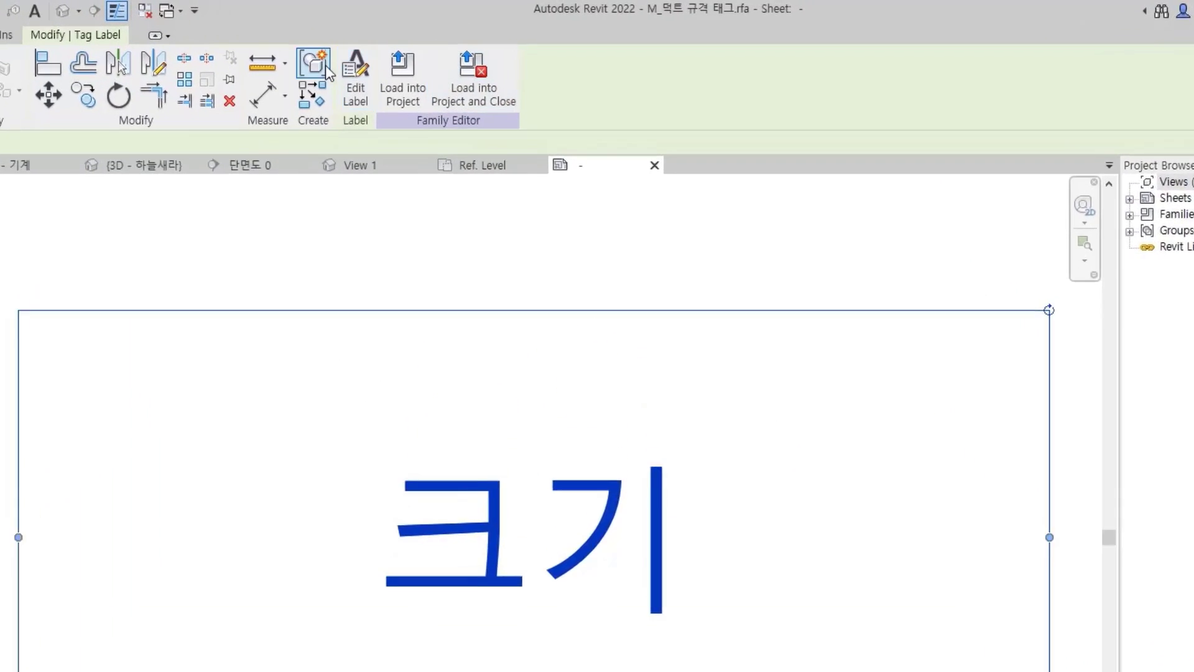
click(356, 77)
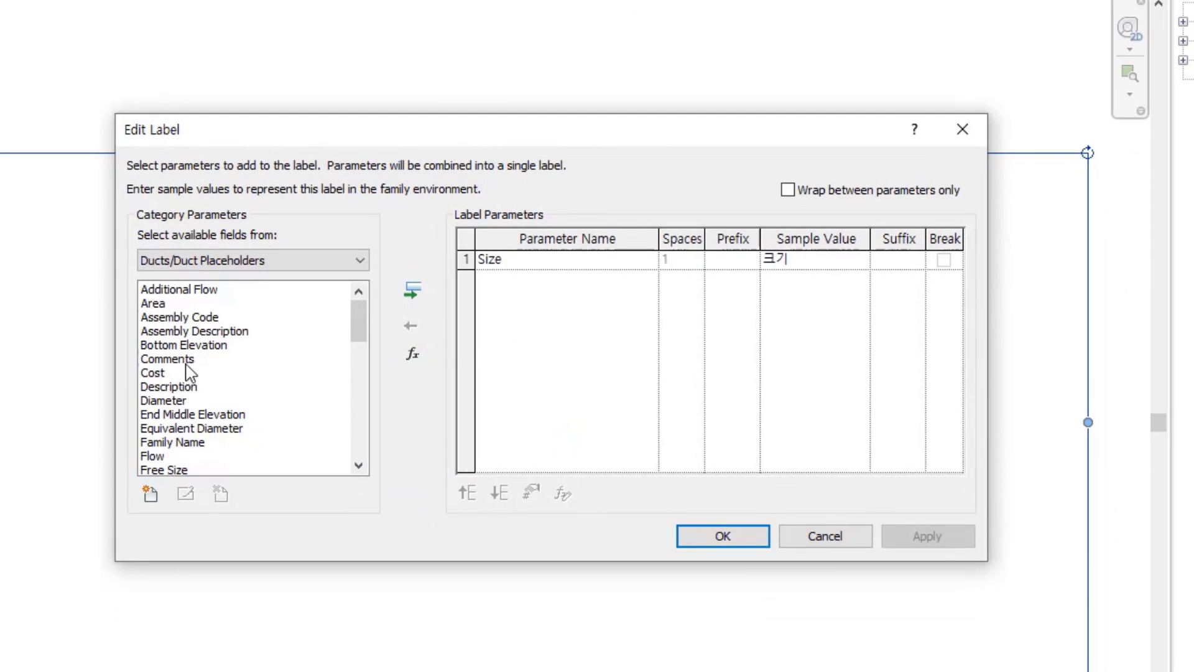
Add the Bottom Elevation parameter to the tag label with the prefix "B.O.D" and a line break after Size.
click(187, 345)
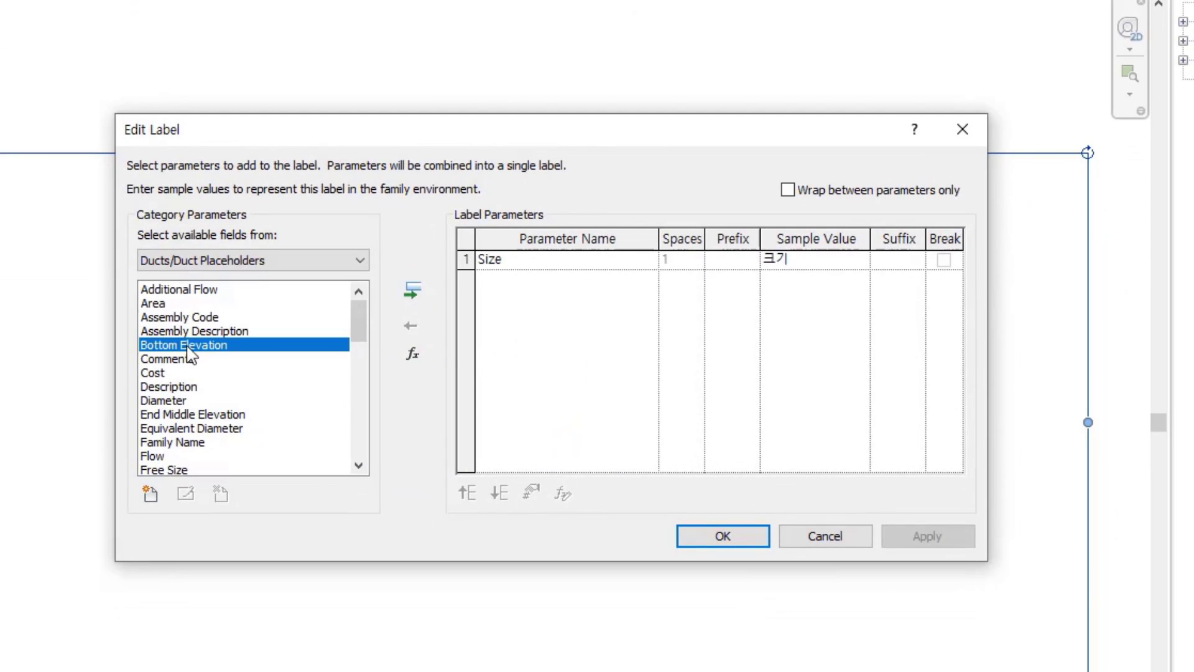
click(413, 290)
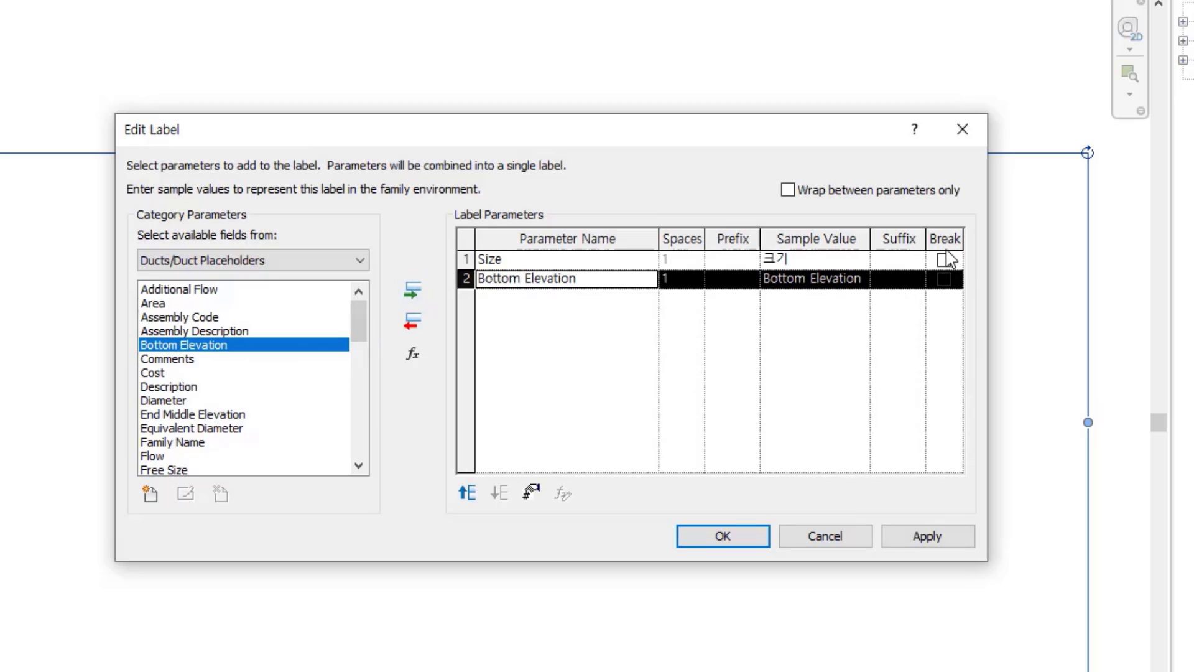
click(943, 260)
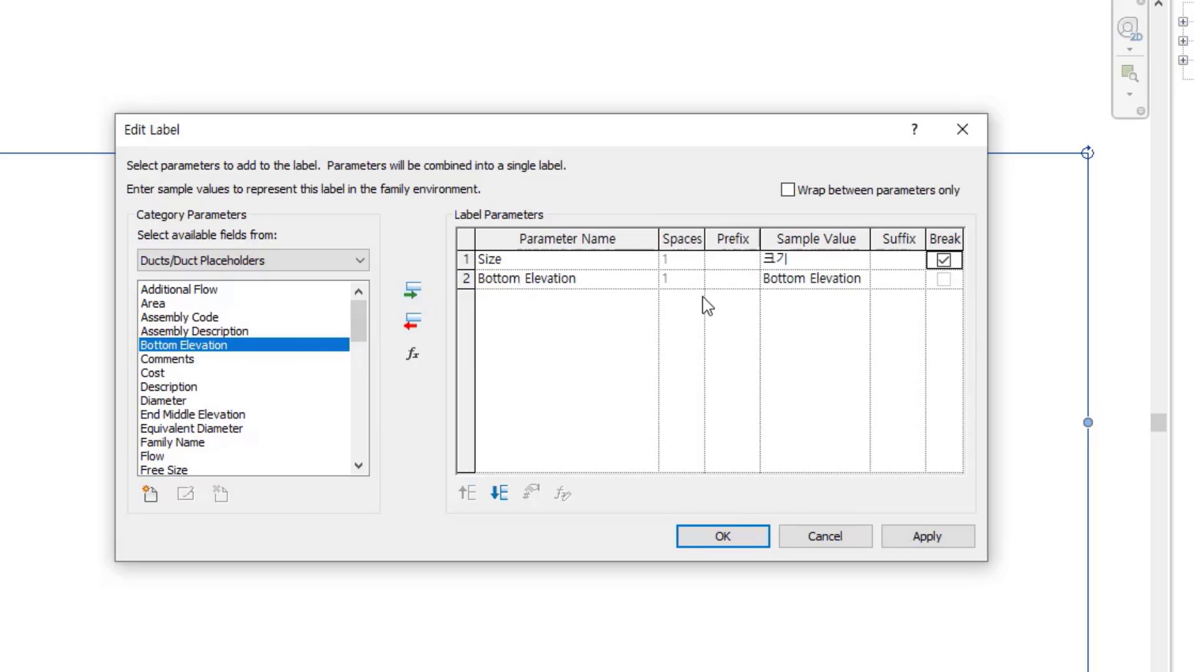
click(723, 280)
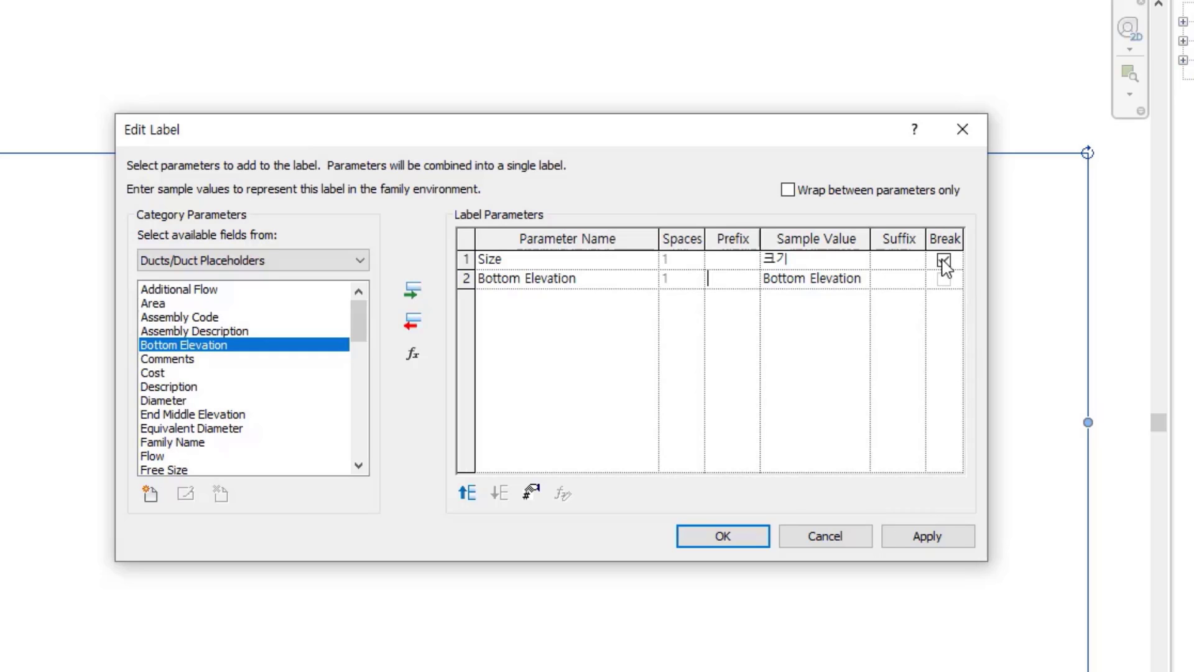
text(D)
key(BackSpace)
text(O.D)
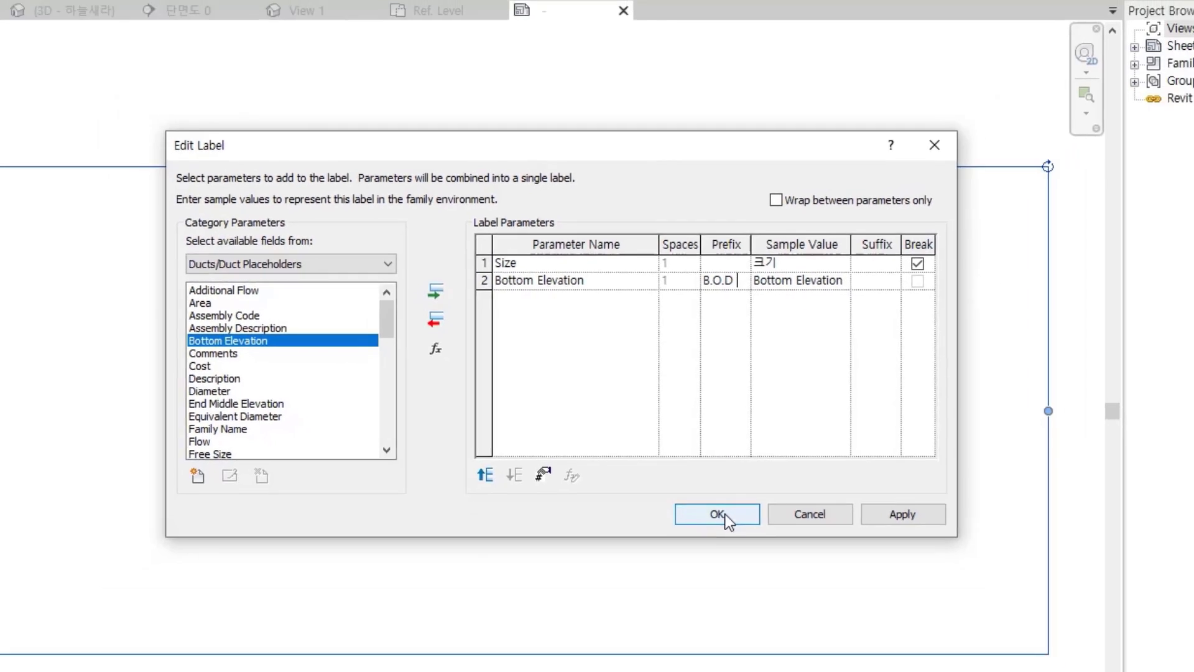
click(733, 536)
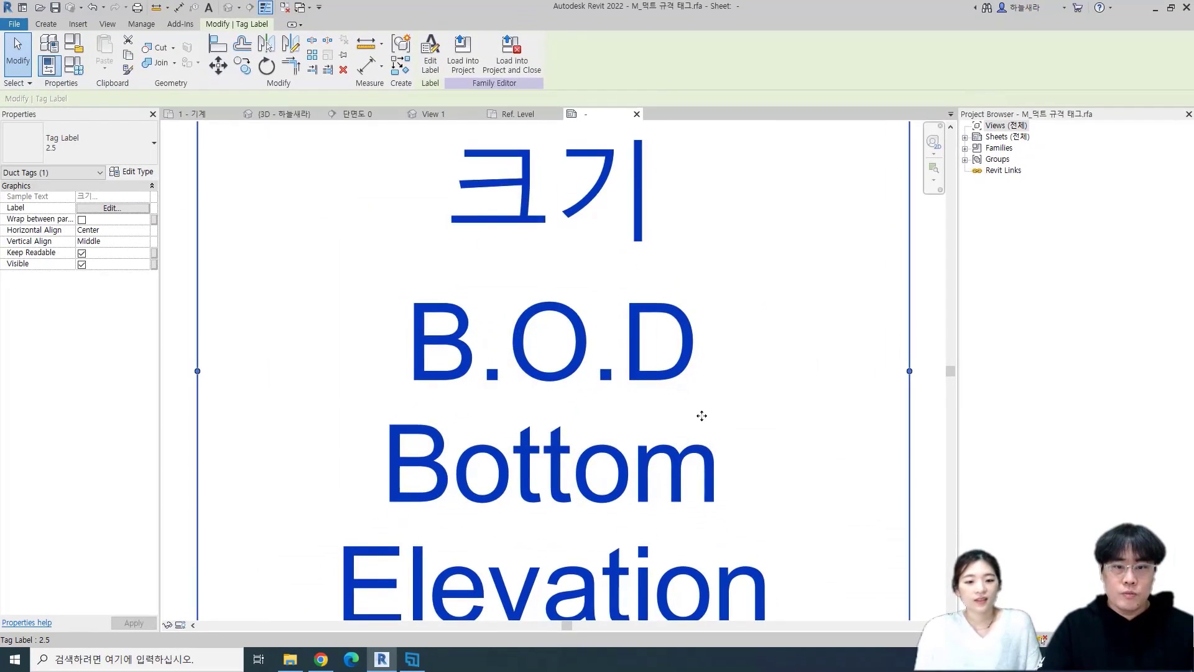
Widen the tag label's text box so that the B.O.D Bottom Elevation text fits on one line.
scroll(701, 415, down, 5)
drag(534, 400, 426, 401)
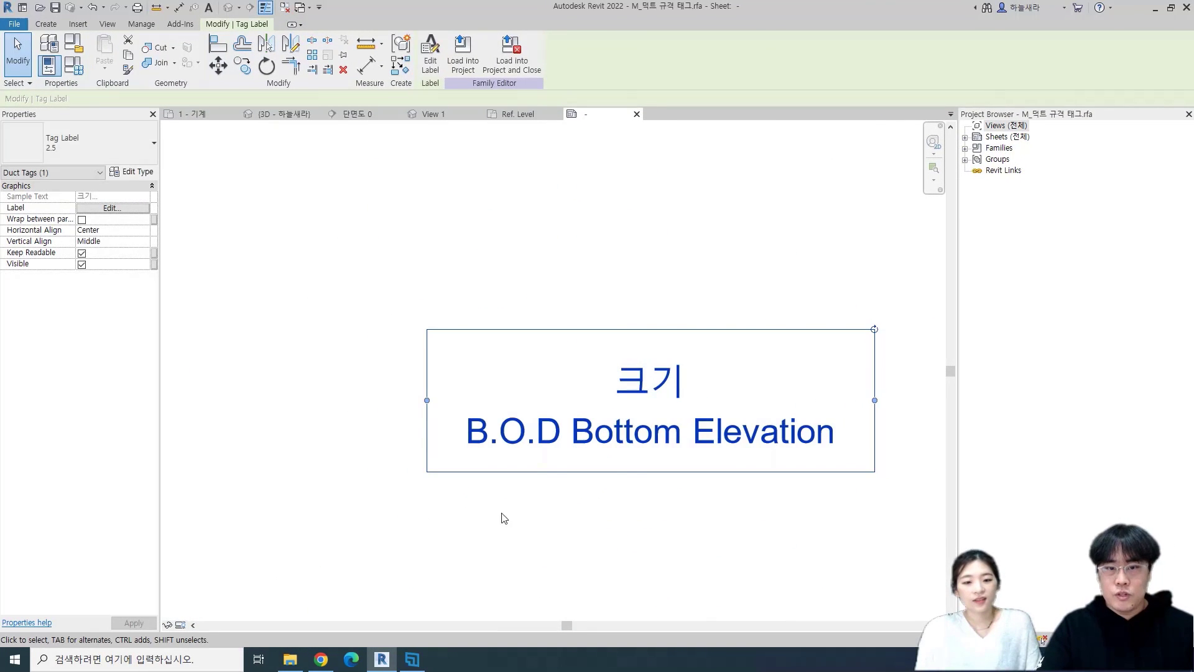
click(493, 517)
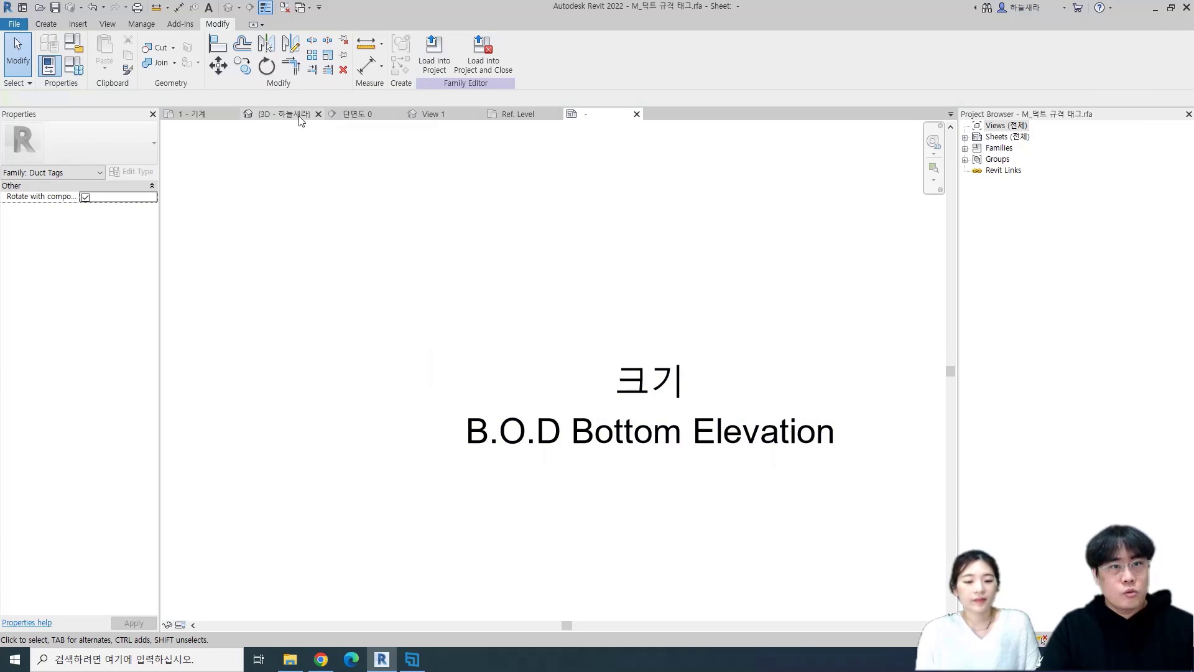
Set the background of the tag label's 2.5 type to Transparent.
click(208, 116)
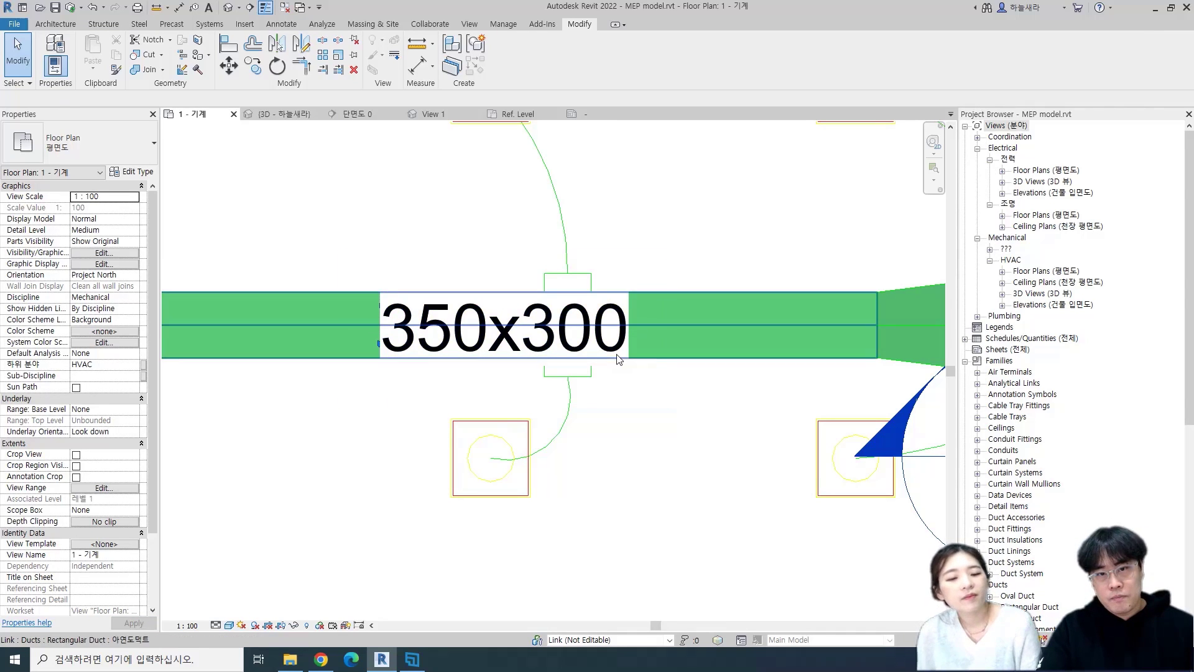
click(588, 113)
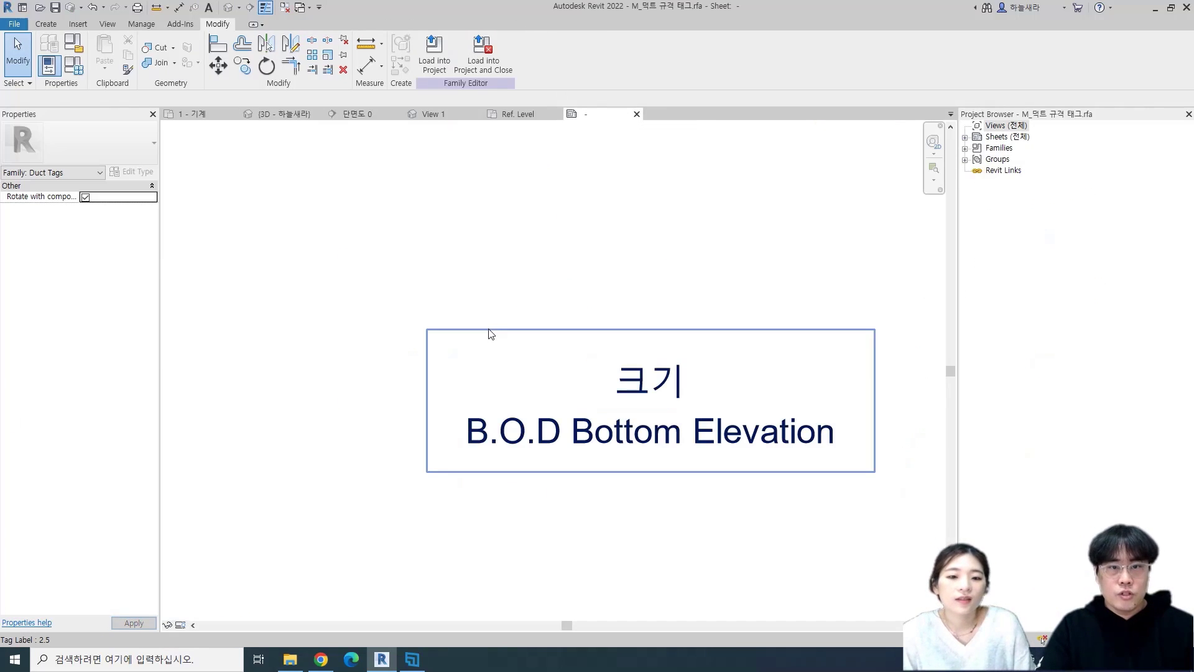
click(644, 403)
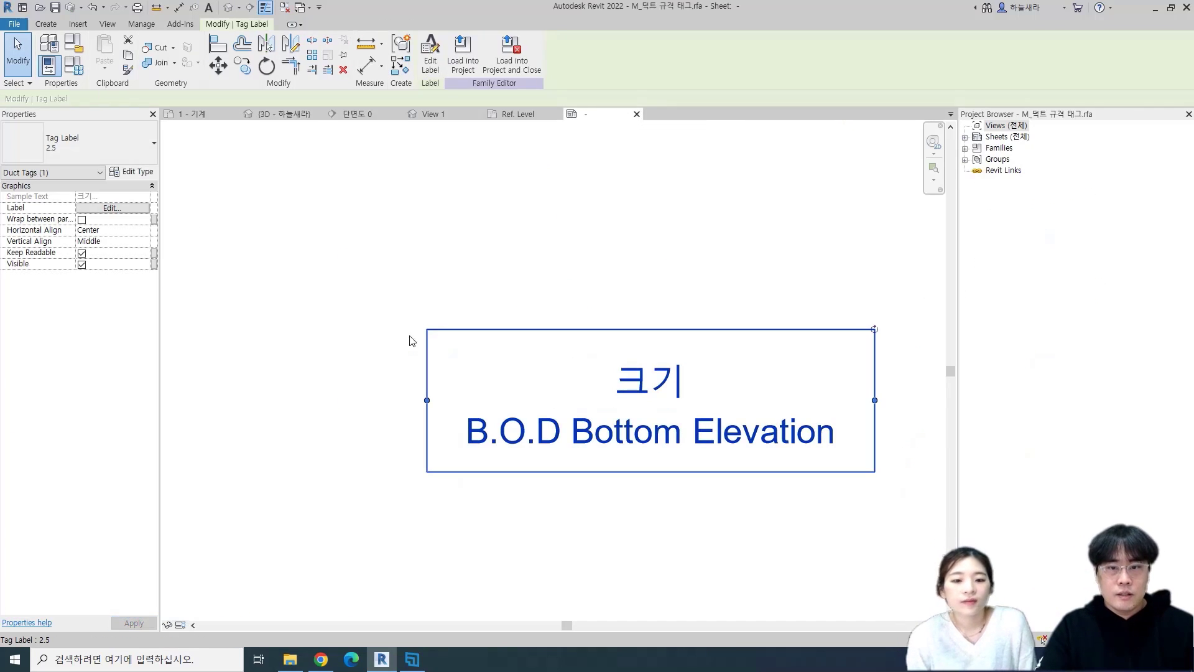
click(132, 172)
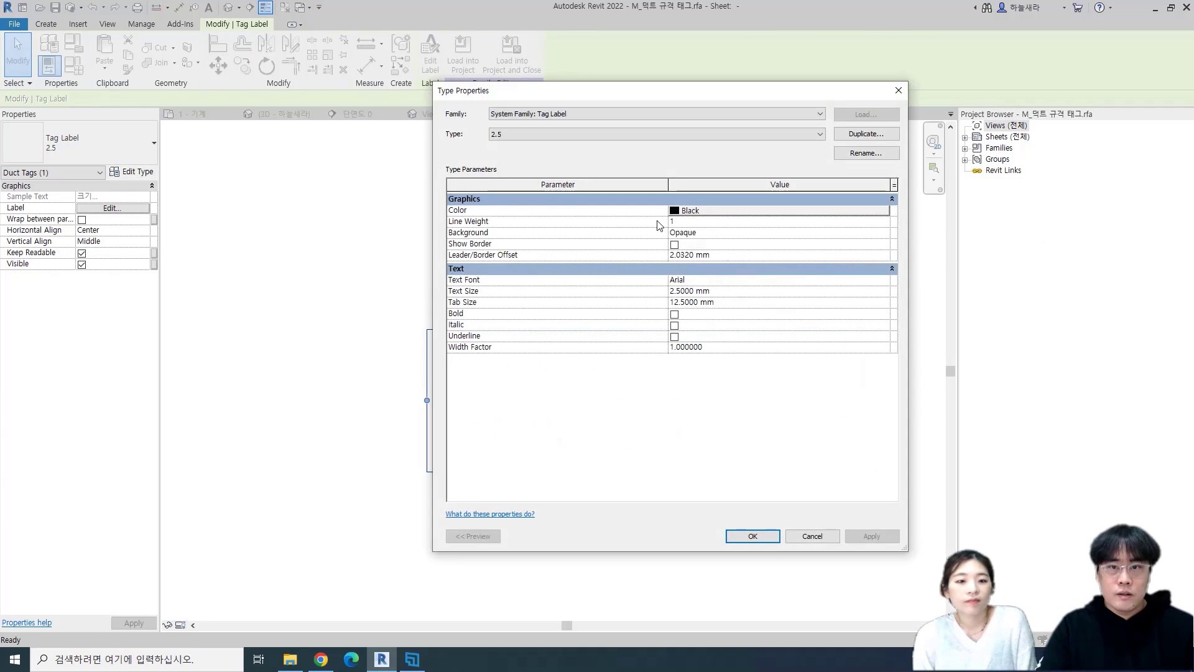
click(807, 233)
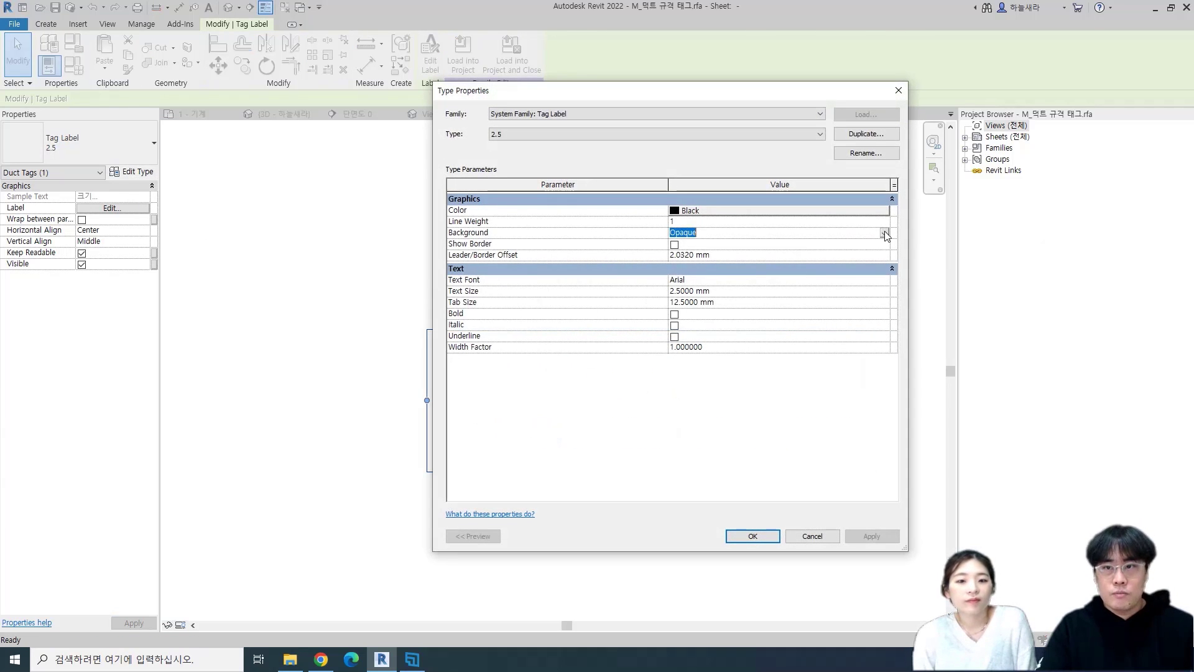
click(809, 235)
click(698, 253)
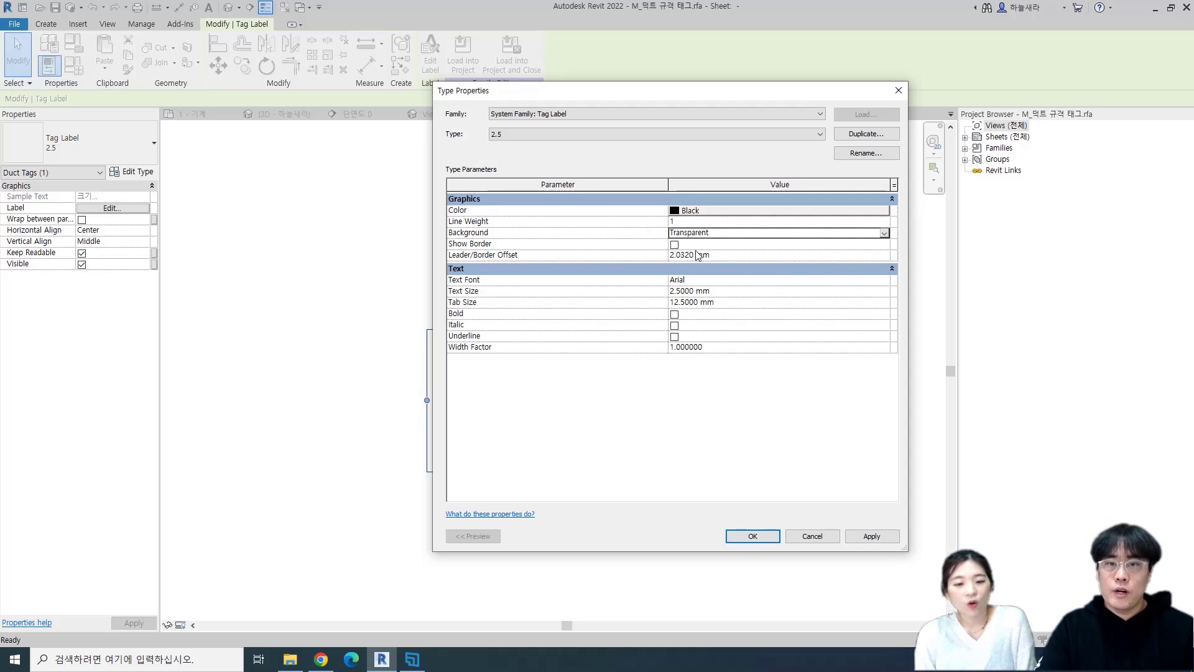
click(754, 537)
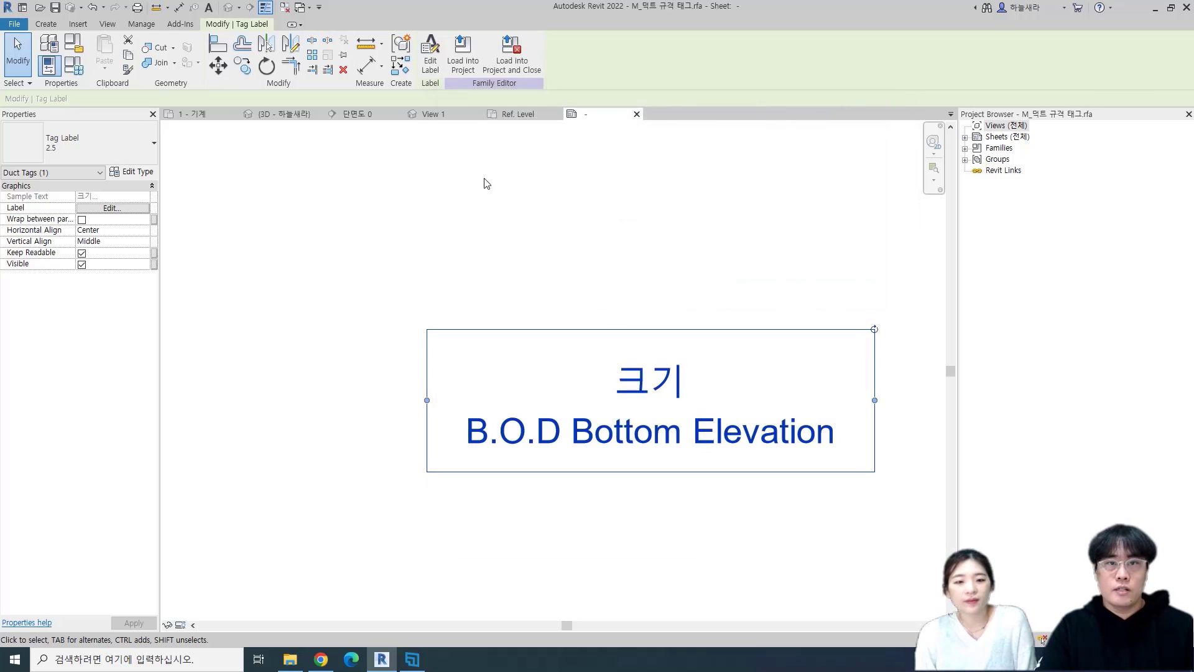
Load the edited duct tag family into the project, making it editable and overwriting the existing version and its parameter values.
click(463, 51)
click(564, 424)
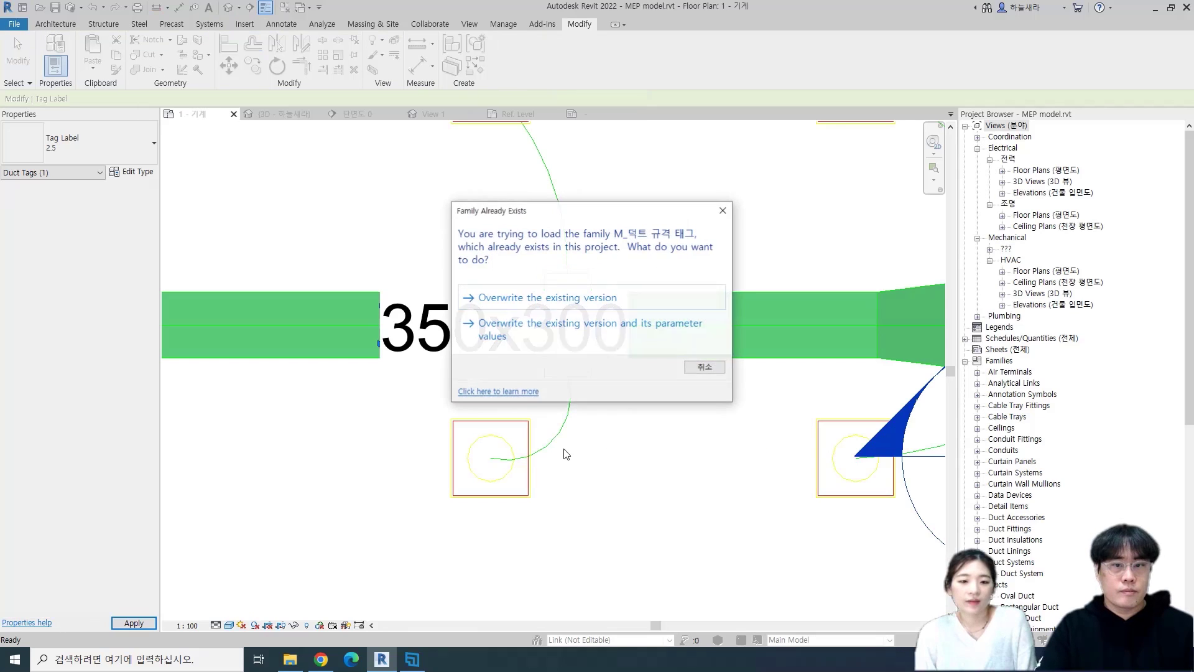
click(536, 324)
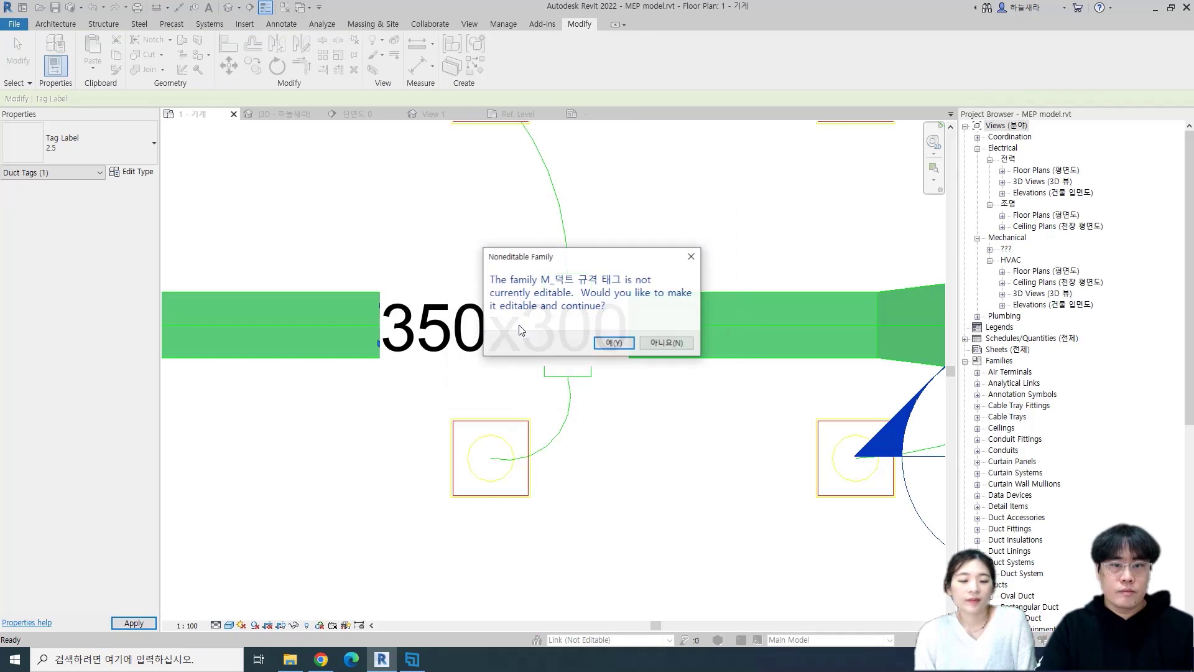
click(615, 344)
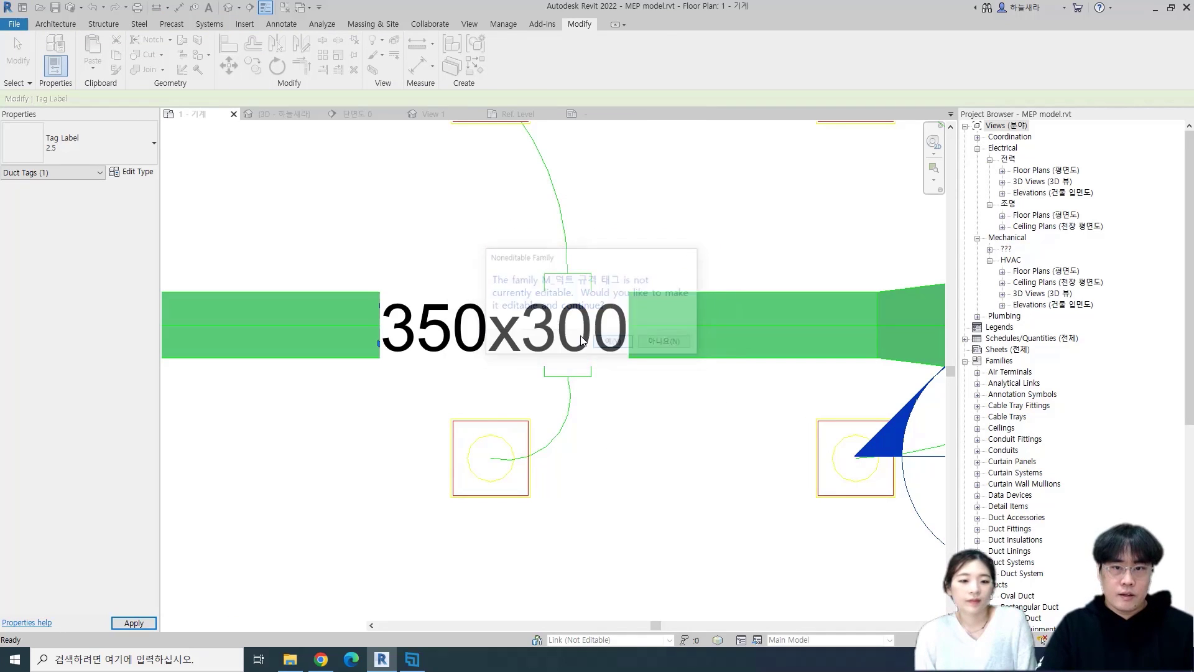
click(422, 497)
click(411, 309)
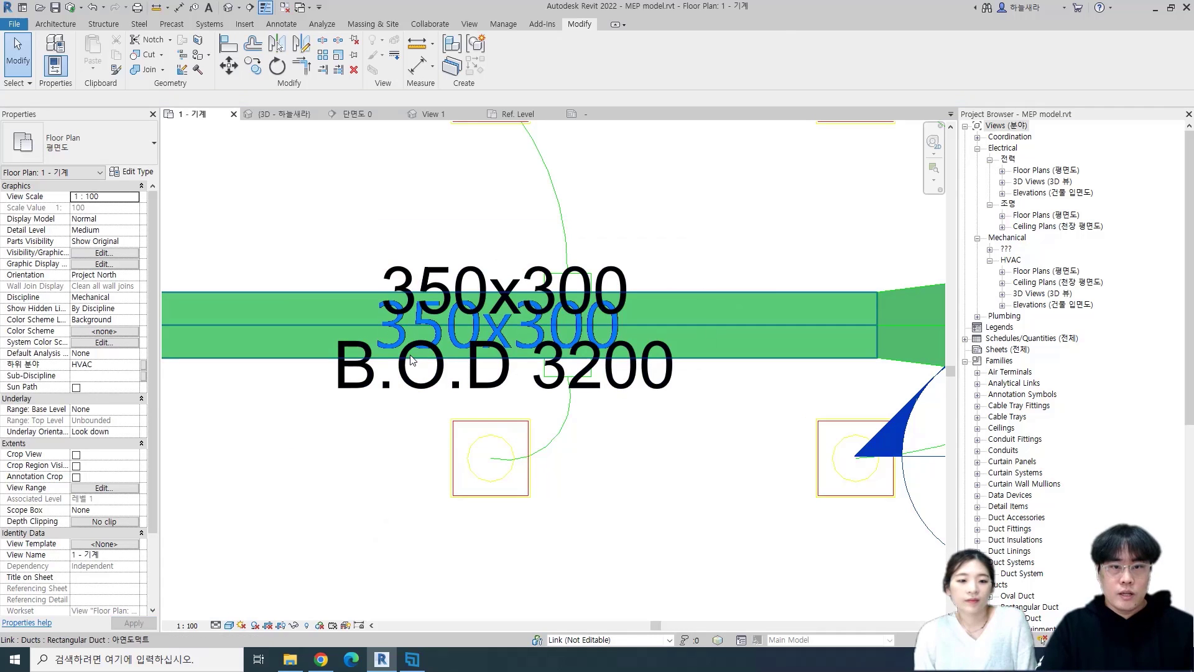
Tag the blue 350x250 and 400x400 branch duct segments with the revised size and B.O.D duct tag, without leaders.
click(411, 309)
key(Return)
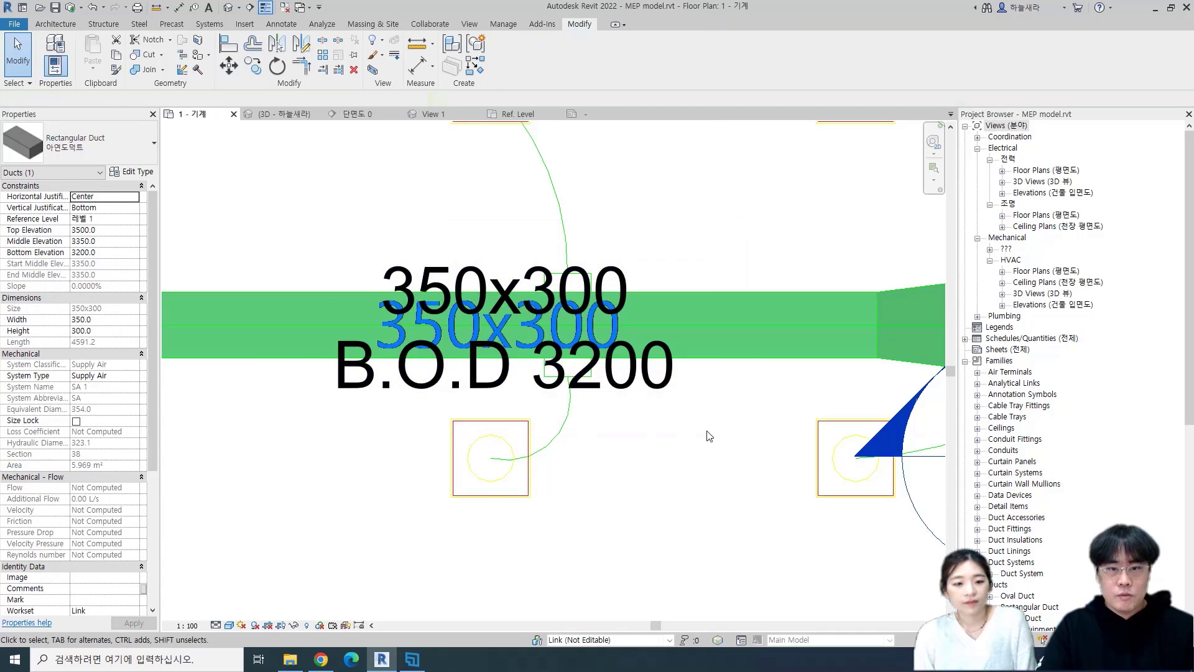
click(614, 389)
scroll(615, 391, down, 4)
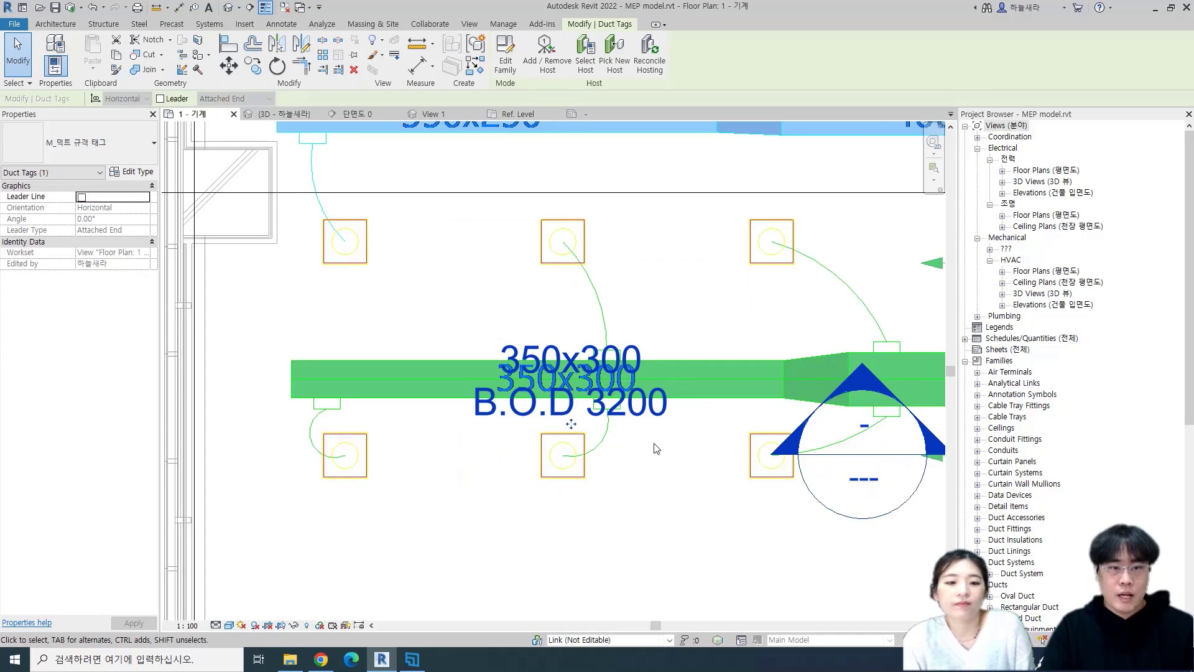
middle_drag(707, 306, 573, 433)
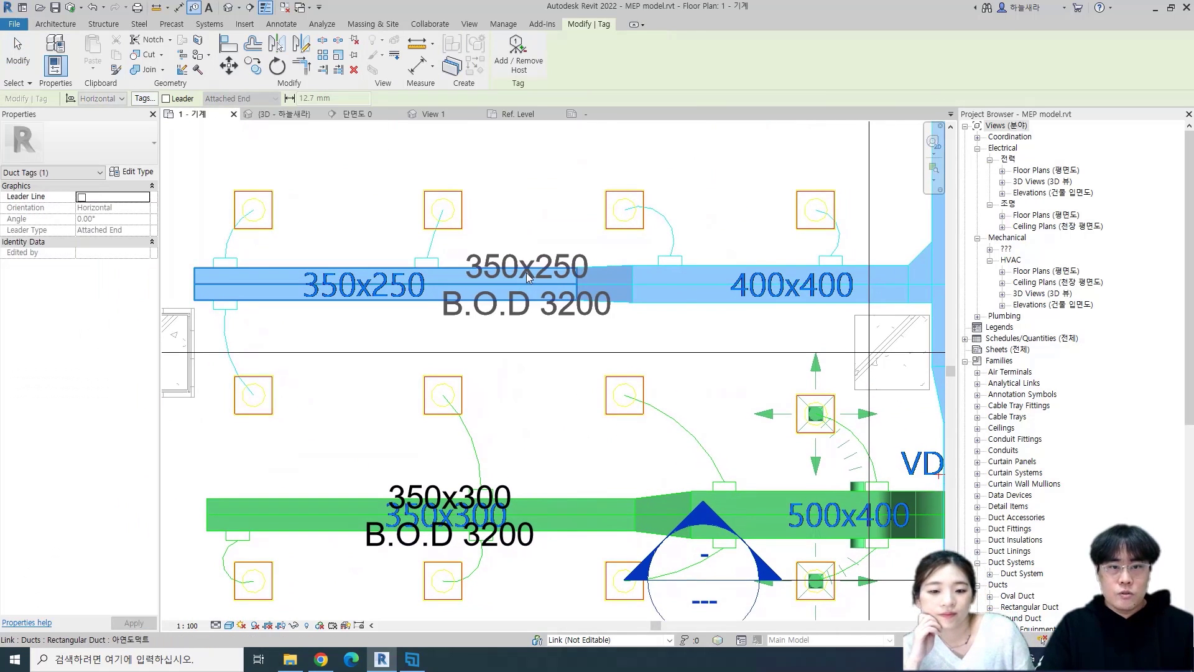
click(521, 273)
click(682, 269)
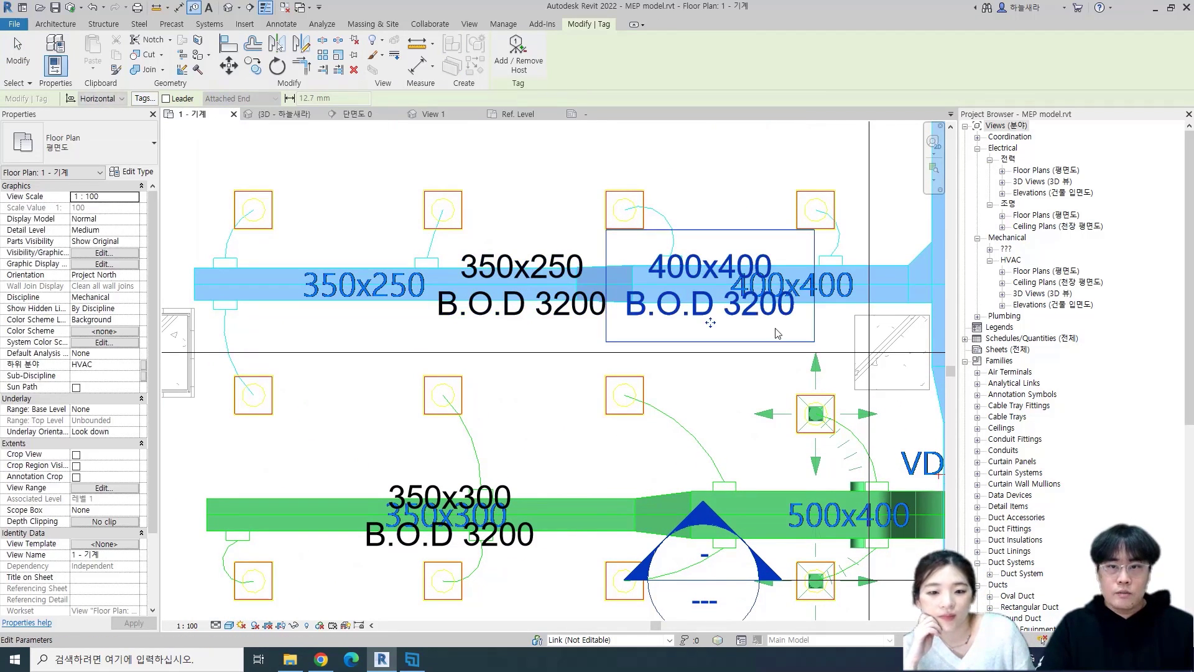
Tag the vertical and horizontal runs of the blue 900x400 RA main duct with the same duct tag, then finish tagging.
middle_drag(920, 192, 572, 339)
click(610, 339)
middle_drag(812, 144, 551, 309)
click(546, 305)
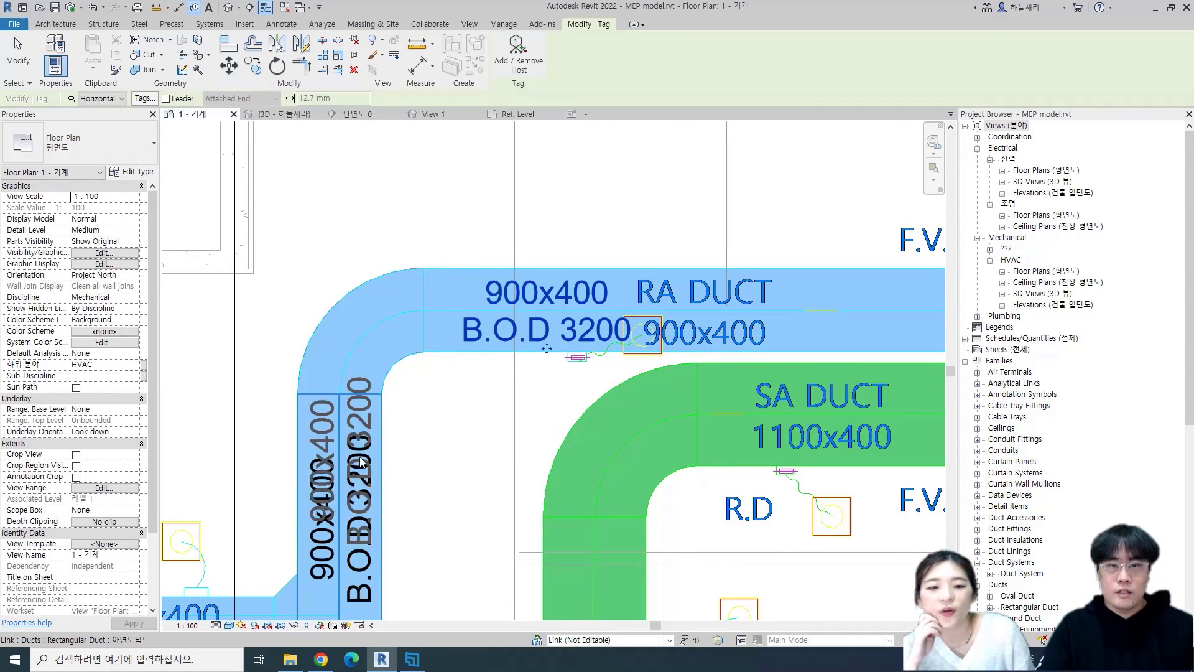
key(Escape)
middle_drag(472, 525, 557, 274)
scroll(539, 275, down, 2)
scroll(541, 280, down, 1)
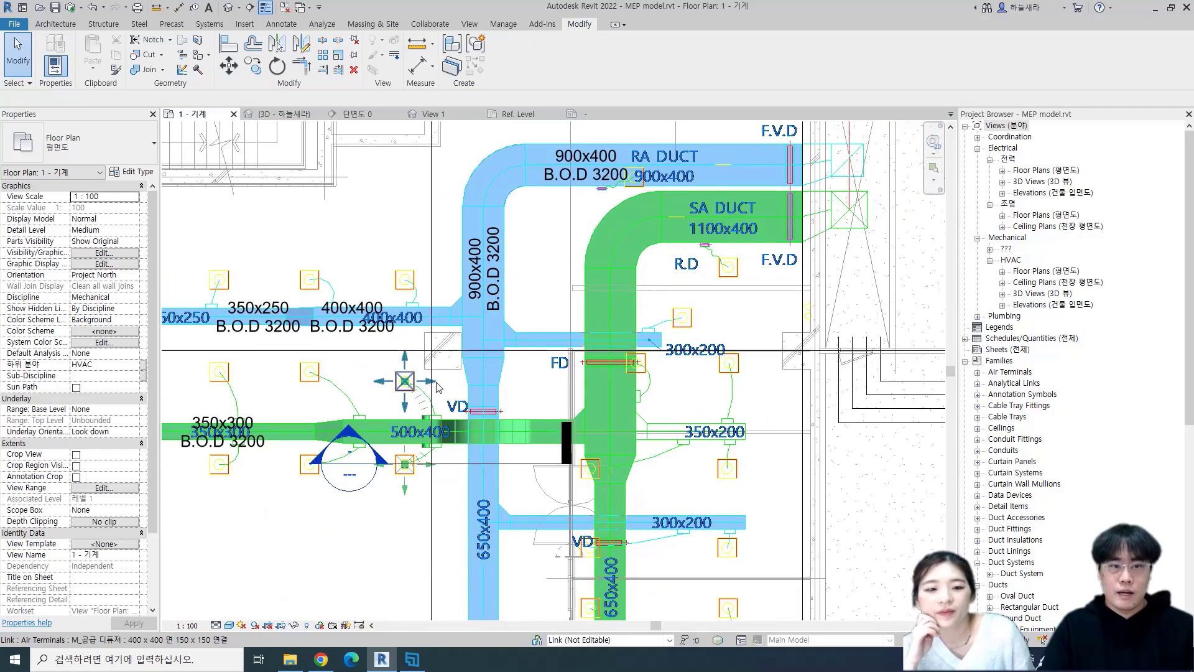